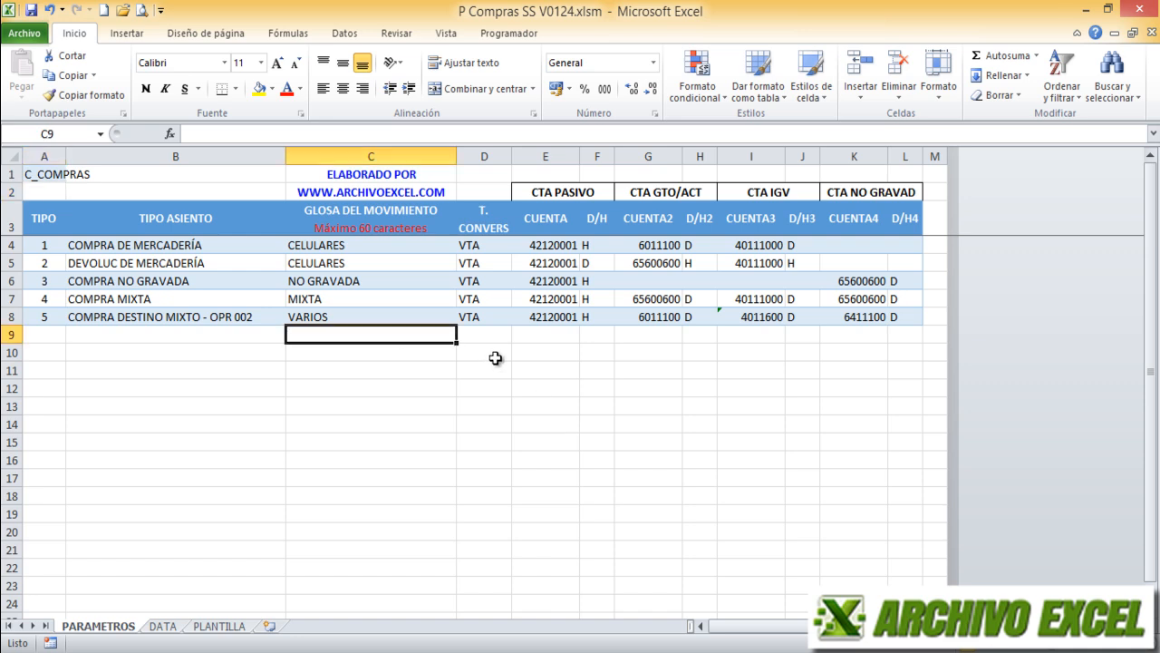
- Review the TIPO, TIPO ASIENTO, GLOSA DEL MOVIMIENTO and T. CONVERS columns of the purchase-type table on the PARAMETROS sheet
left_click(37, 220)
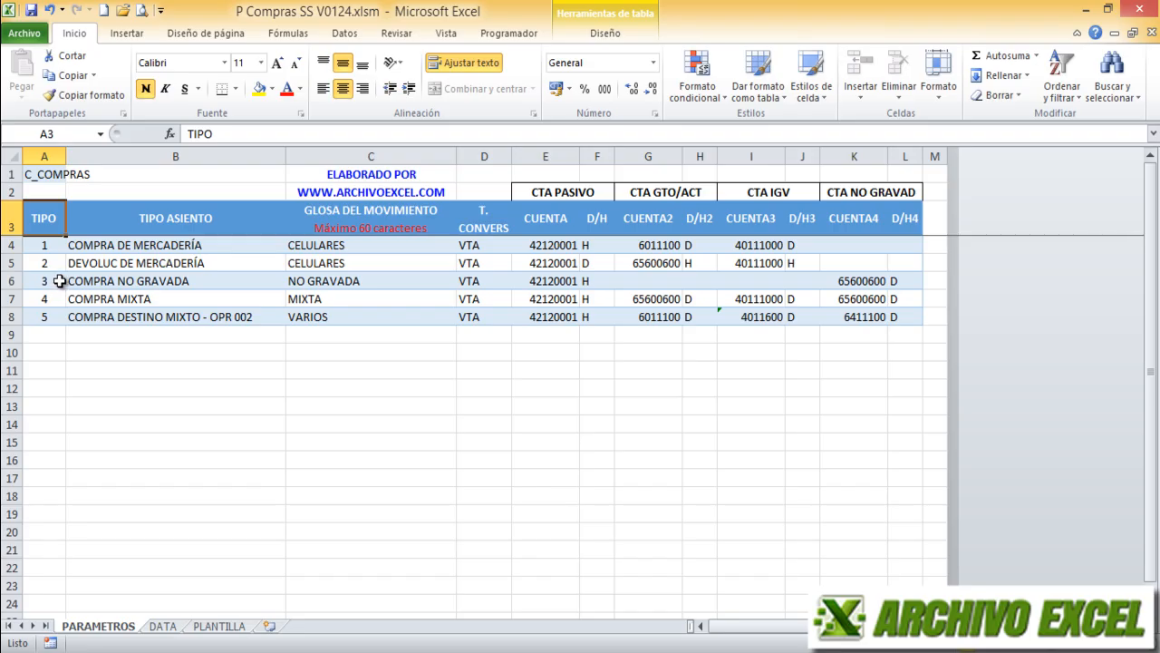
left_click(46, 246)
left_click(45, 263)
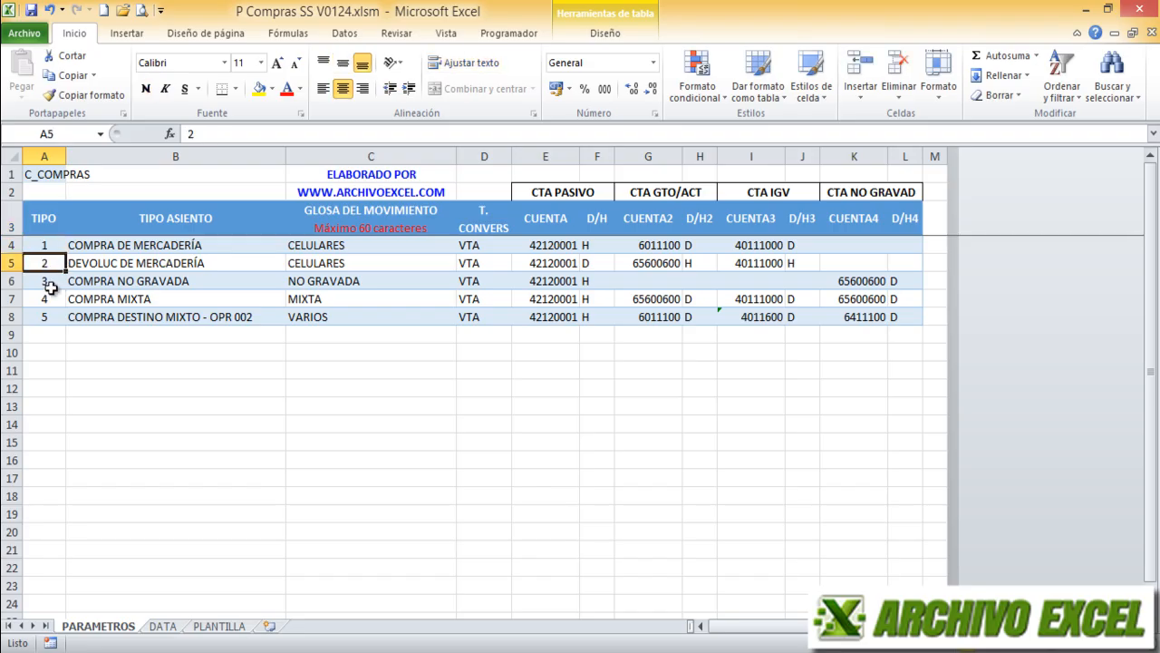
left_click(45, 281)
left_click(53, 298)
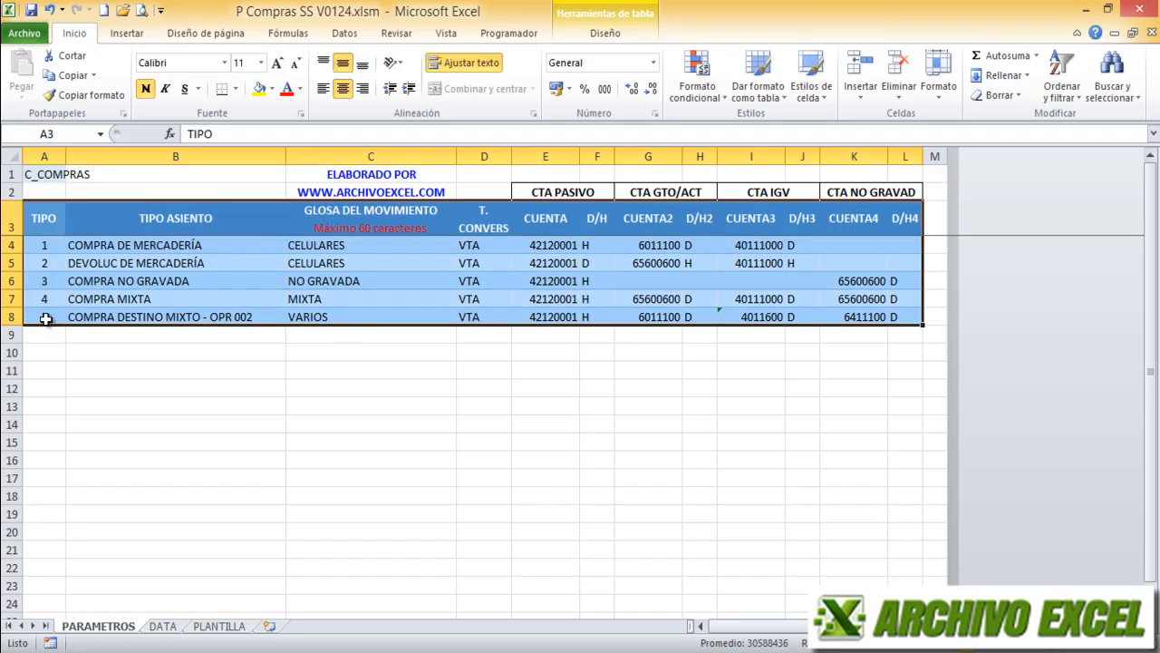
left_click(45, 319)
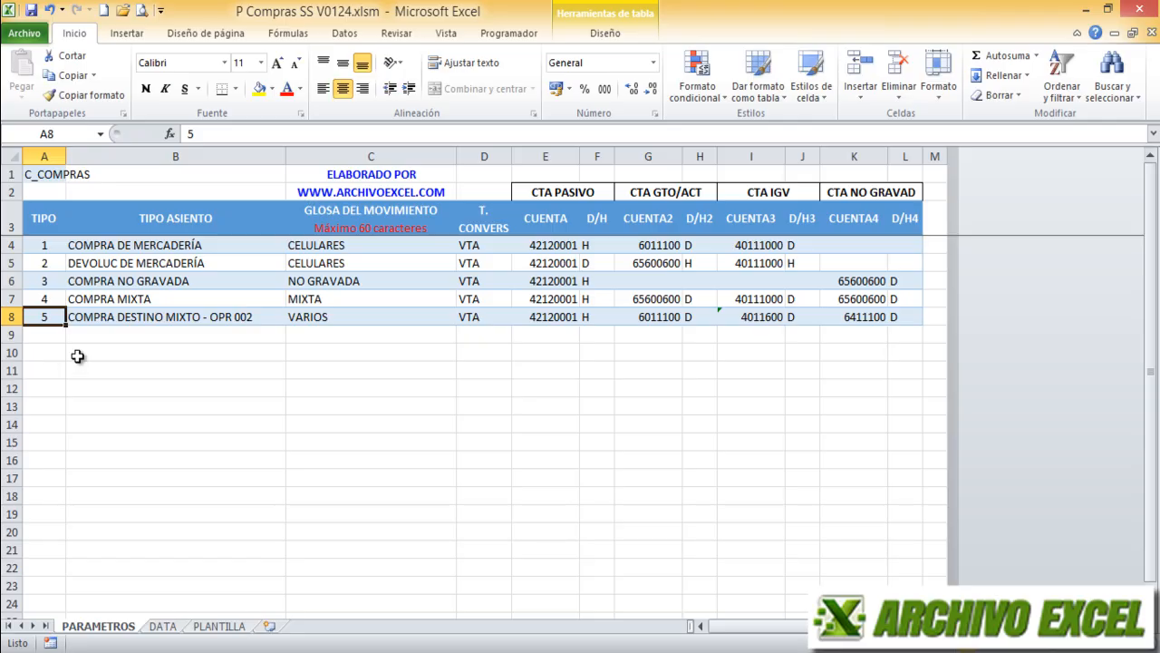
left_click(190, 245)
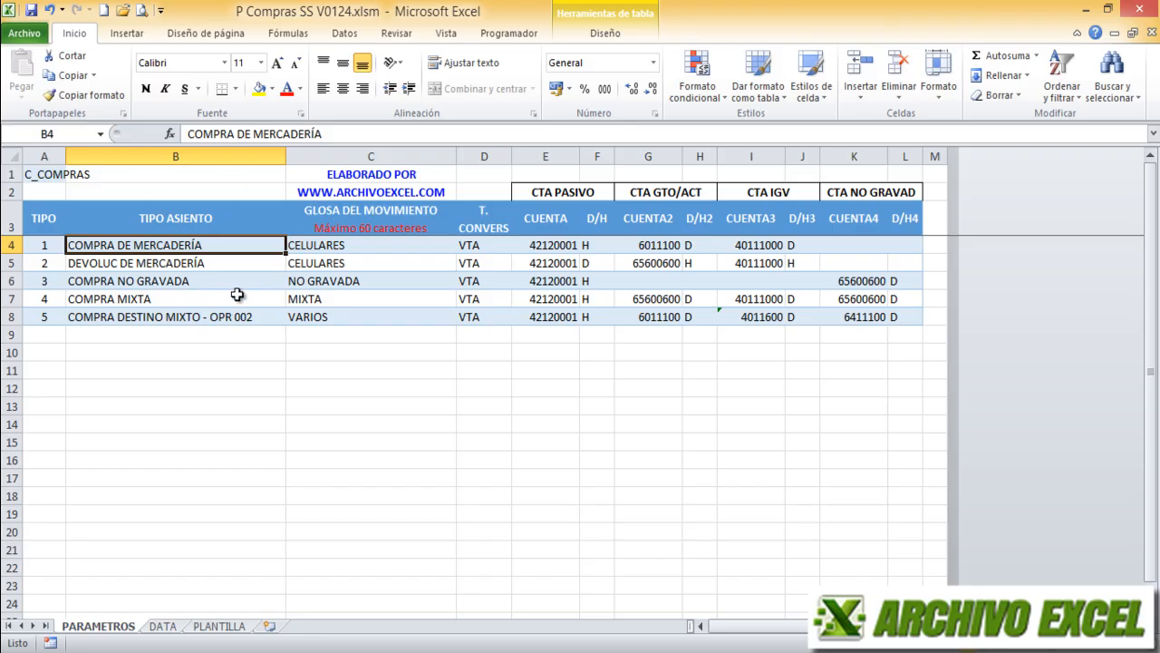
left_click(394, 246)
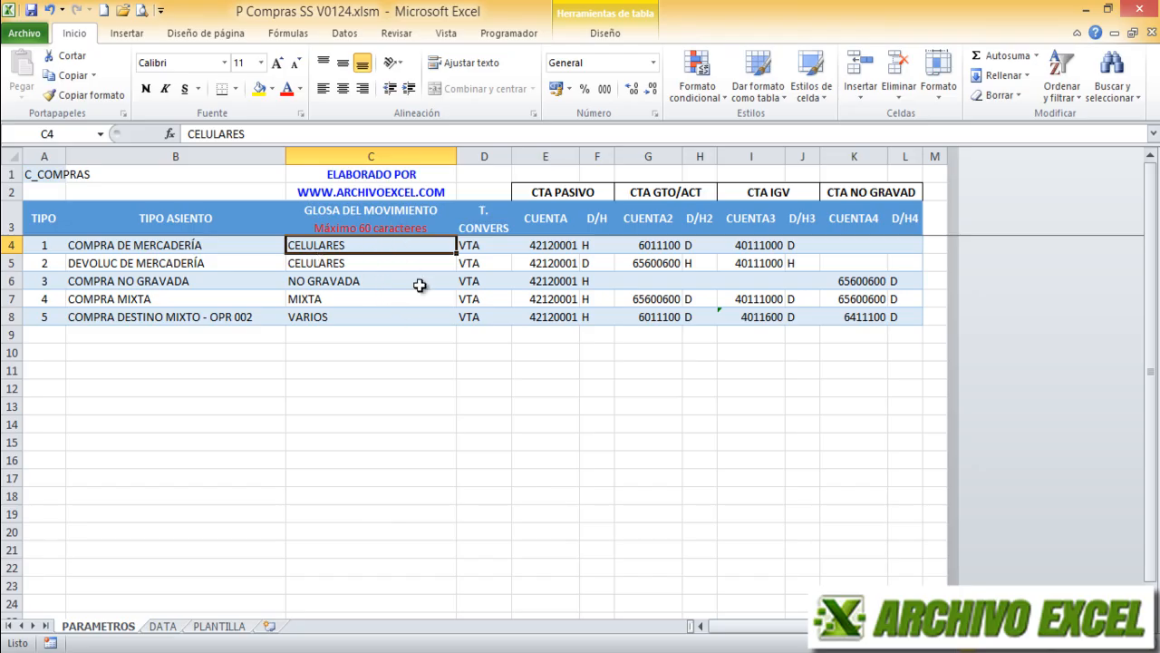
left_click(497, 221)
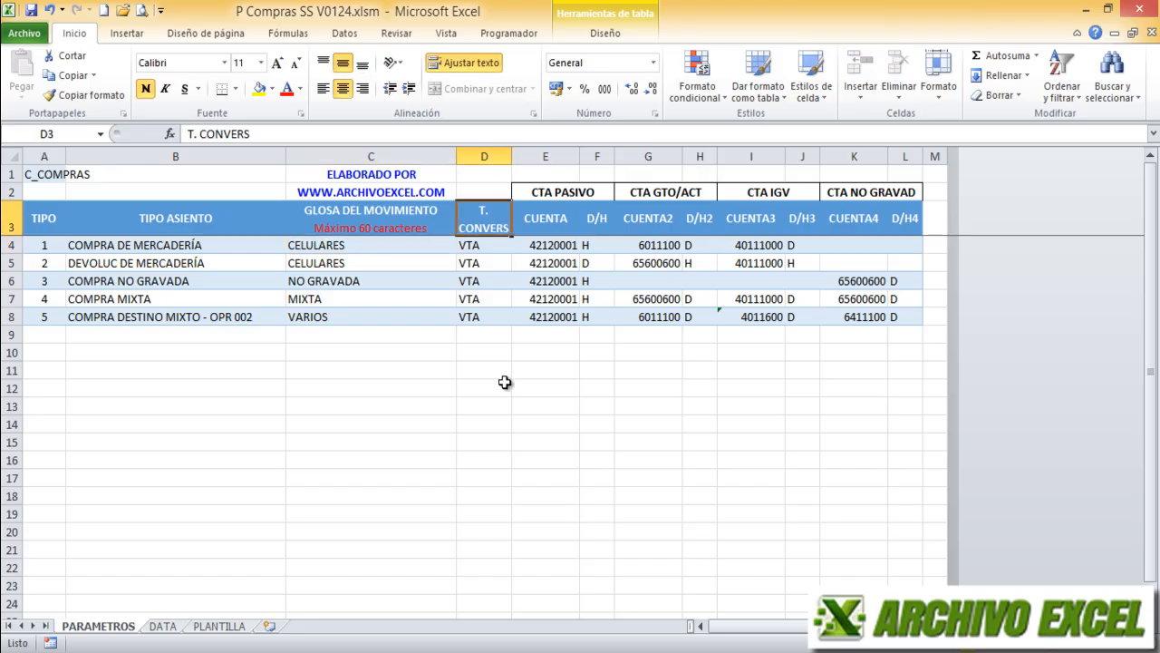
key("Down")
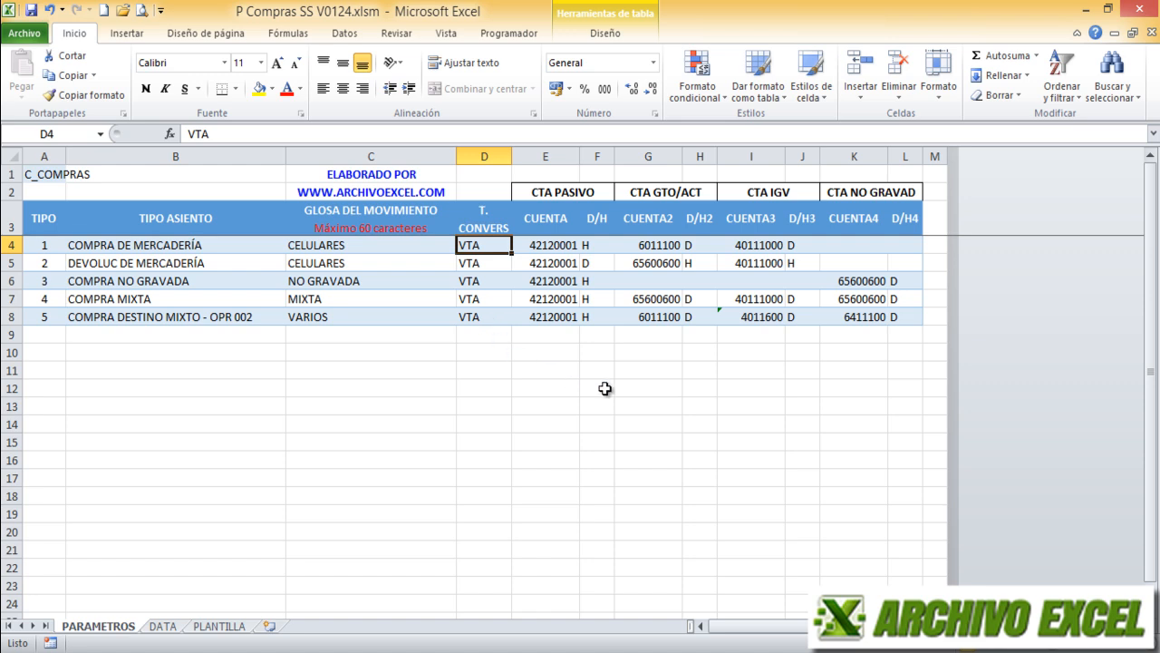
- Examine the CTA PASIVO, CTA GTO/ACT, CTA IGV and CTA NO GRAVAD column groups and their accounts for the COMPRA DE MERCADERÍA row
left_click(542, 191)
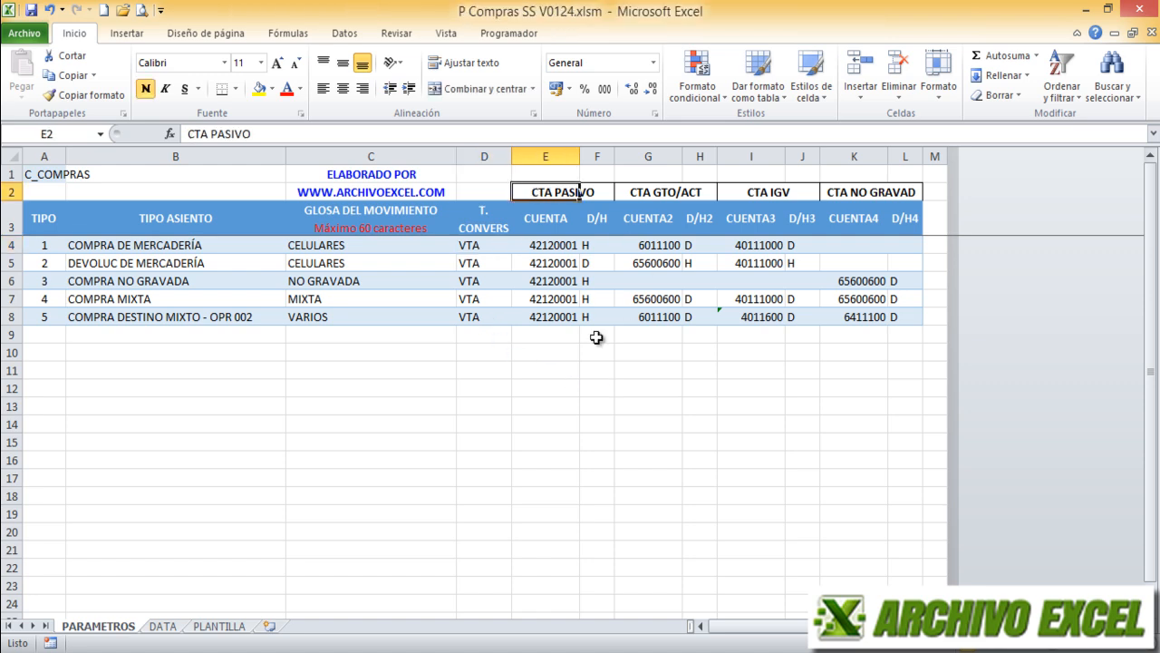
left_click(646, 193)
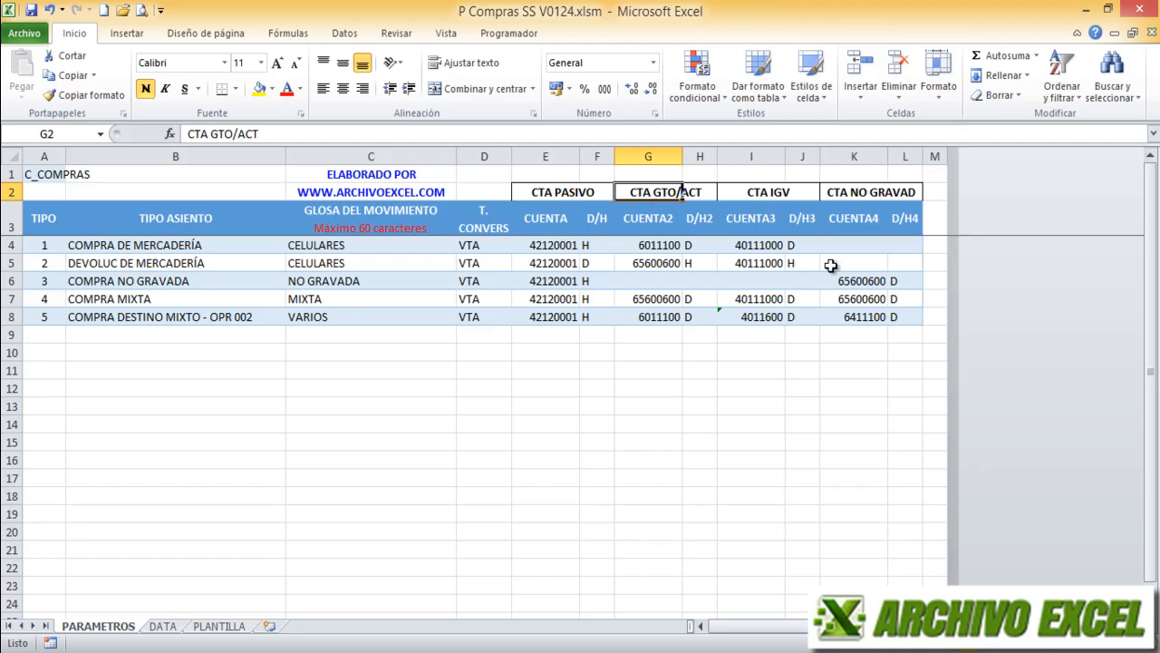
left_click(739, 191)
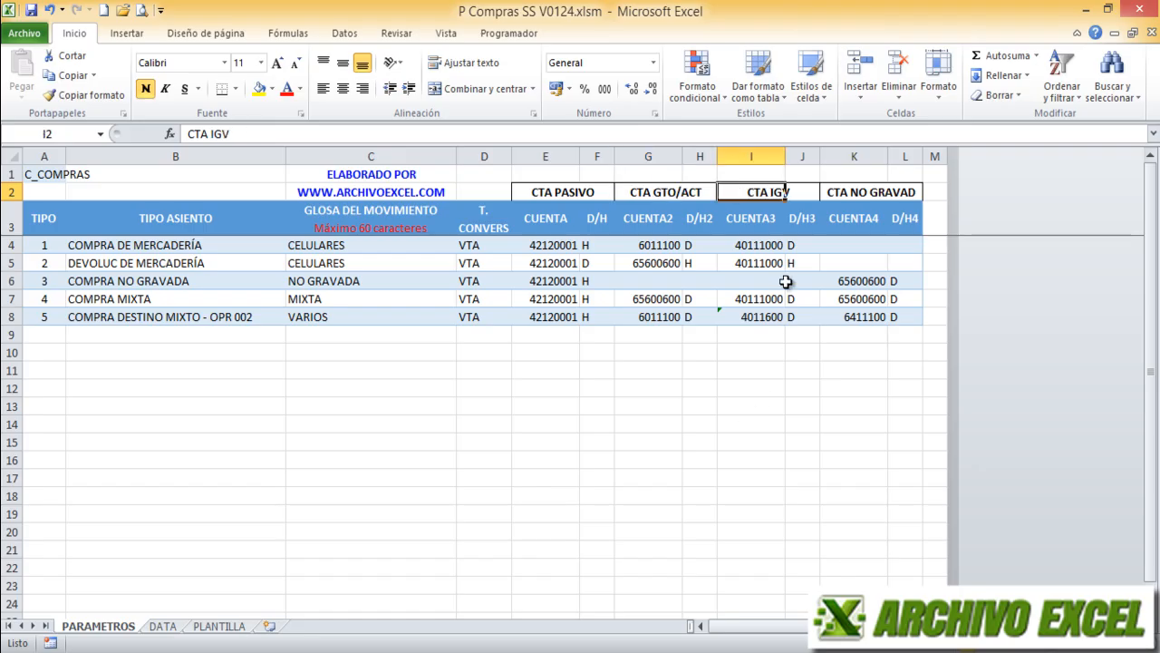
left_click(854, 191)
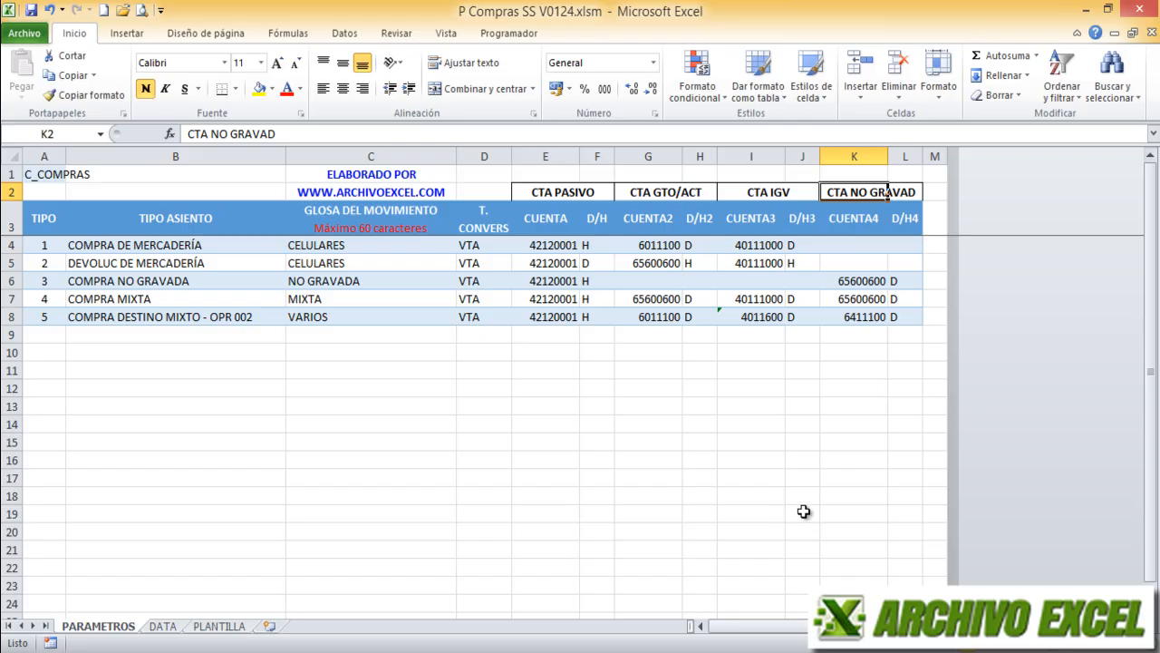
left_click(569, 247)
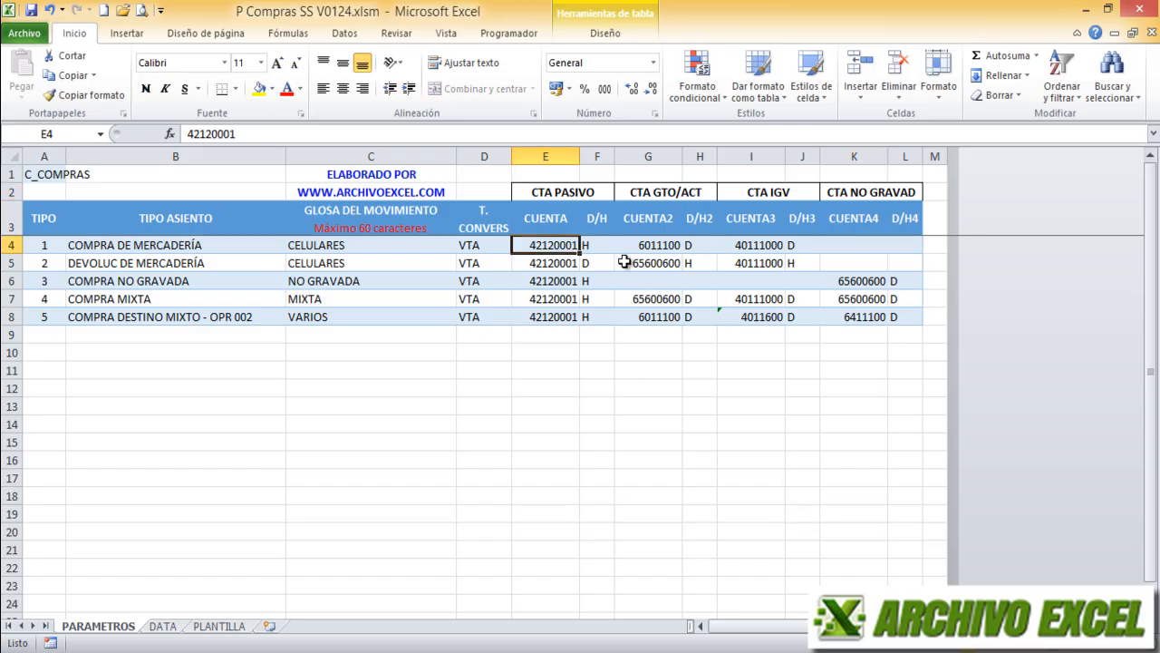
left_click(661, 245)
left_click(759, 245)
left_click(863, 245)
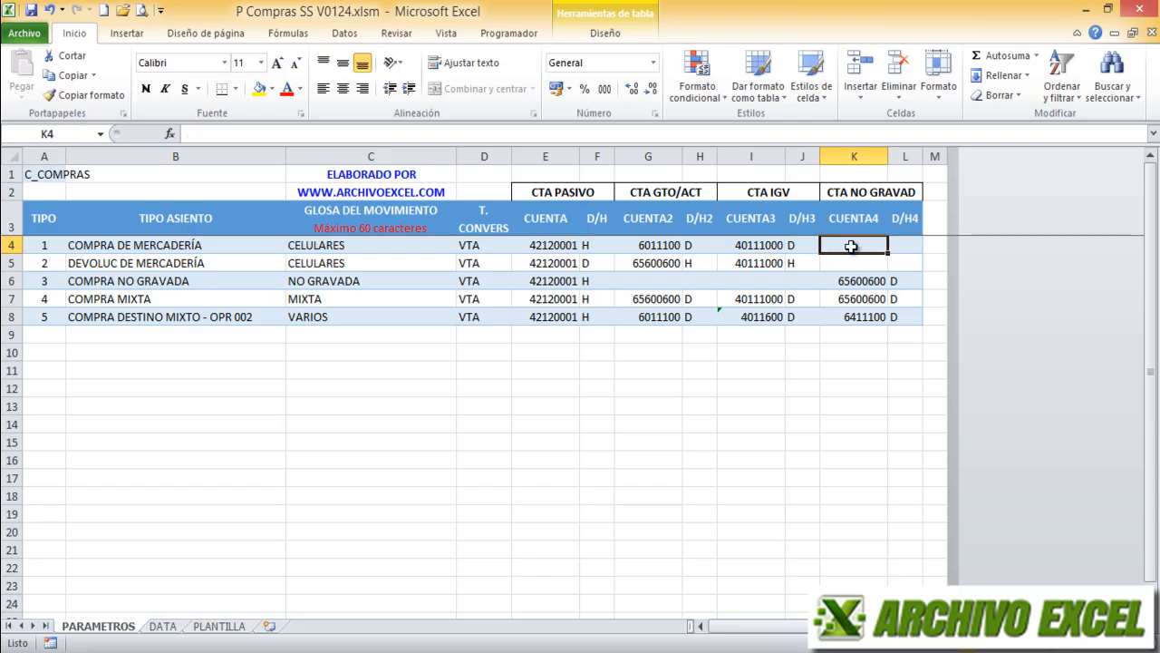
left_click(566, 245)
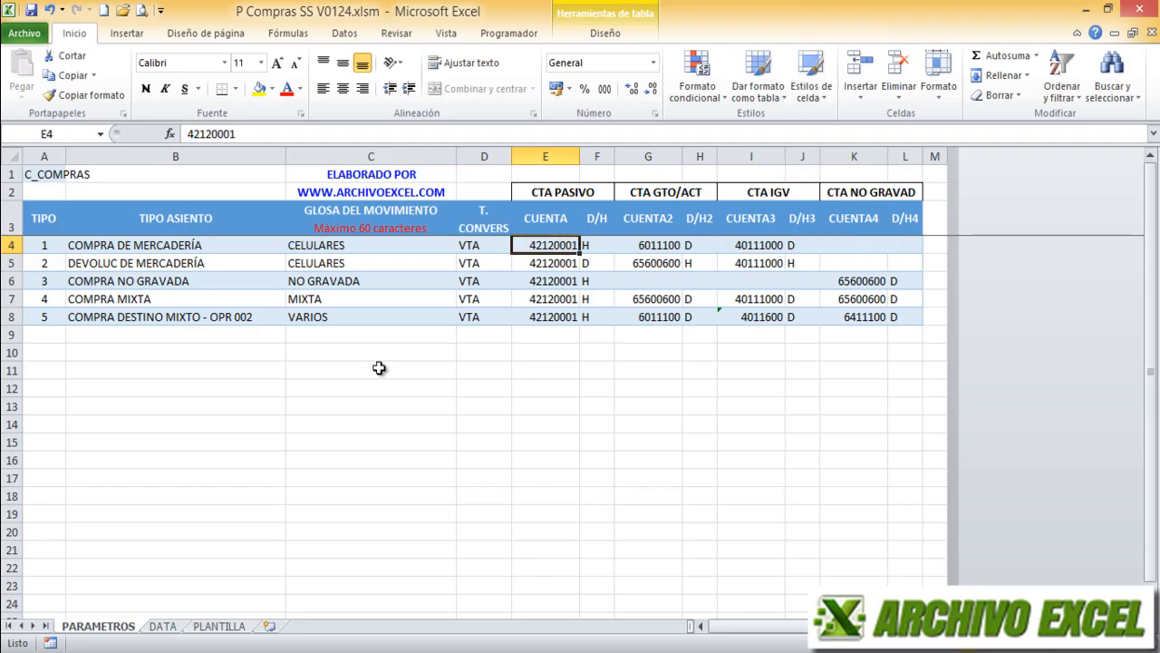
- Switch to the Libro1 workbook and examine the account labels, codes and DEBE/HABER amounts of the first journal entry
key("ctrl+Tab")
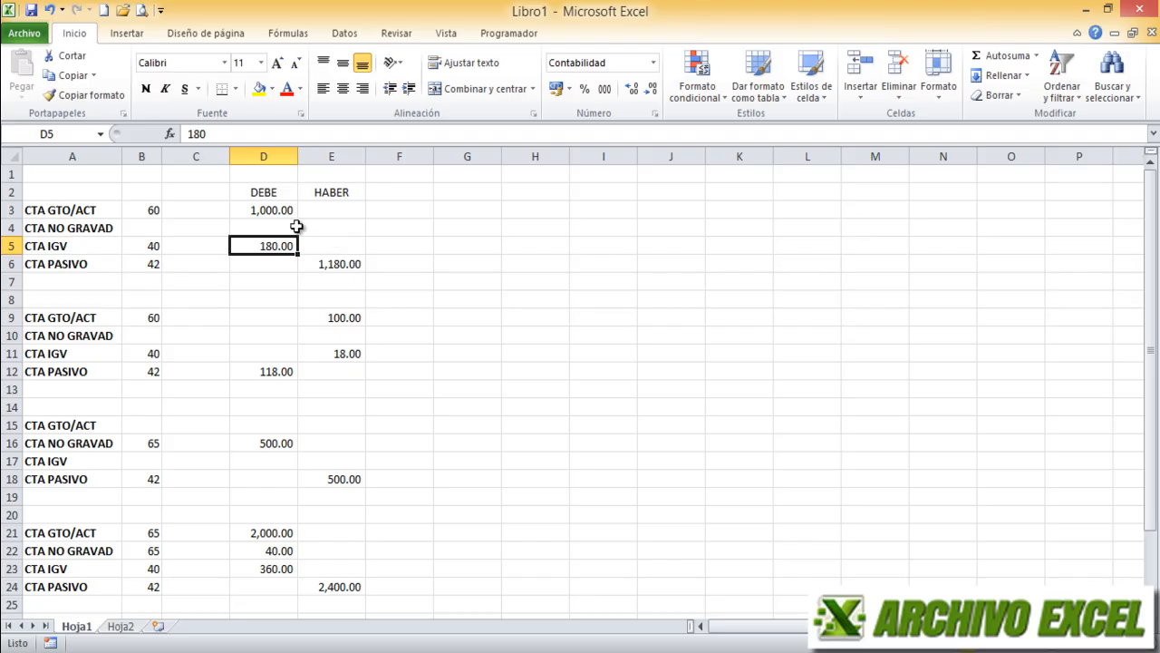
left_click(142, 210)
left_click(145, 245)
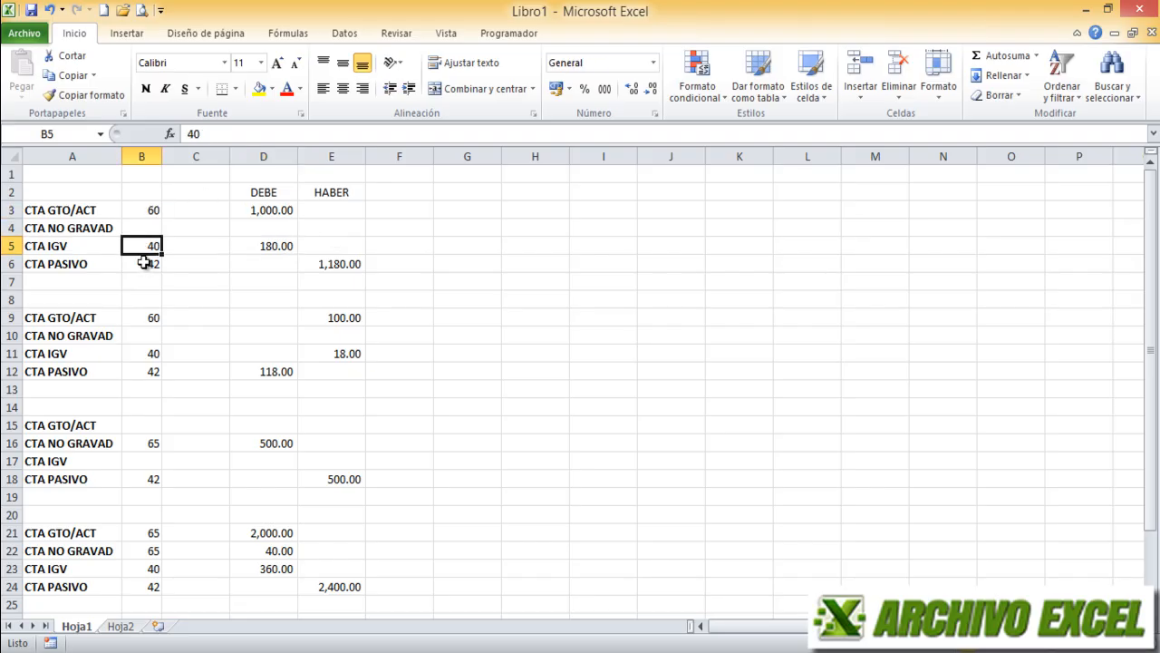
left_click(145, 262)
left_click(148, 211)
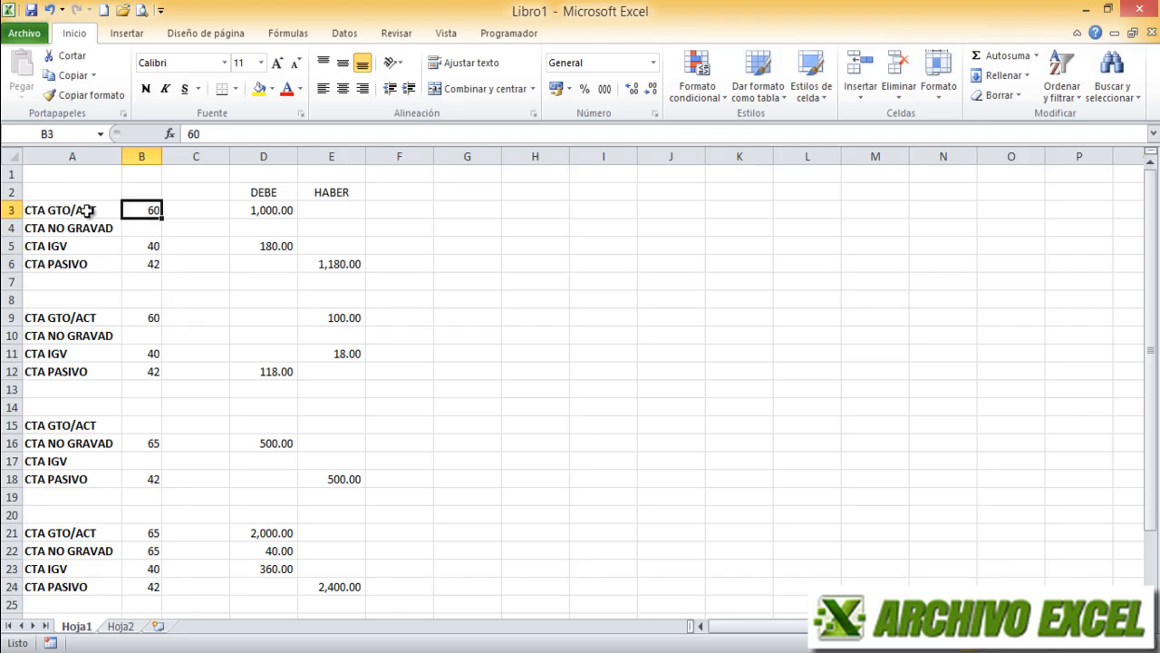
left_click(57, 212)
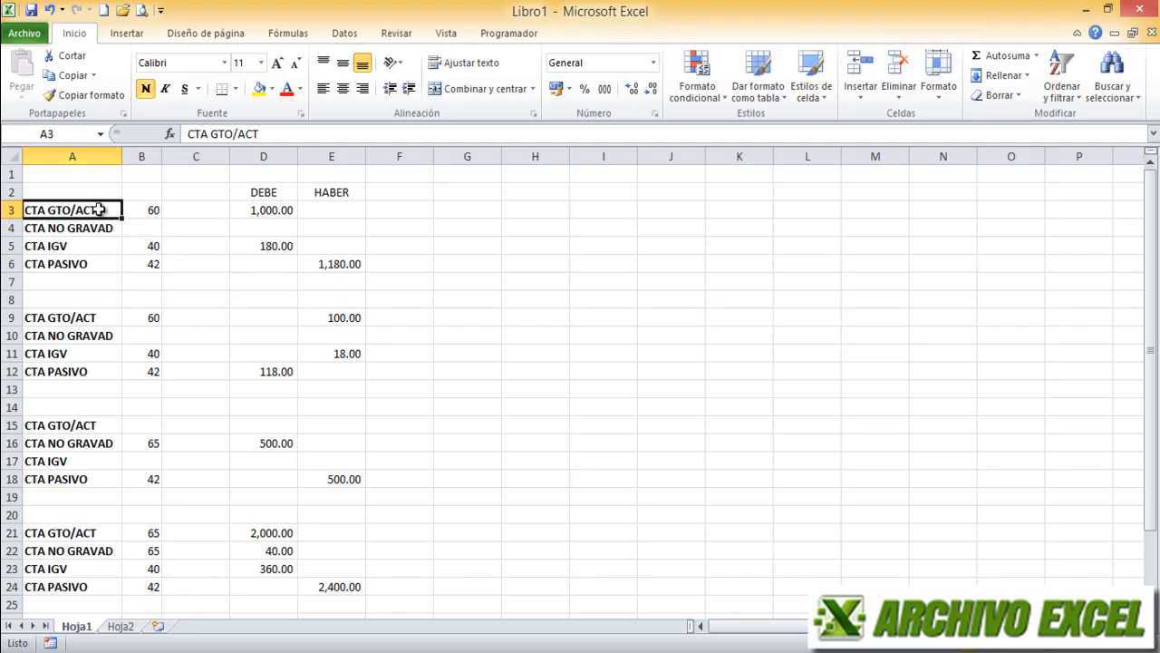
left_click(281, 210)
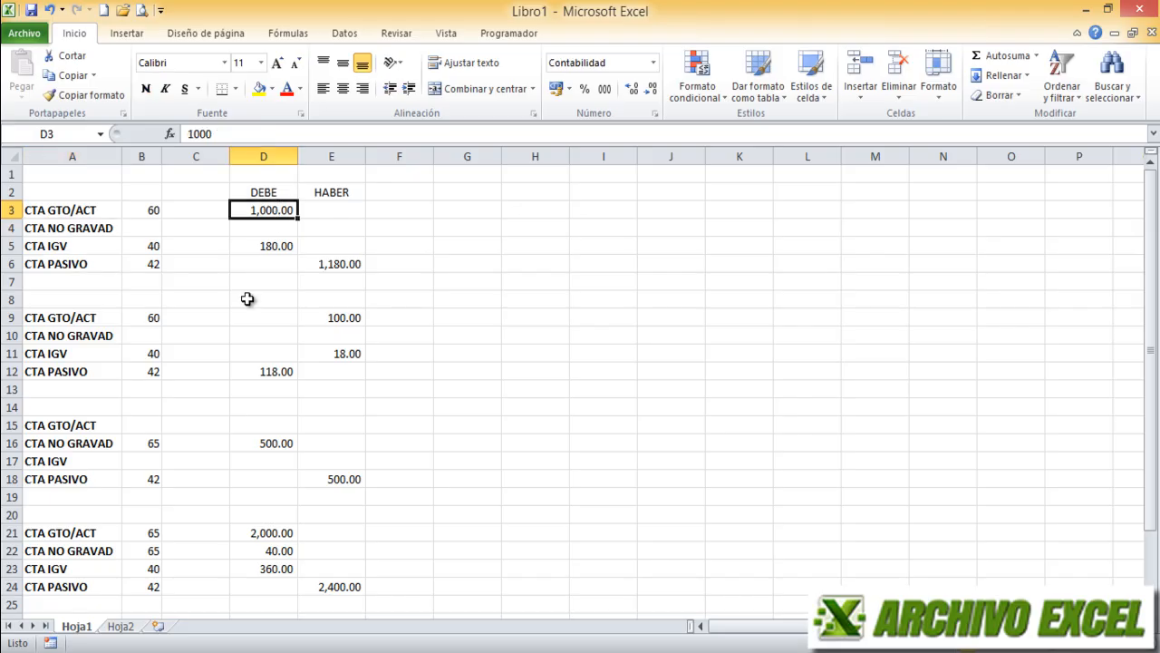
left_click(150, 247)
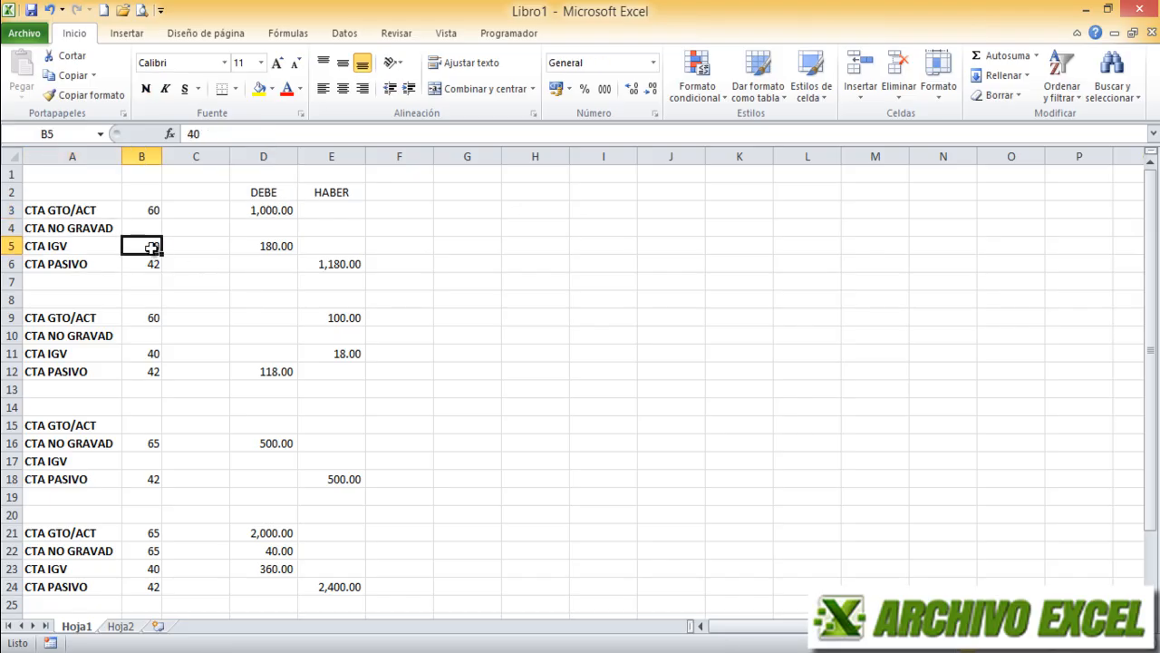
left_click(61, 249)
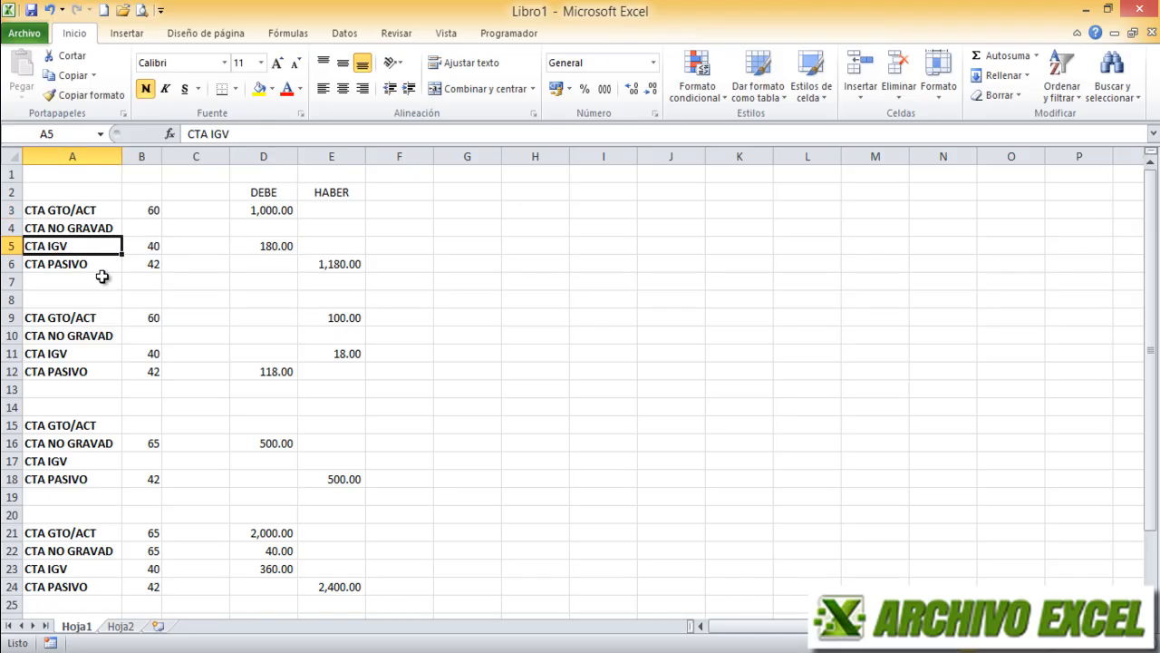
left_click(279, 242)
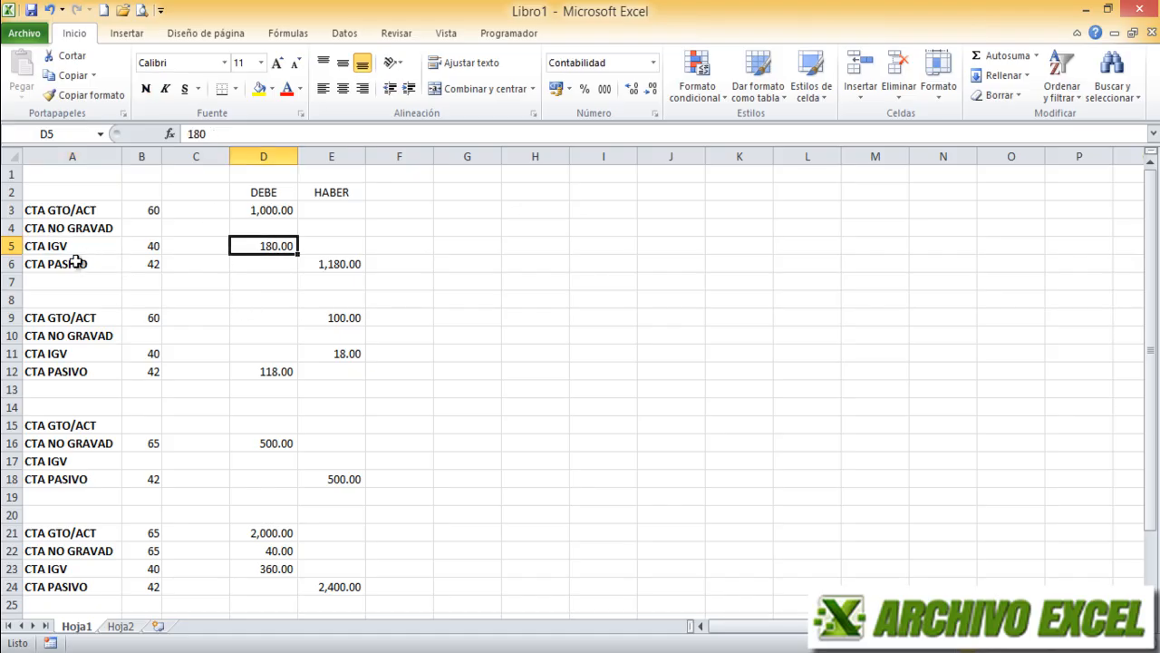
left_click(156, 266)
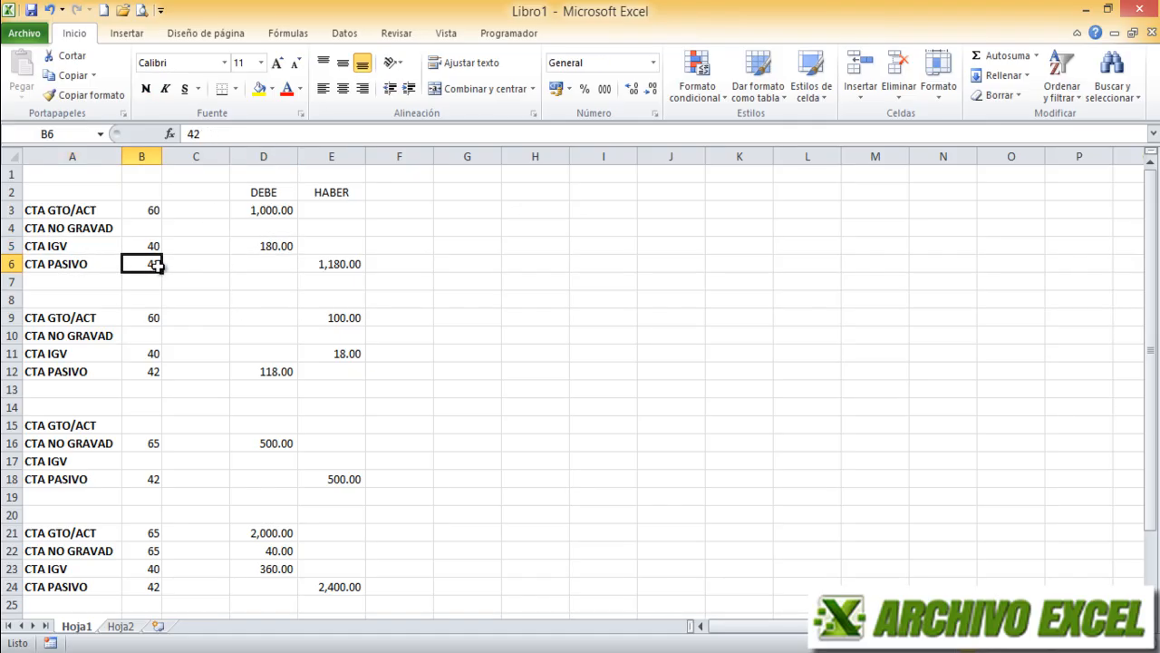
left_click(80, 264)
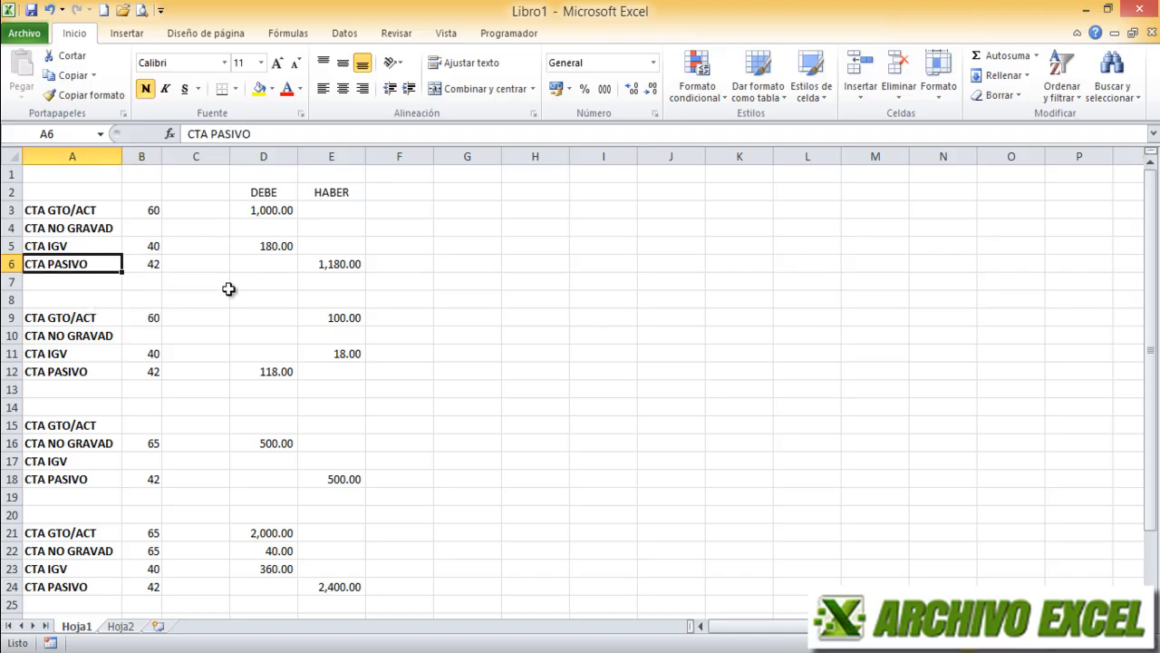
left_click(336, 264)
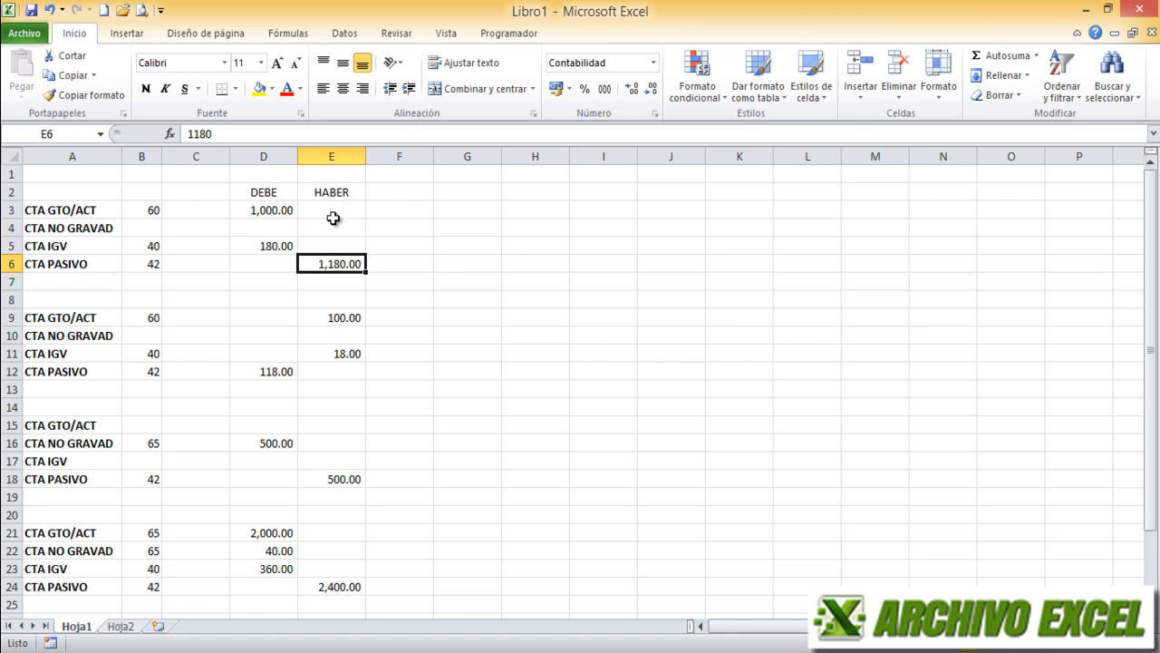
- Compare the first entry's CTA GTO/ACT line in Libro1 with the COMPRA DE MERCADERÍA row's CUENTA2 and D/H2 parameters in P Compras
left_click(80, 211)
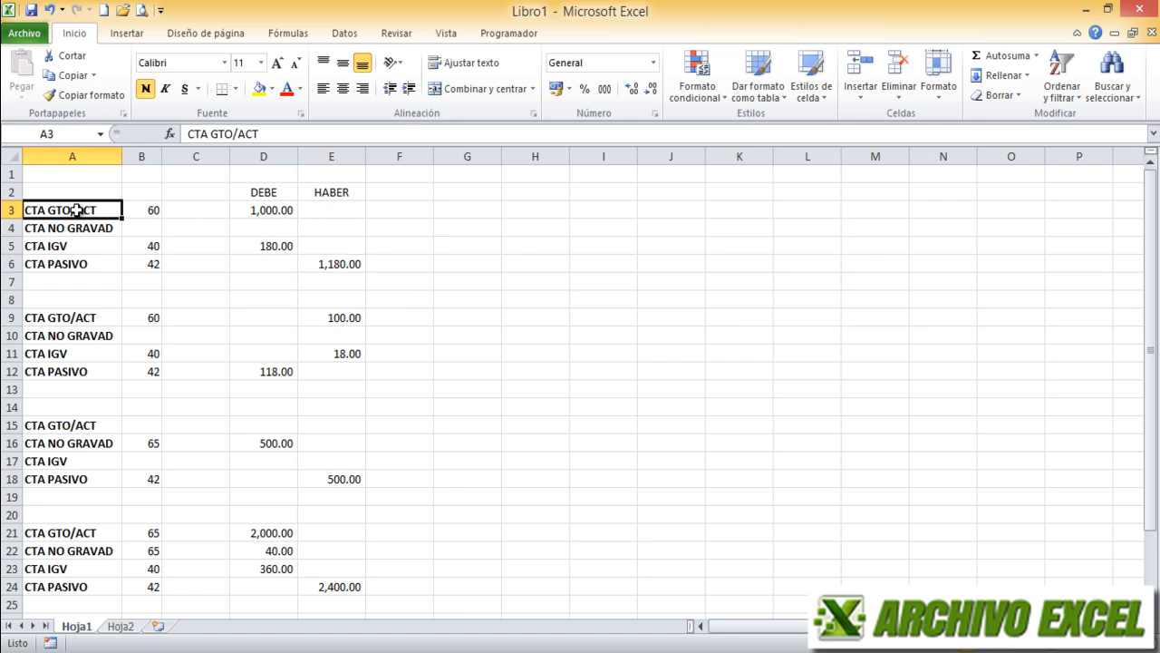
left_click(157, 210)
left_click(278, 206)
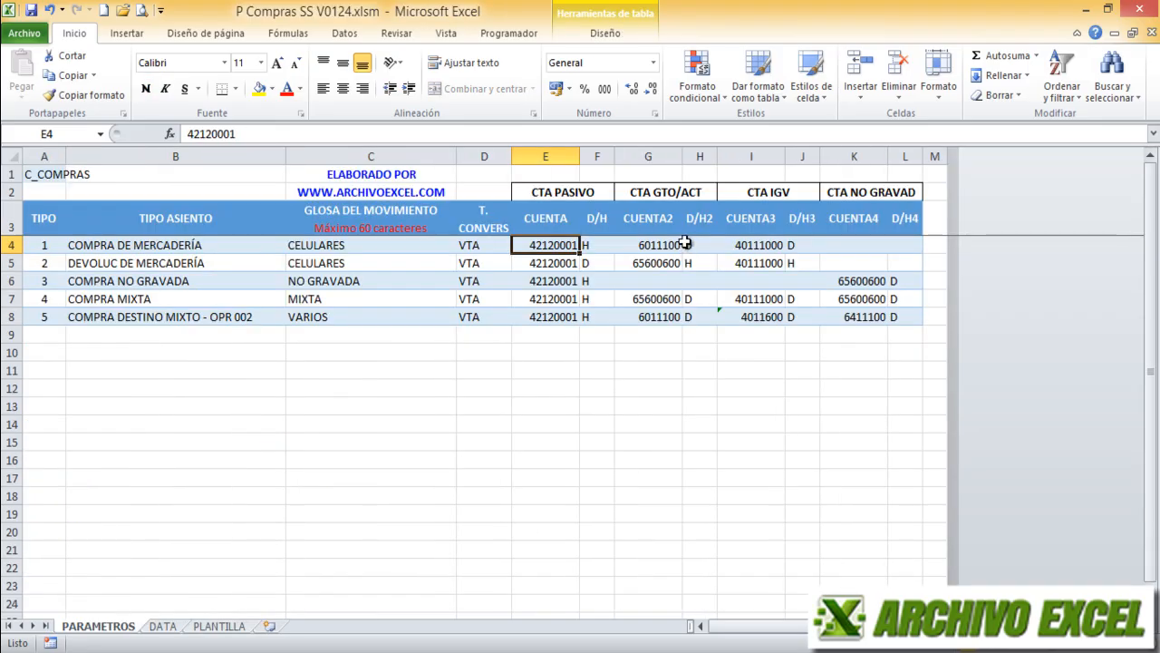
left_click(665, 191)
left_click(674, 245)
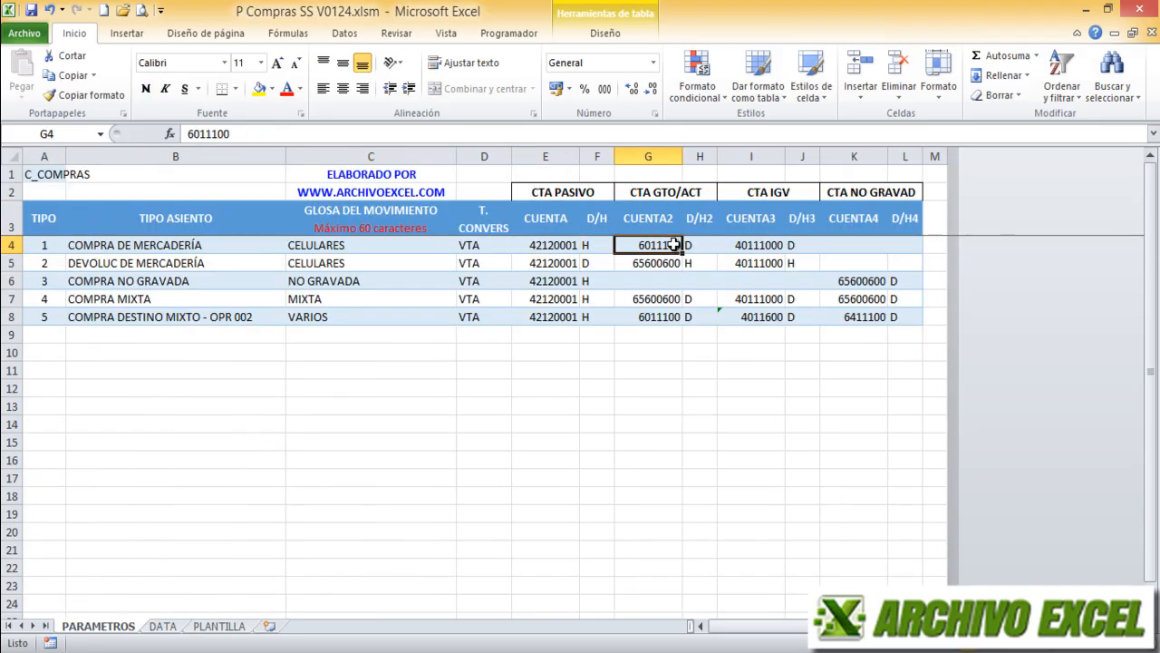
key("Right")
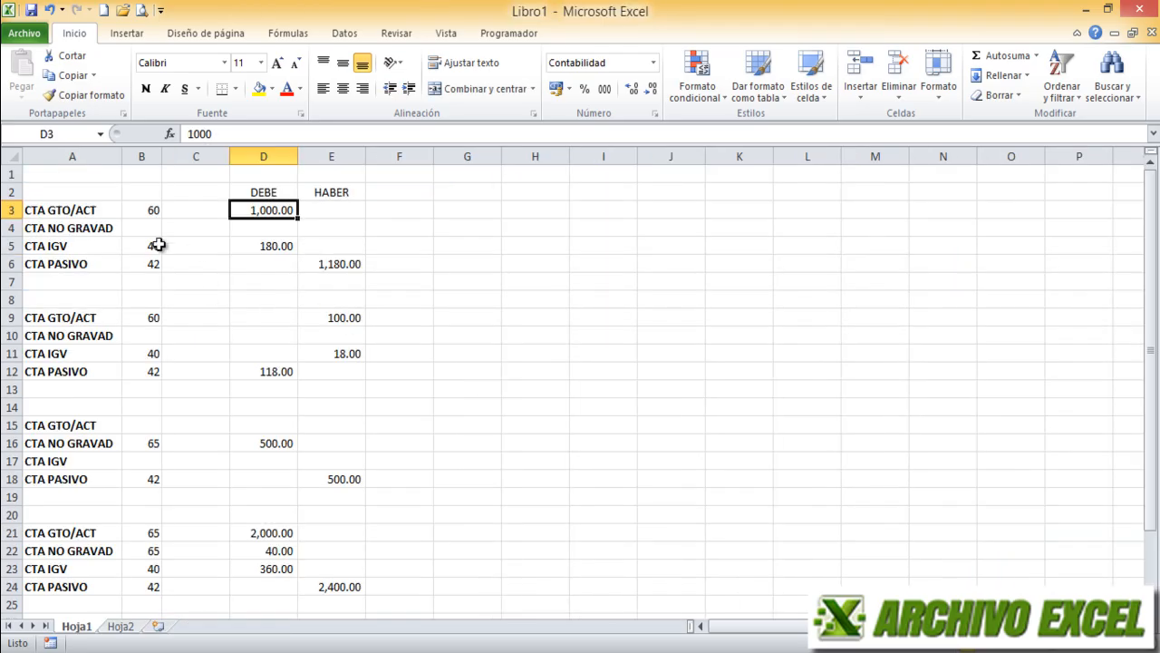
- Compare the first entry's CTA IGV line in Libro1 with the COMPRA DE MERCADERÍA row's CUENTA3 and D/H3 parameters in P Compras
left_click(150, 243)
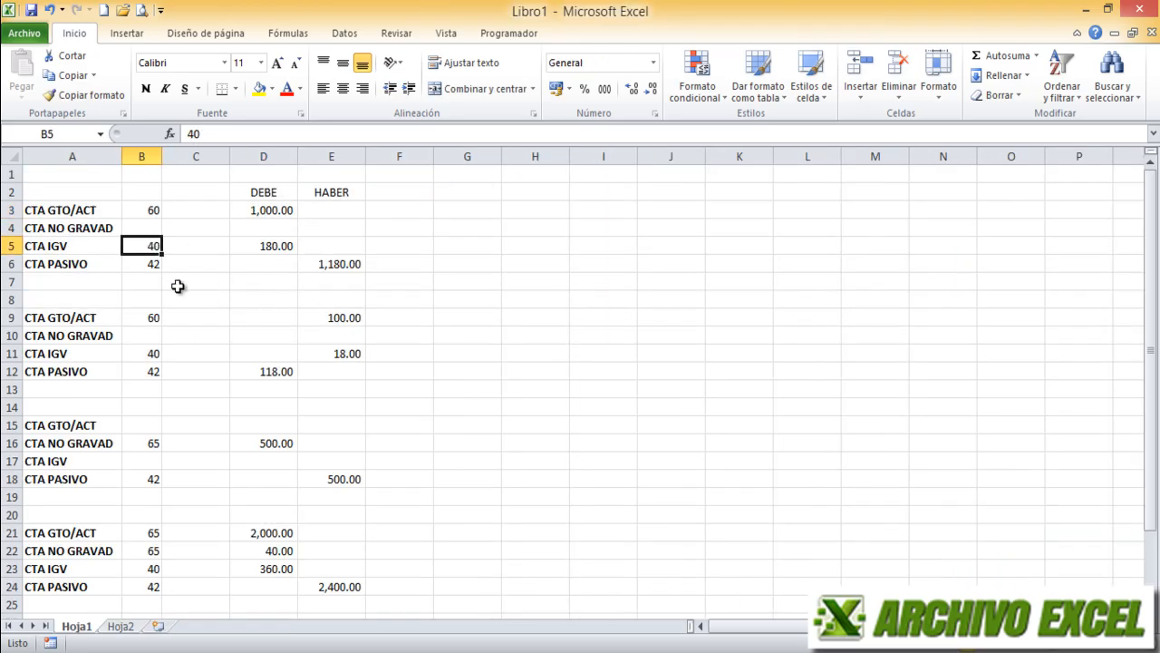
left_click(34, 246)
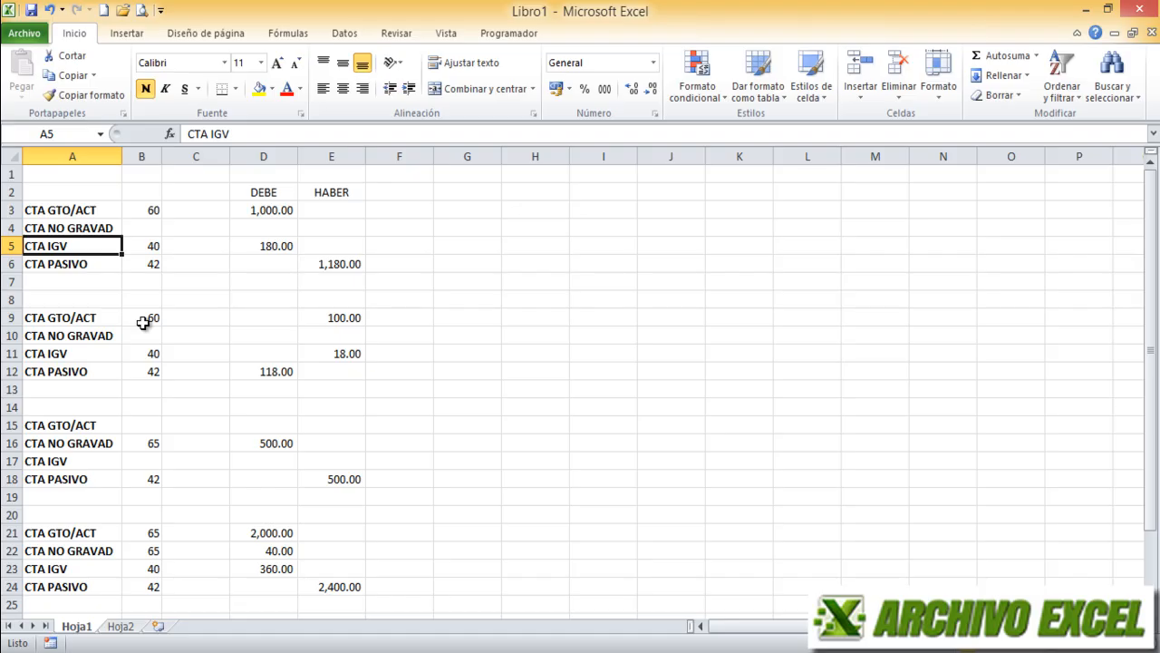
left_click(277, 246)
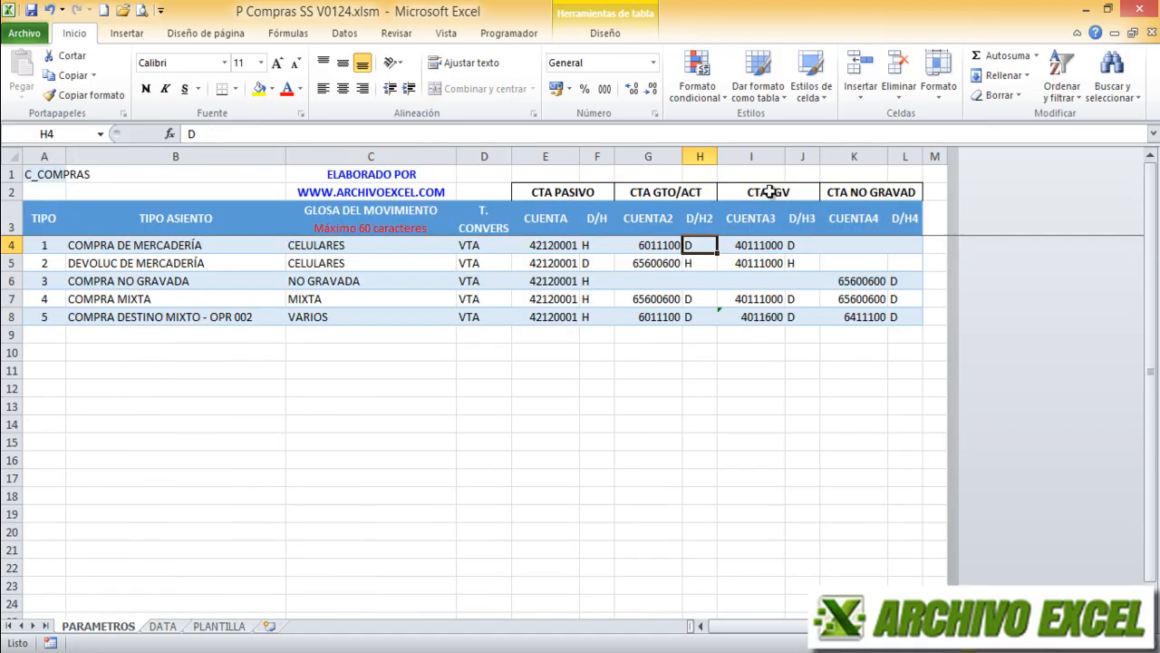
left_click(768, 191)
left_click(751, 242)
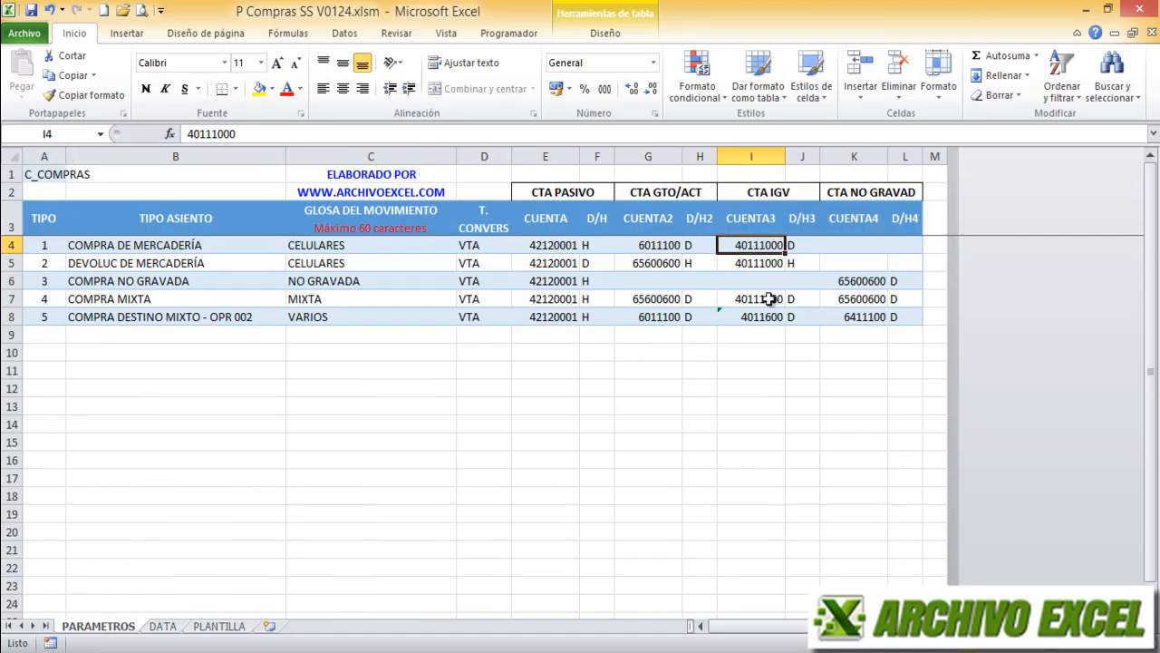
left_click(797, 245)
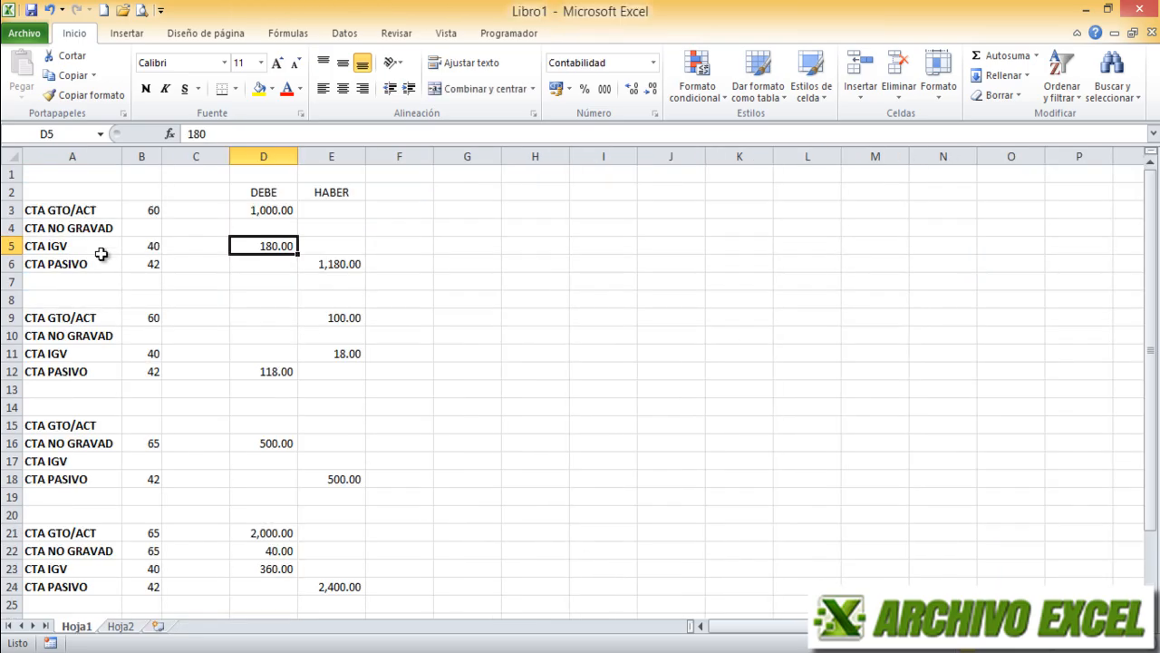
- Compare the first entry's CTA PASIVO line in Libro1 with the COMPRA DE MERCADERÍA row's CUENTA and D/H parameters in P Compras
left_click(141, 264)
left_click(59, 264)
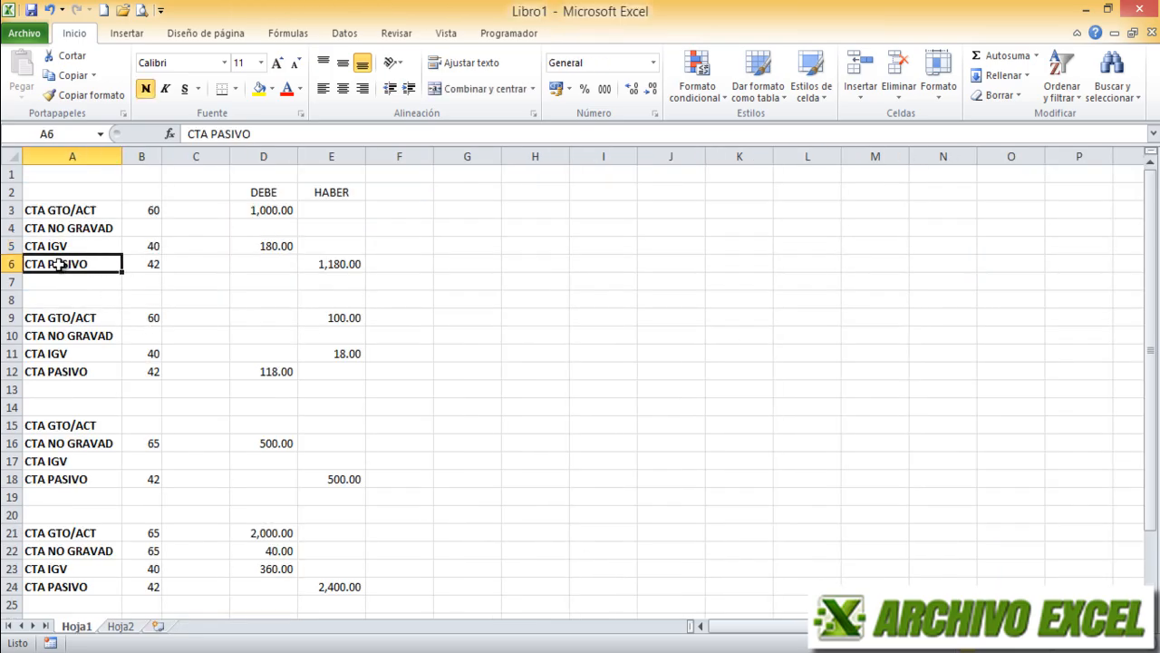
left_click(340, 263)
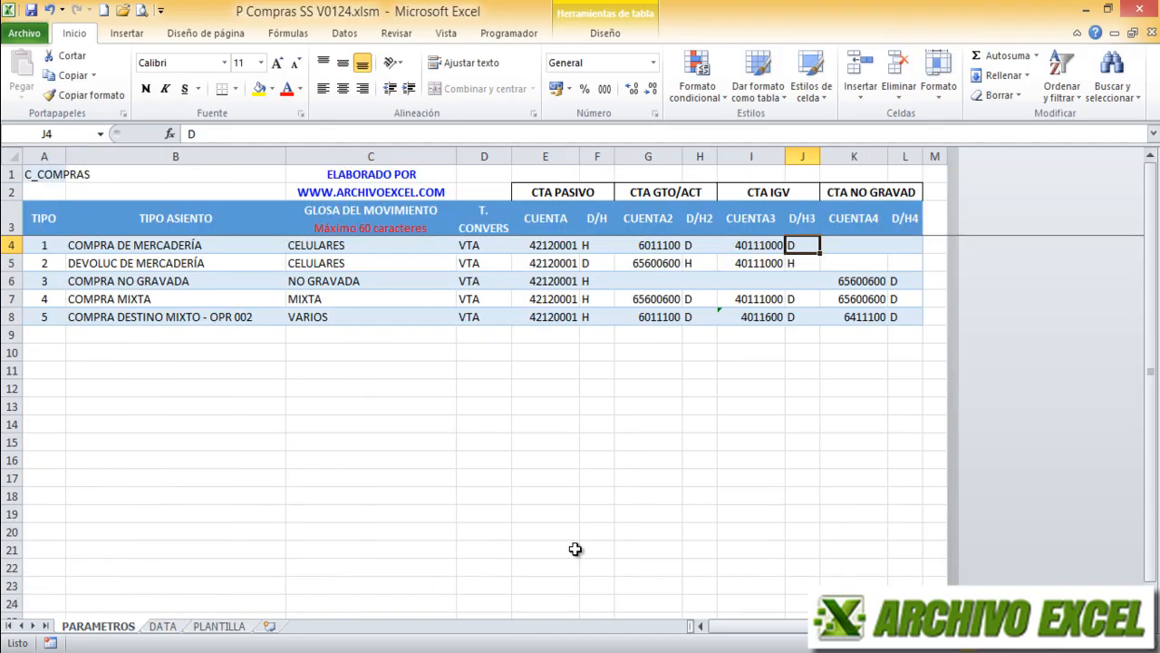
left_click(553, 189)
left_click(544, 244)
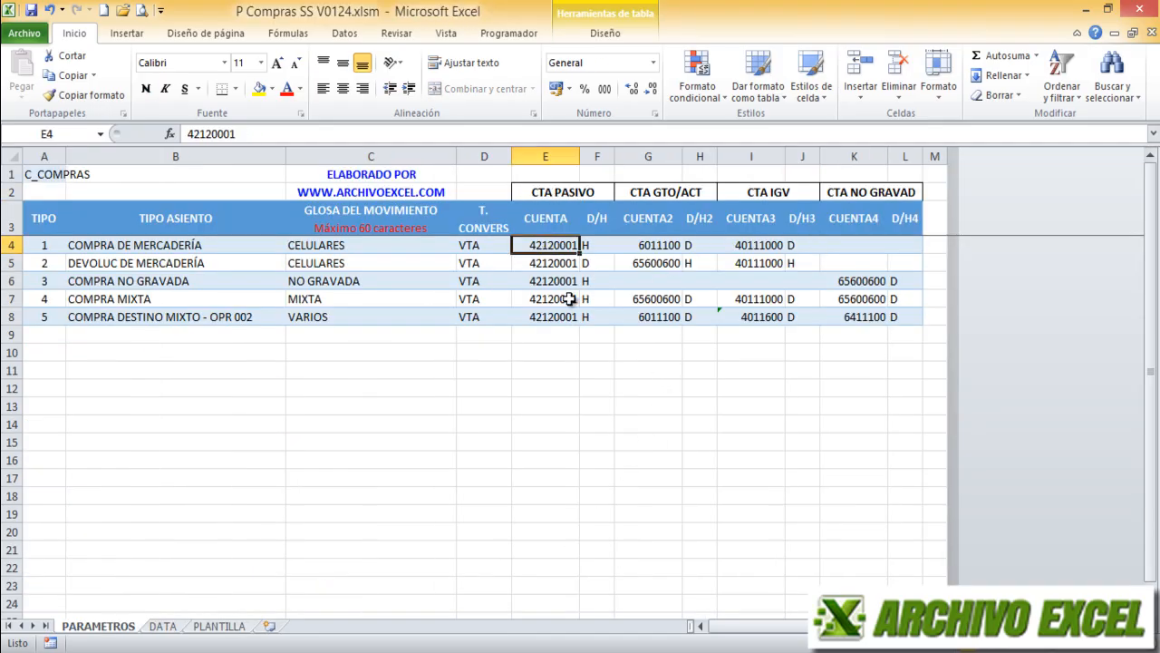
left_click(595, 246)
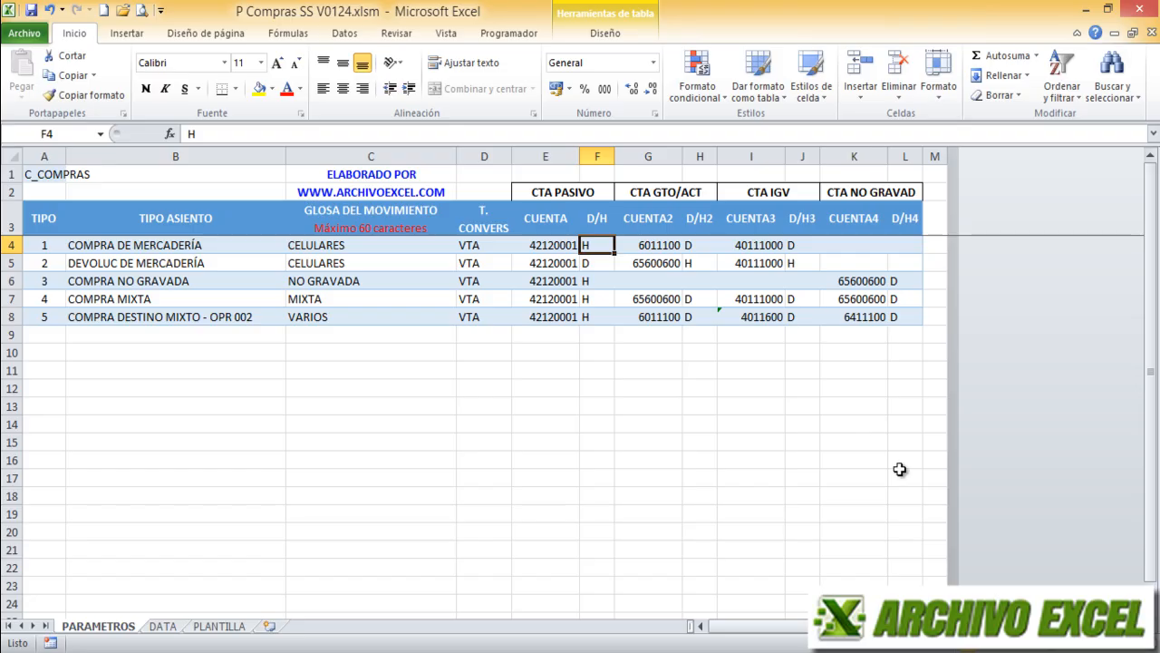
- Review the CUENTA, CUENTA2 and CUENTA3 account codes set for the COMPRA DE MERCADERÍA row
left_click(542, 249)
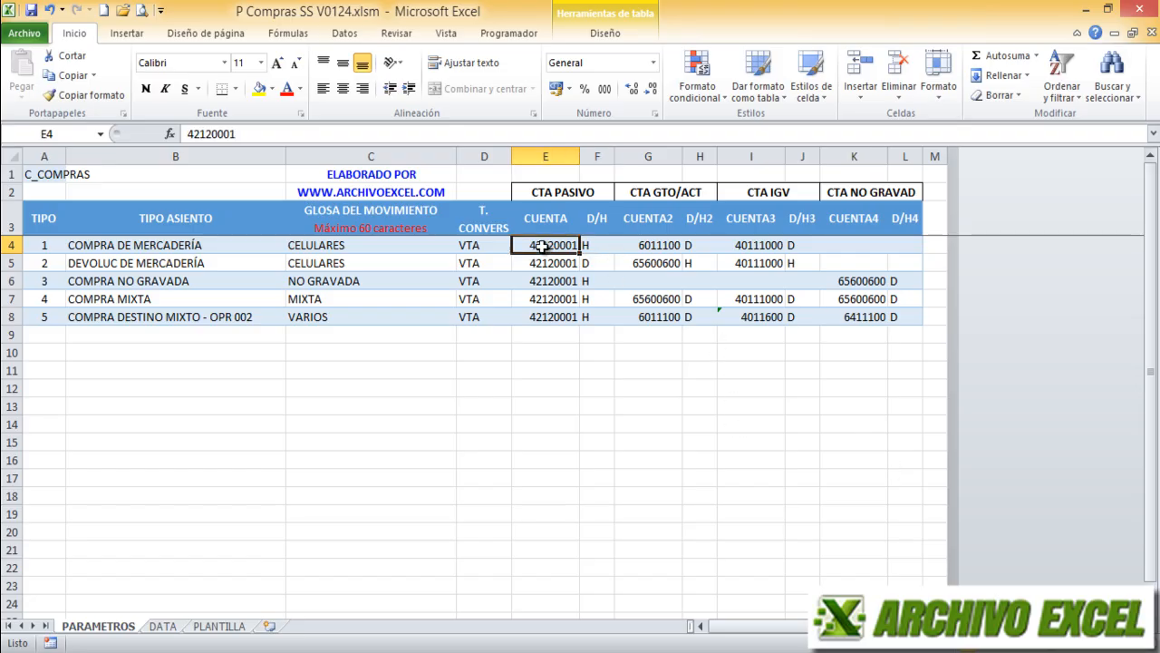
left_click(647, 246)
left_click(757, 245)
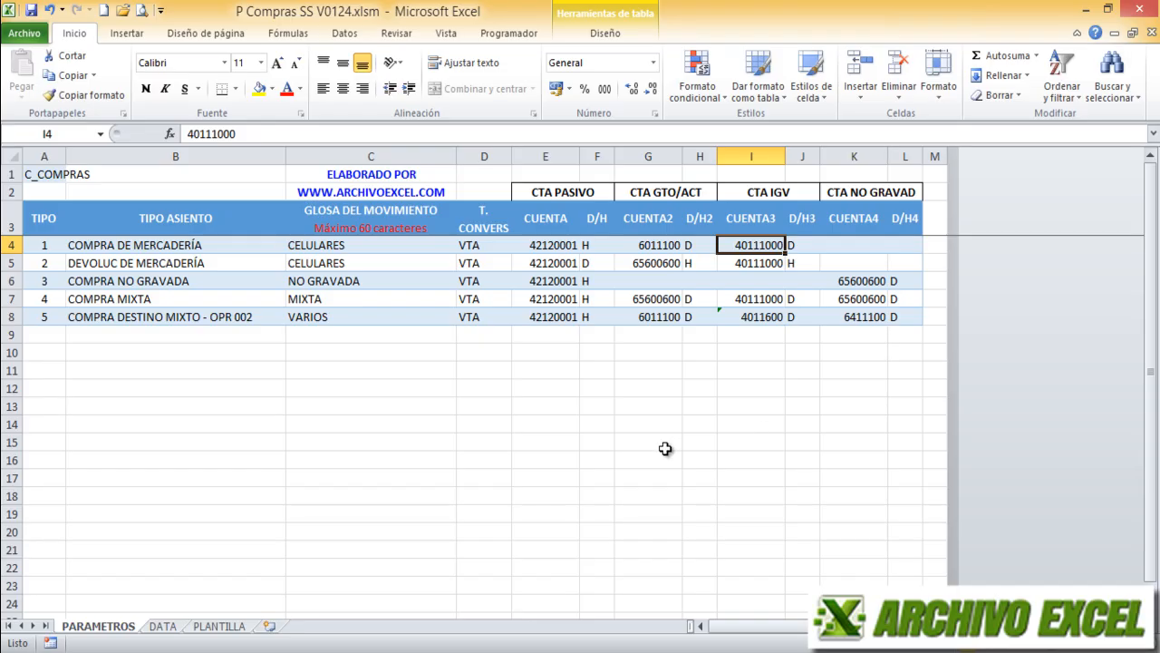
left_click(649, 246)
left_click(544, 244)
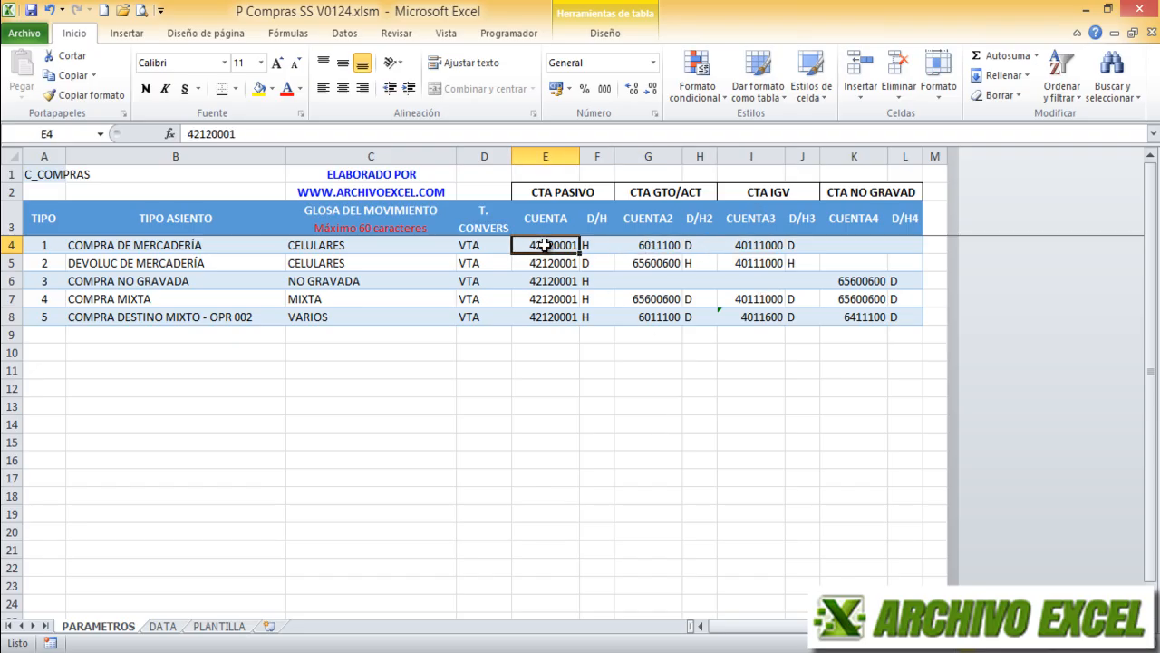
left_click(664, 250)
left_click(768, 248)
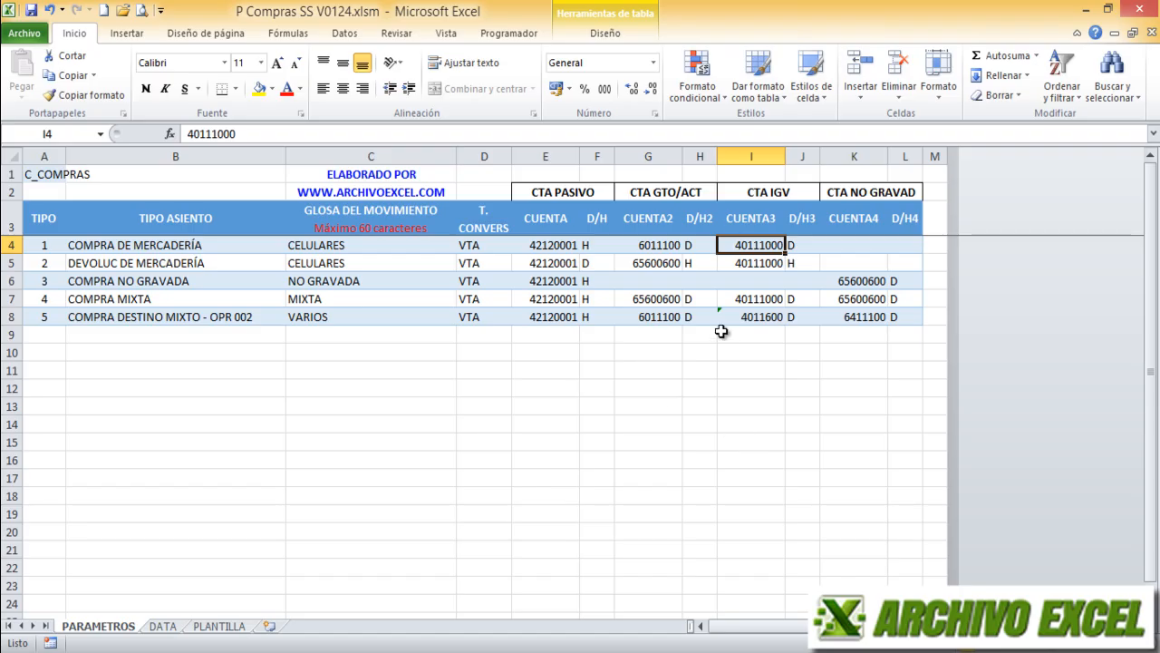
- Compare the DEVOLUC DE MERCADERÍA row's CUENTA2 and D/H2 parameters with the CTA GTO/ACT line of the second journal entry in Libro1
left_click(47, 263)
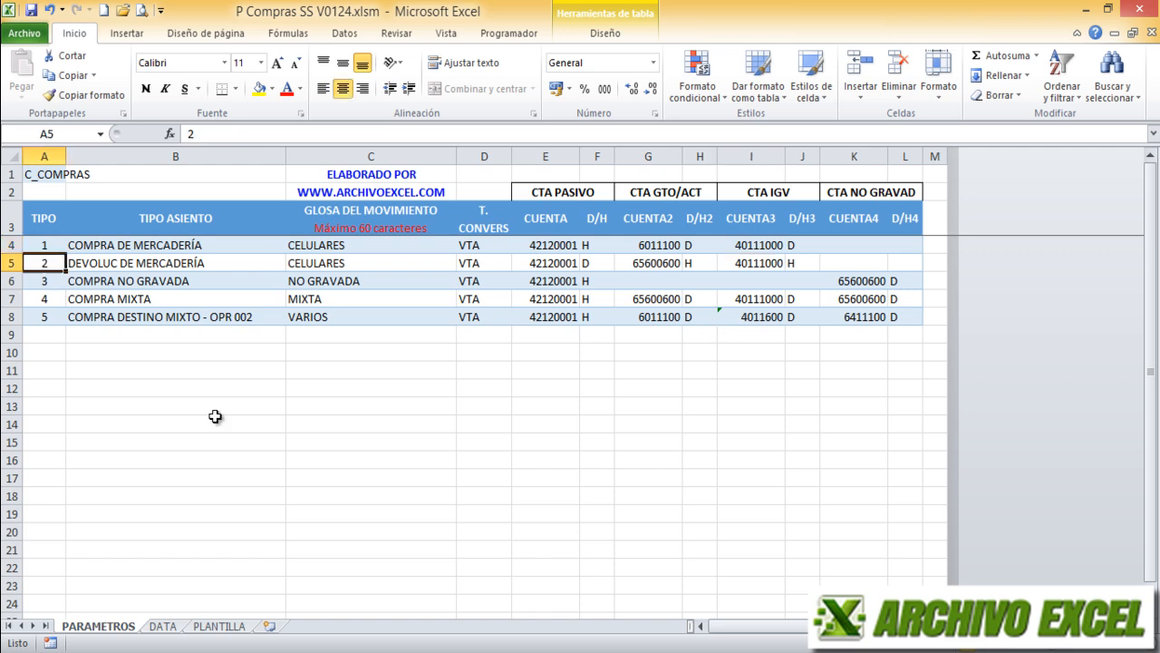
left_click(201, 263)
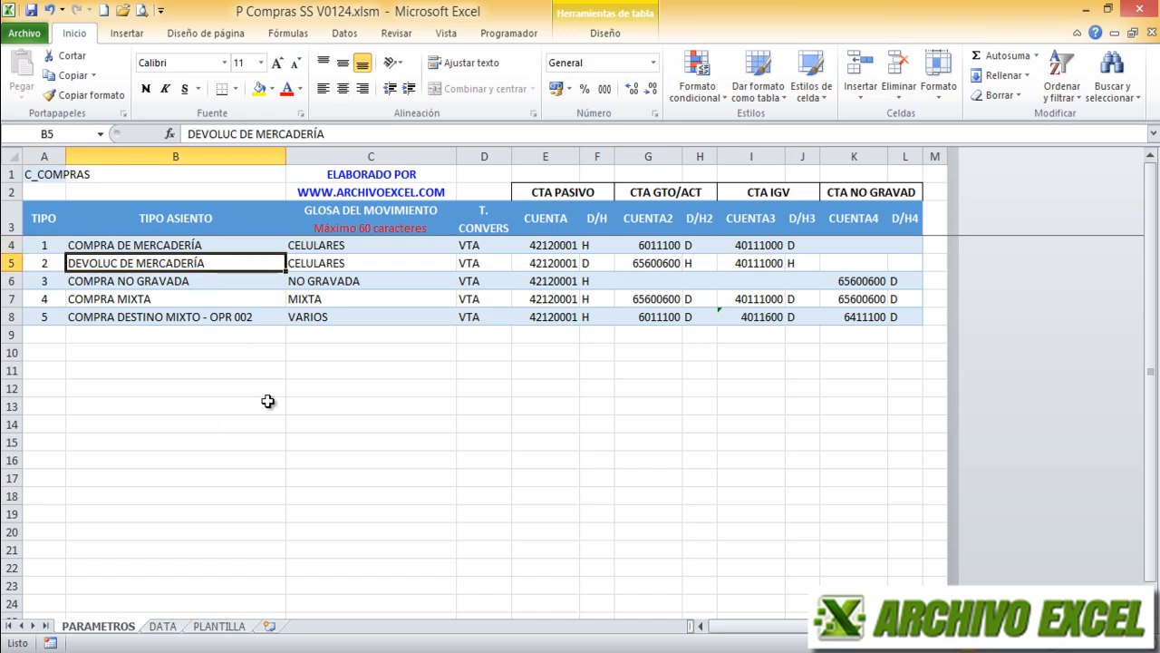
left_click(567, 264)
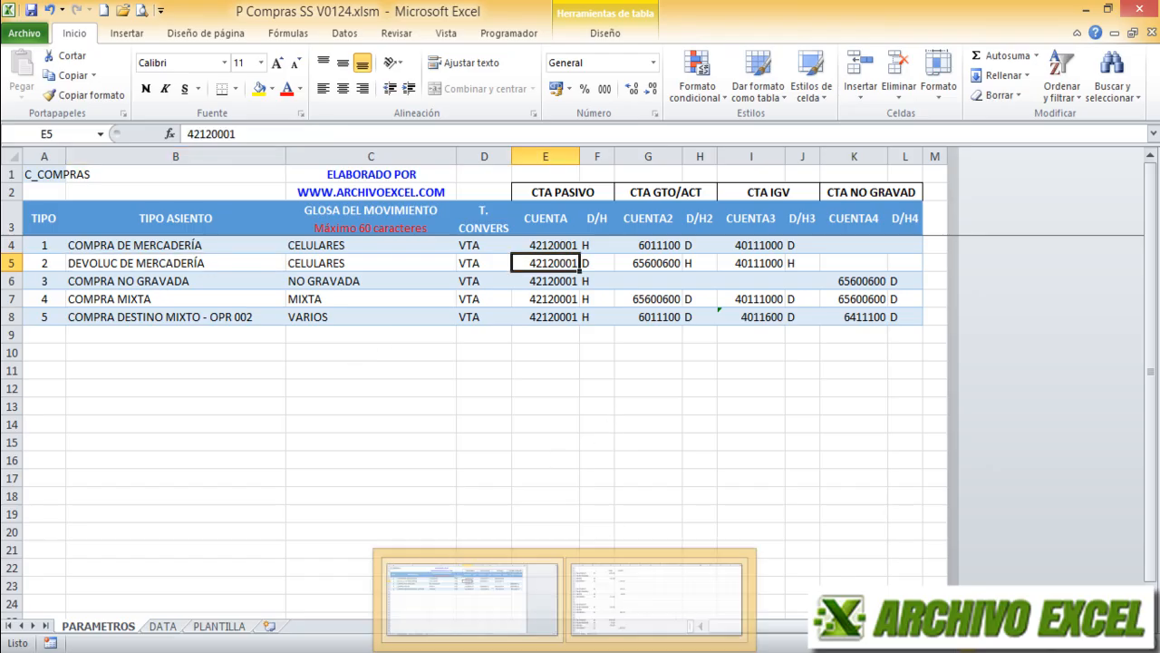
left_click(606, 596)
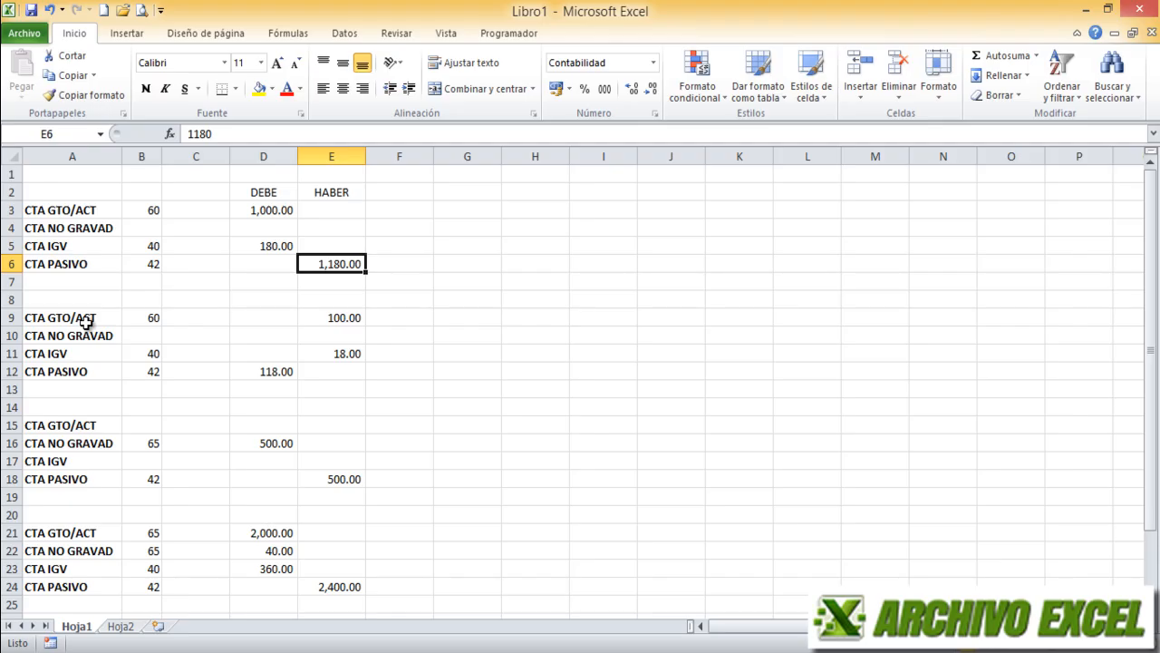
left_click(150, 318)
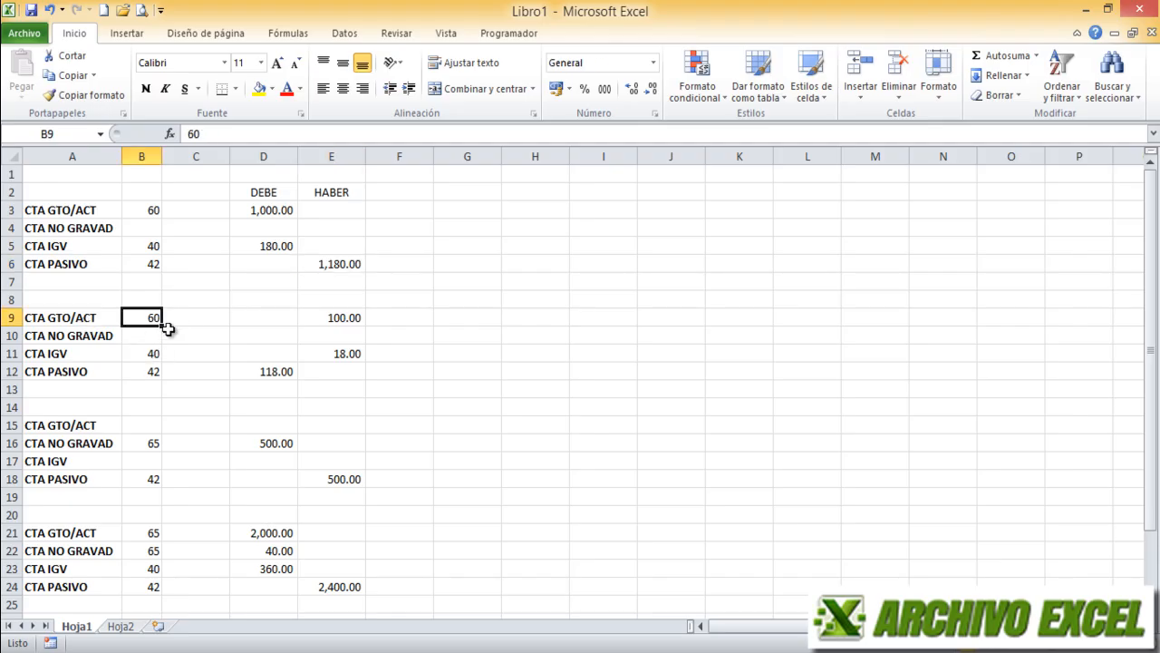
left_click(116, 317)
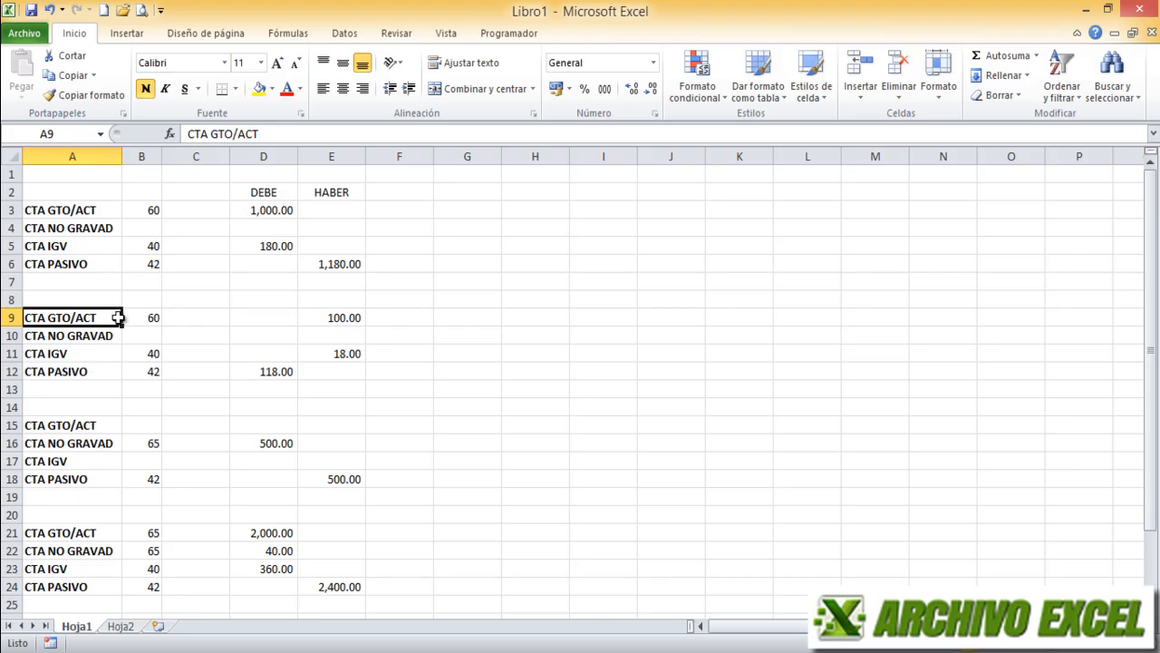
left_click(348, 319)
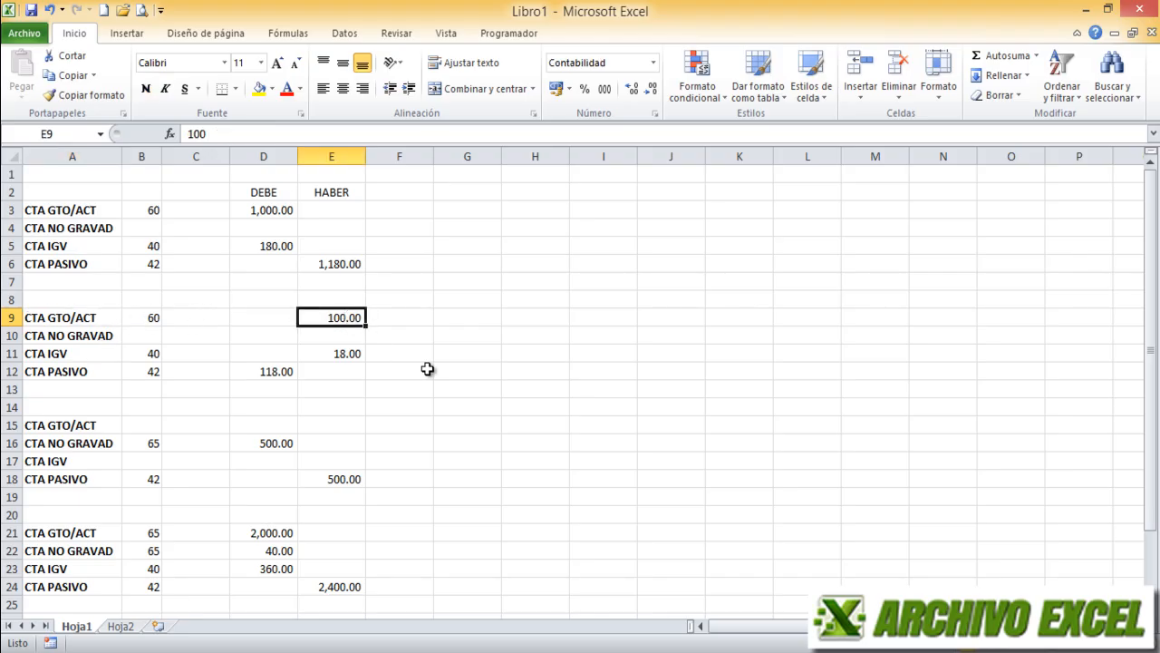
key("ctrl+Tab")
left_click(675, 192)
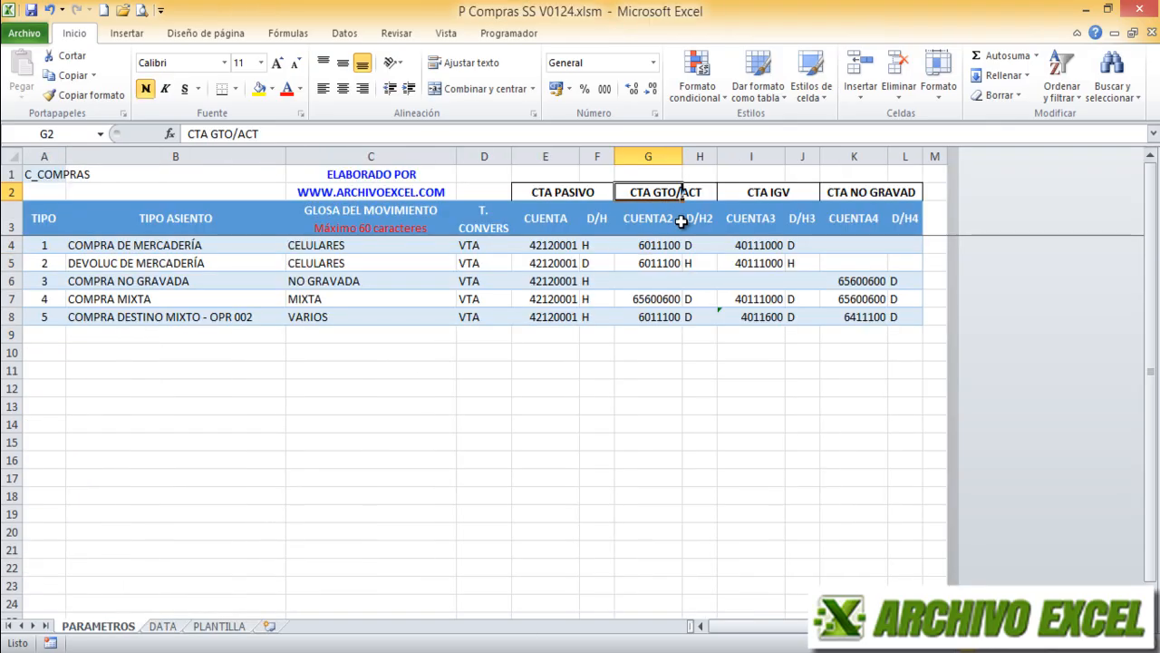
left_click(662, 263)
left_click(698, 263)
- Compare the second entry's CTA IGV line in Libro1 with the DEVOLUC DE MERCADERÍA row's CUENTA3 and D/H3 parameters in P Compras
key("ctrl+Tab")
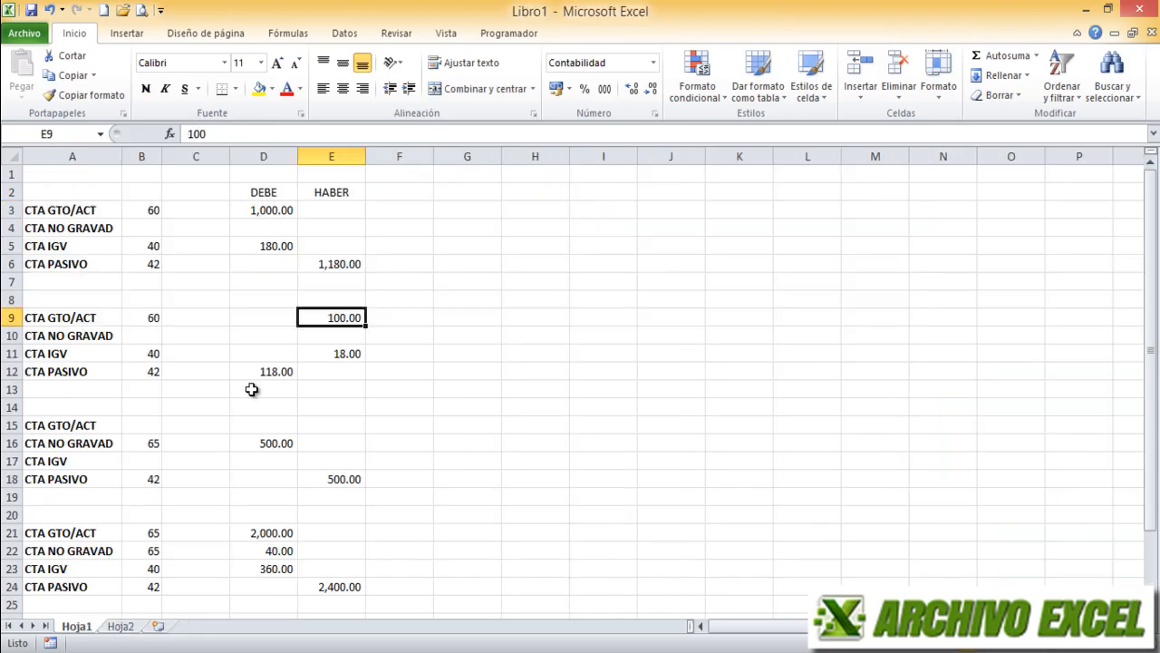
left_click(148, 357)
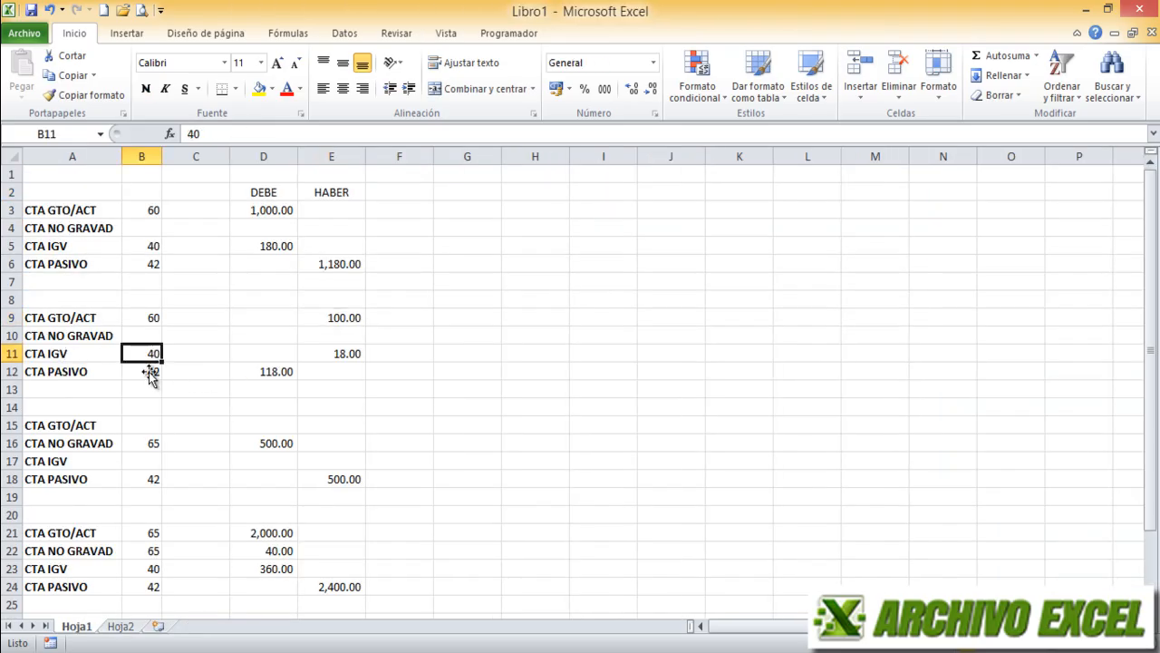
key("Left")
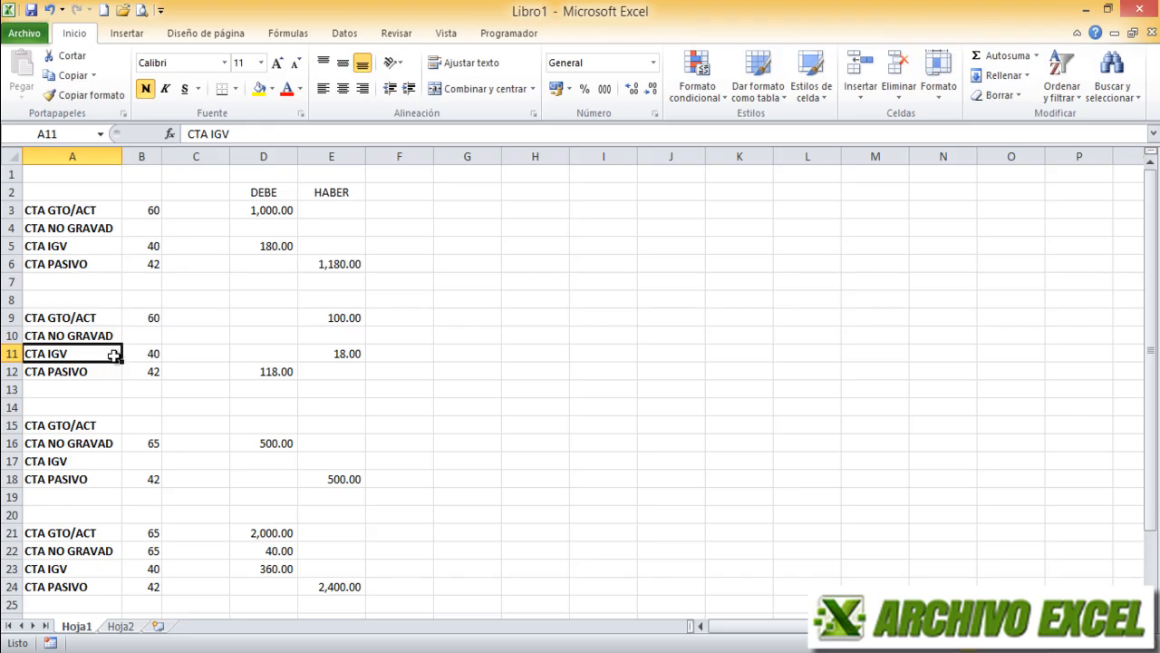
left_click(354, 352)
key("ctrl+Tab")
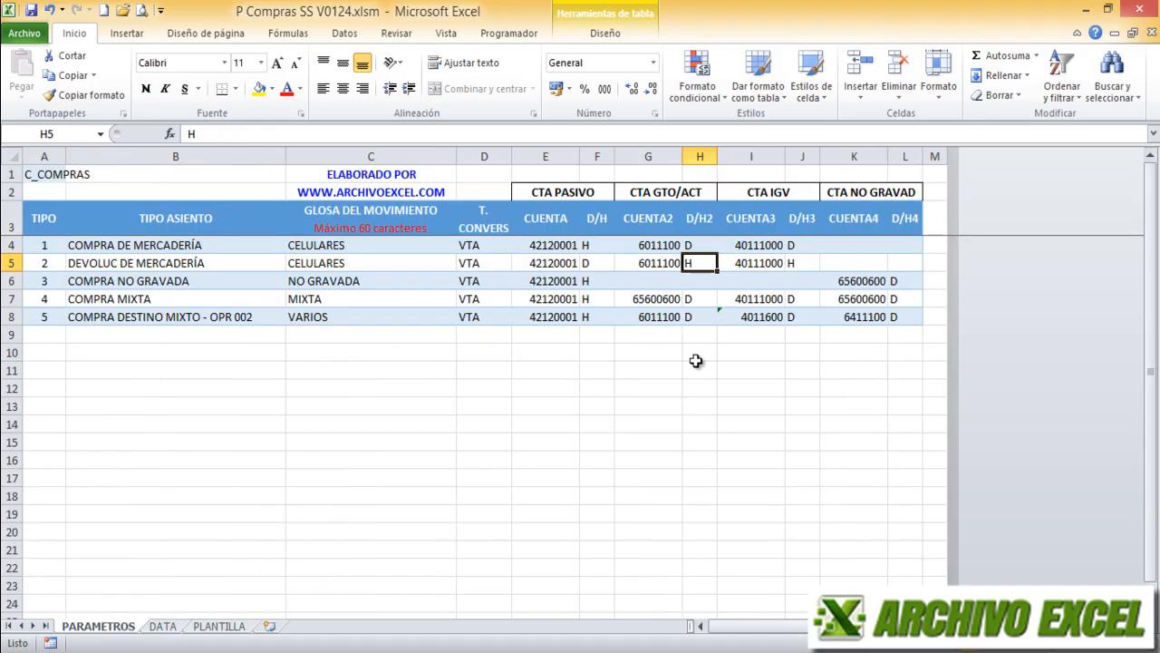
left_click(768, 262)
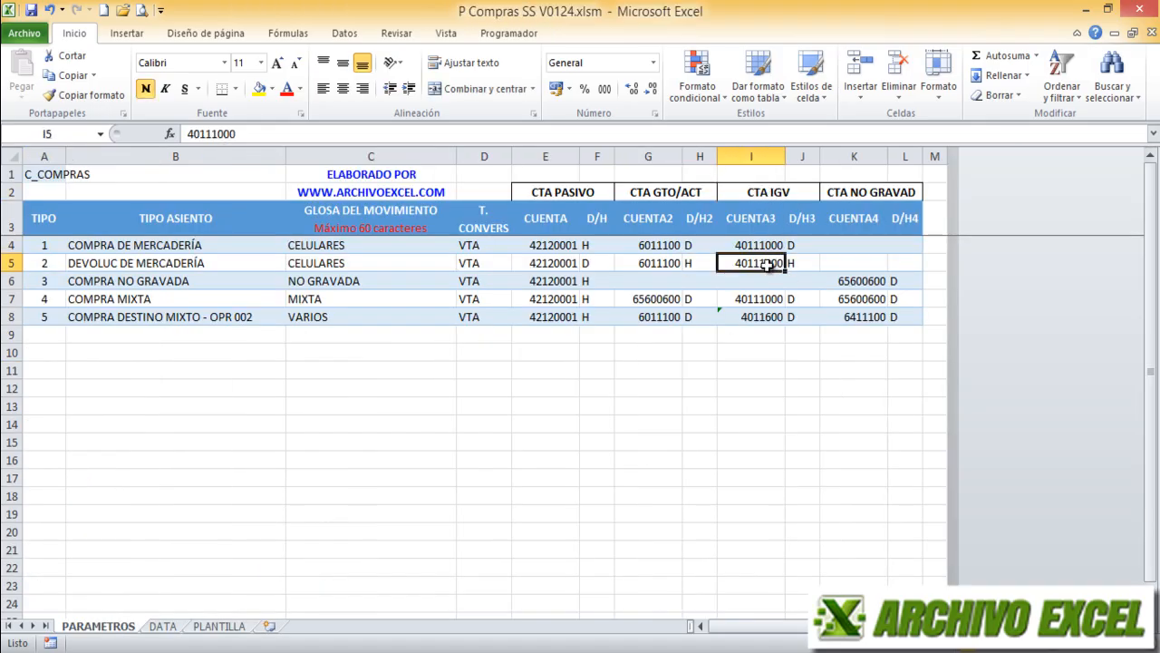
left_click(795, 263)
- Compare the second entry's CTA PASIVO line in Libro1 with the DEVOLUC DE MERCADERÍA row's CUENTA and D/H parameters in P Compras
key("ctrl+Tab")
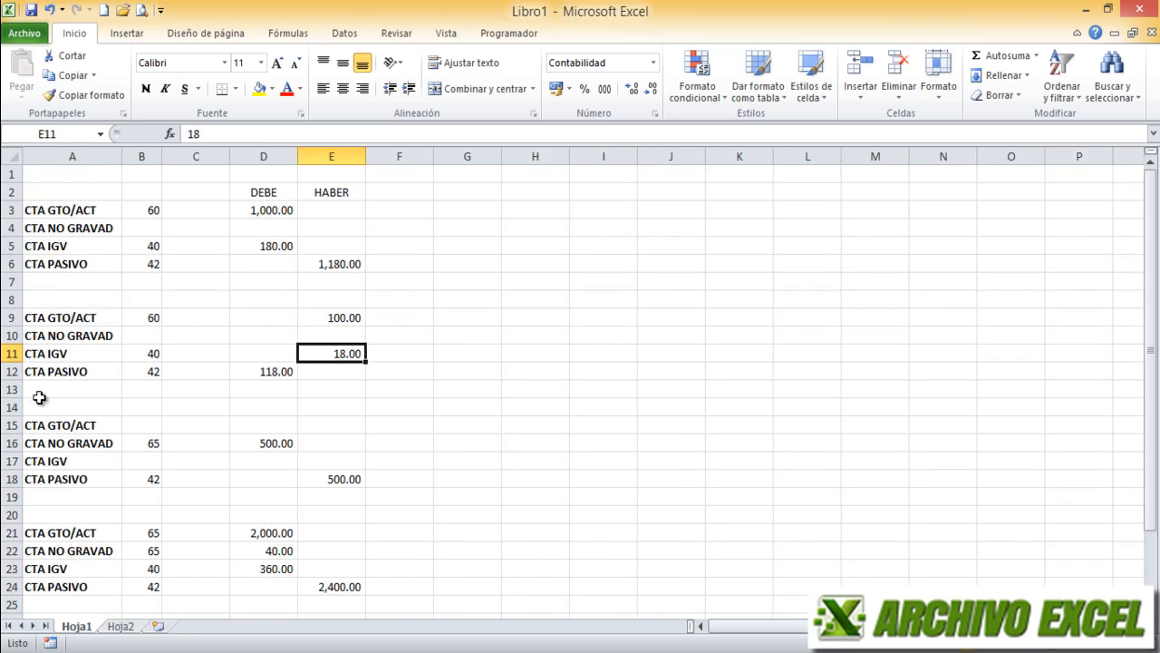
left_click(65, 372)
left_click(154, 368)
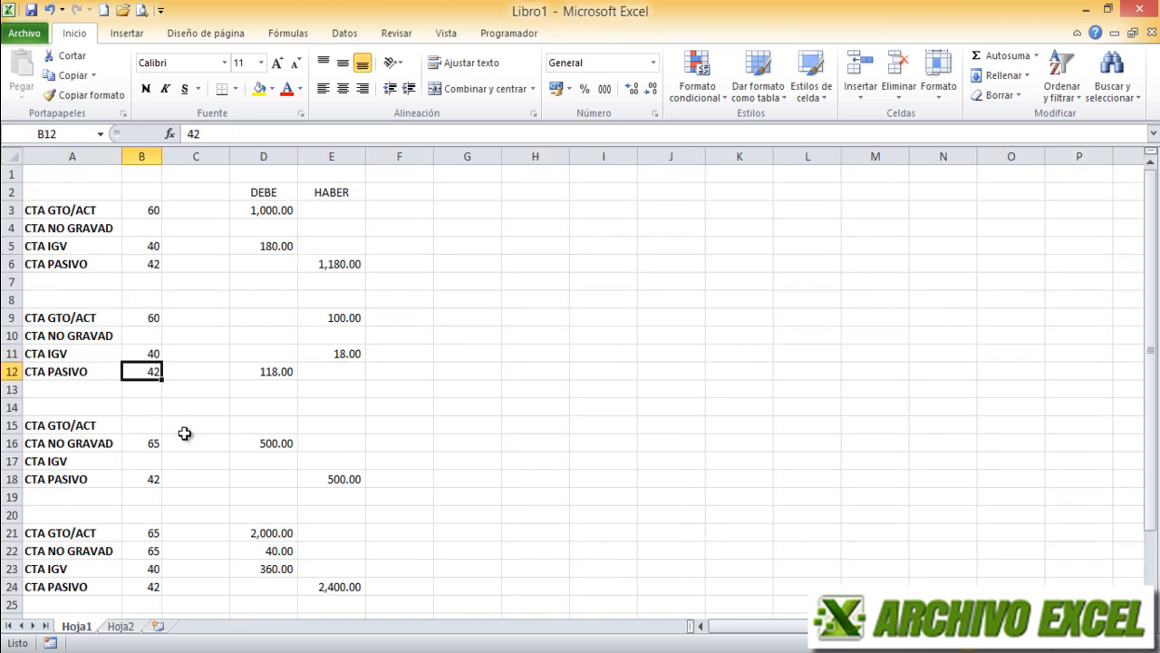
left_click(78, 372)
left_click(260, 371)
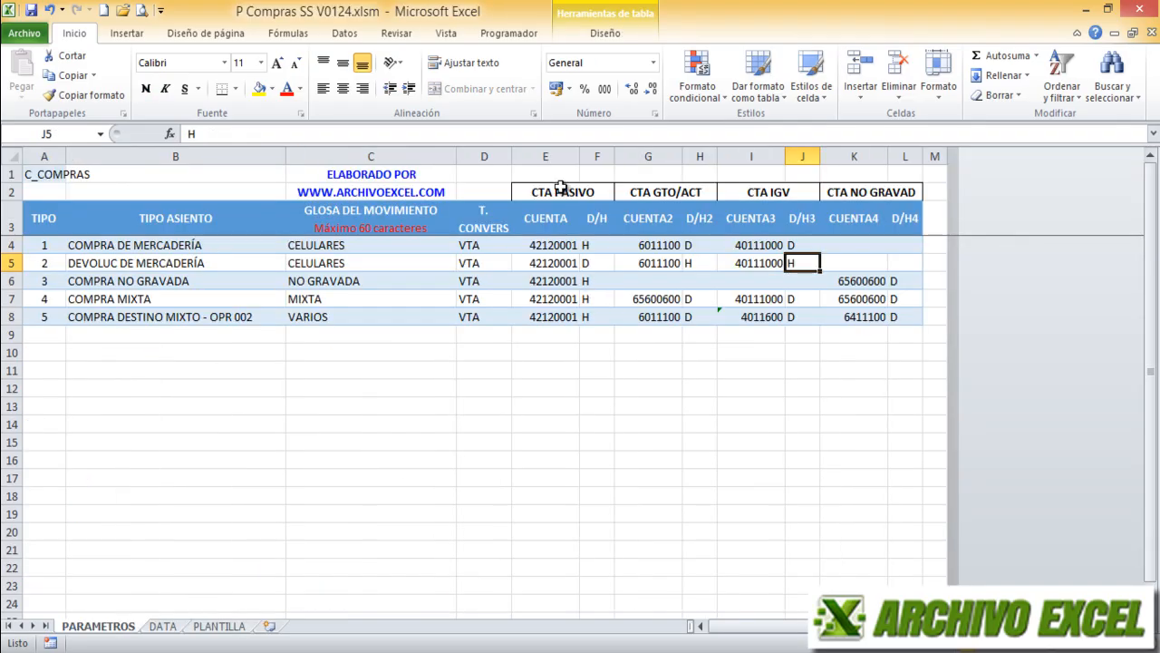
left_click(561, 187)
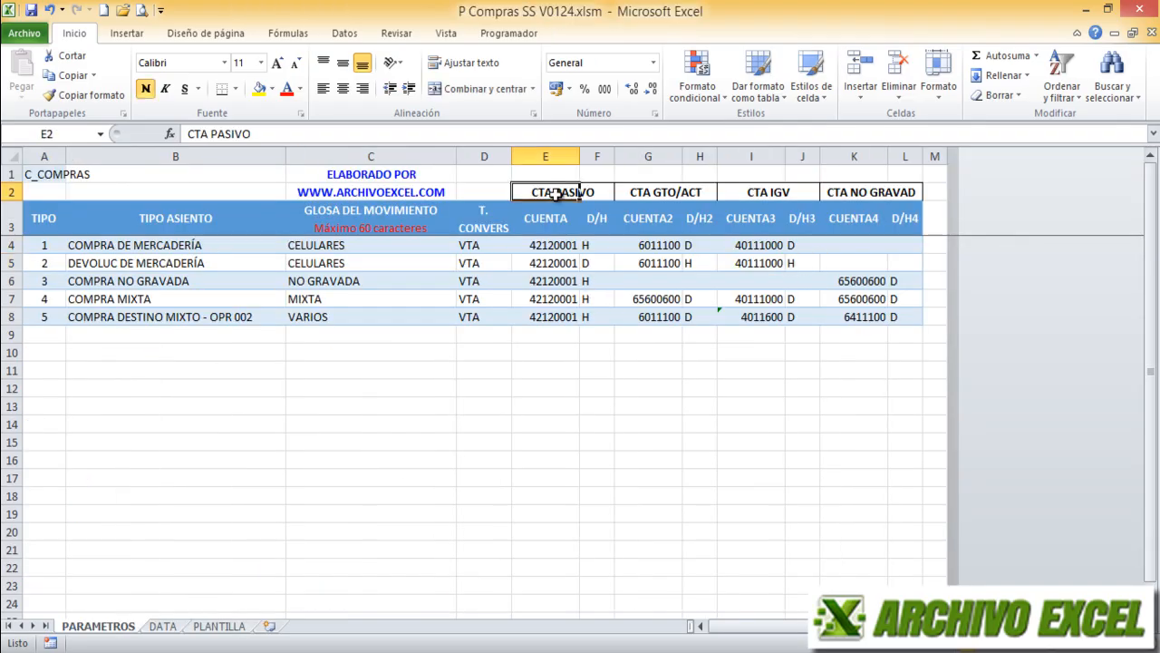
left_click(551, 261)
left_click(592, 262)
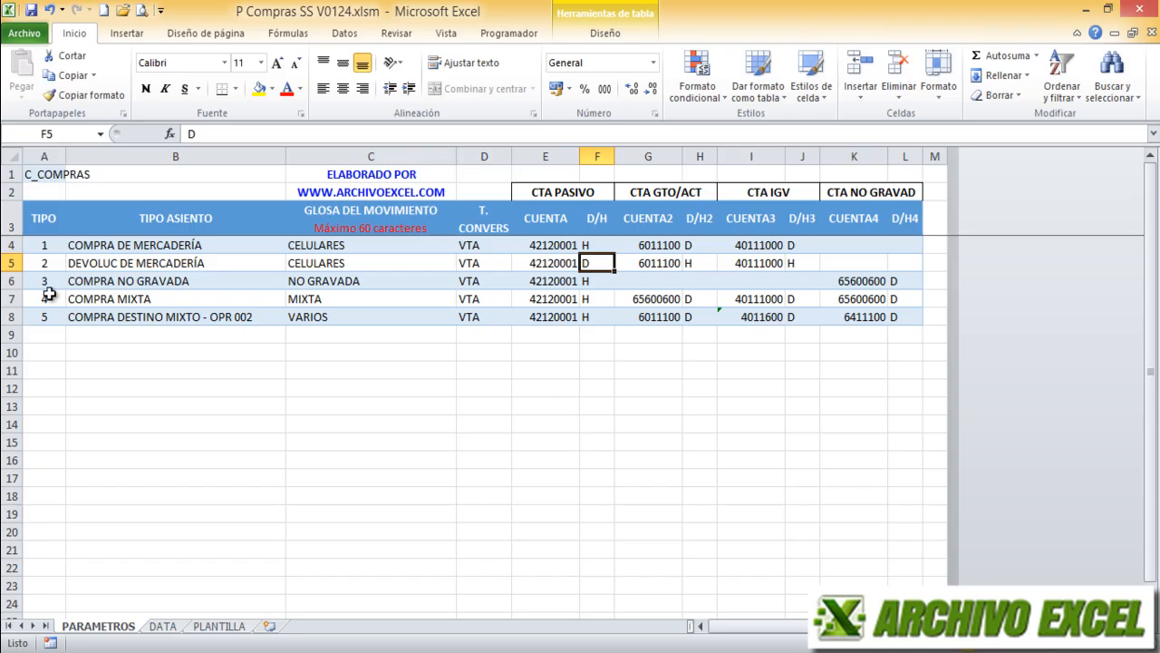
- Compare the COMPRA NO GRAVADA row's CUENTA4 and D/H4 parameters with the CTA NO GRAVAD line of the third journal entry in Libro1
left_click(134, 284)
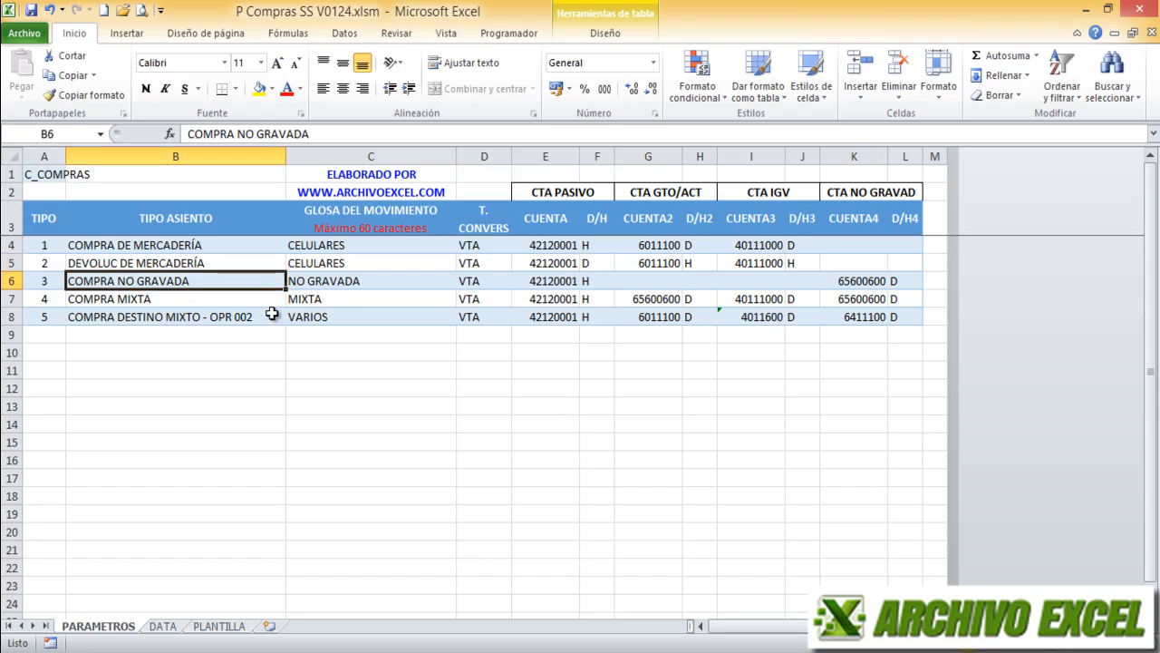
left_click(45, 281)
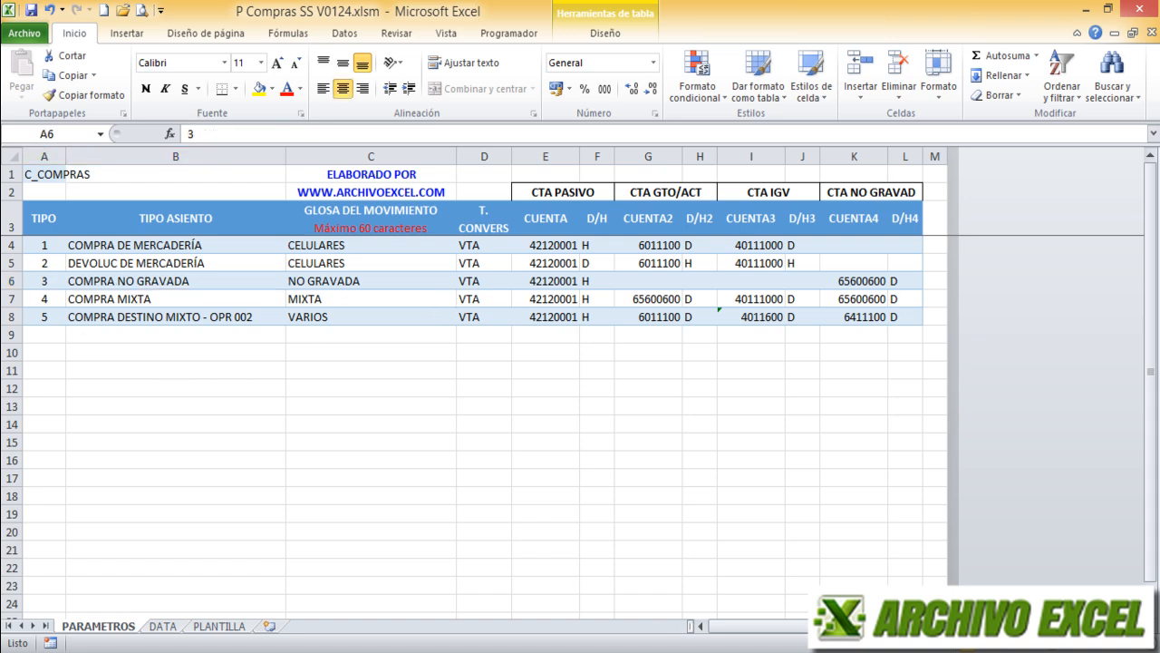
key("ctrl+Tab")
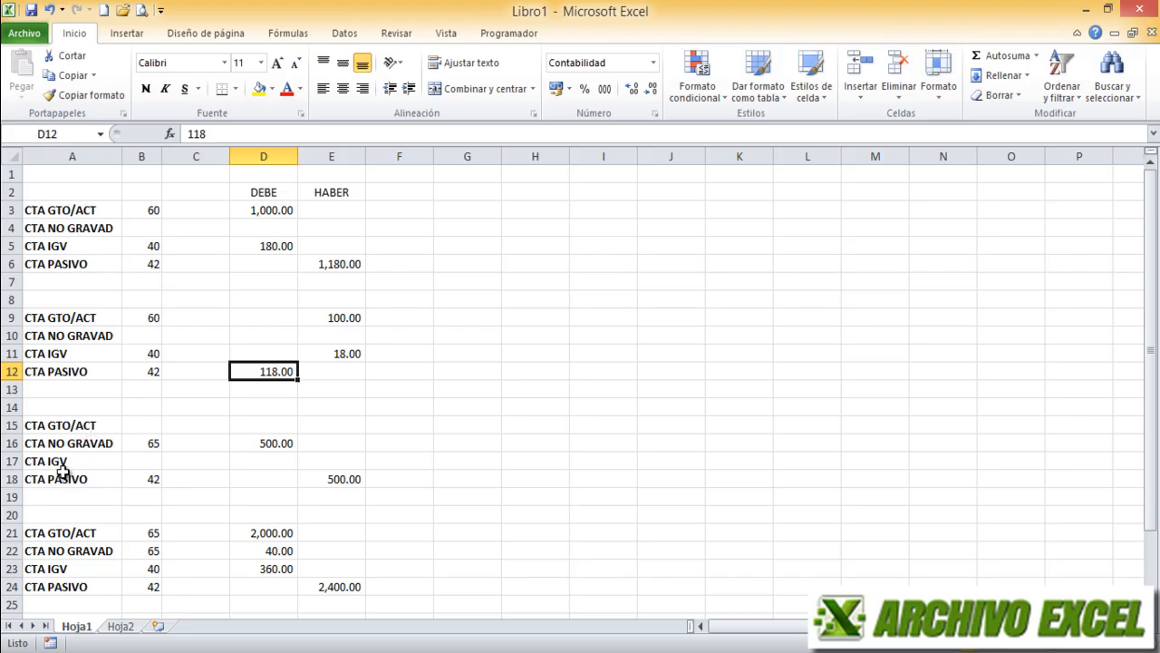
left_click(41, 444)
left_click(152, 443)
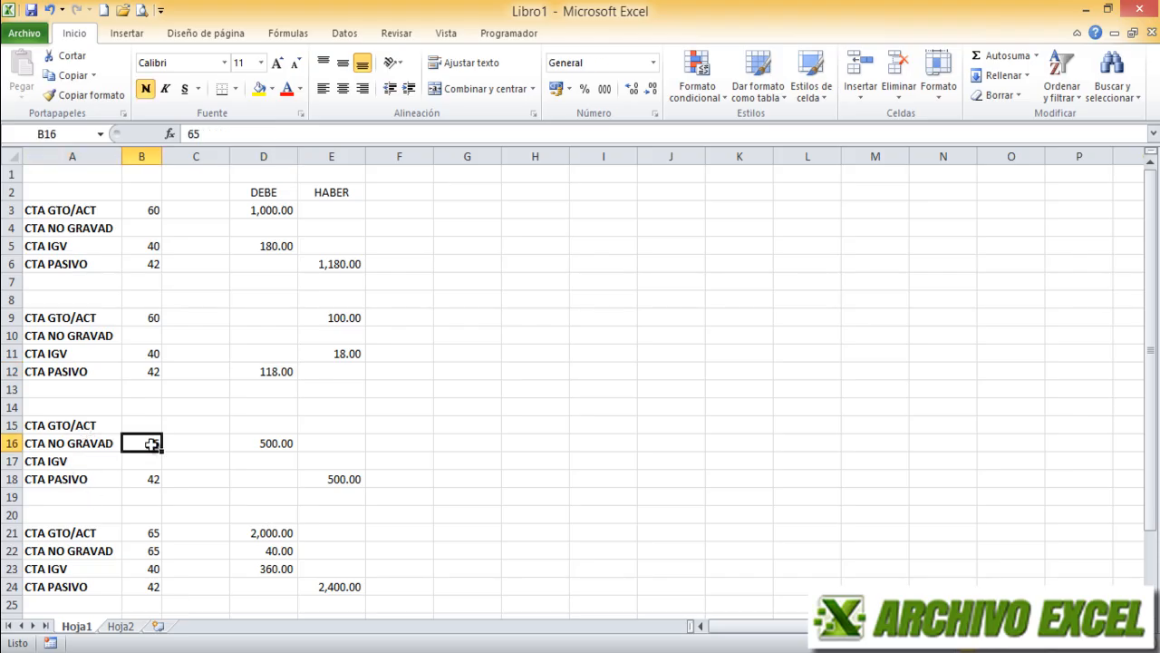
left_click(274, 443)
key("ctrl+Tab")
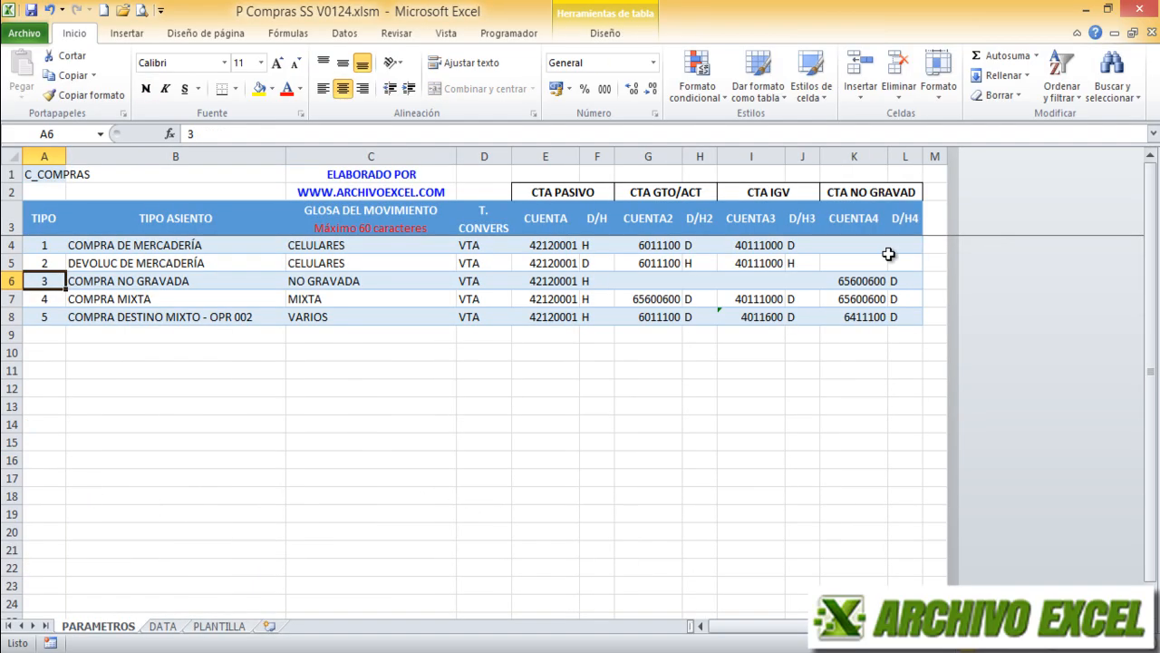
left_click(873, 194)
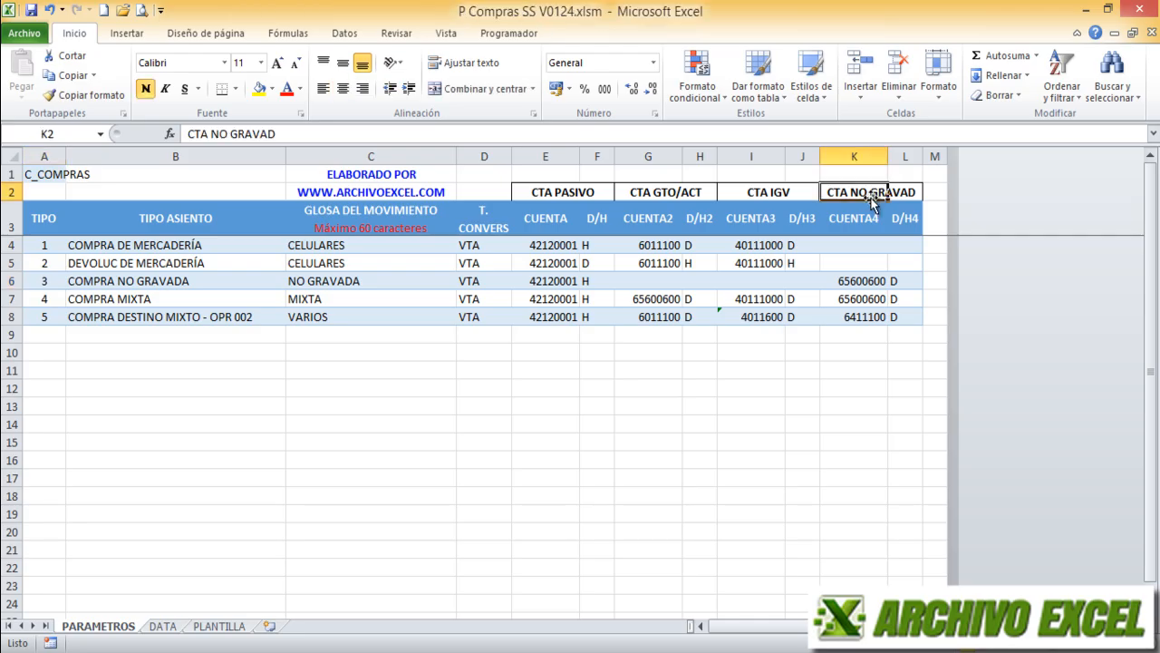
left_click(861, 282)
left_click(898, 284)
- Compare the third entry's CTA PASIVO line in Libro1 with the COMPRA NO GRAVADA row's CUENTA and D/H parameters in P Compras
key("ctrl+Tab")
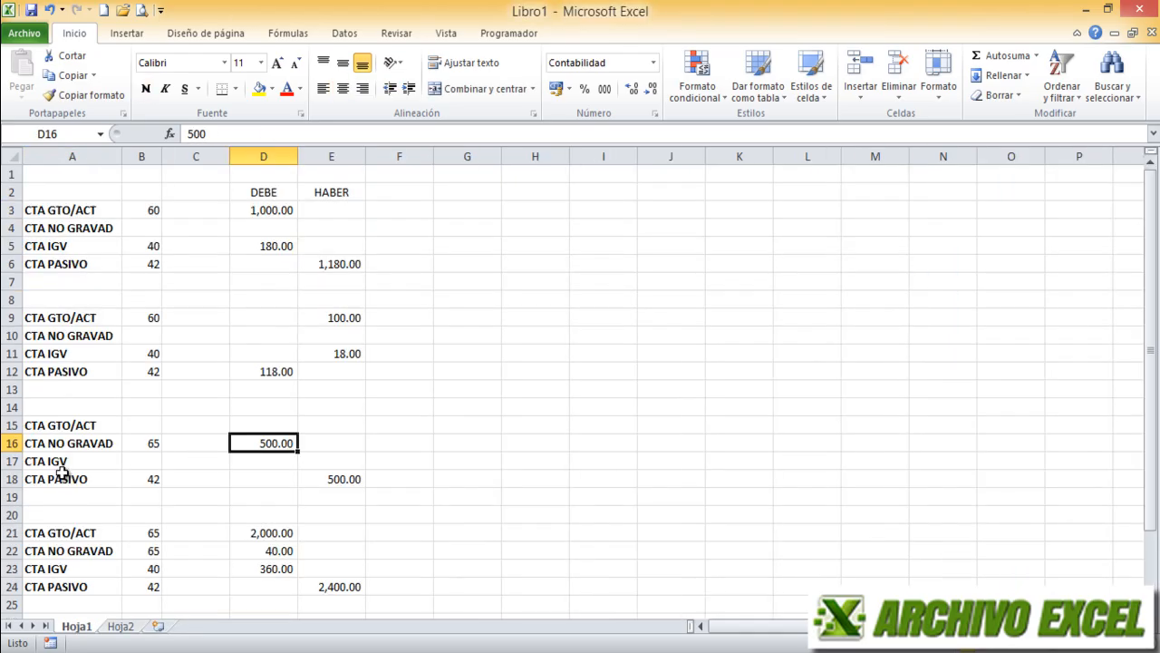
left_click(54, 479)
left_click(154, 478)
type("42")
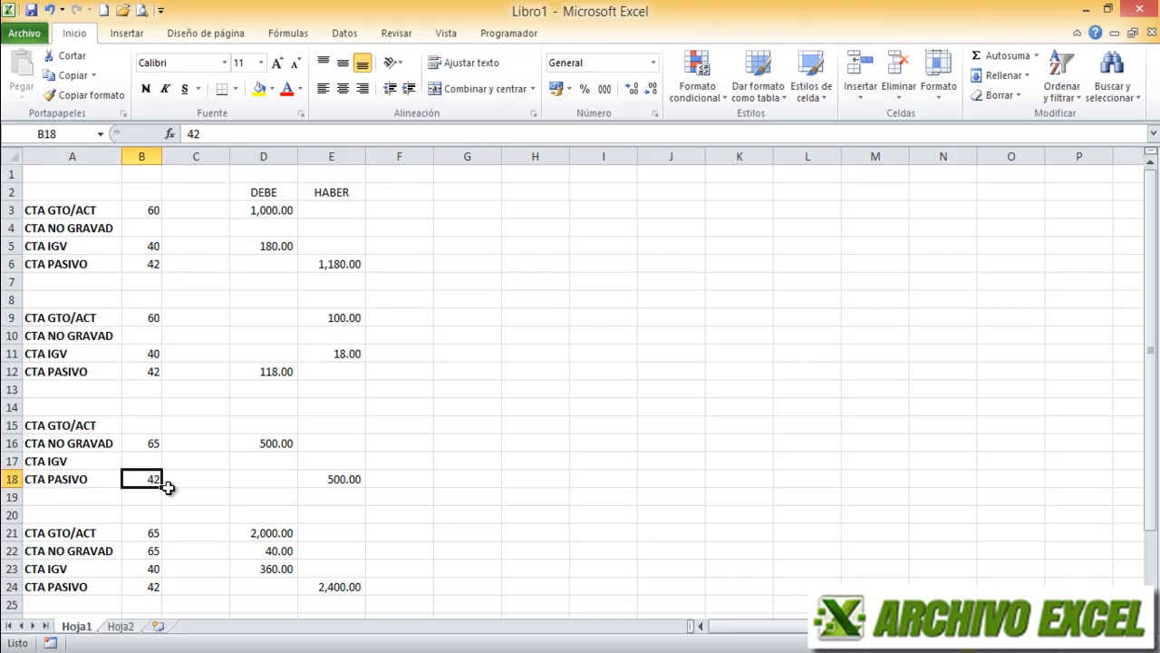
left_click(350, 479)
key("ctrl+Tab")
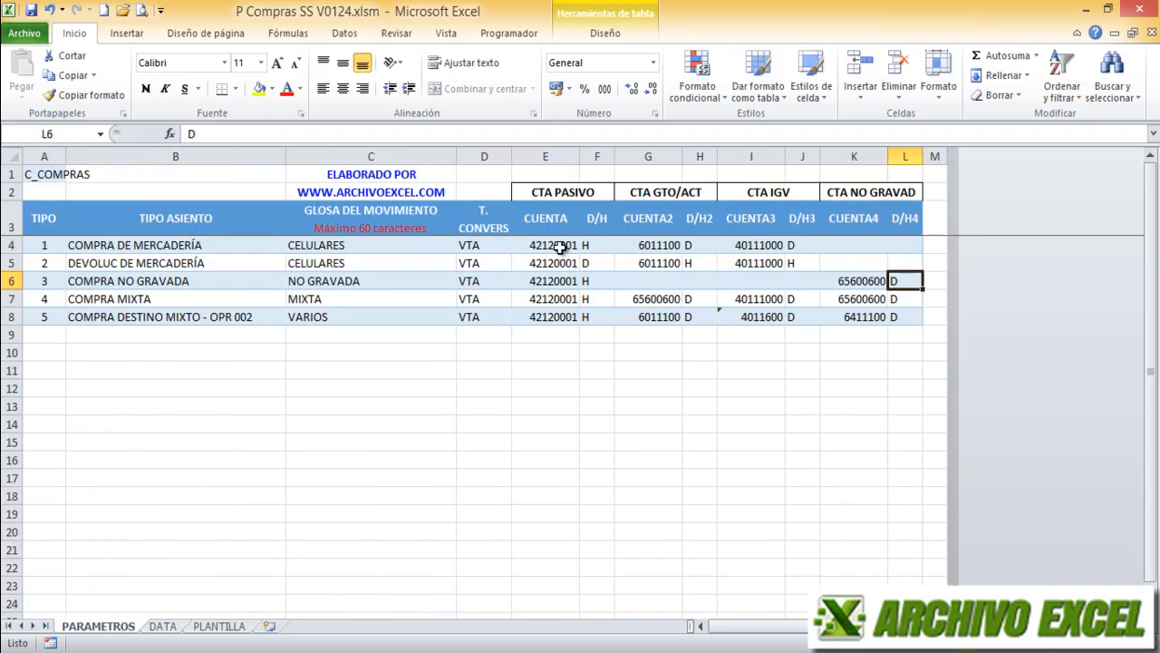
left_click(555, 196)
left_click(554, 281)
left_click(598, 282)
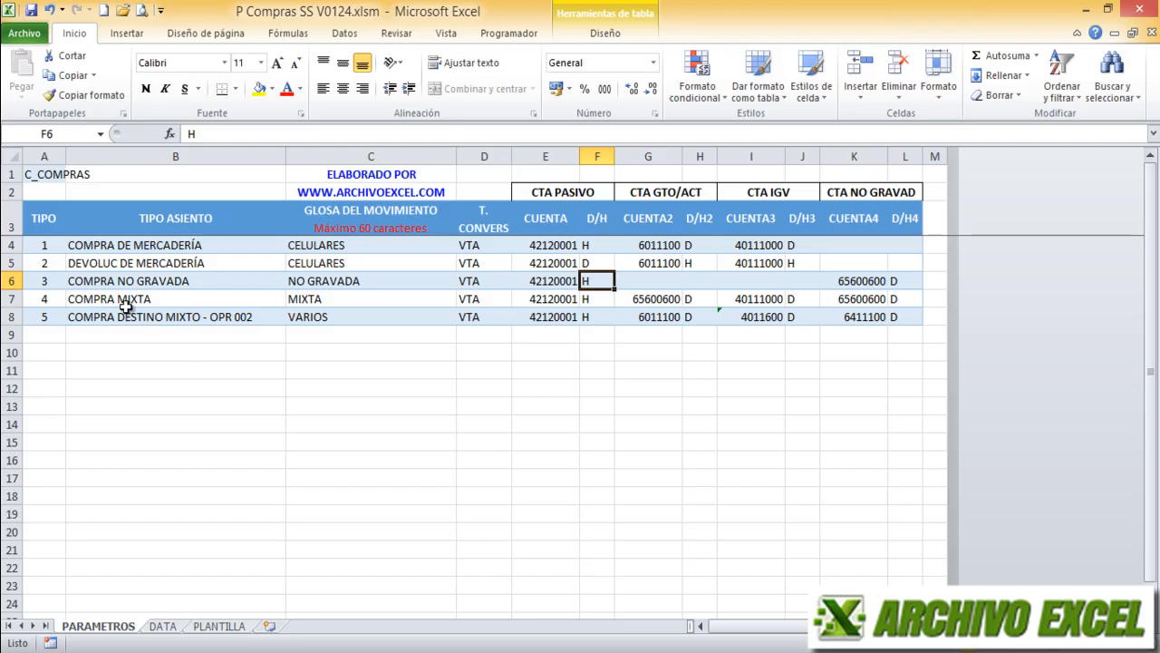
- Compare the COMPRA MIXTA row's CUENTA2 and D/H2 parameters with the CTA GTO/ACT line of the fourth journal entry in Libro1
left_click(41, 301)
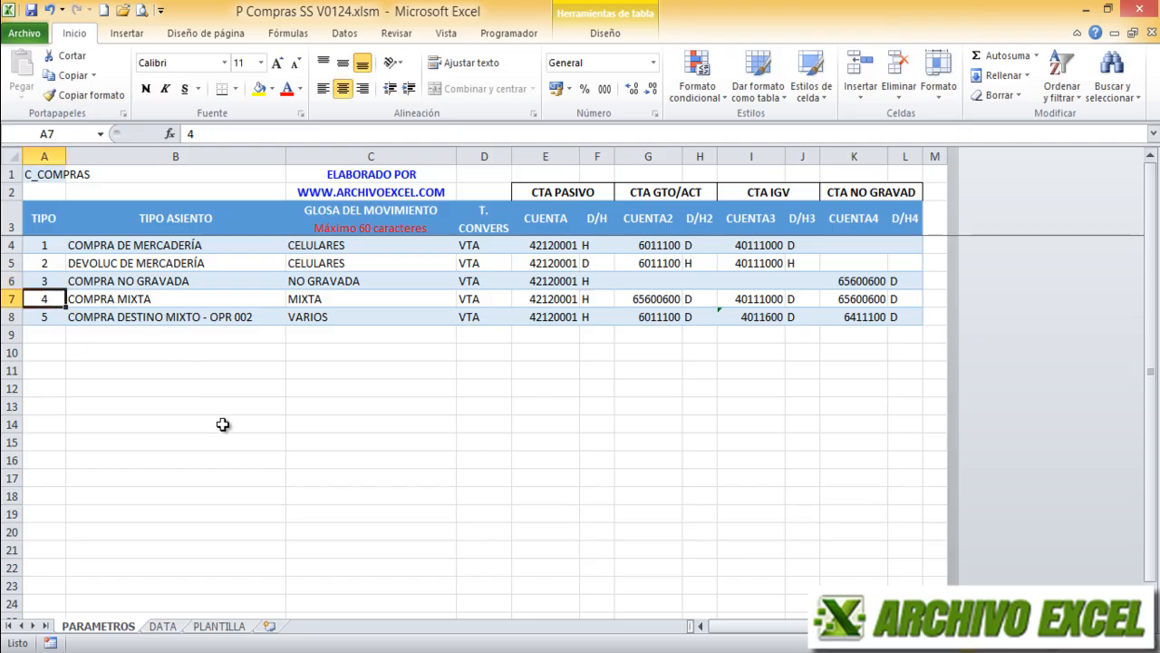
left_click(206, 296)
key("alt+Tab")
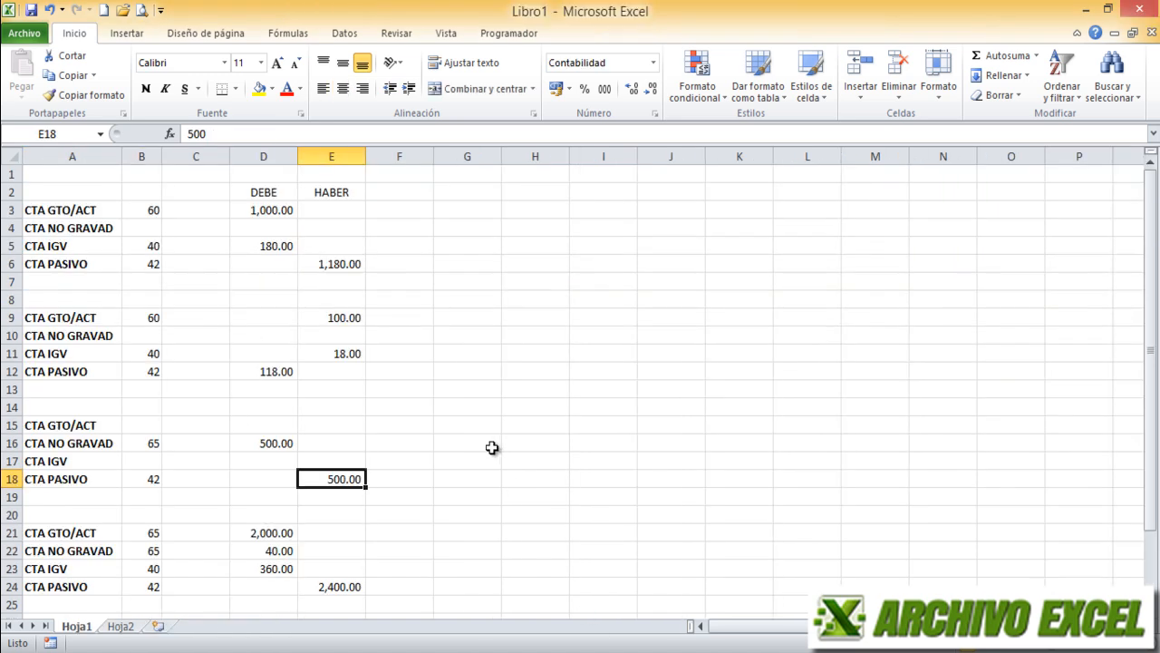
left_click(59, 535)
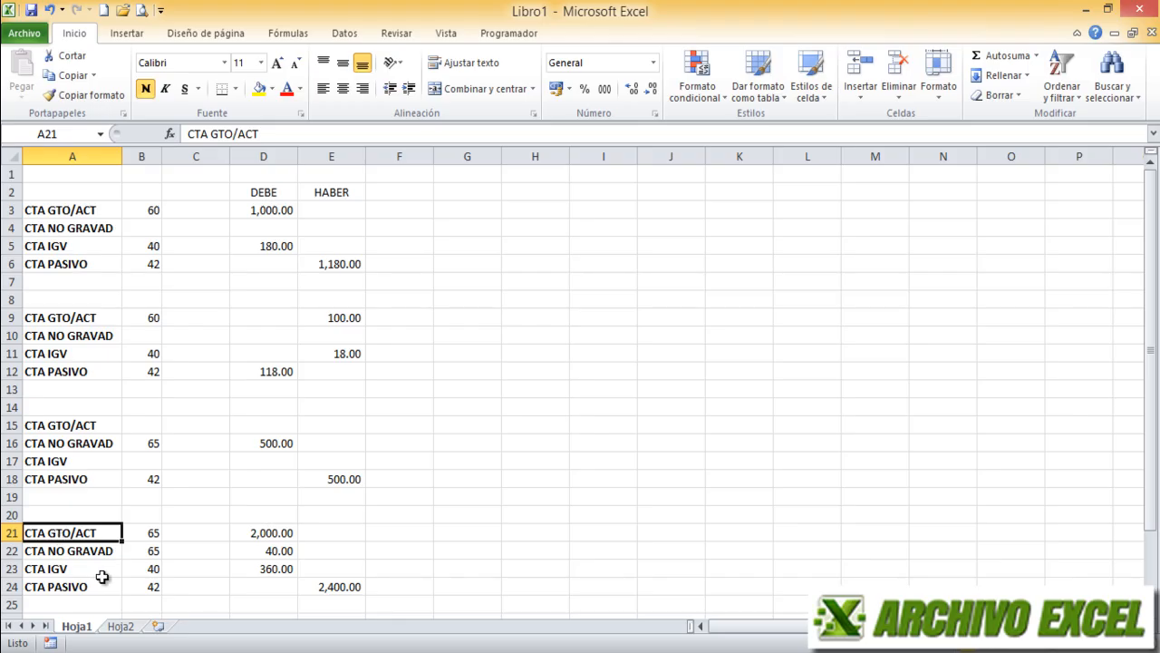
left_click(154, 532)
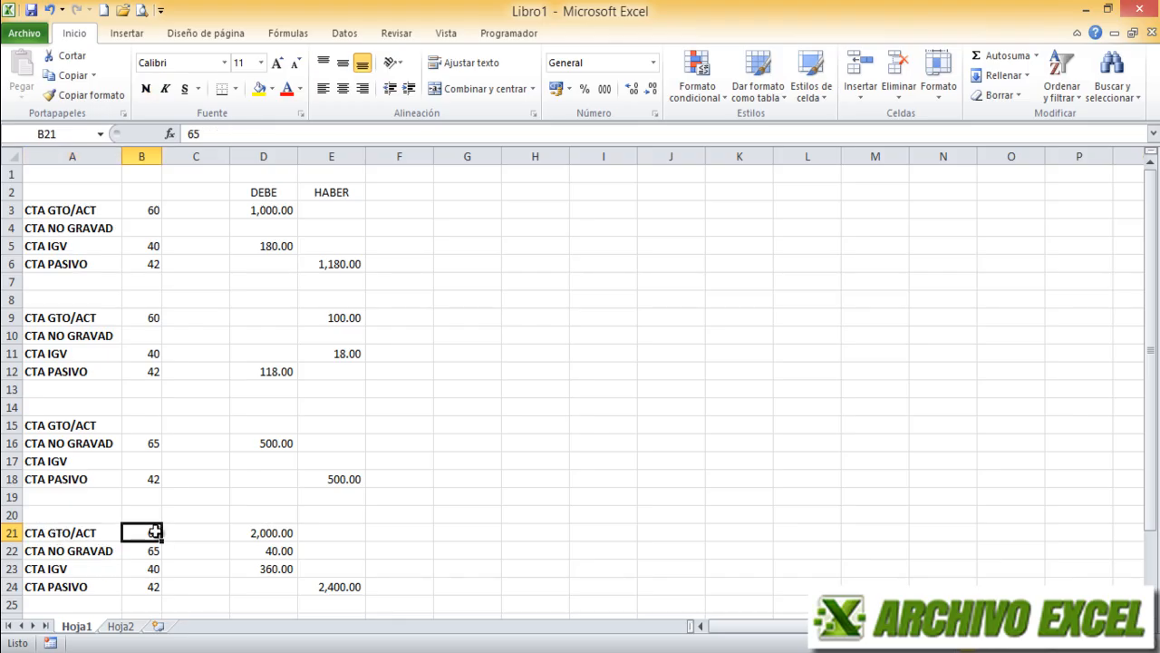
left_click(283, 534)
key("alt+Tab")
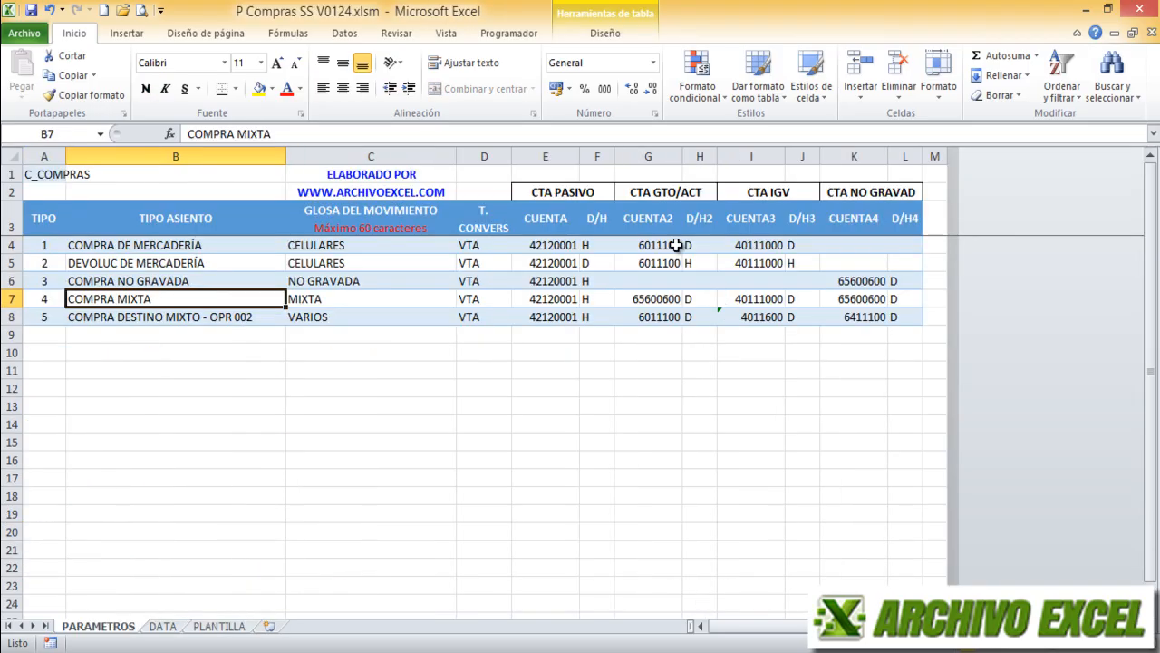
left_click(657, 188)
left_click(657, 303)
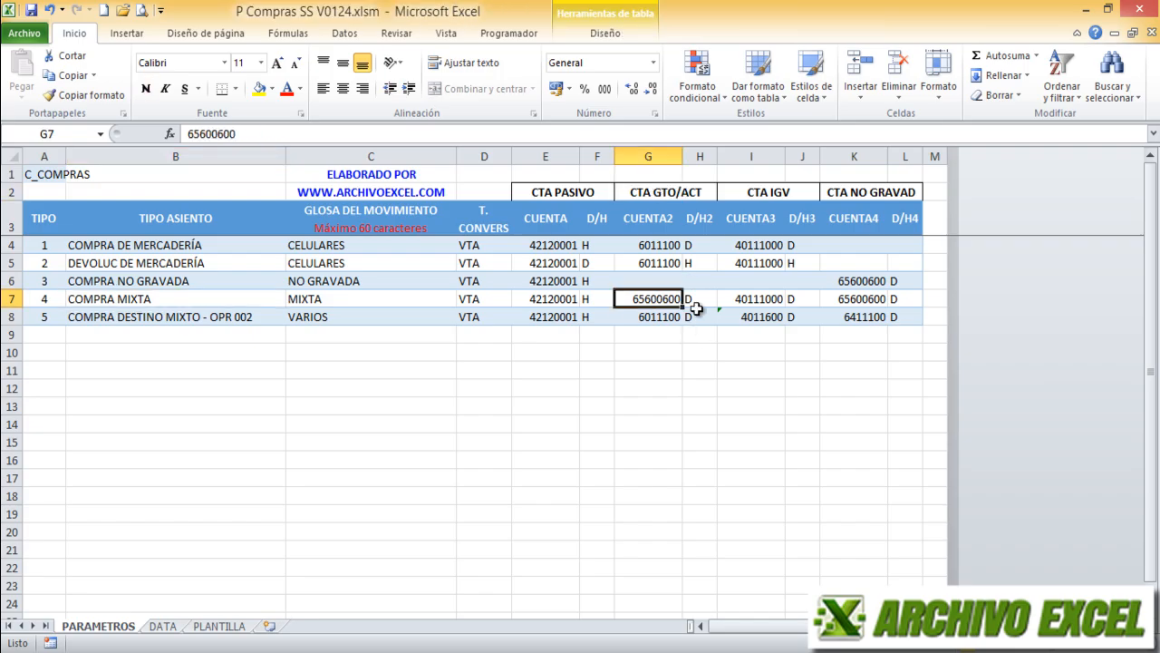
left_click(696, 303)
- Compare the fourth entry's CTA NO GRAVAD line in Libro1 with the COMPRA MIXTA row's CUENTA4 and D/H4 parameters in P Compras
key("alt+Tab")
left_click(100, 551)
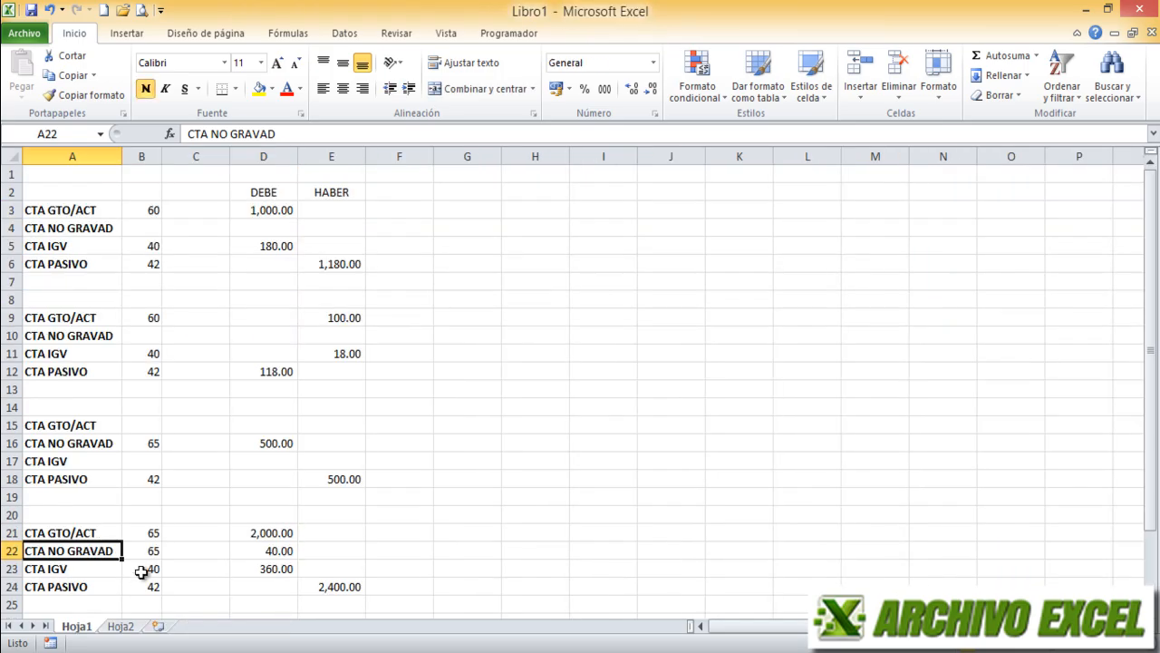
left_click(152, 549)
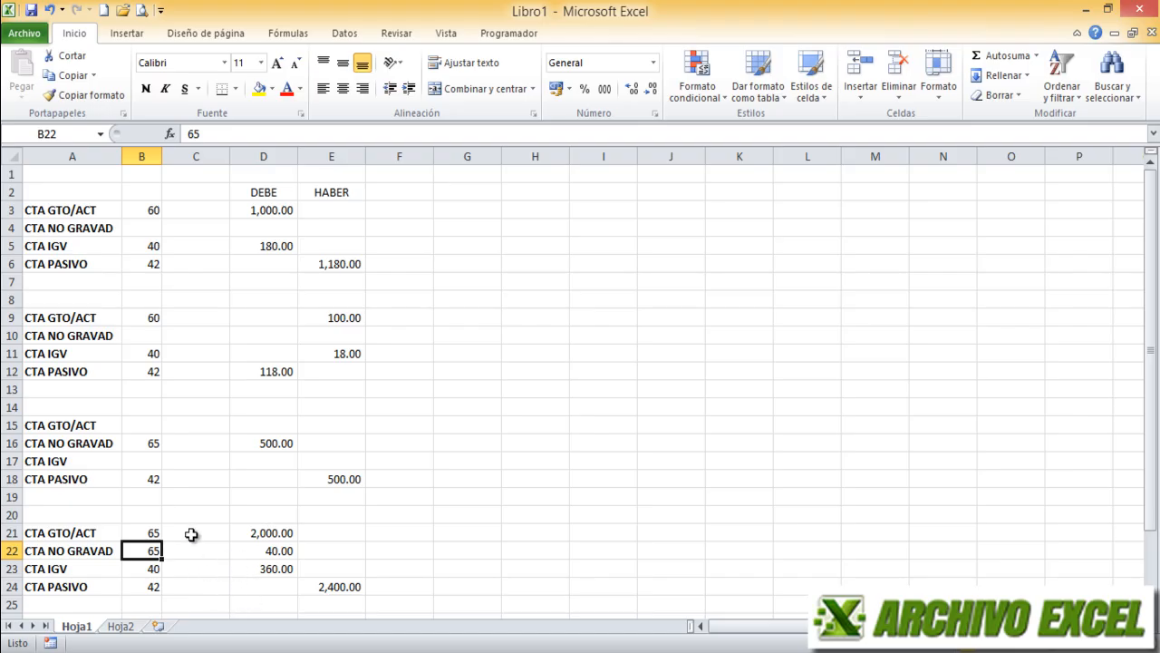
left_click(263, 550)
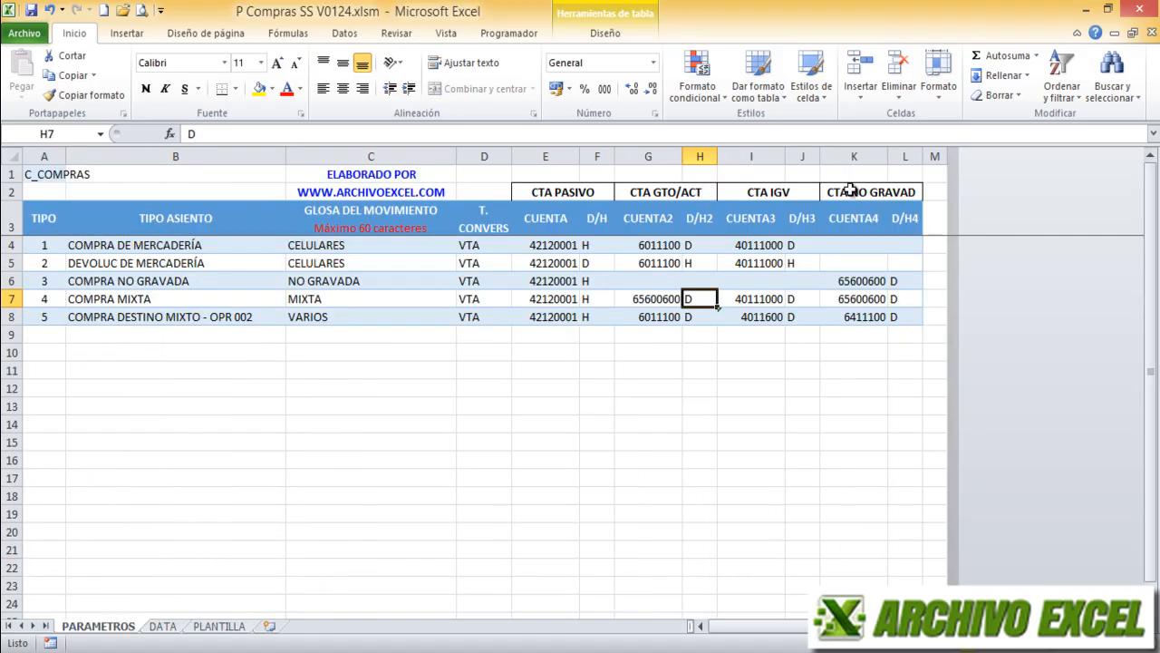
left_click(851, 192)
left_click(845, 299)
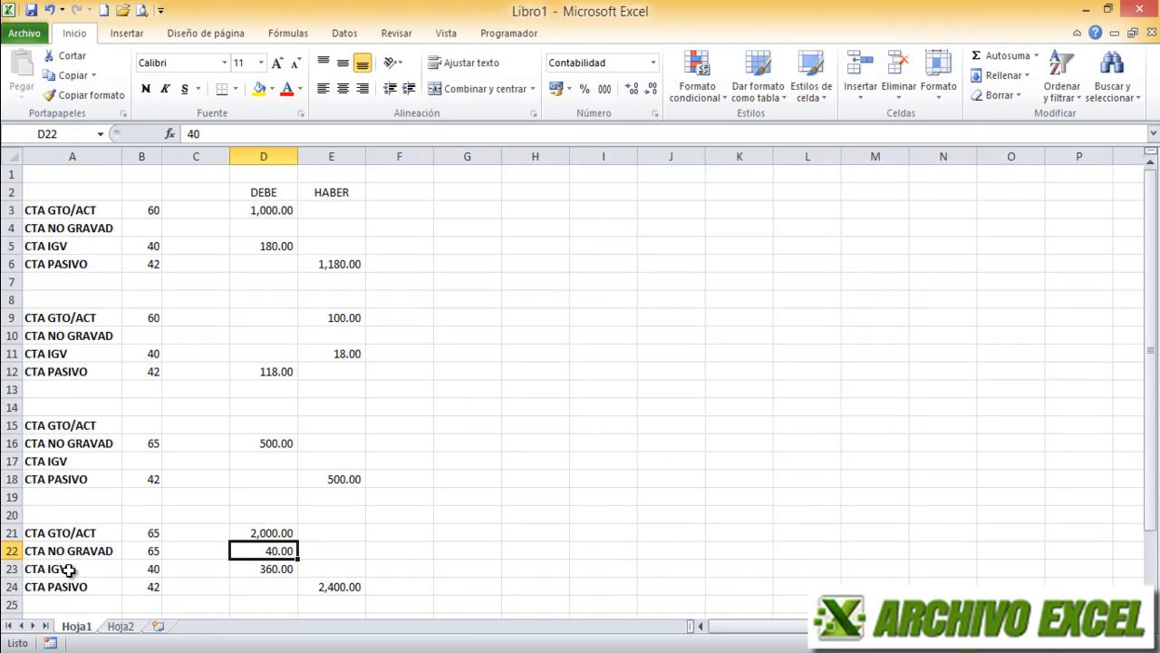
- Compare the fourth entry's CTA IGV line in Libro1 with the COMPRA MIXTA row's CUENTA3 and D/H3 parameters in P Compras
left_click(136, 568)
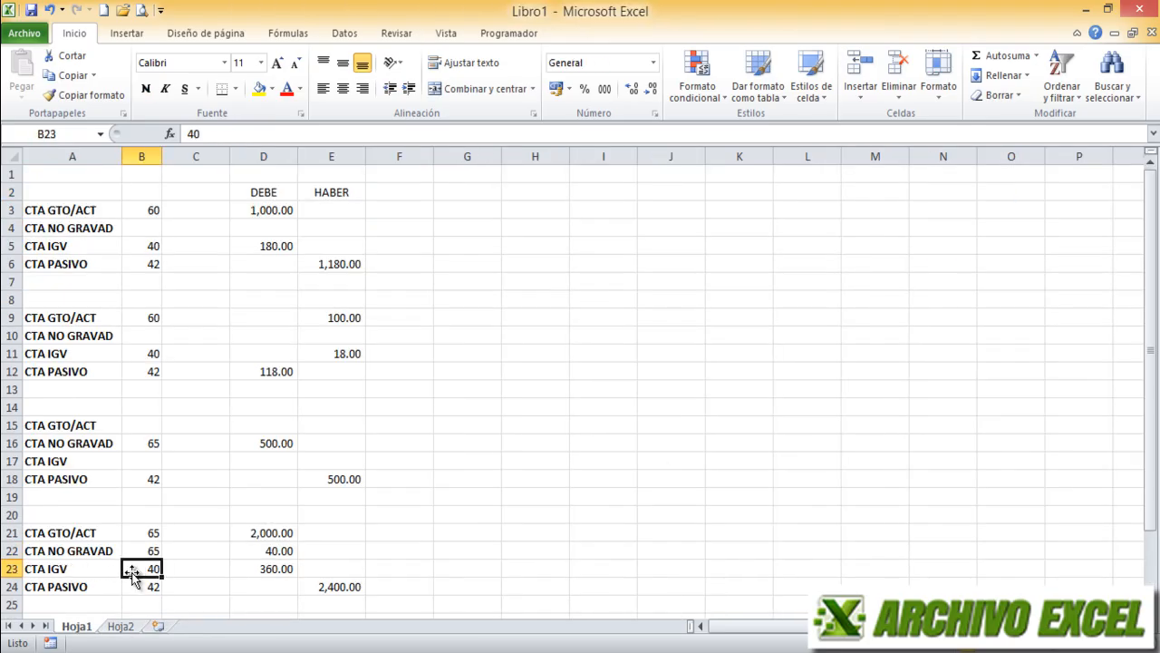
left_click(59, 569)
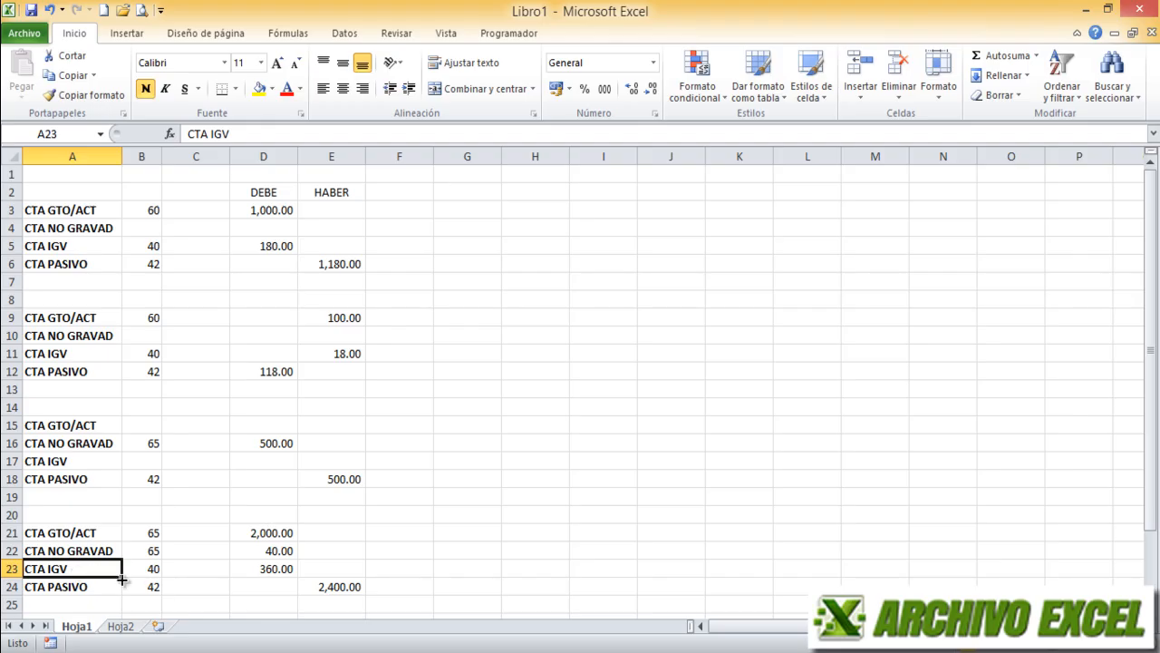
left_click(290, 571)
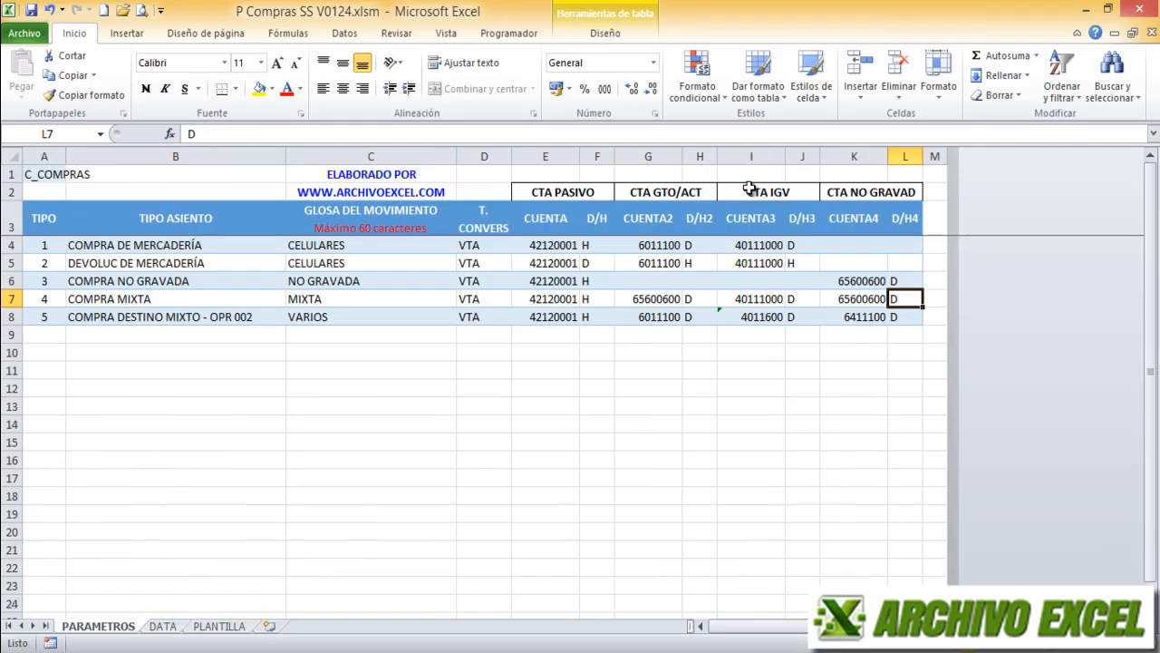
left_click(751, 191)
left_click(745, 299)
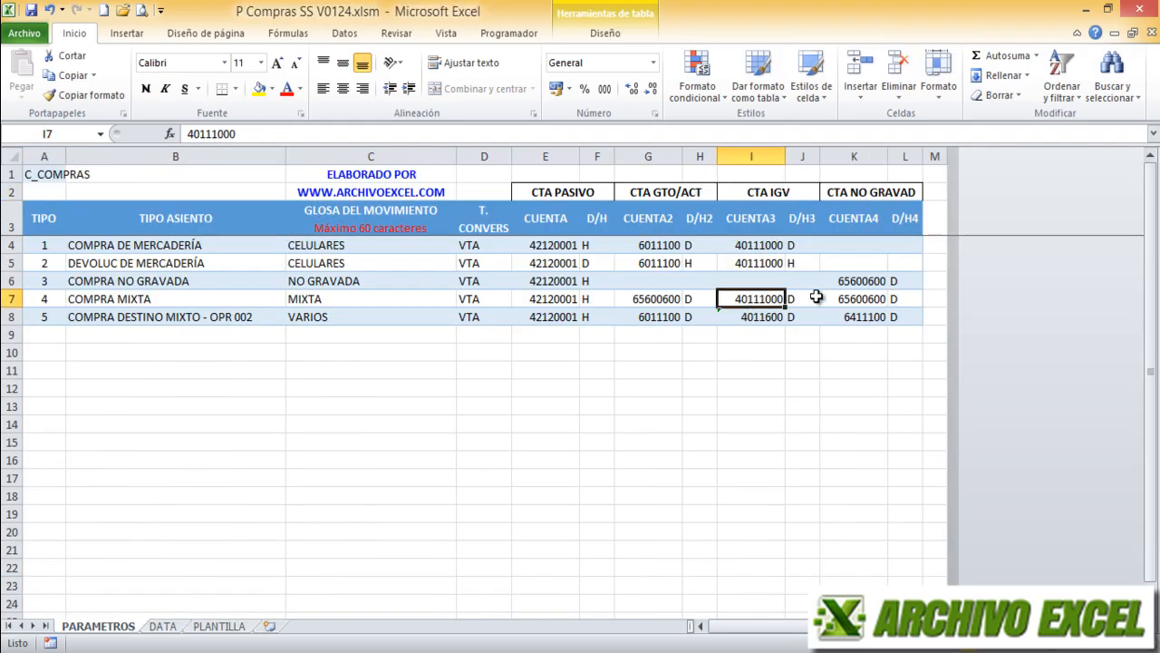
left_click(803, 299)
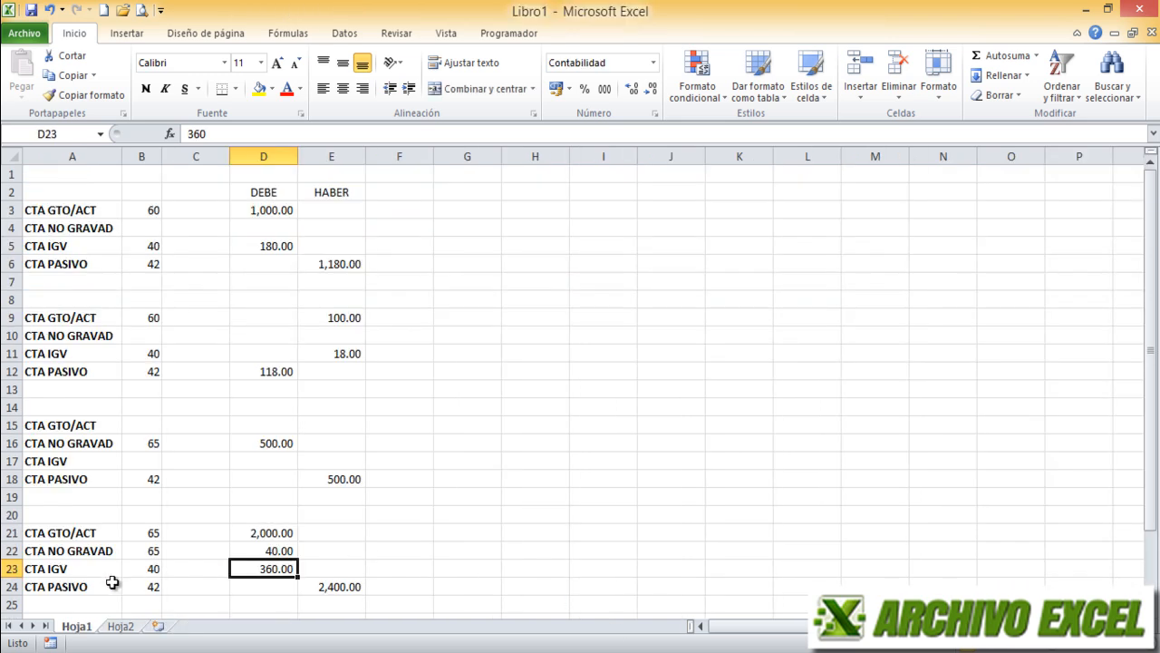
- Compare the fourth entry's CTA PASIVO line in Libro1 with the COMPRA MIXTA row's CUENTA and D/H parameters in P Compras
left_click(148, 585)
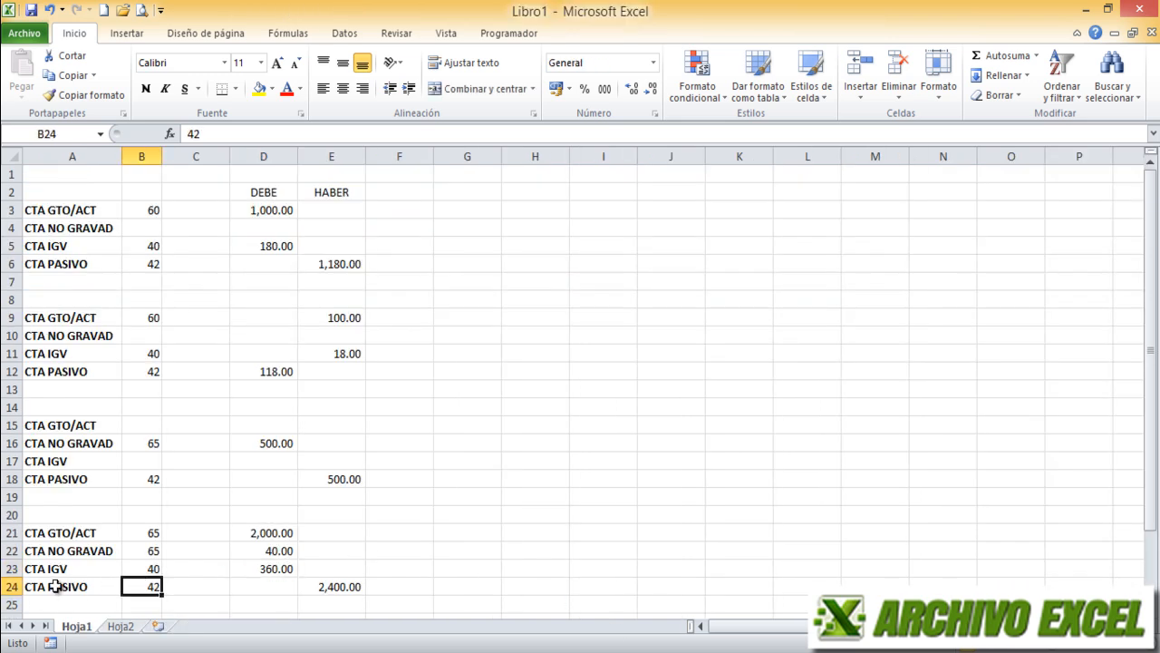
left_click(56, 586)
left_click(355, 585)
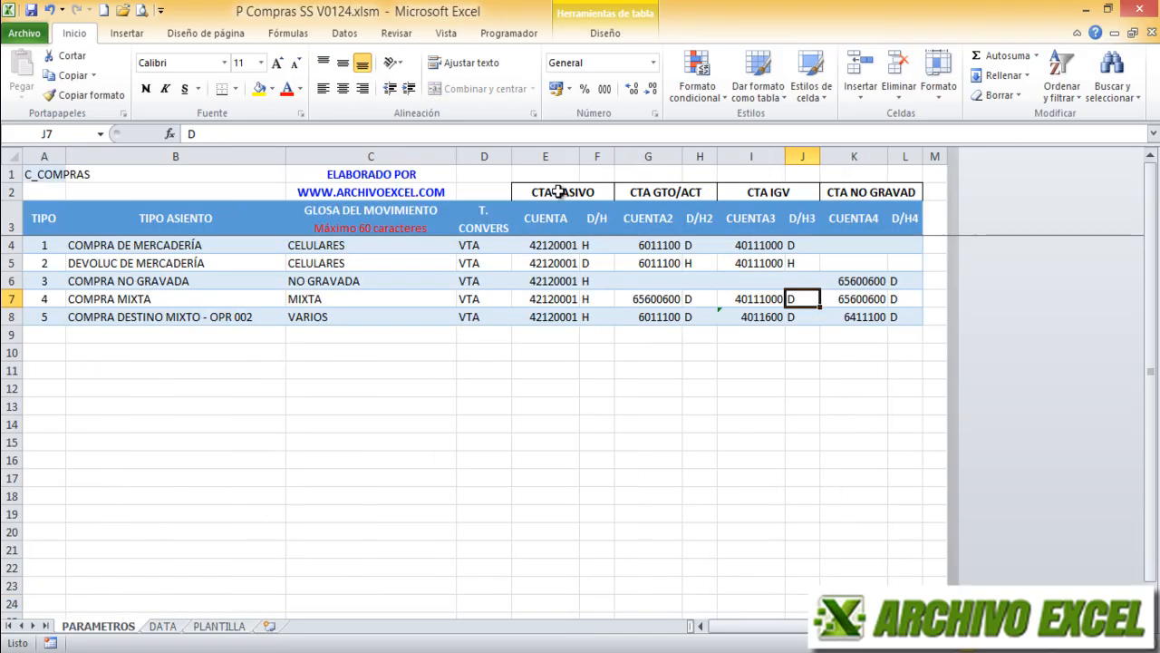
left_click(561, 193)
left_click(556, 302)
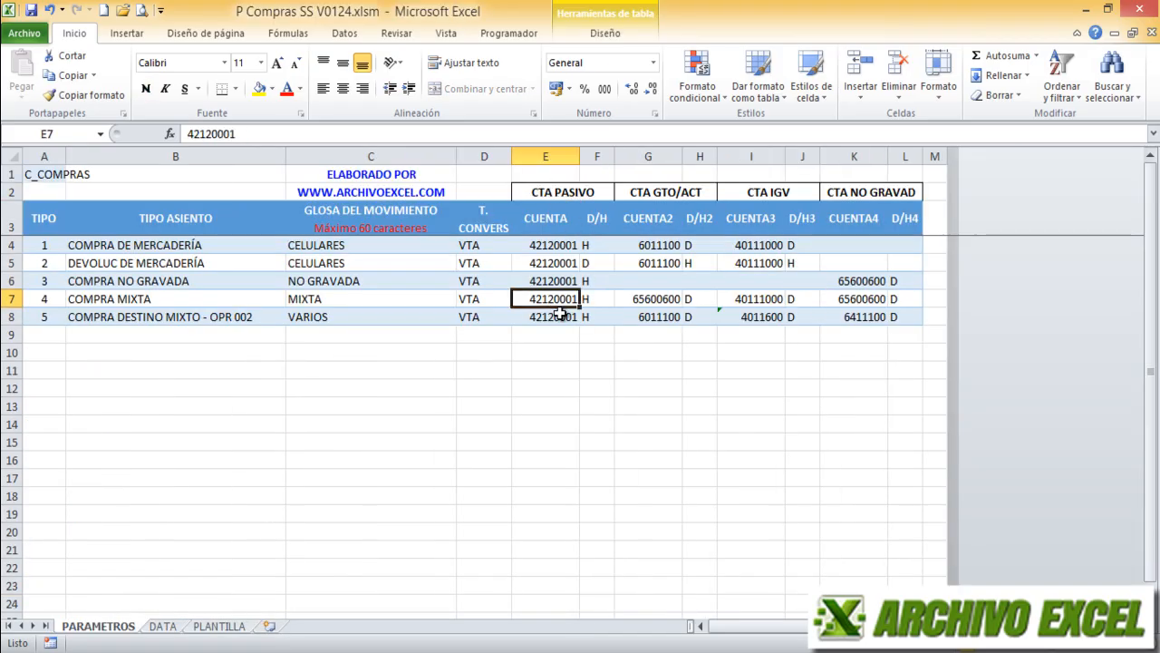
left_click(599, 298)
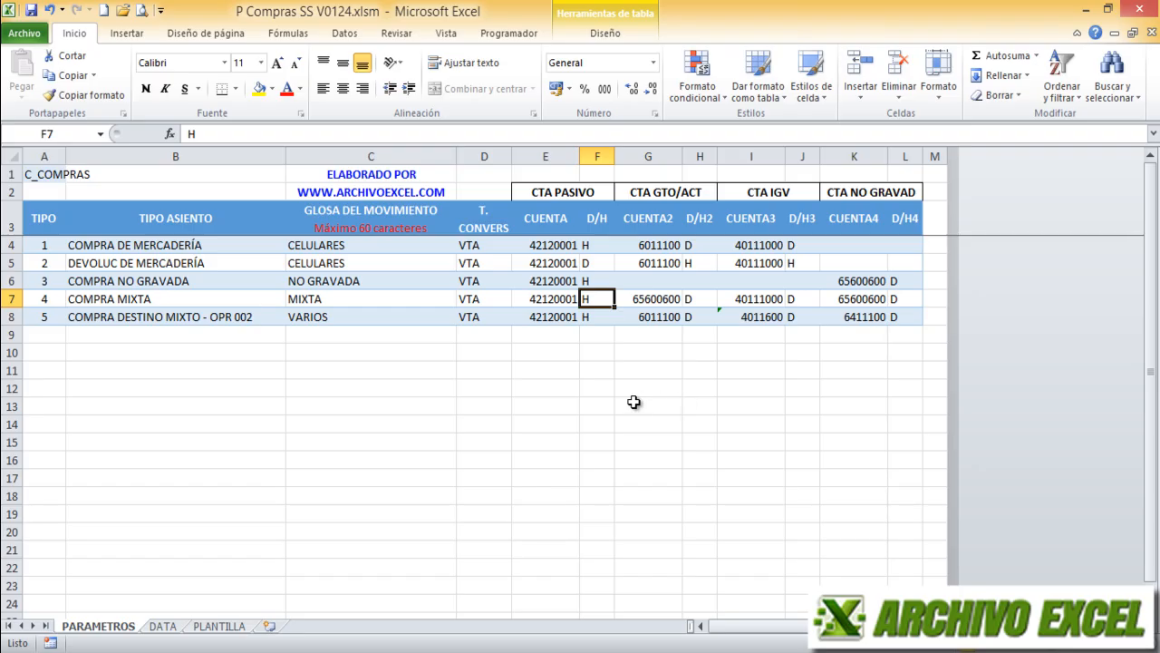
- Review the account codes of the COMPRA DESTINO MIXTO row and the CUENTA4 codes of the two rows above it
left_click(554, 315)
left_click(657, 314)
left_click(743, 315)
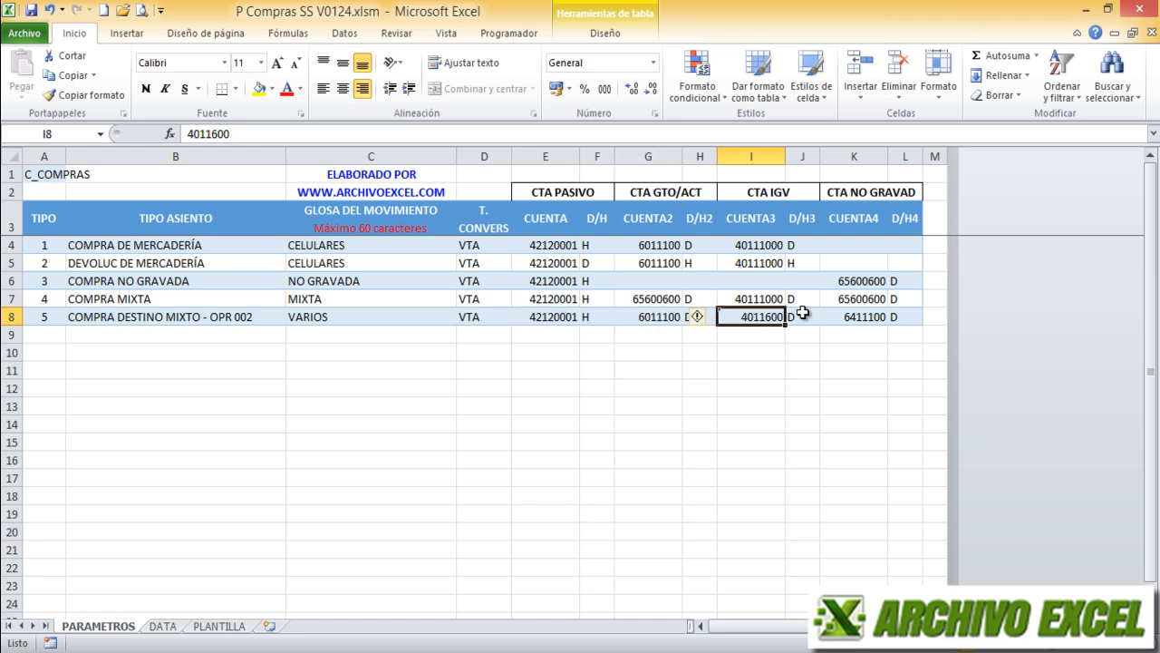
left_click(834, 314)
left_click(849, 298)
left_click(853, 282)
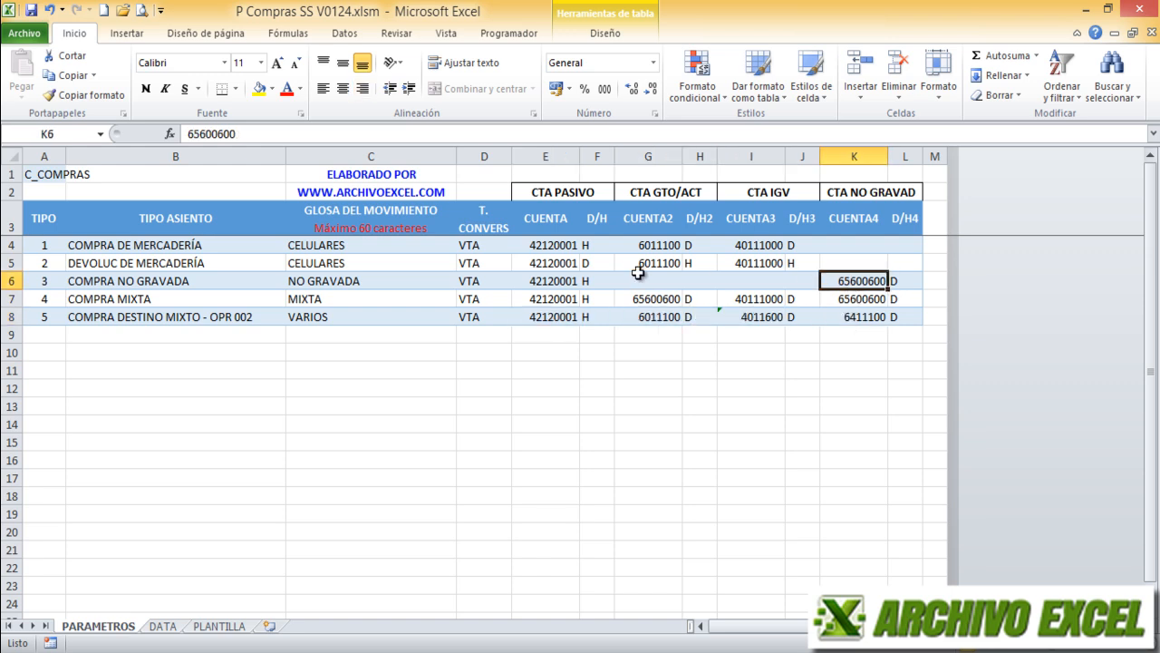
- Review the CTA PASIVO account code of each of the five purchase types in the CUENTA column
left_click(547, 243)
left_click(554, 265)
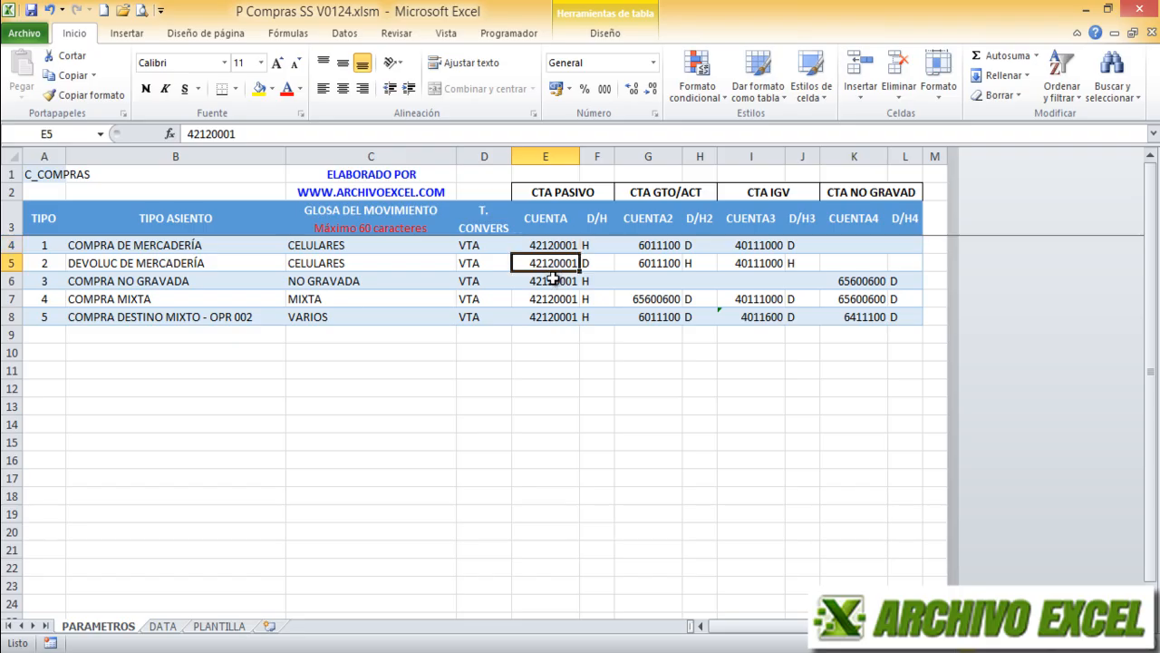
left_click(555, 282)
left_click(555, 300)
left_click(557, 317)
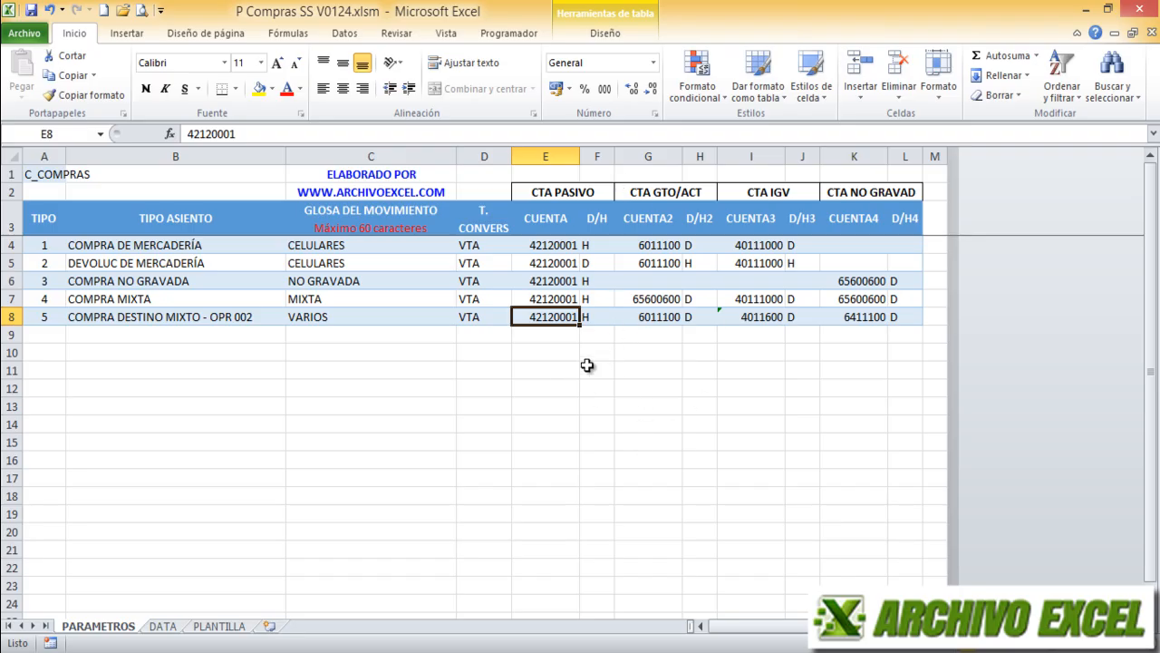
- Set the AÑO/MES period in the DATA sheet's header to 202507
left_click(162, 626)
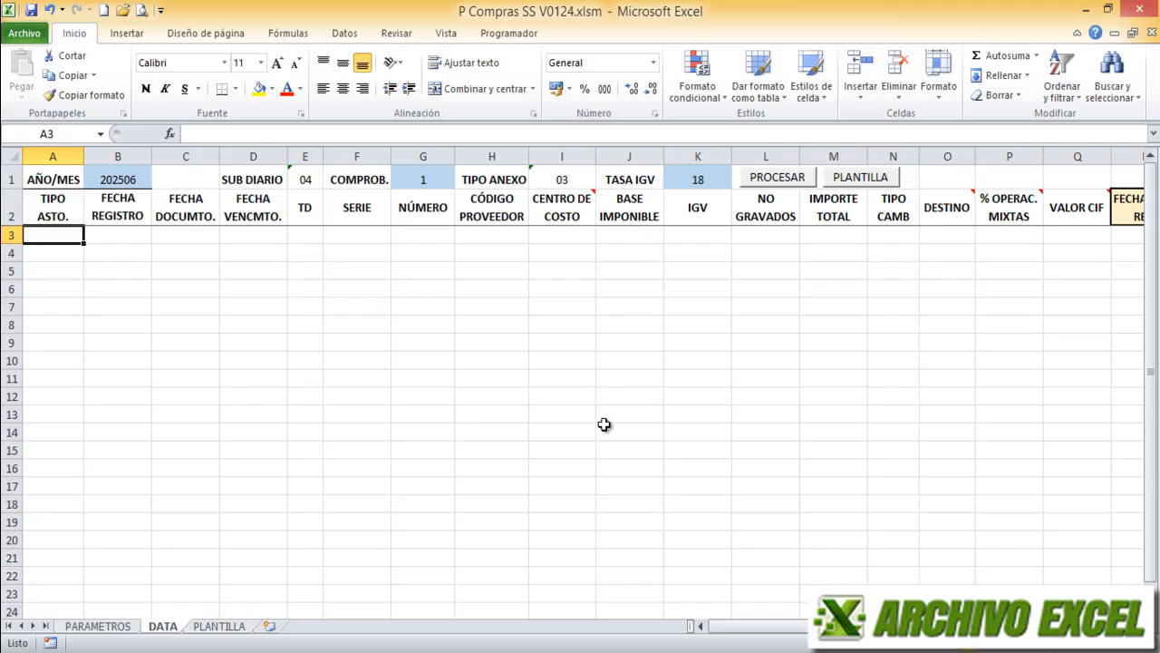
left_click(121, 178)
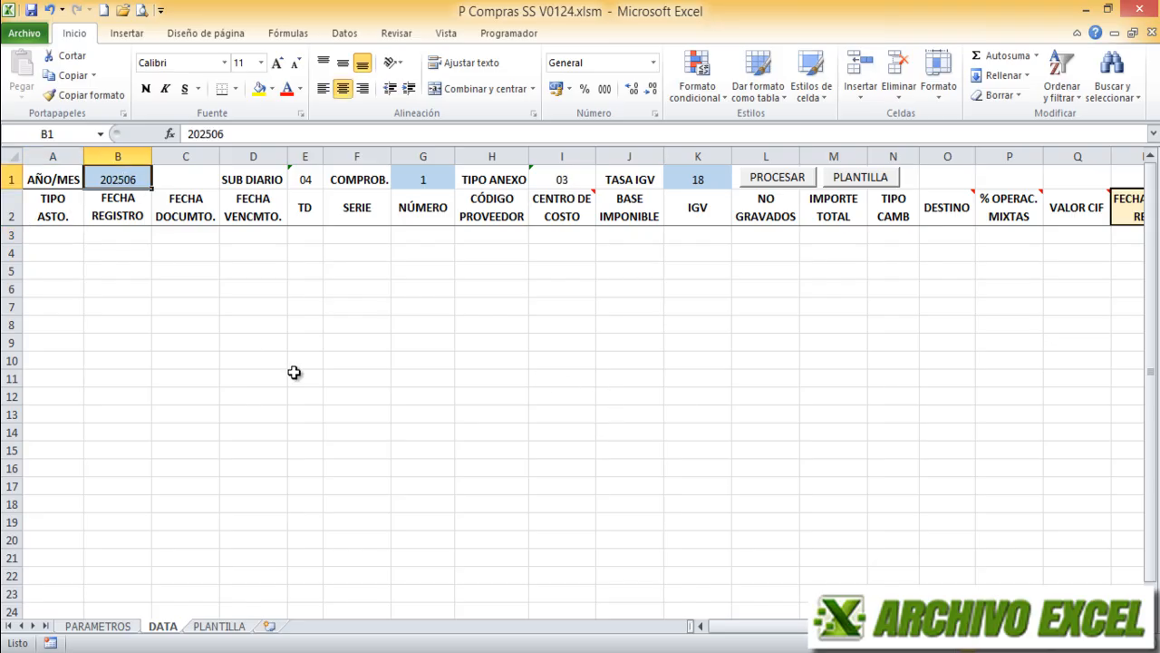
double_click(137, 181)
key("BackSpace")
type("7")
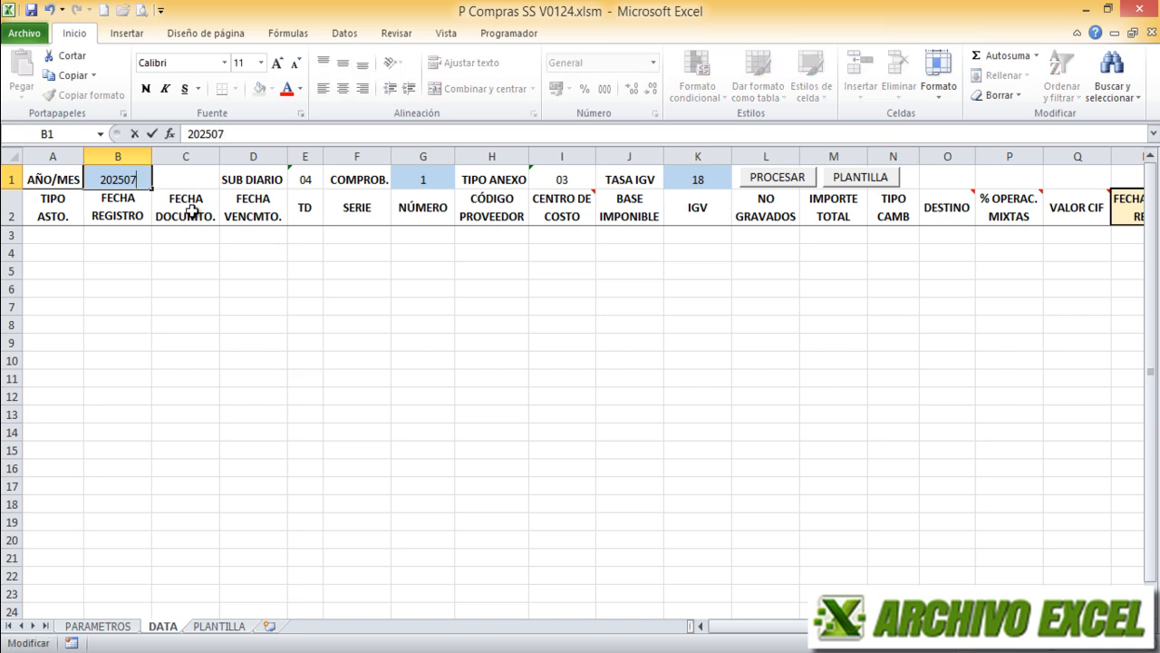
key("Return")
- Check the SUB DIARIO code in the DATA header and set the COMPROB. number to 15
left_click(309, 179)
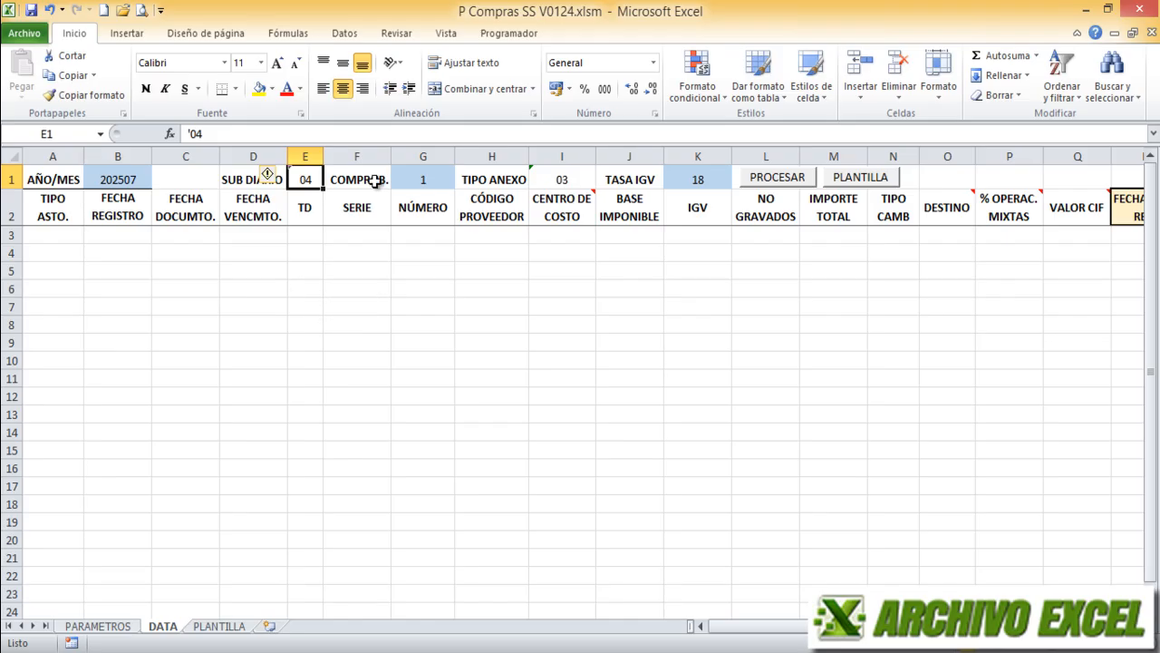
left_click(417, 180)
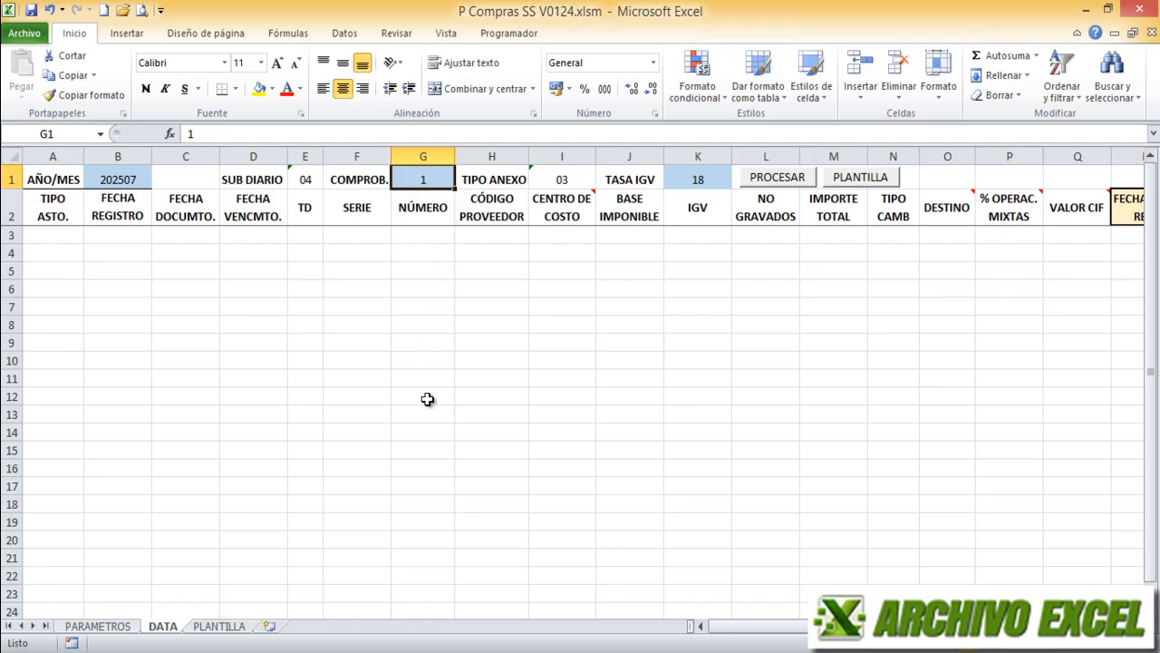
type("15")
key("Return")
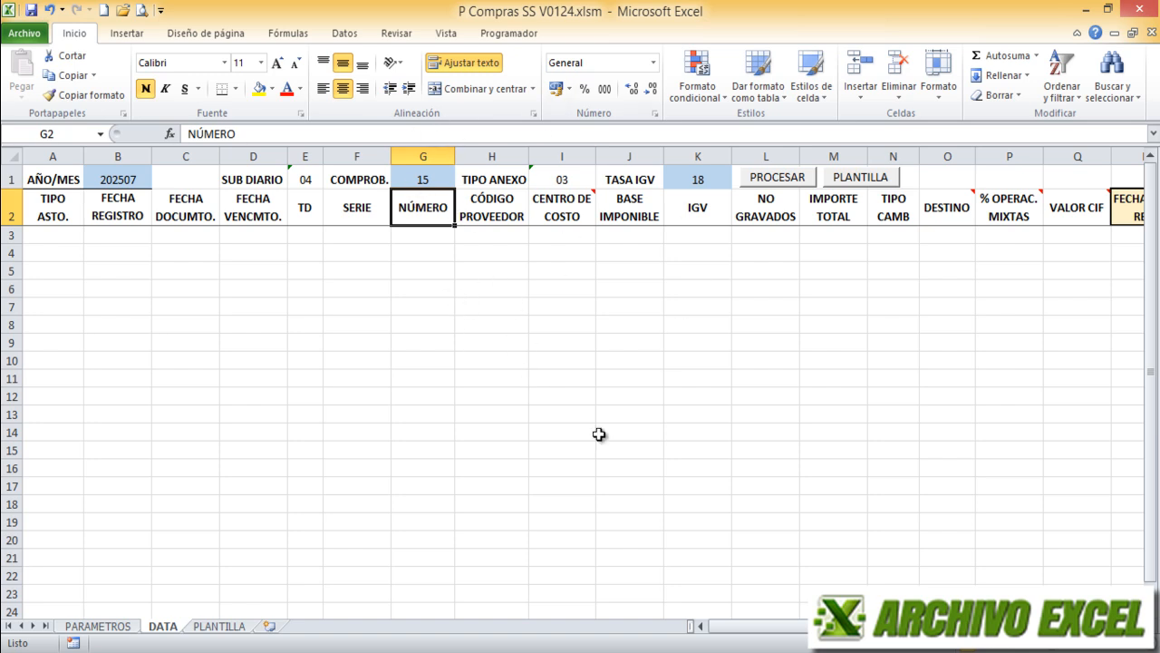
- Set the COMPROB. number in the DATA header back to 1
left_click(430, 180)
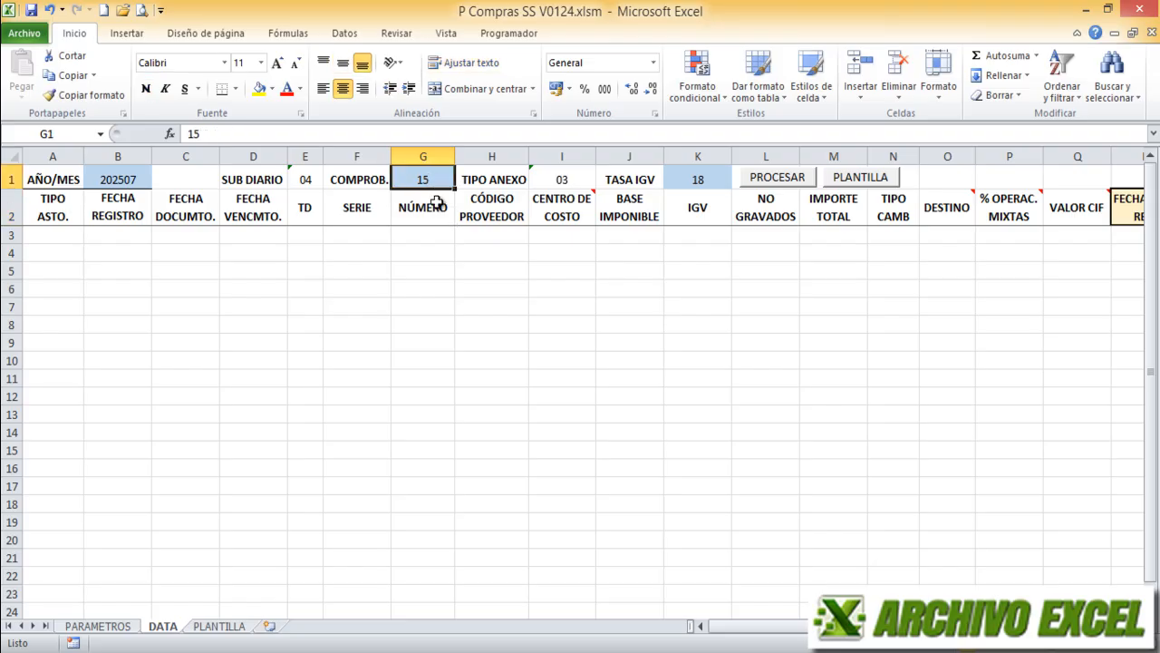
type("1")
key("Return")
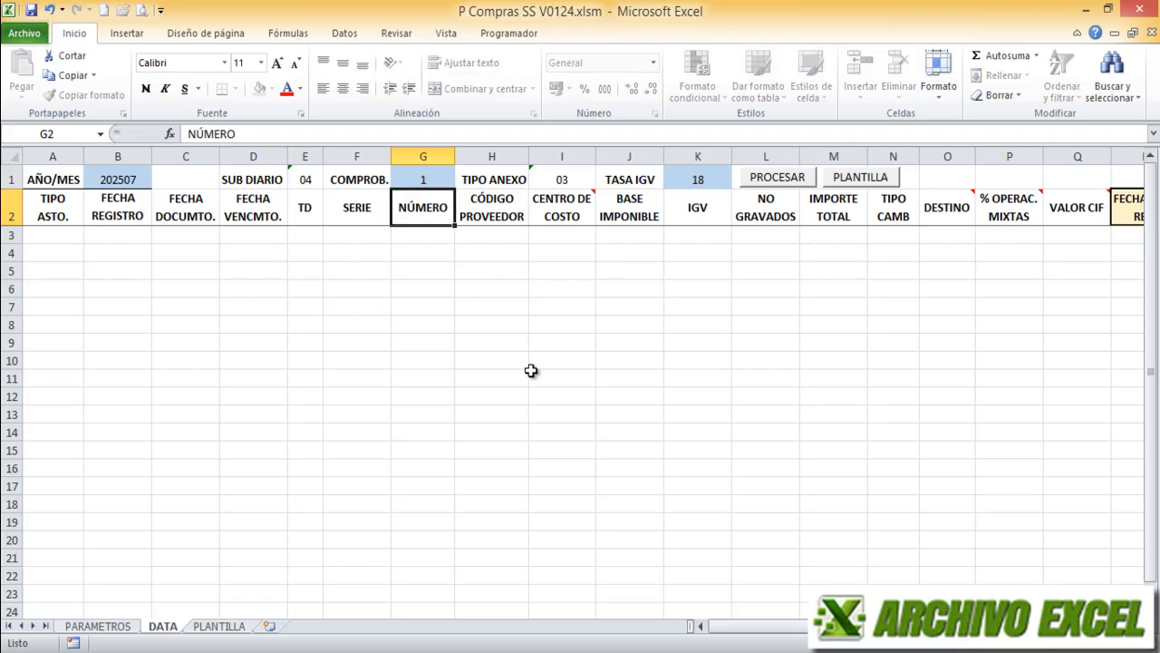
- Check the TIPO ANEXO code and the TASA IGV rate in the DATA sheet's header row
left_click(567, 179)
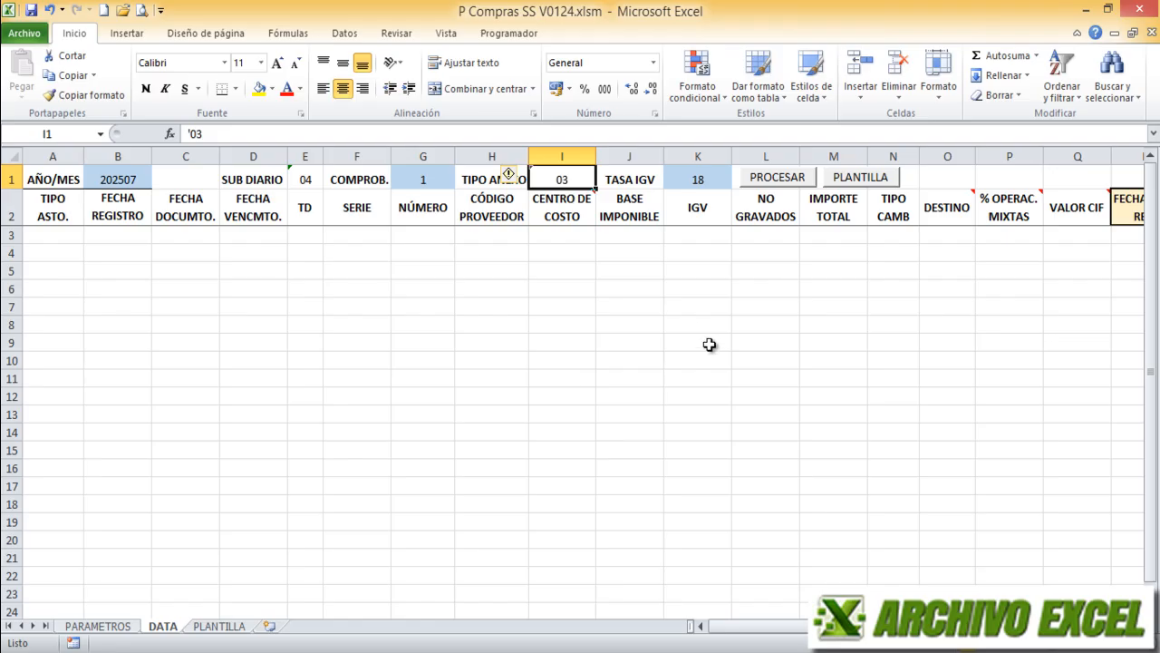
left_click(629, 177)
left_click(700, 182)
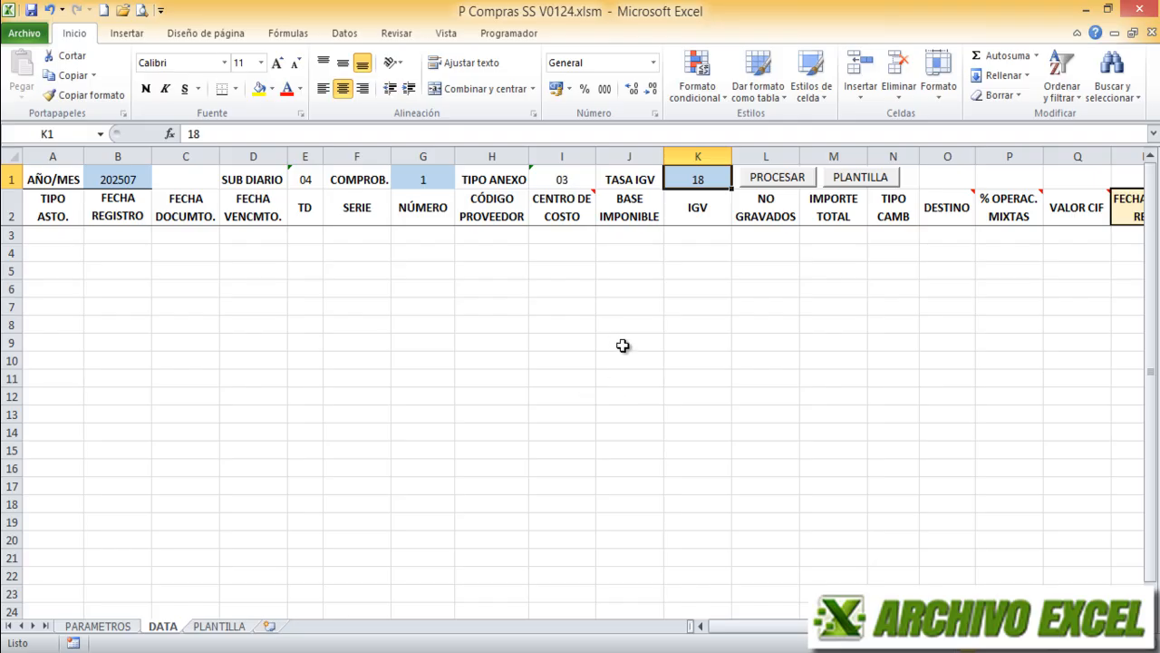
- Enter 1/7/25 as the FECHA REGISTRO, FECHA DOCUMTO. and FECHA VENCMTO. of the purchase in row 3
left_click_drag(767, 627, 725, 627)
left_click(121, 235)
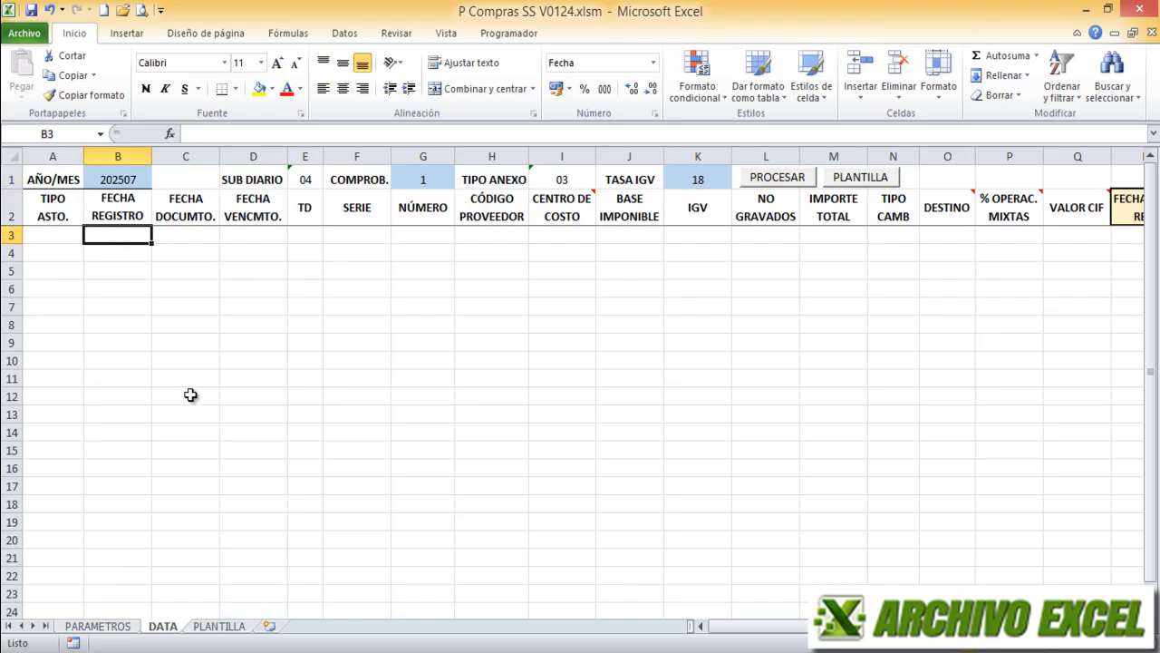
type("1/7/25")
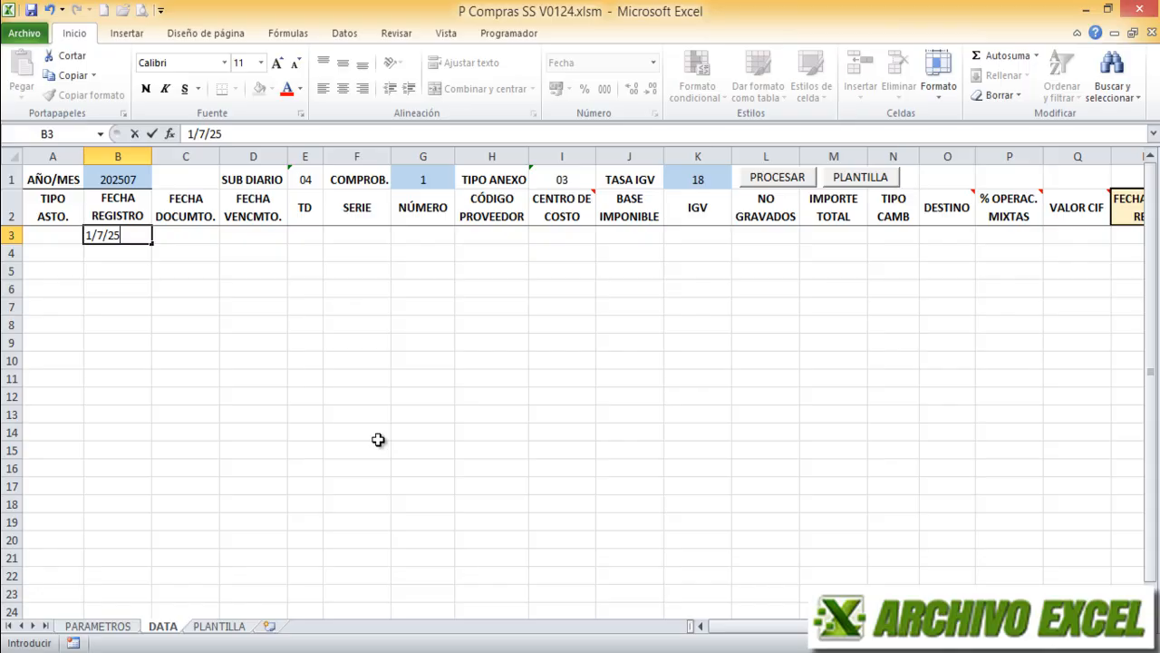
key("Return")
key("Up")
key("Right")
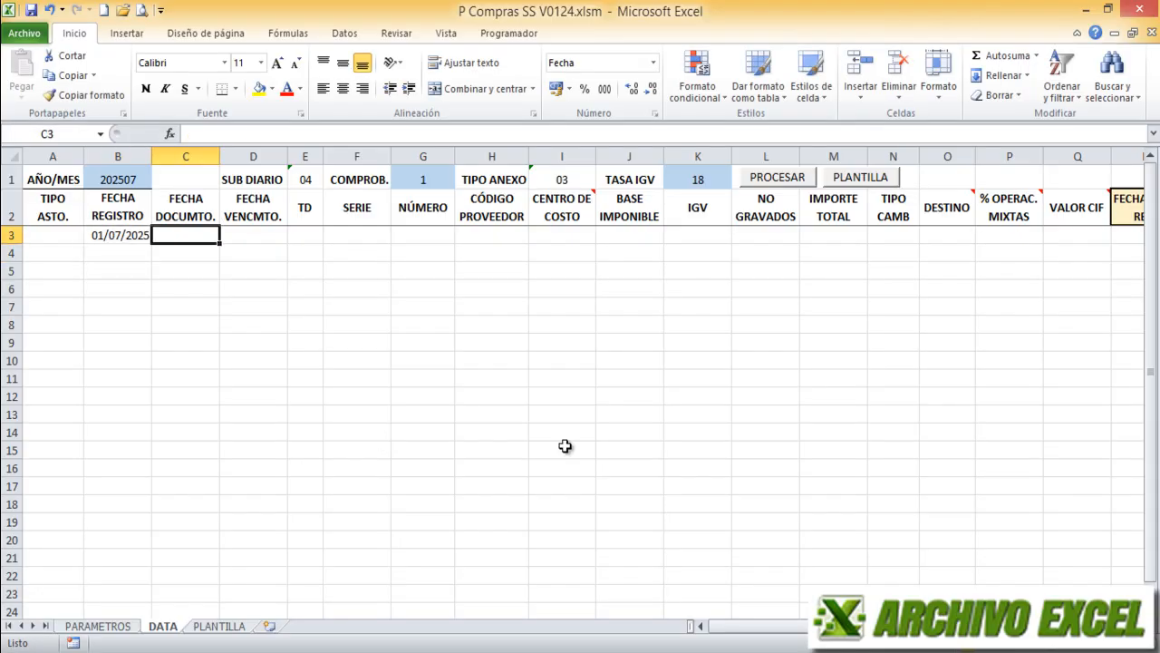
type("1/7/25")
key("Tab")
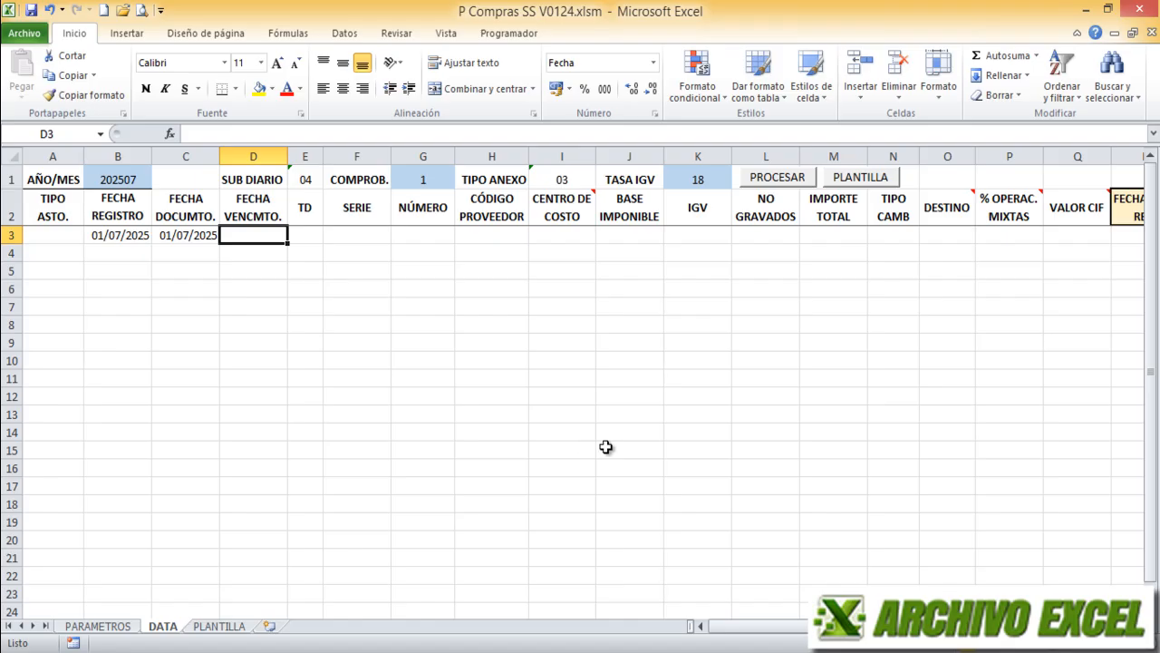
type("1/7/25")
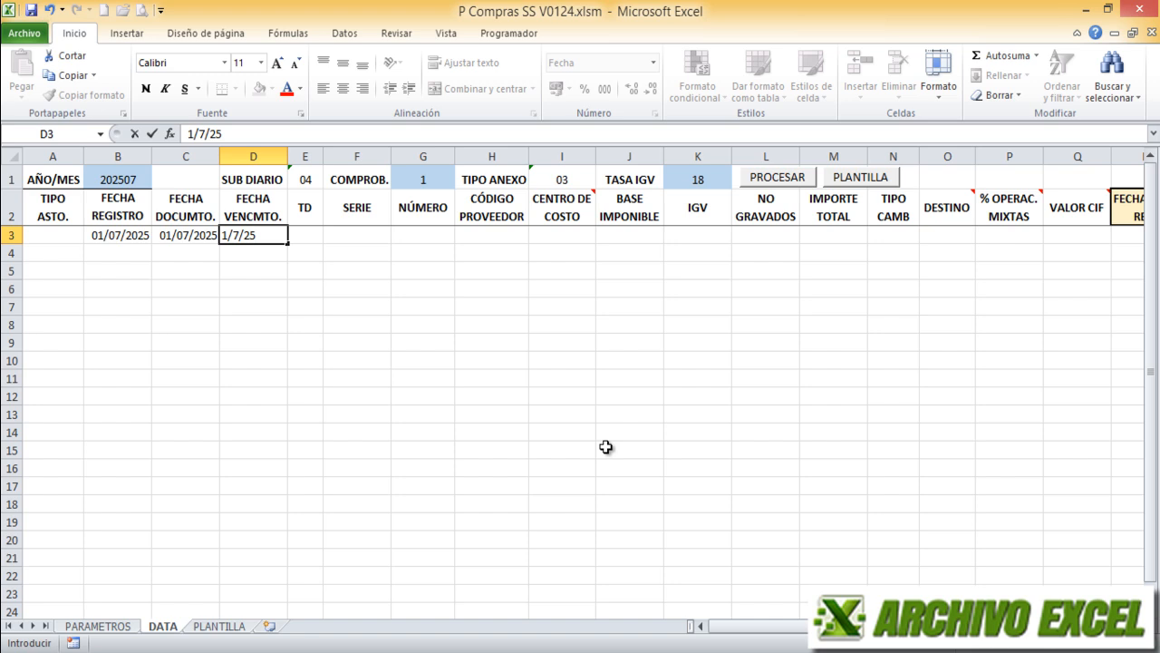
key("Tab")
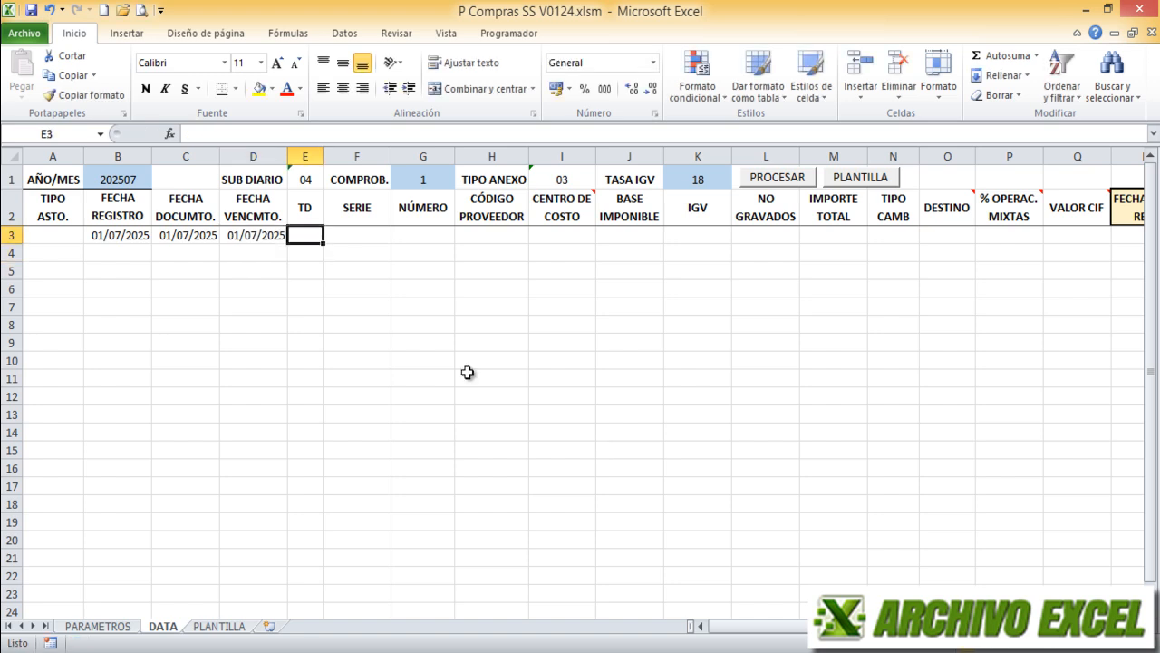
- Set row 3's document type (TD) to FT and its SERIE to F136
type("FT")
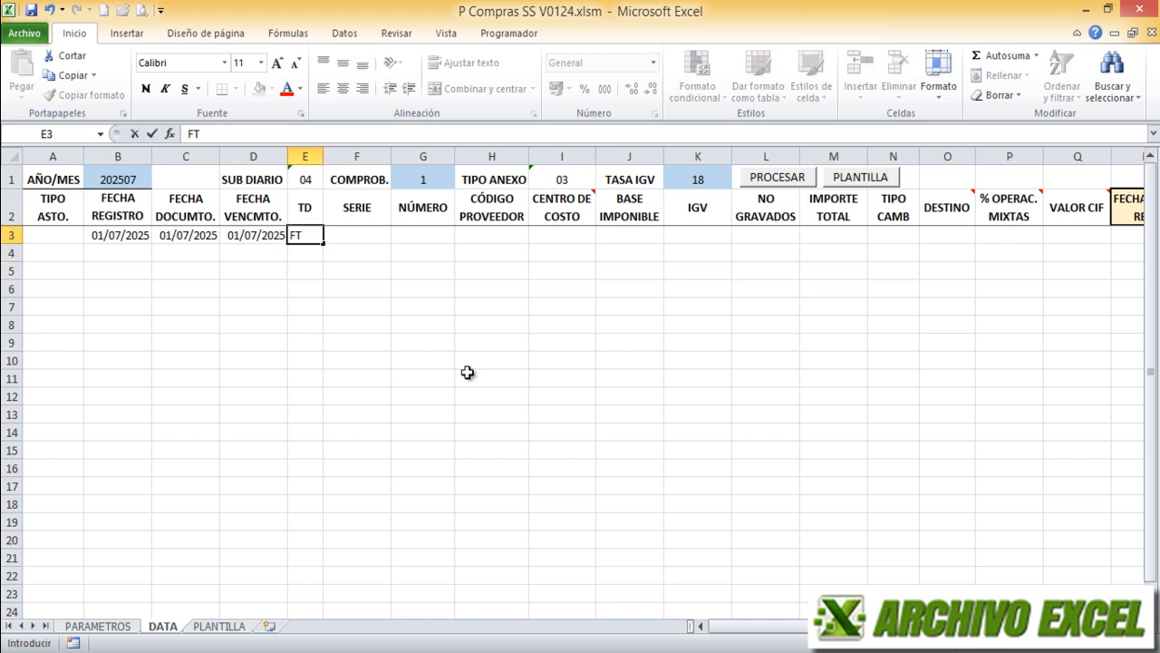
key("Tab")
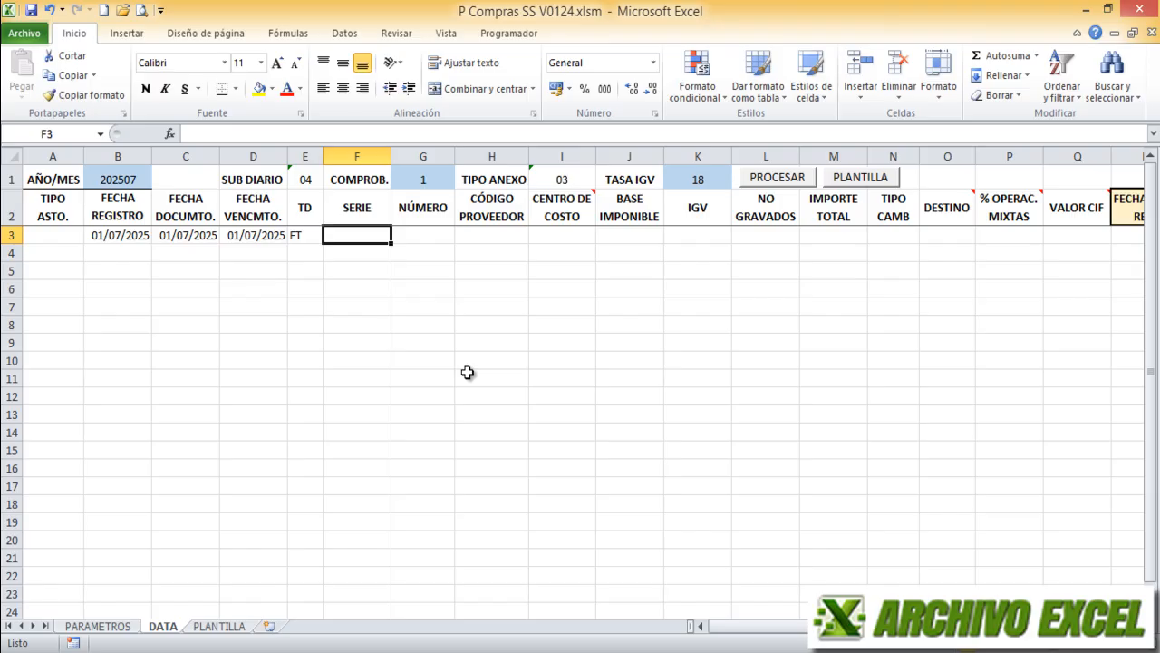
type("F")
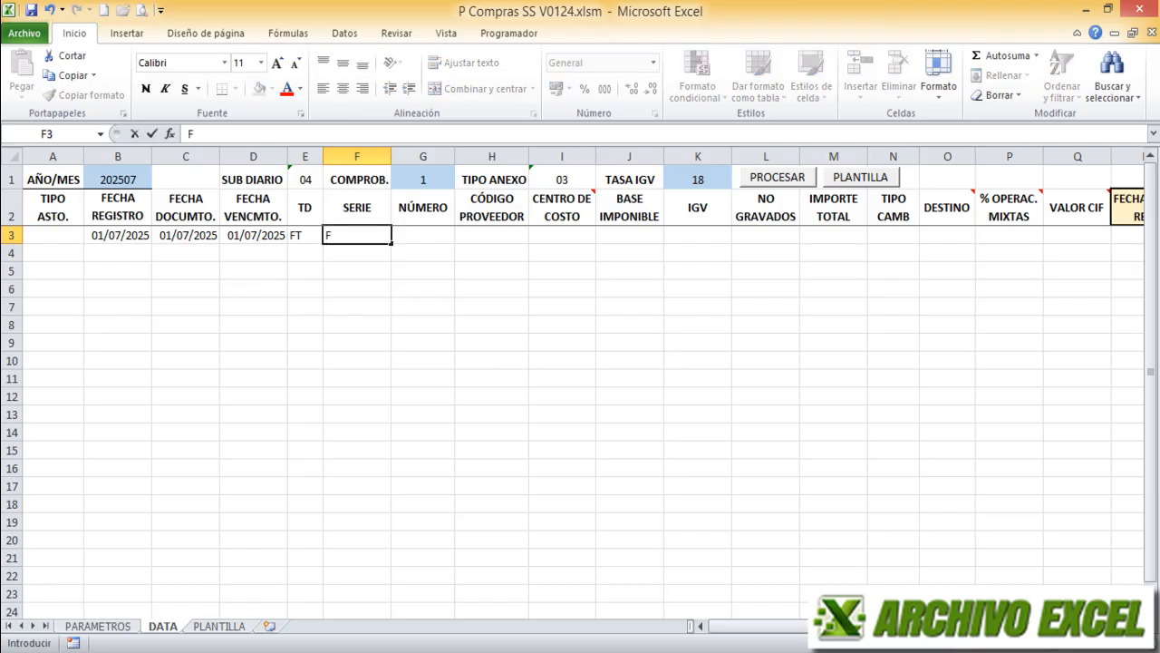
type("136")
key("Return")
key("Up")
key("Right")
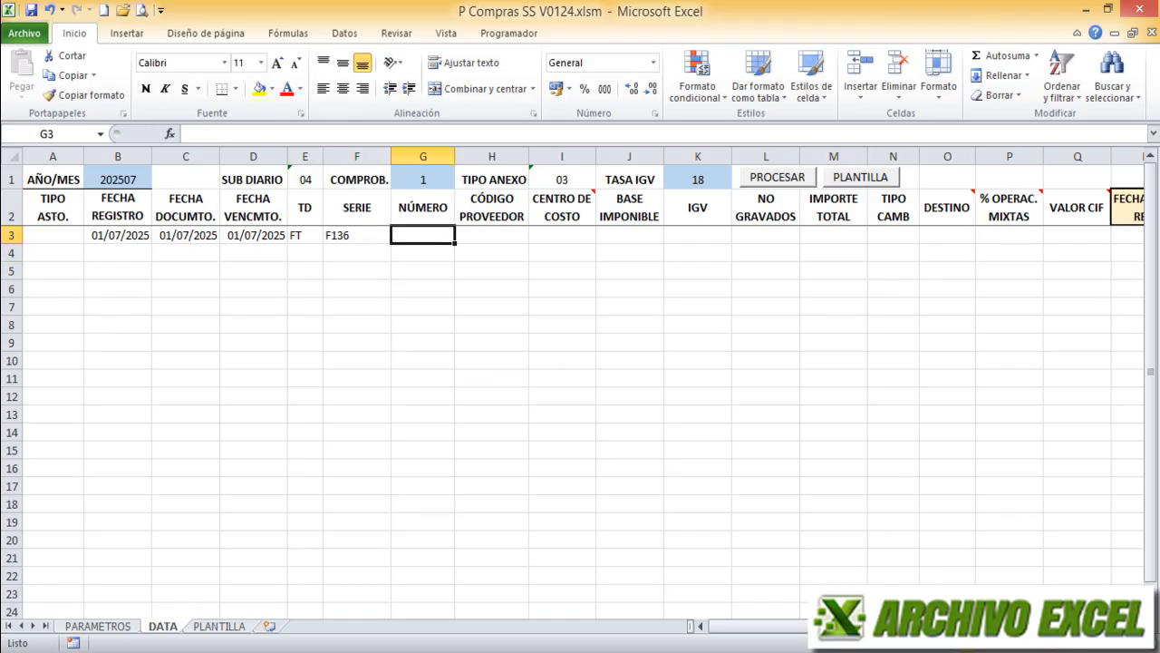
- Enter 431 as row 3's NÚMERO and change that cell's number format to General
type("431")
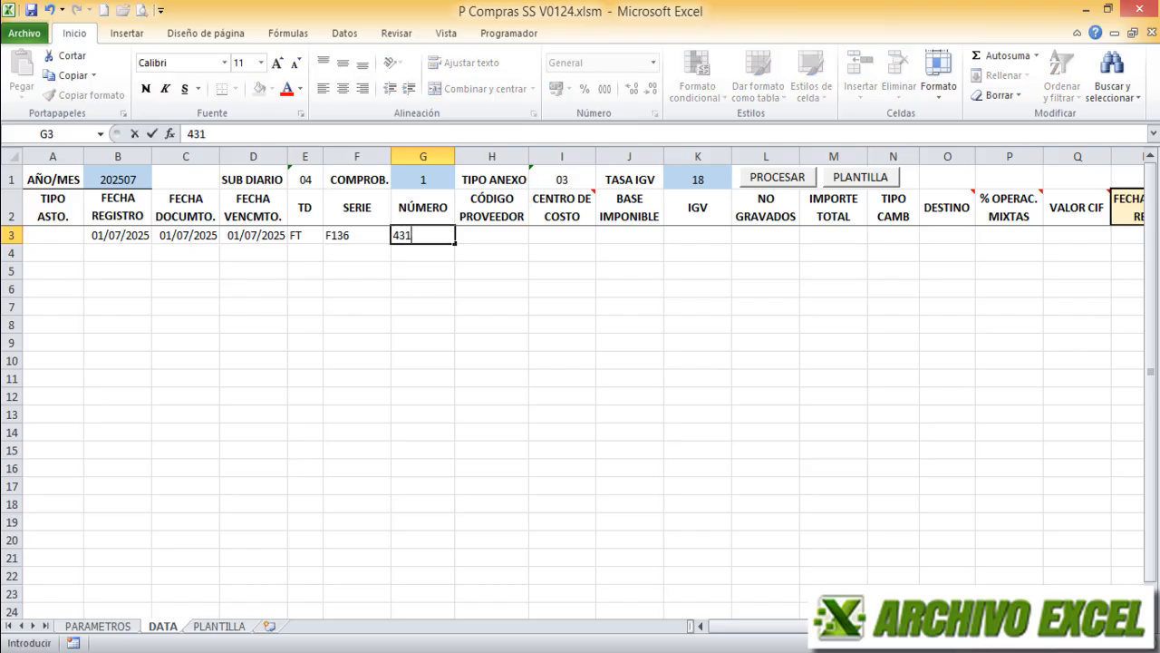
key("Return")
key("Up")
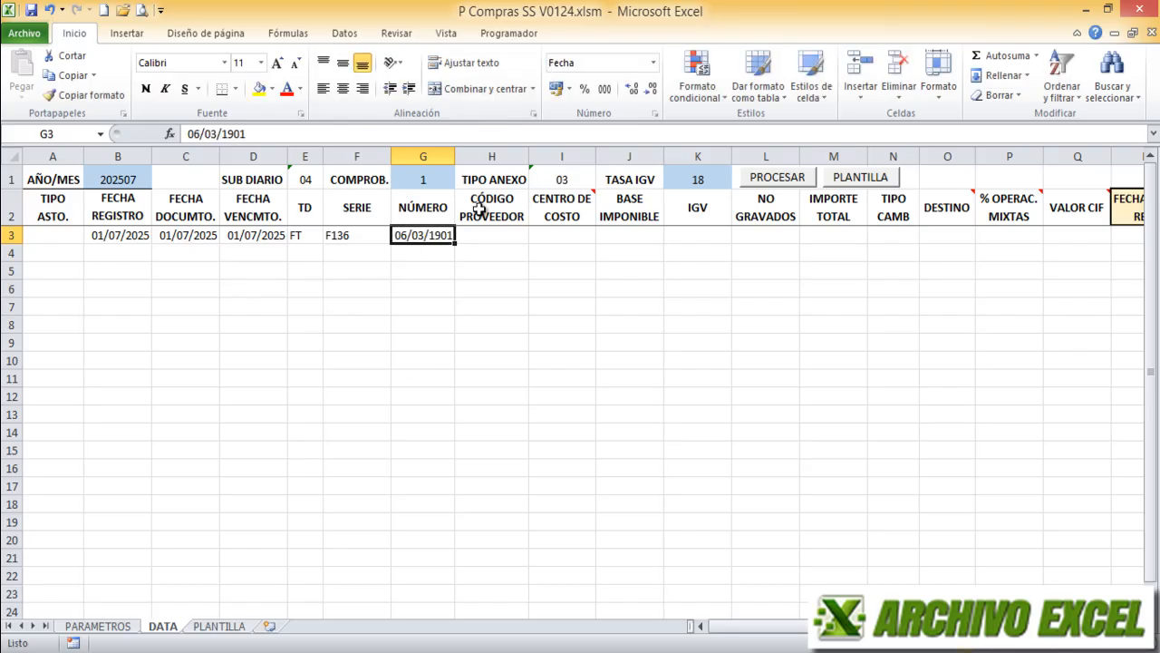
left_click(653, 63)
left_click(638, 92)
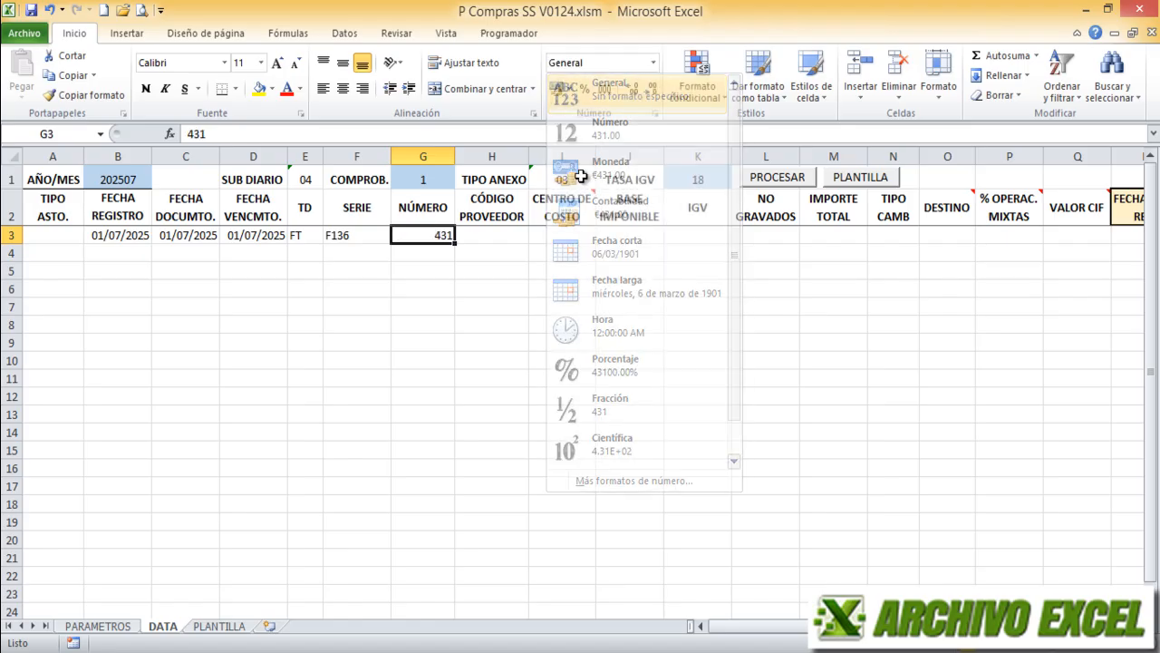
- Paste the supplier's code into row 3's CÓDIGO PROVEEDOR and check the CENTRO DE COSTO column
key("Right")
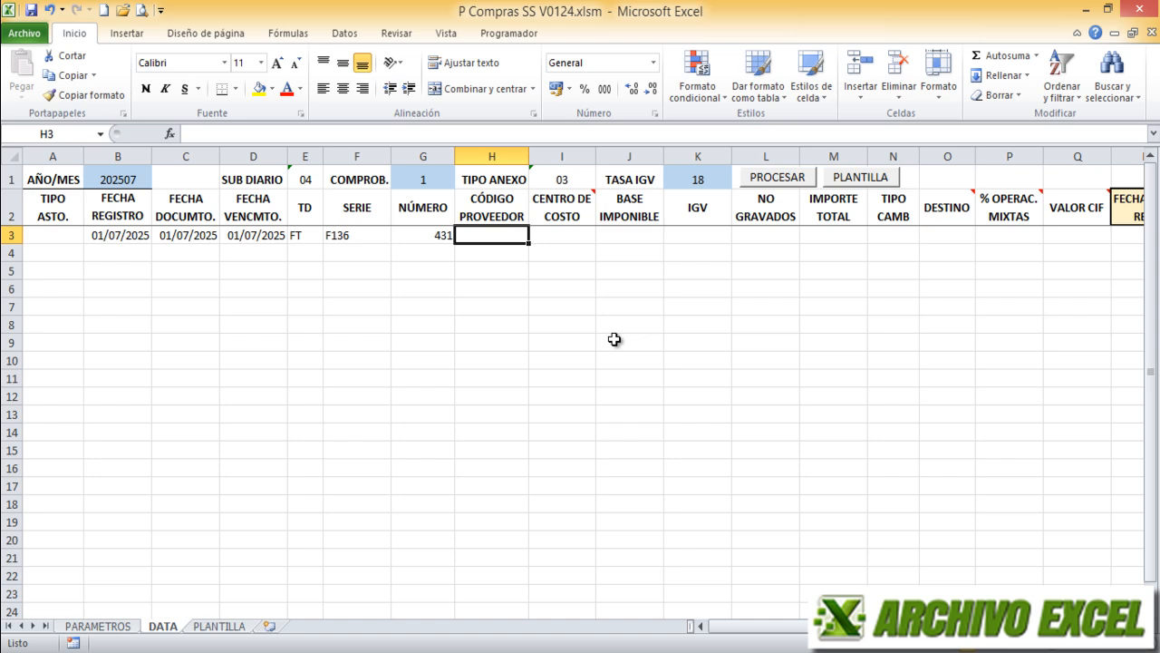
key("ctrl+v")
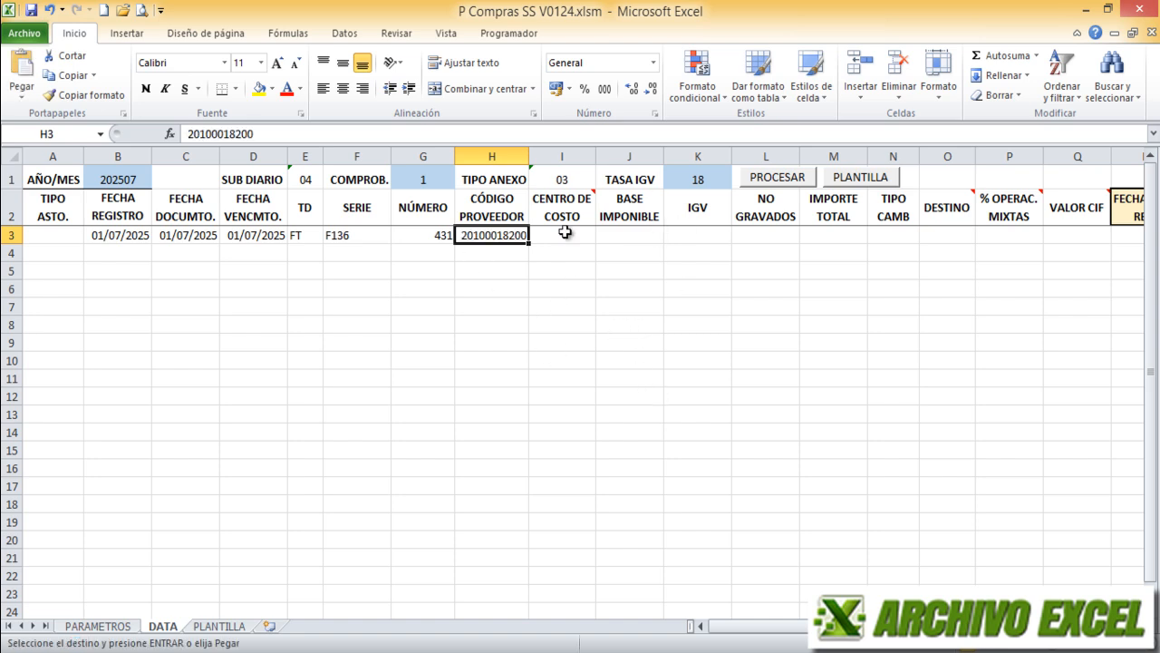
left_click(564, 233)
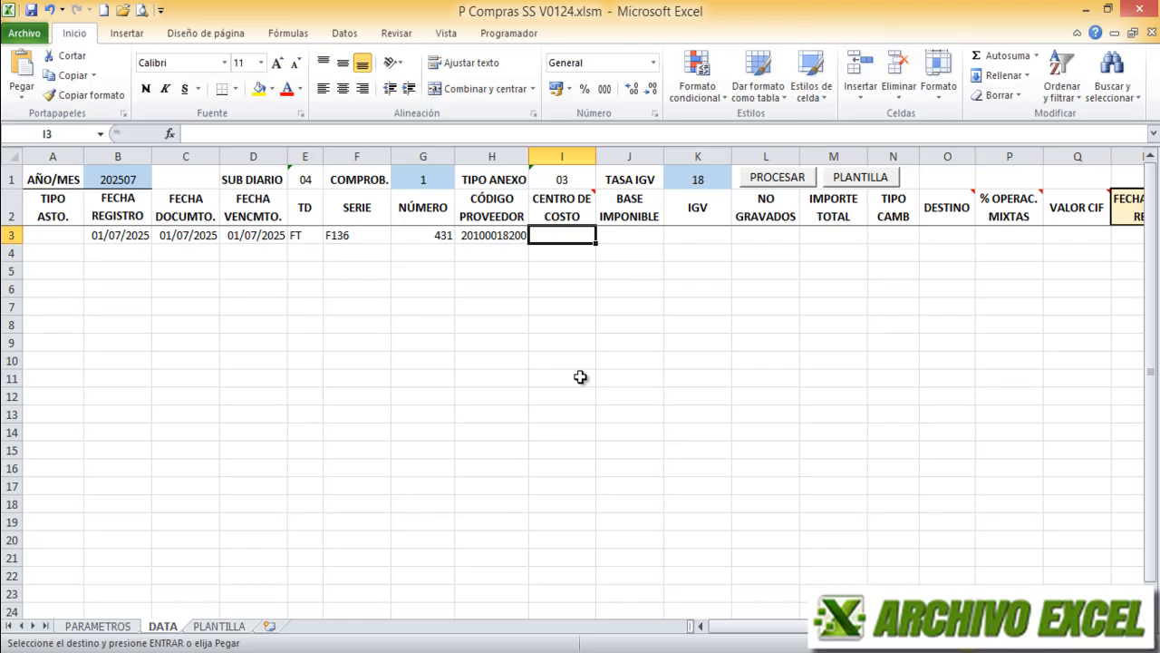
mouse_move(583, 196)
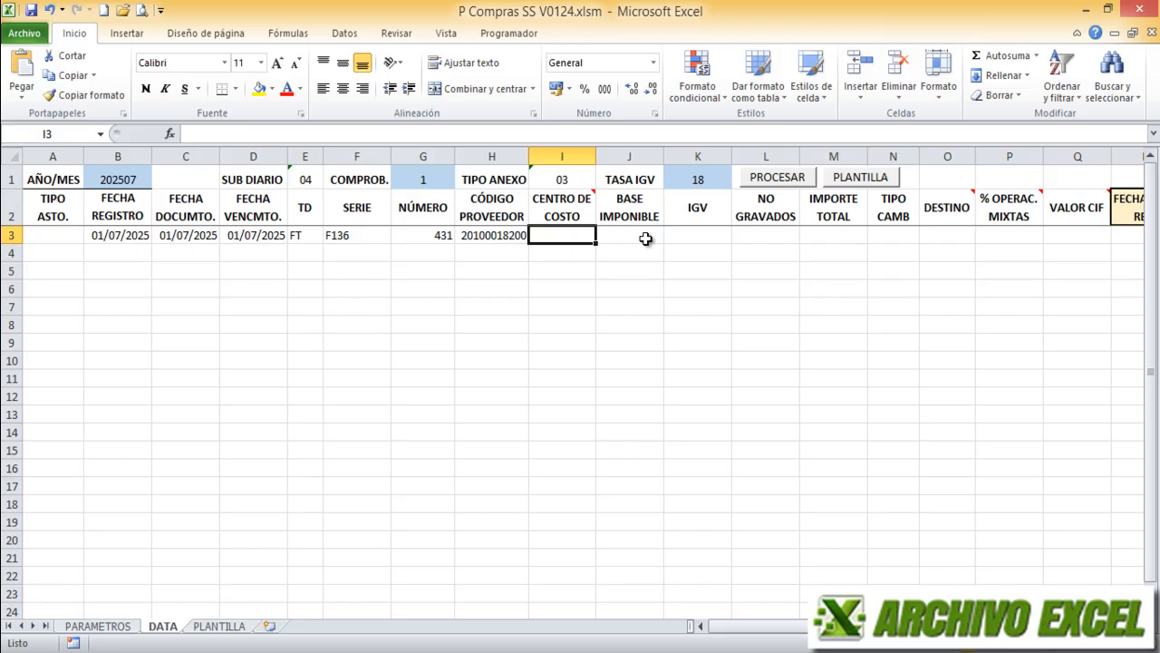
- Fill row 3 with BASE IMPONIBLE 929.49, IGV 167.3, IMPORTE TOTAL 1096.79 and TIPO CAMB 3.274, and check each pasted value
left_click(645, 239)
left_click(716, 233)
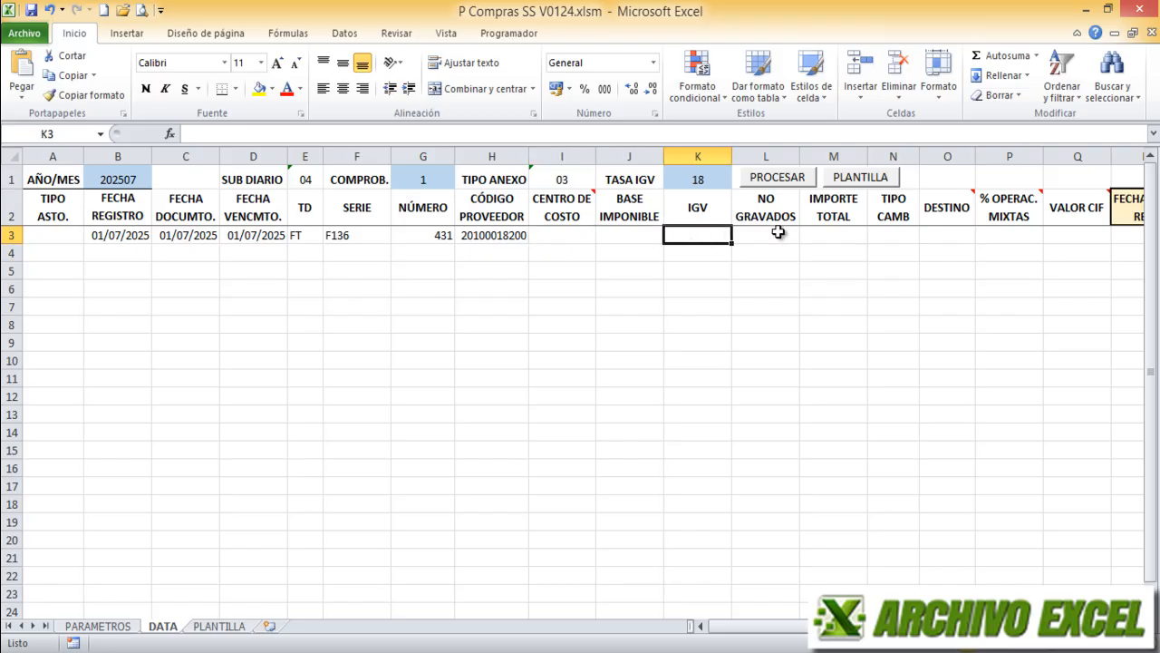
left_click(776, 233)
left_click(845, 238)
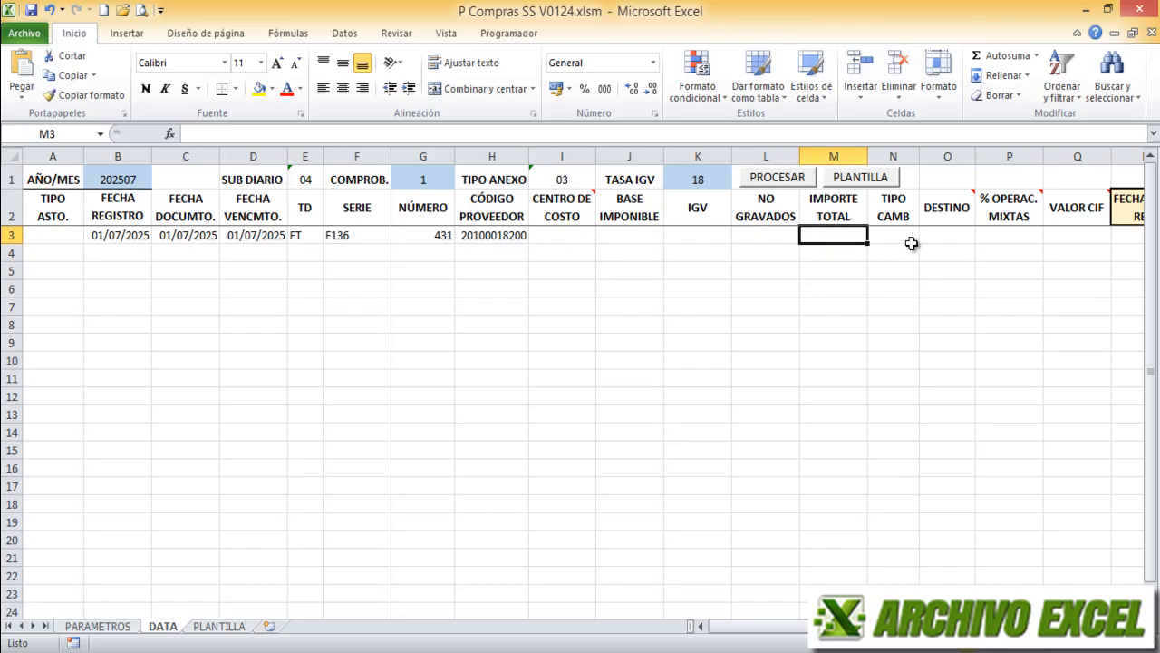
left_click(901, 234)
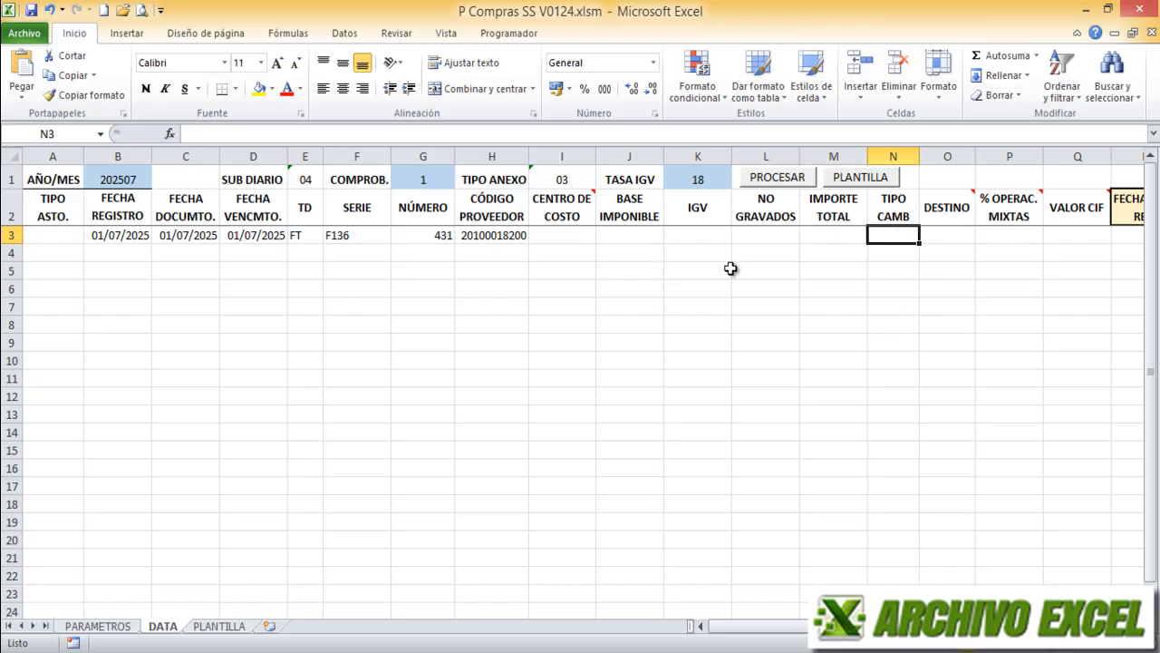
key("ctrl+v")
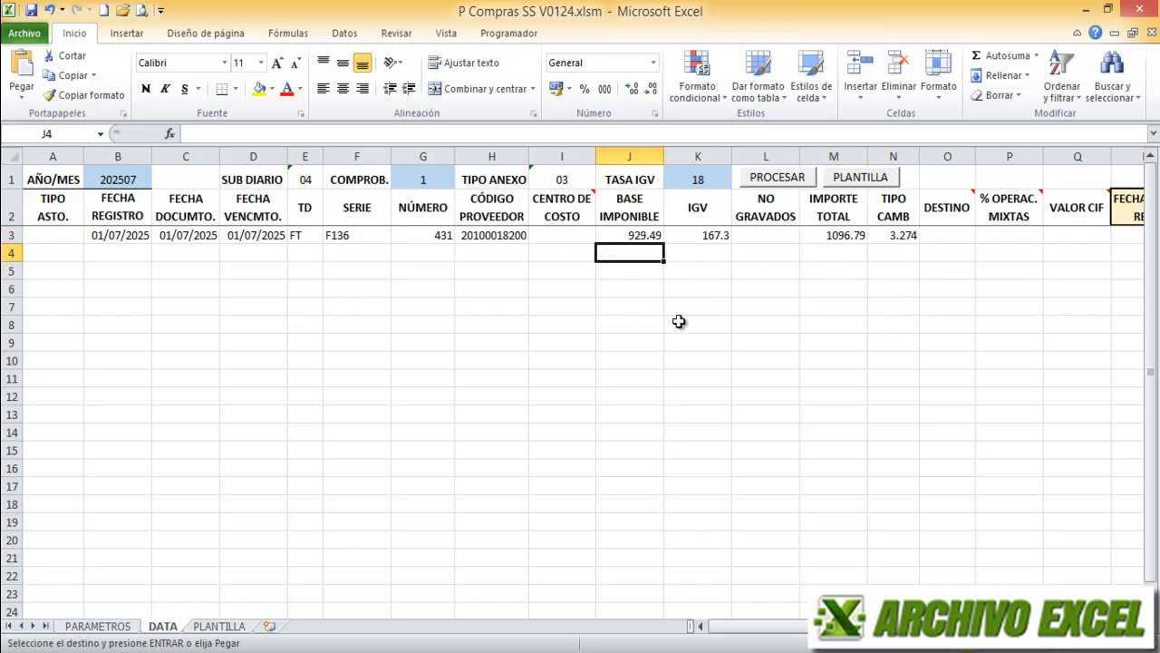
left_click(638, 234)
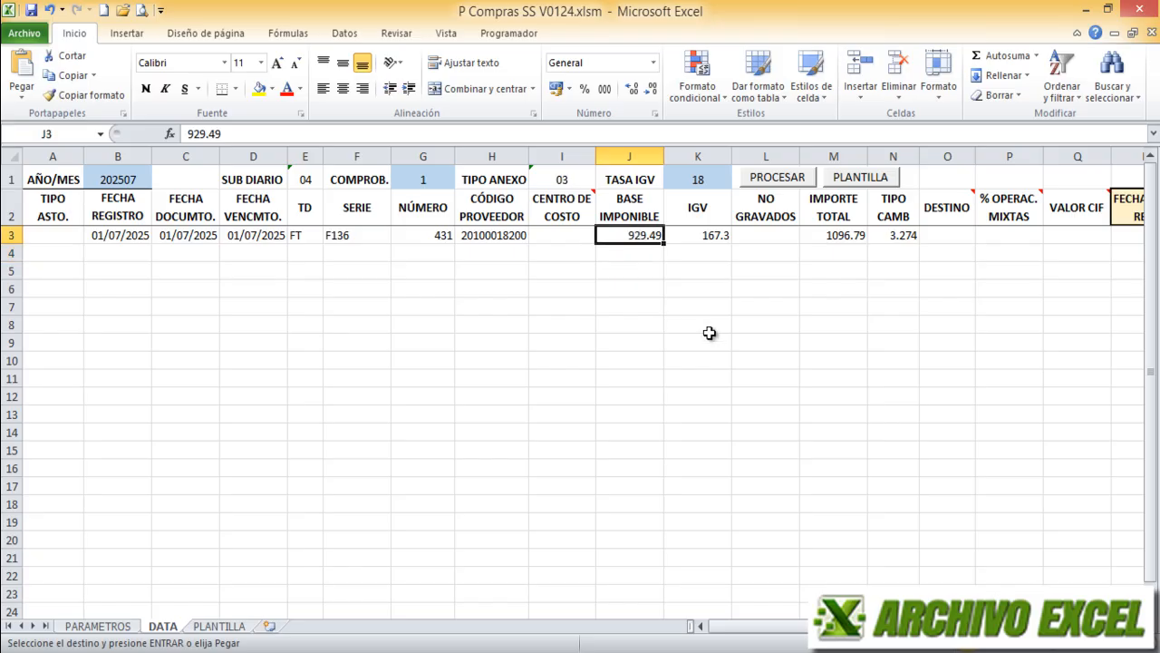
key("Right")
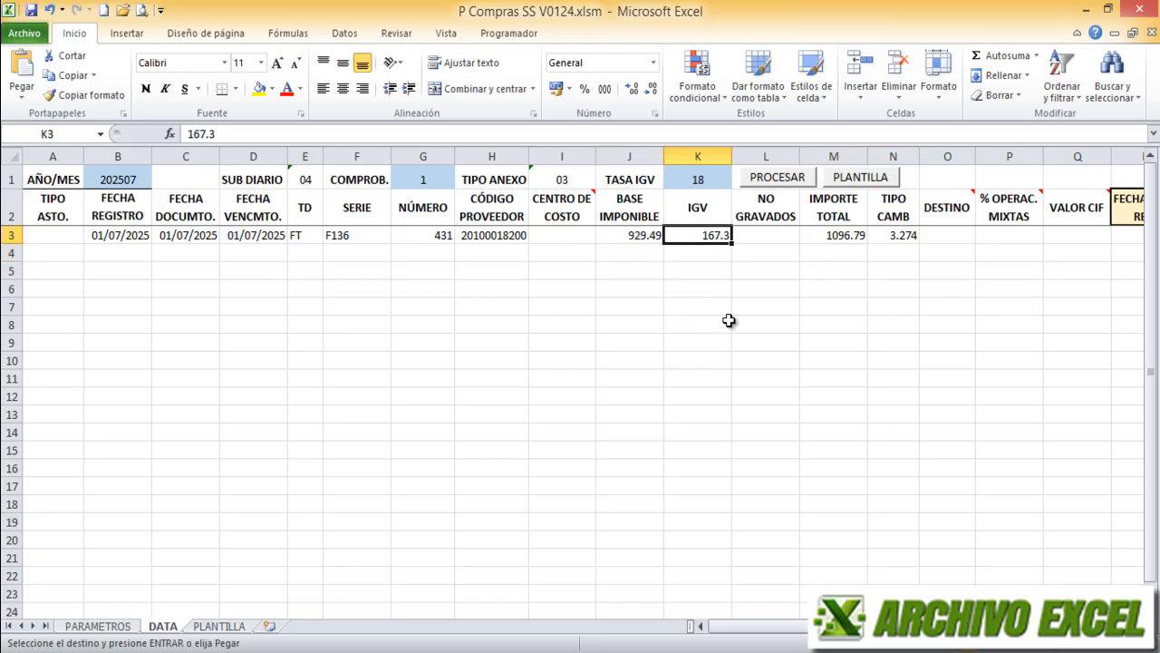
left_click(847, 235)
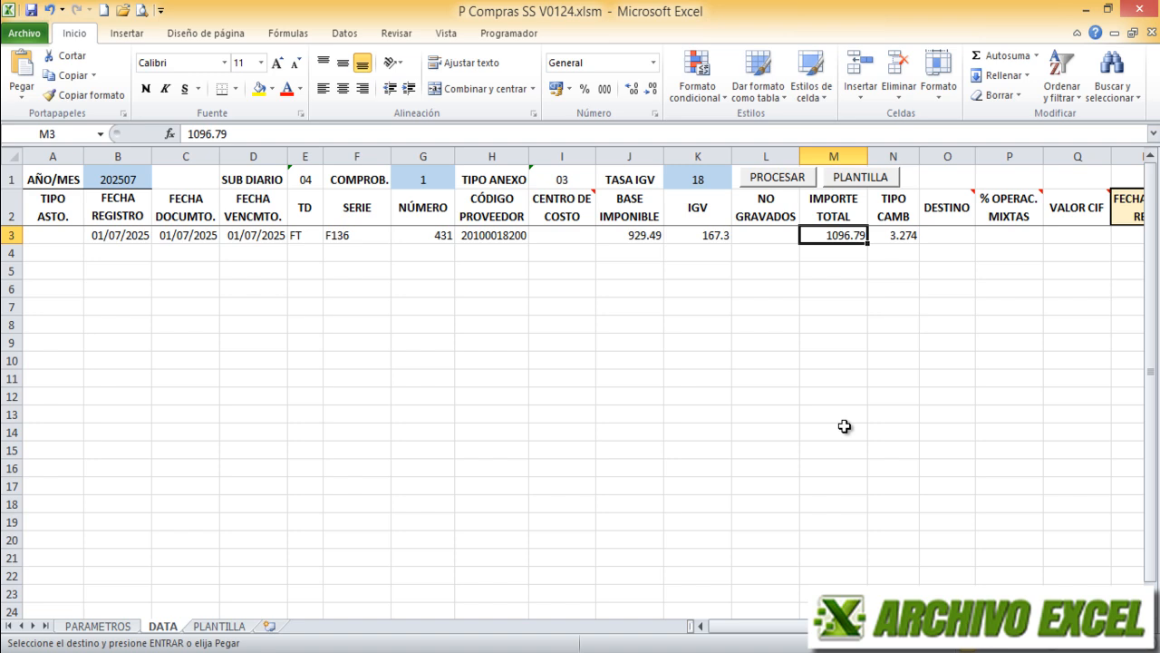
key("Right")
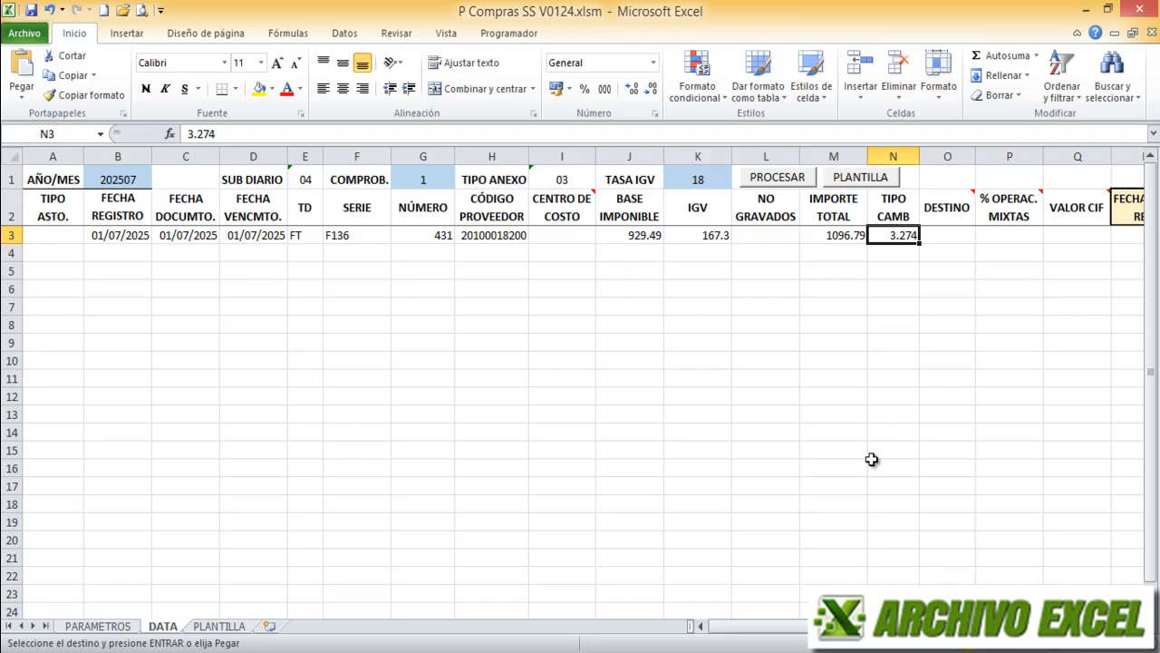
- Read the DESTINO header's comment listing the destination codes and set row 3's DESTINO to 1
left_click(955, 236)
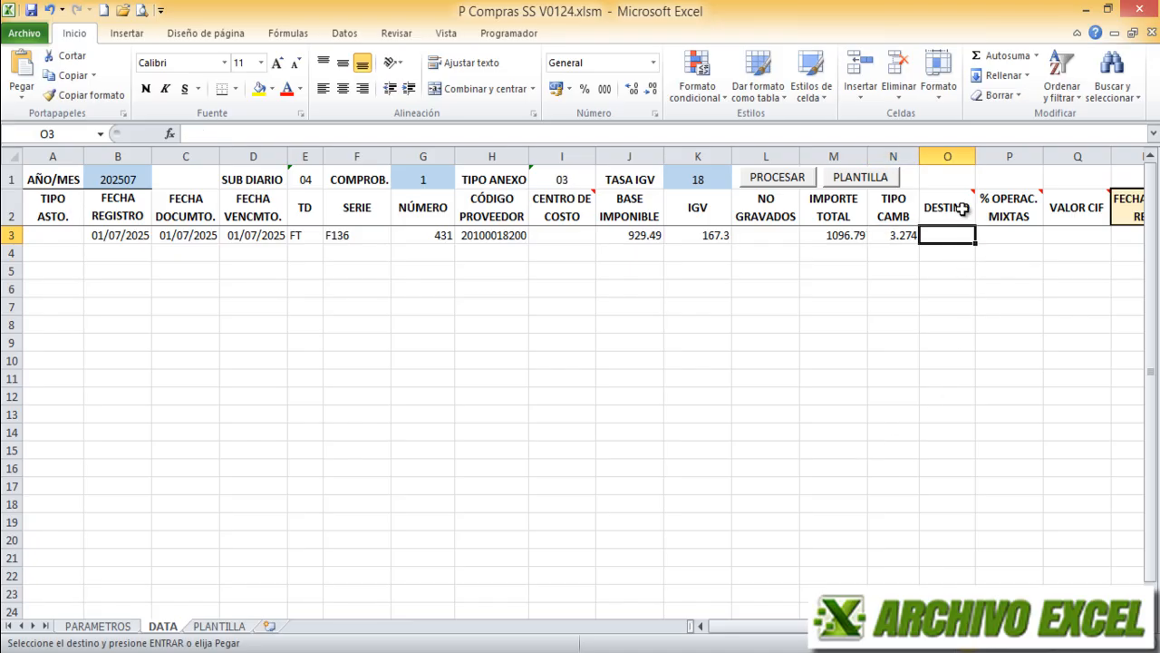
mouse_move(968, 195)
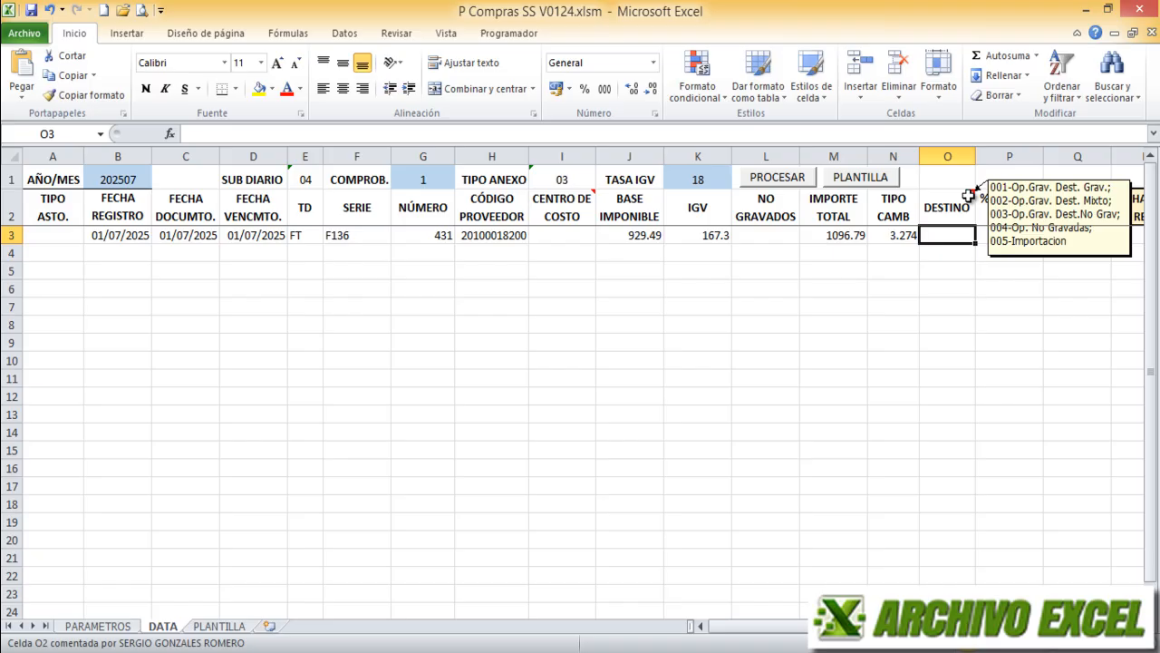
type("1")
key("Return")
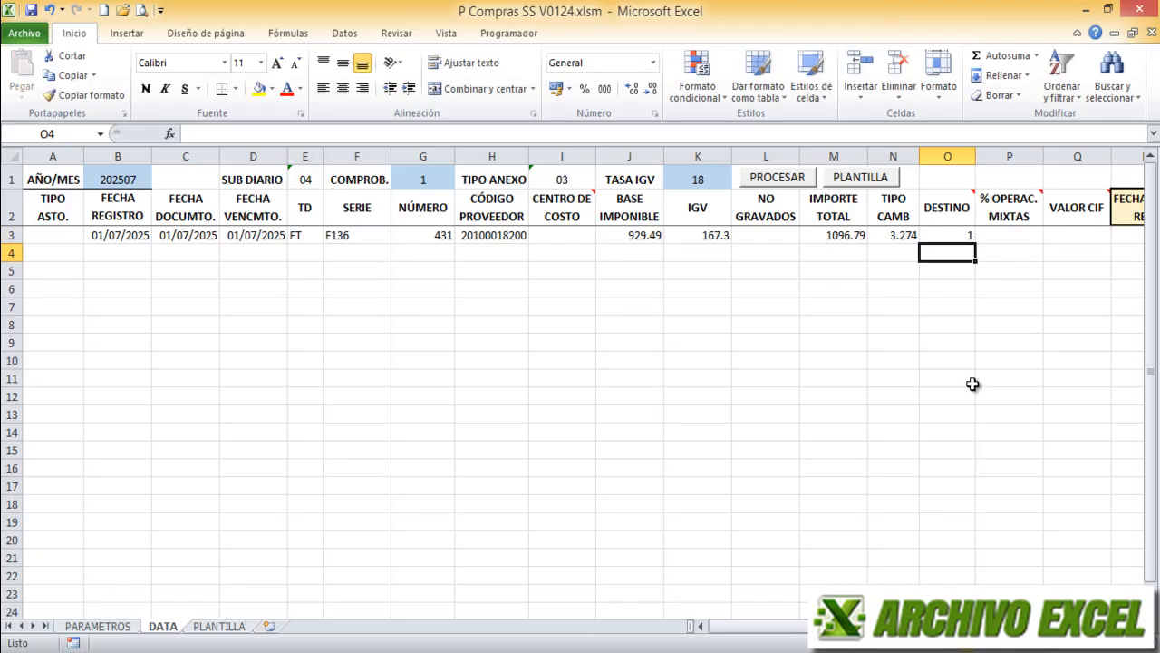
- Read the header comments of % OPERAC. MIXTAS, VALOR CIF and DESTINO to see when each field is required
left_click(1008, 214)
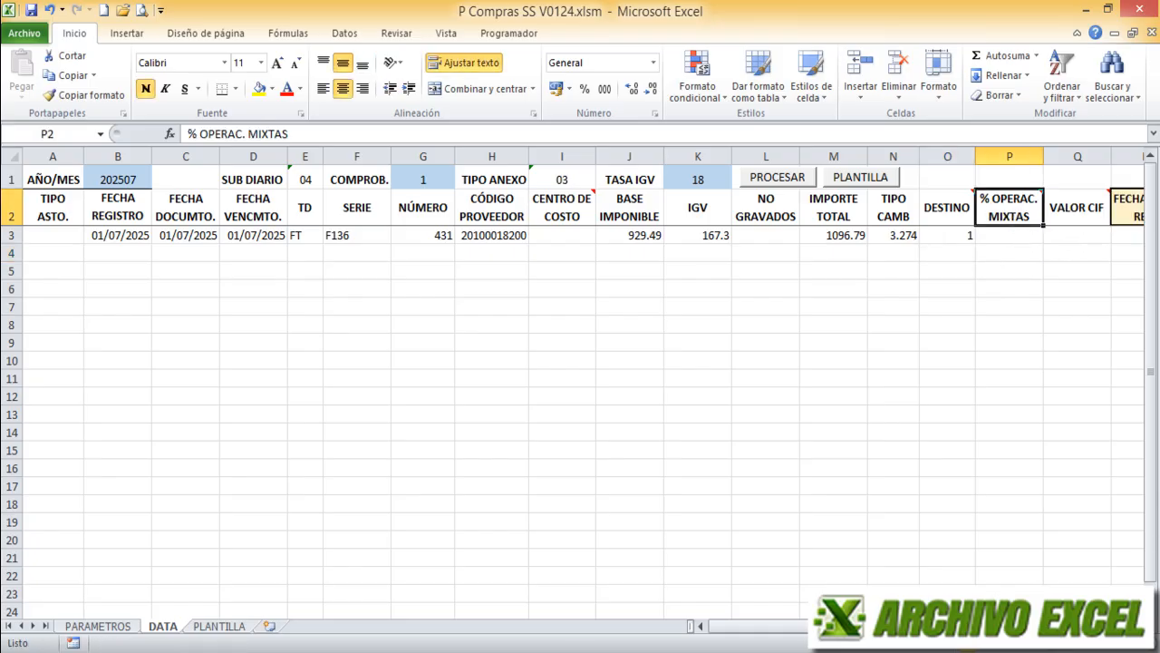
scroll(1015, 234, "right", 2)
mouse_move(906, 199)
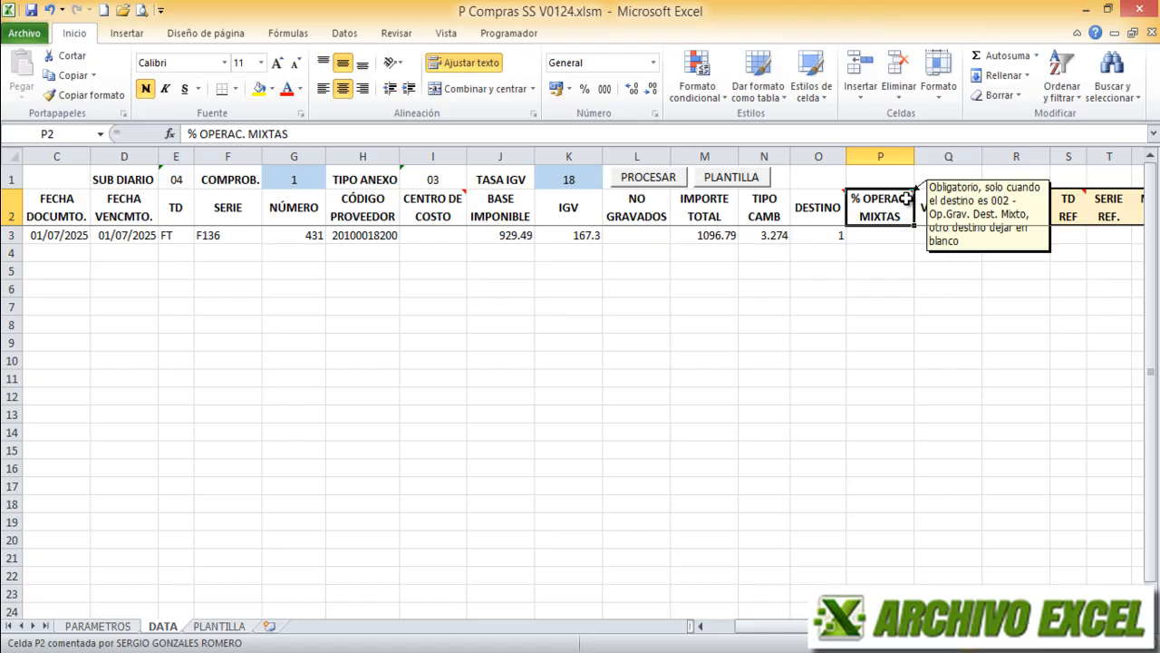
mouse_move(816, 207)
left_click(881, 236)
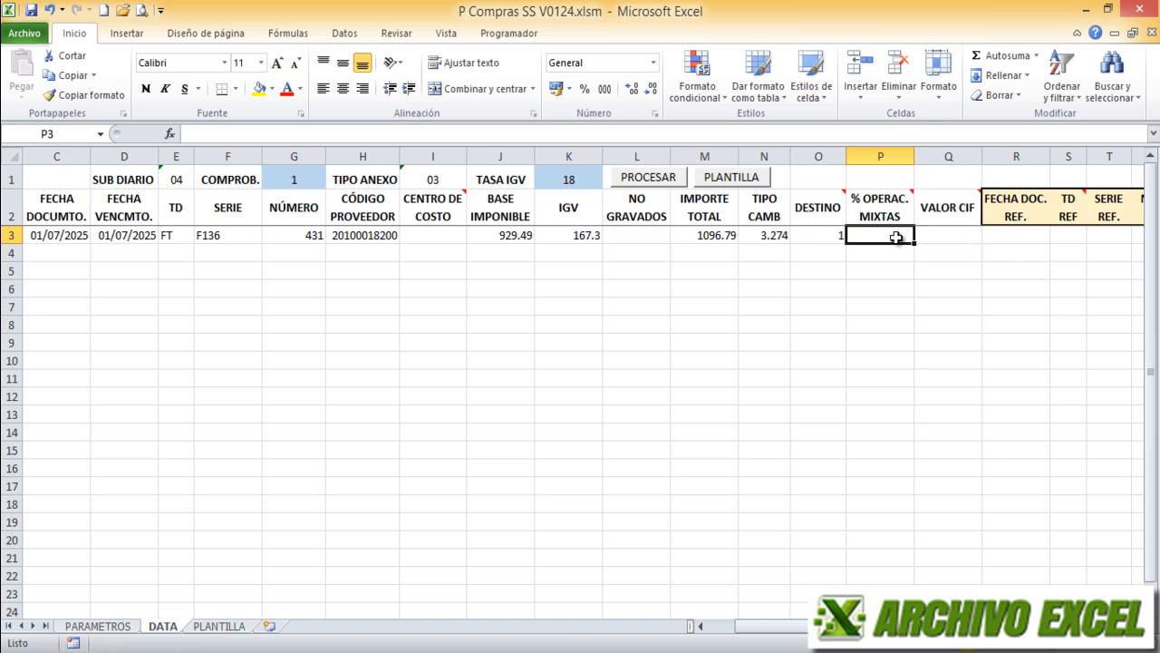
left_click(957, 235)
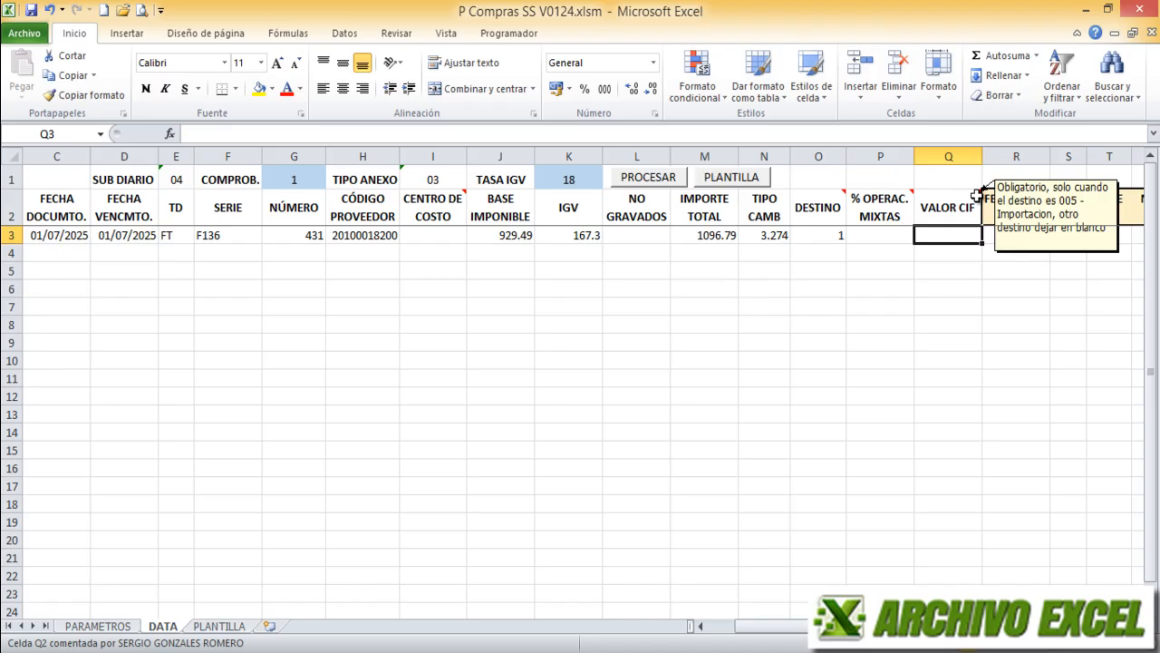
left_click(828, 235)
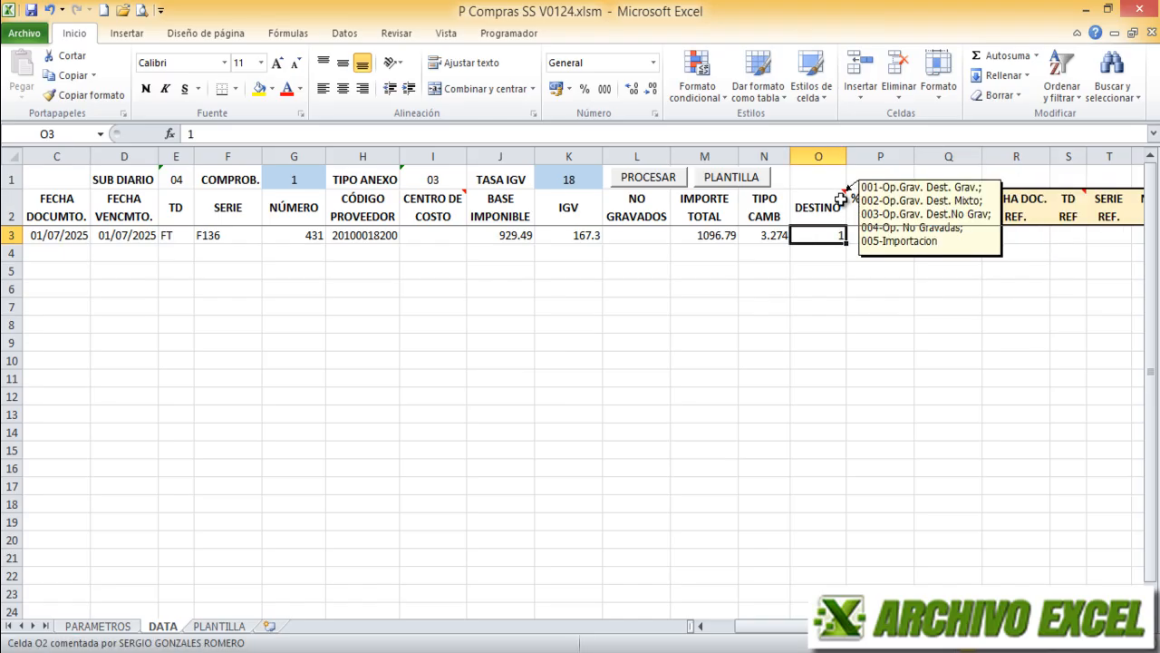
- Examine the reference document columns FECHA DOC. REF., TD REF, SERIE REF. and NÚMERO REF. and row 3's matching cells to see when they are required
left_click(952, 237)
scroll(580, 362, "right", 4)
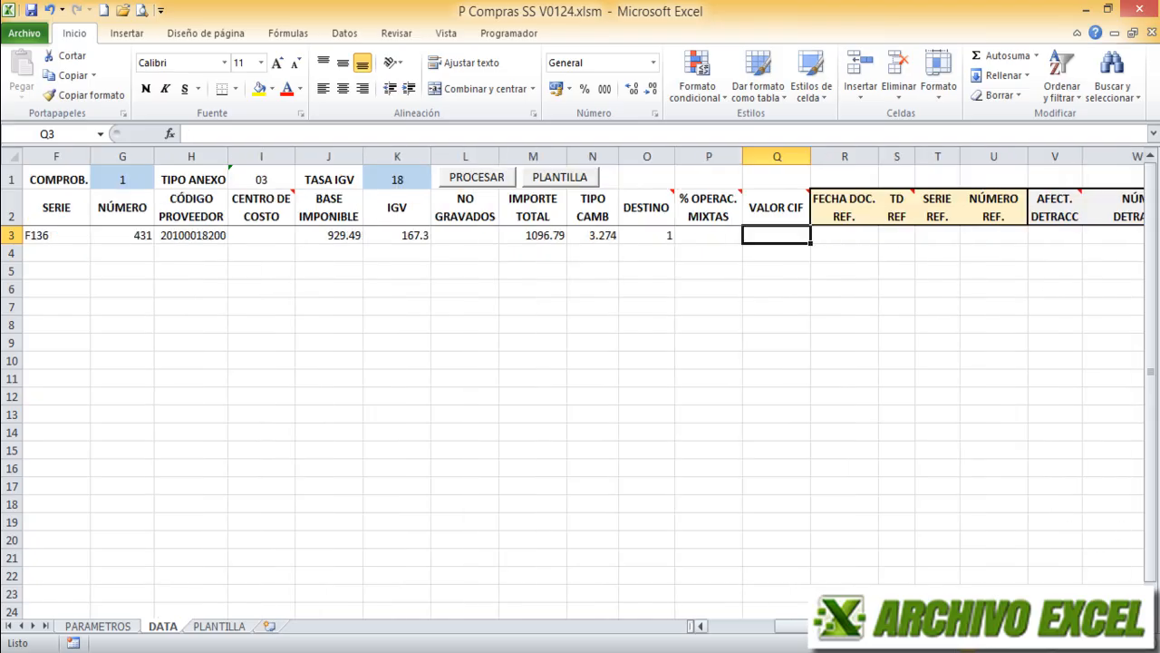
scroll(872, 348, "right", 1)
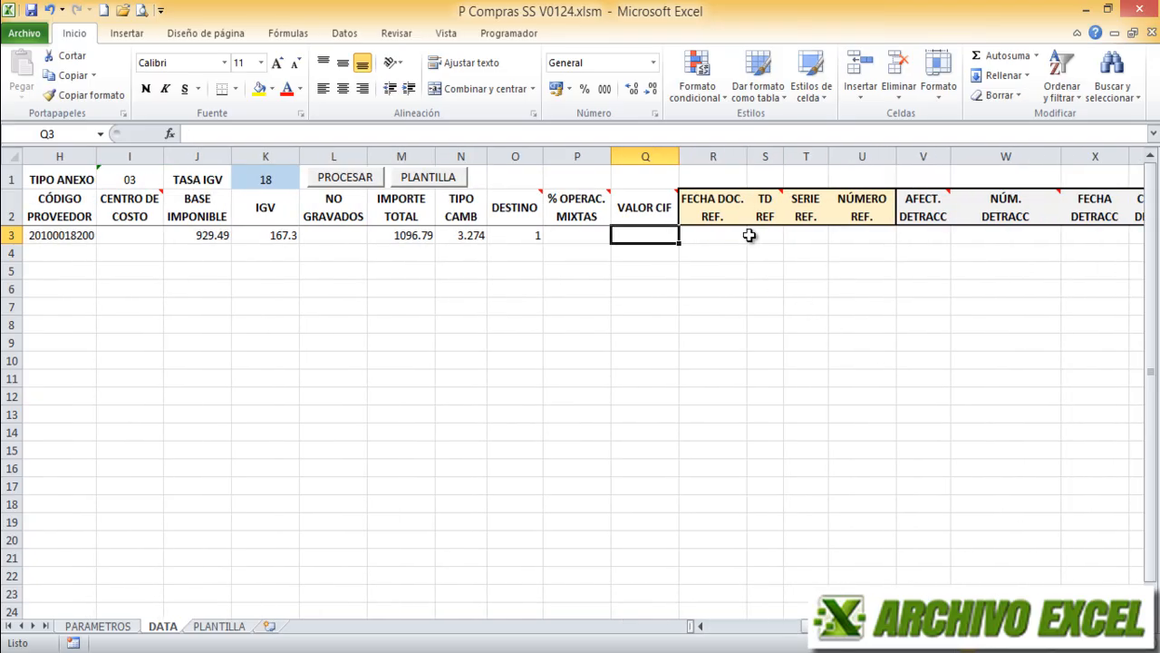
left_click(718, 205)
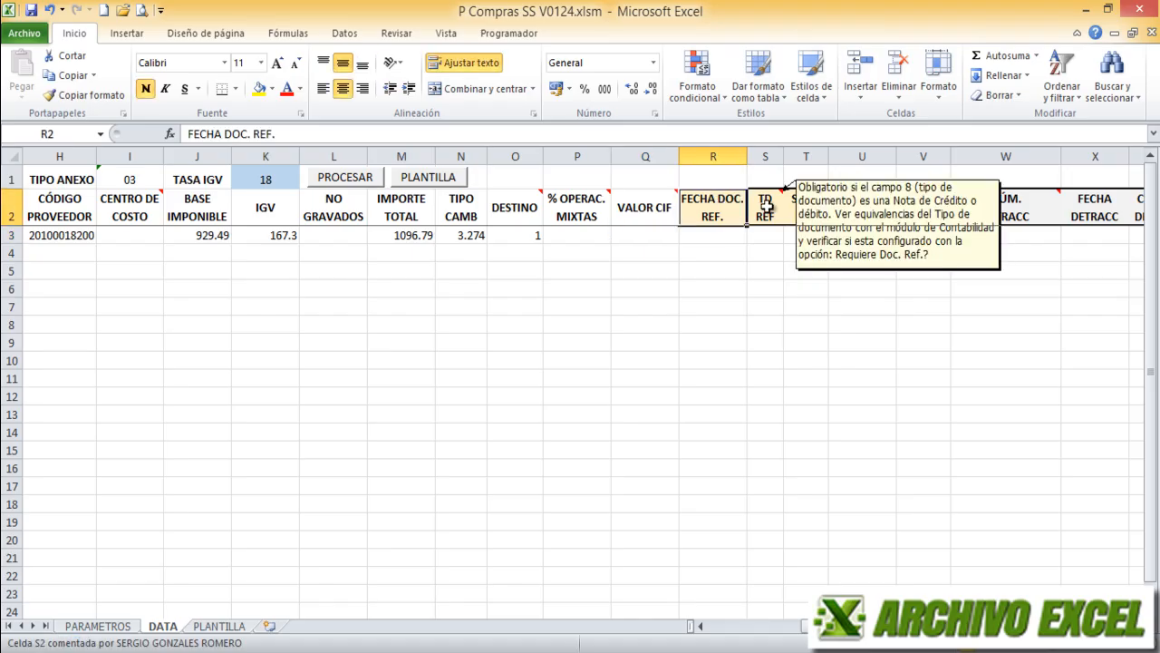
left_click(762, 208)
left_click(812, 210)
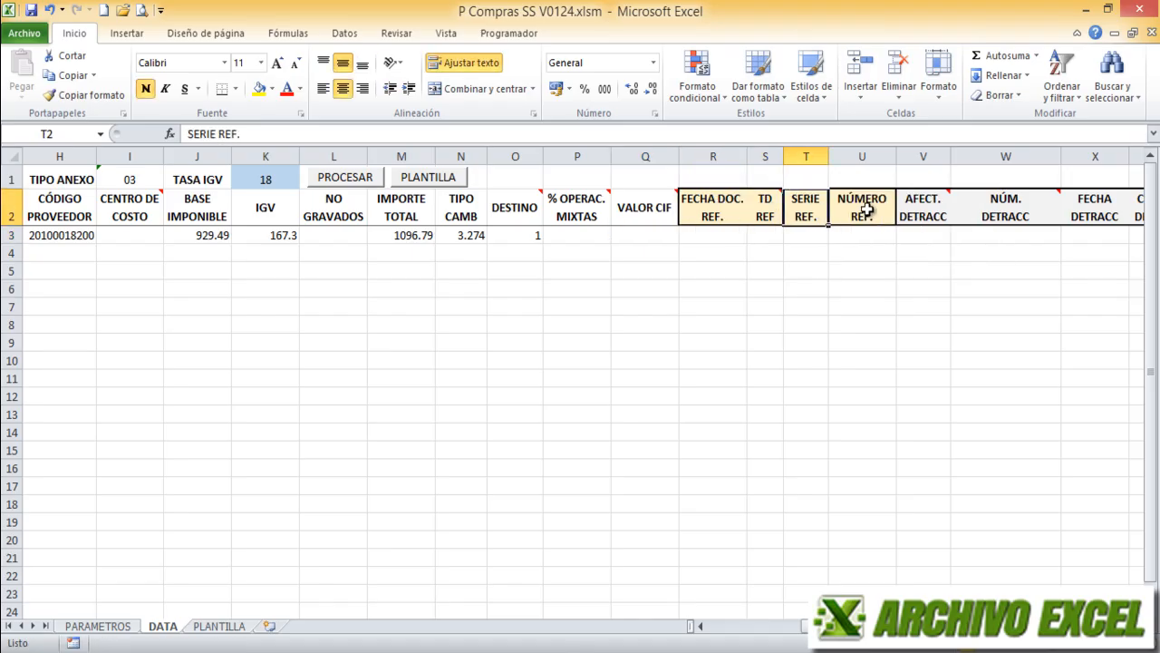
left_click(867, 209)
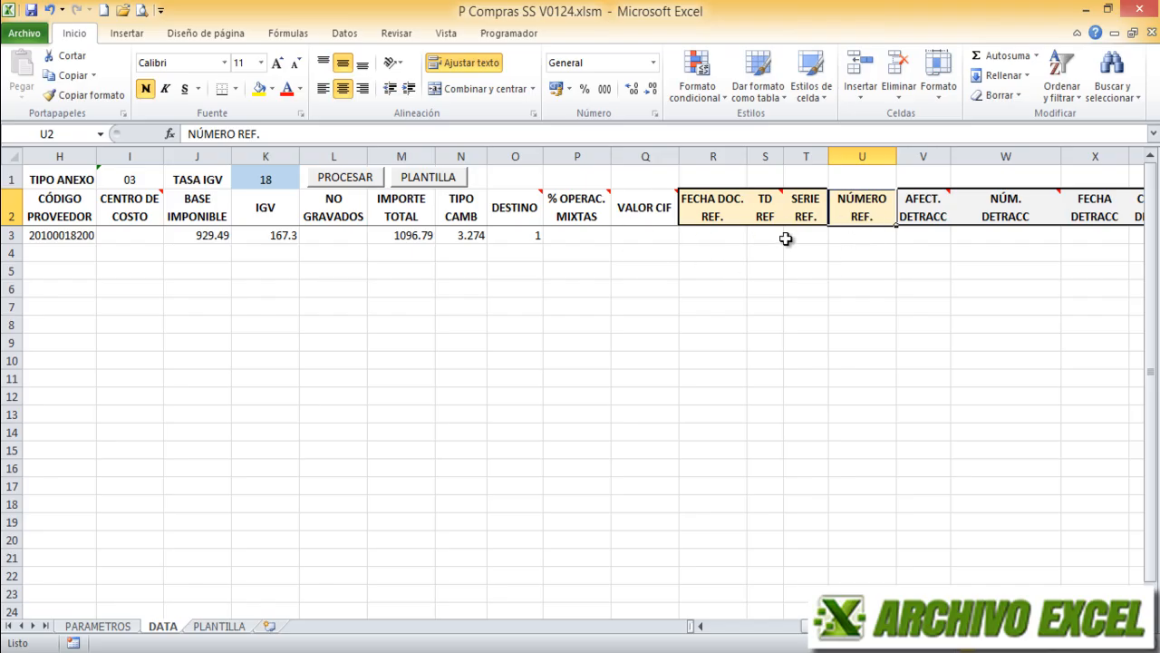
left_click(714, 238)
left_click_drag(730, 235, 859, 235)
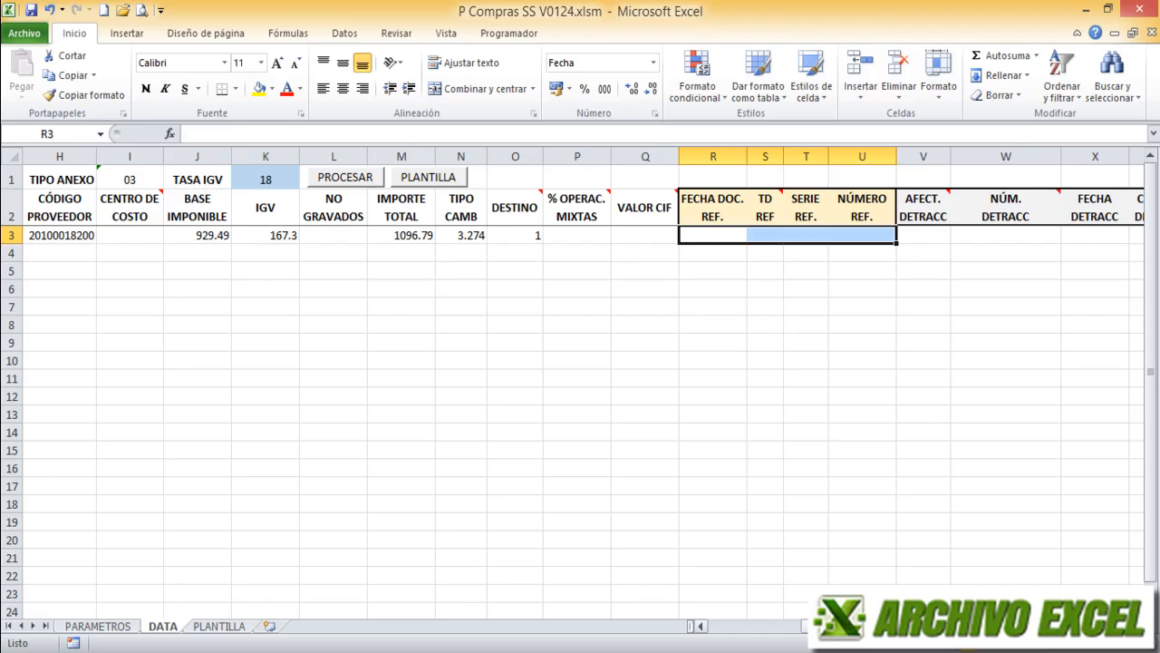
- Review the group of DETRACC columns and read the AFECT. DETRACC and NÚM. DETRACC header comments
scroll(805, 626, "right", 4)
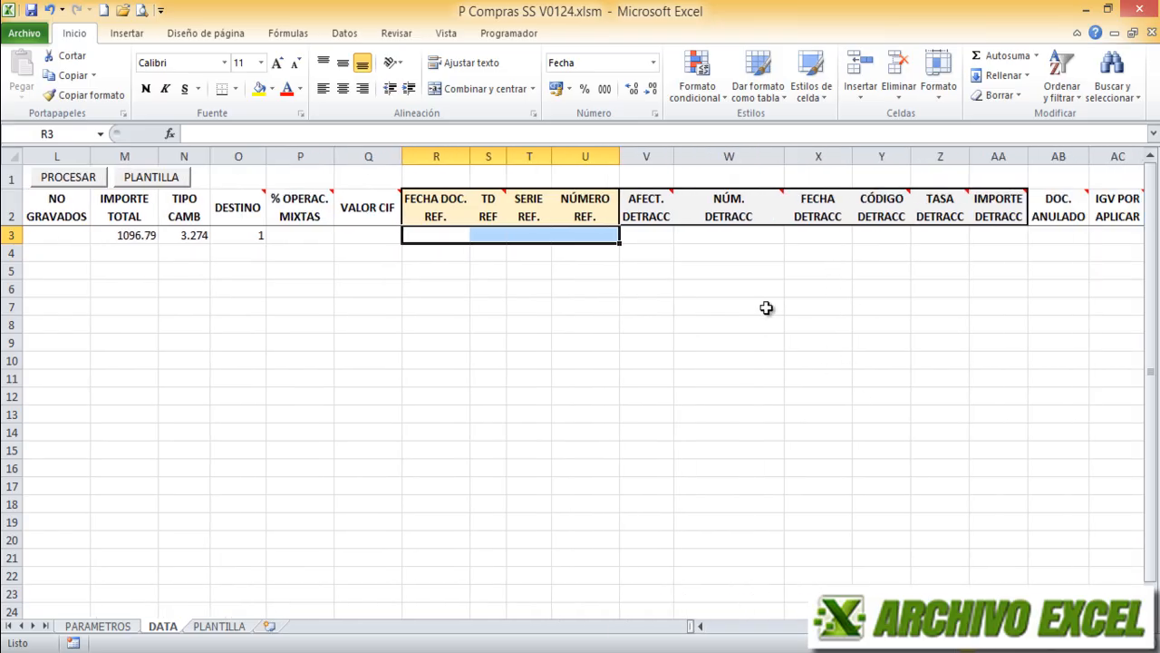
left_click(657, 214)
left_click_drag(970, 215, 988, 216)
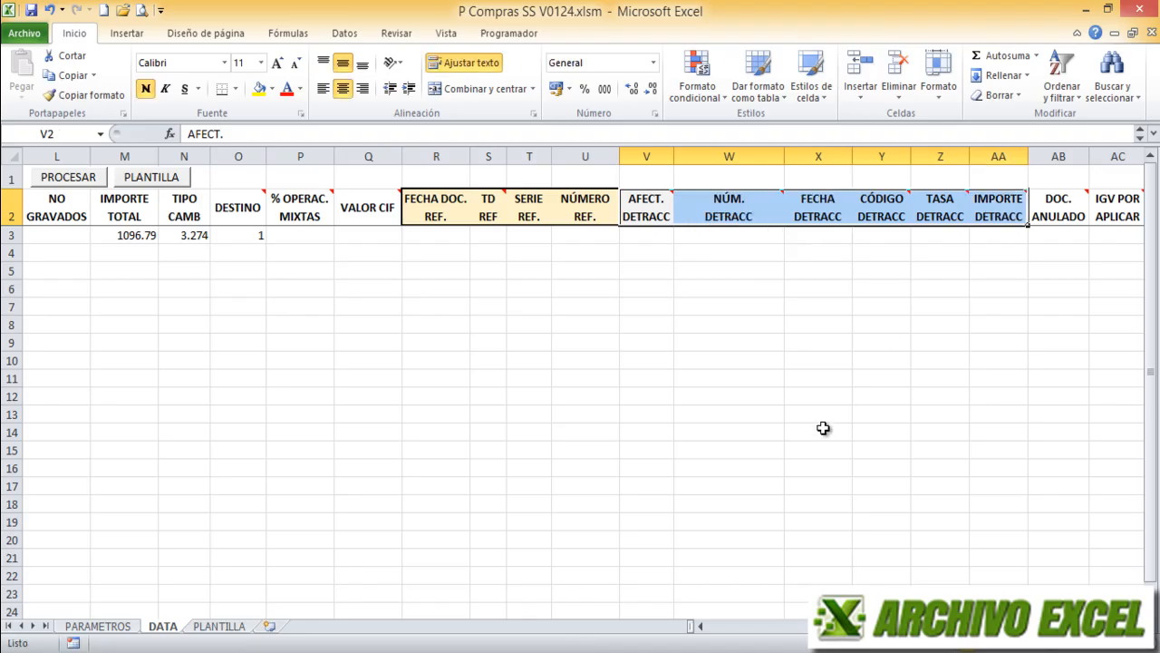
left_click(653, 235)
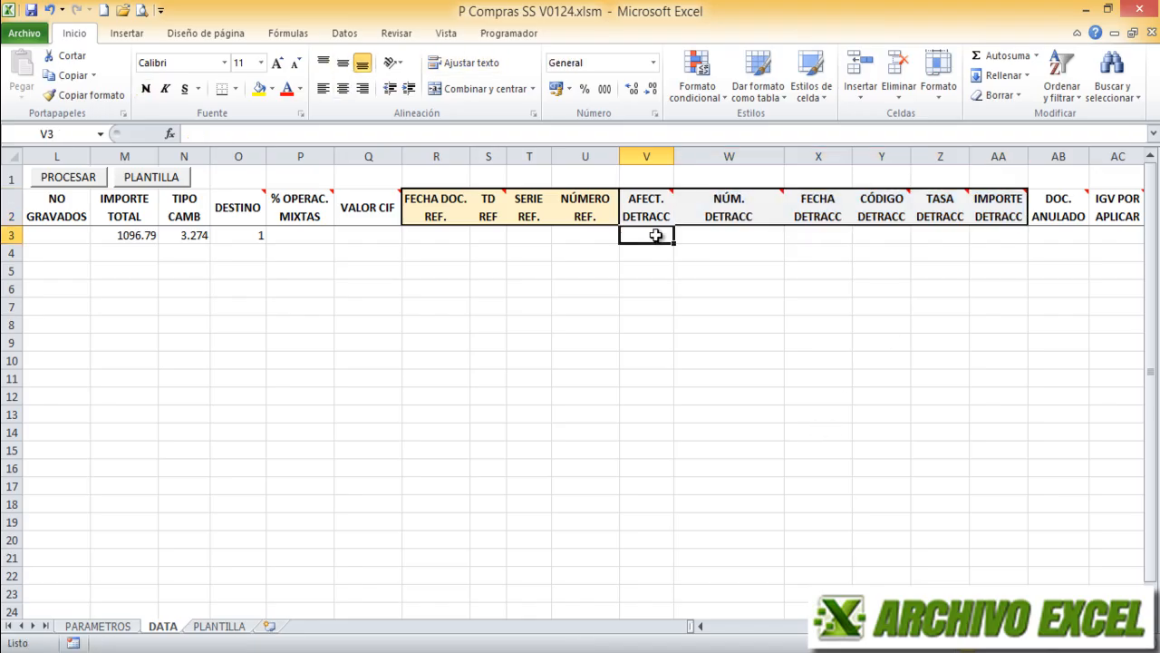
mouse_move(663, 195)
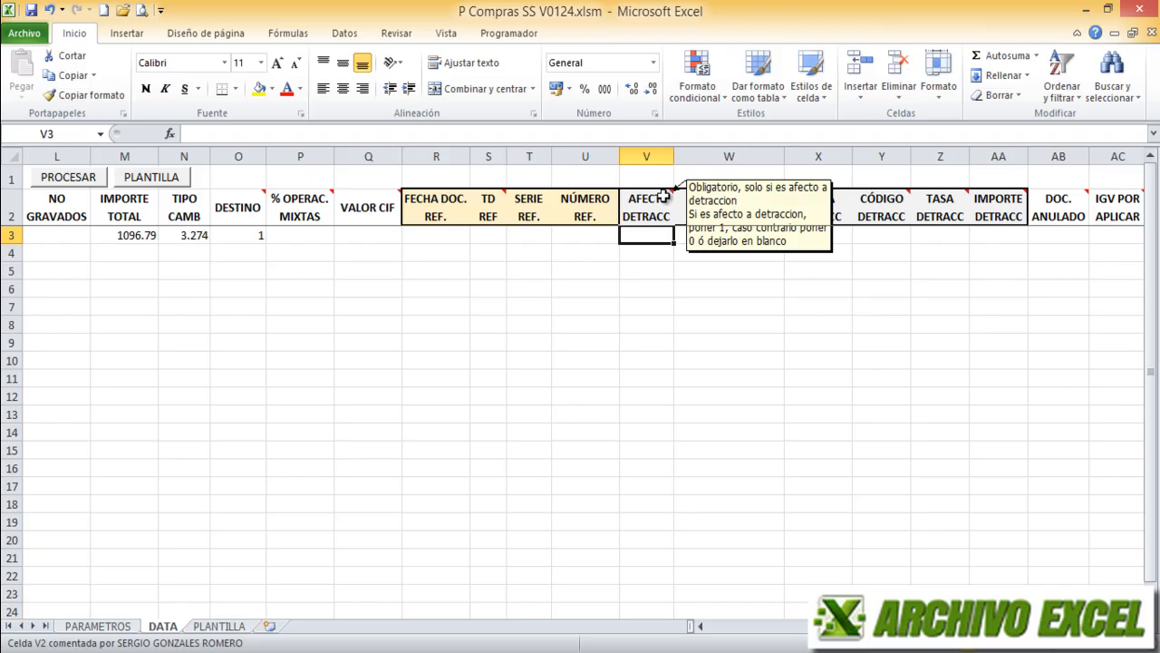
mouse_move(733, 201)
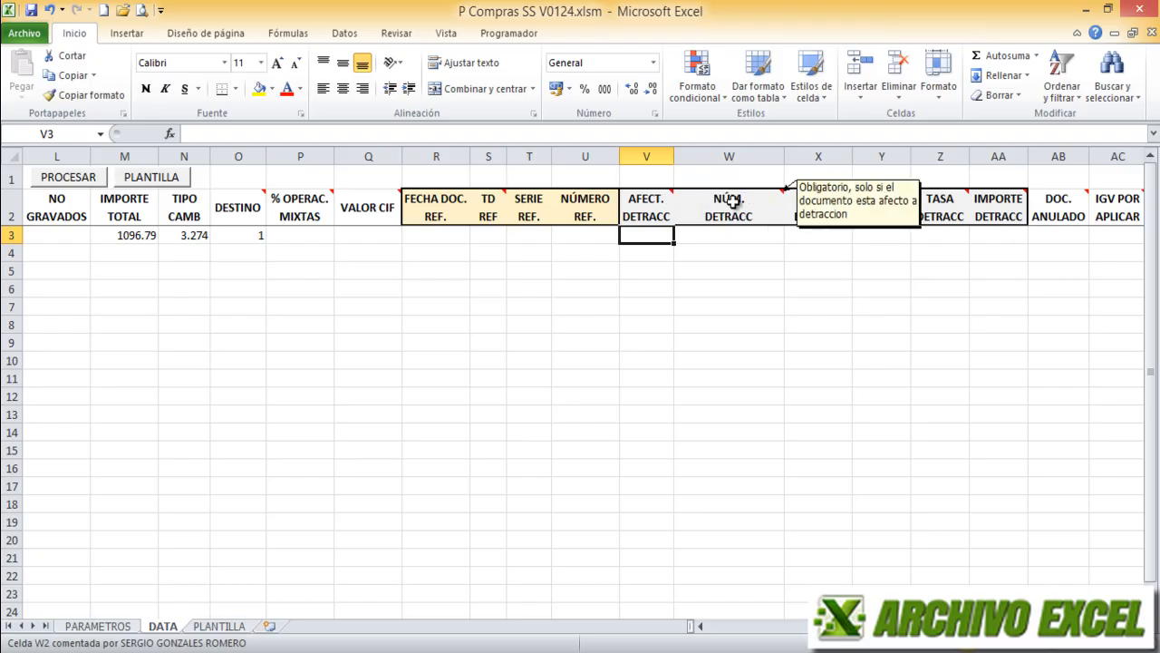
left_click(732, 201)
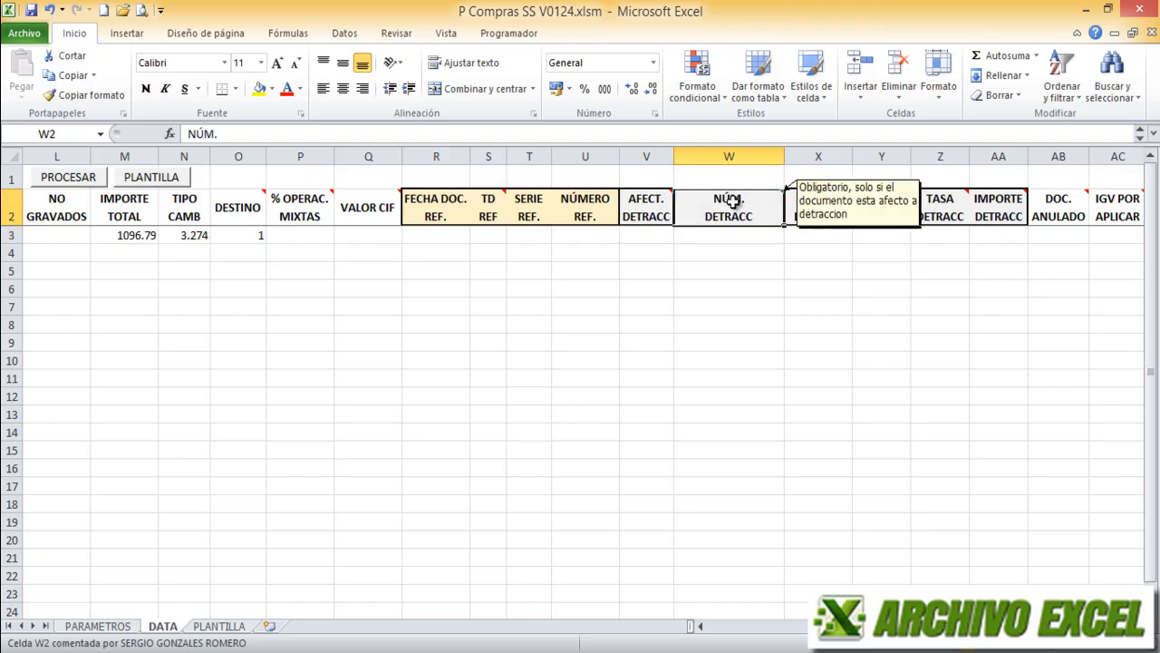
left_click(741, 232)
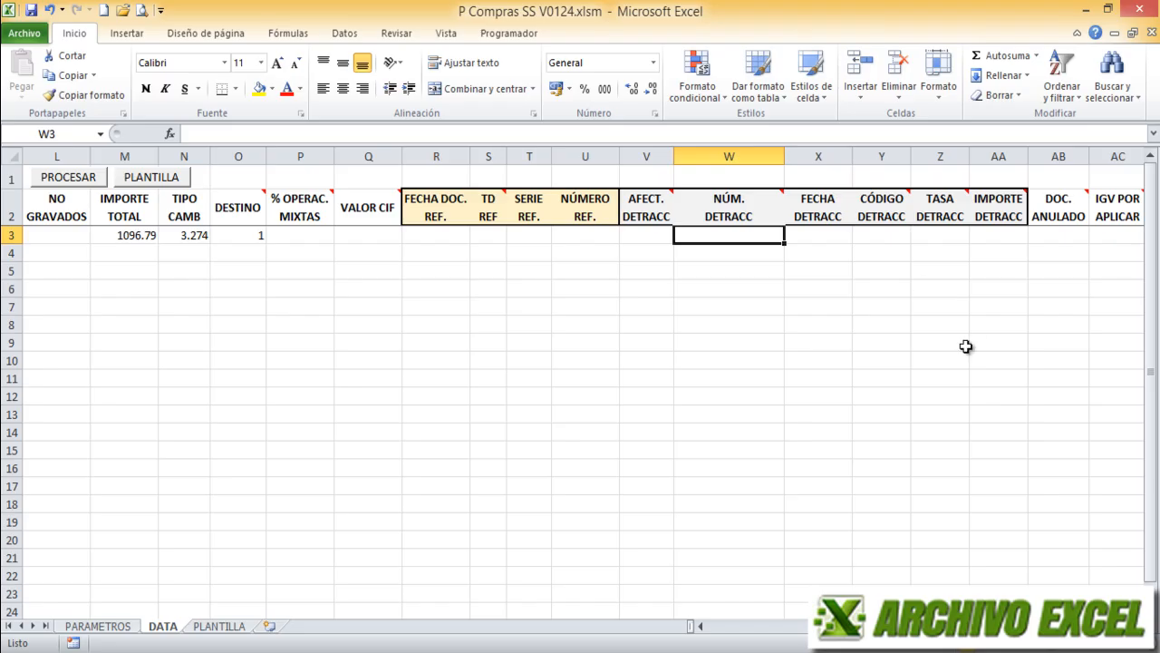
- Check the FECHA, CÓDIGO, TASA and IMPORTE DETRACC columns and their header comments to see when each is required
left_click(826, 233)
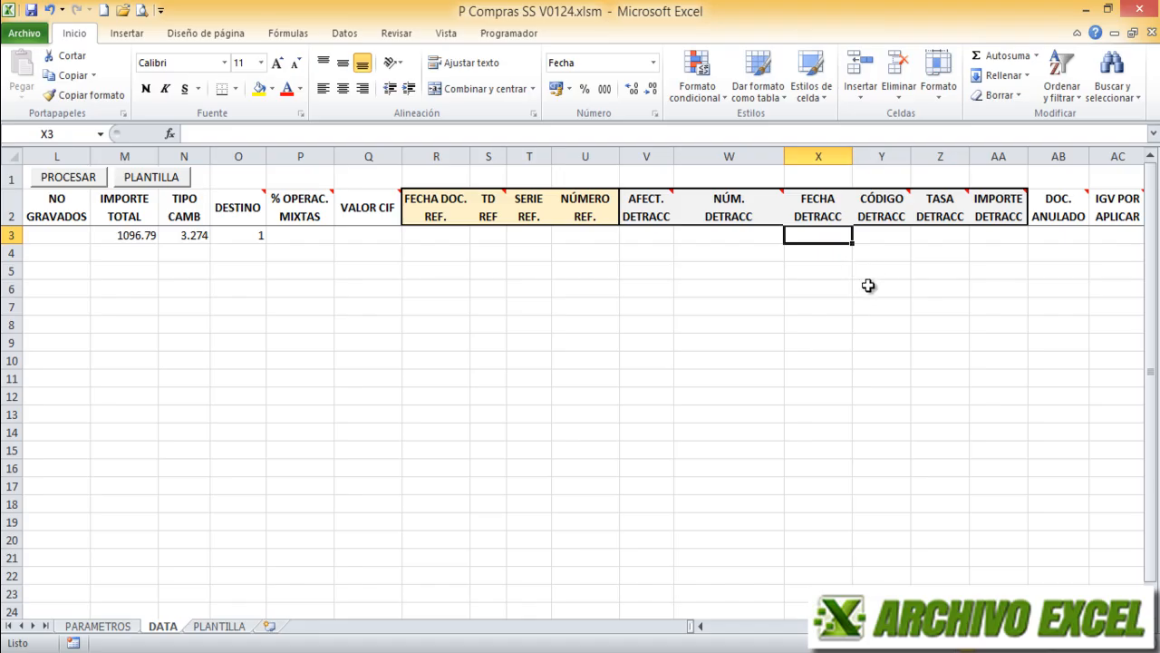
mouse_move(904, 198)
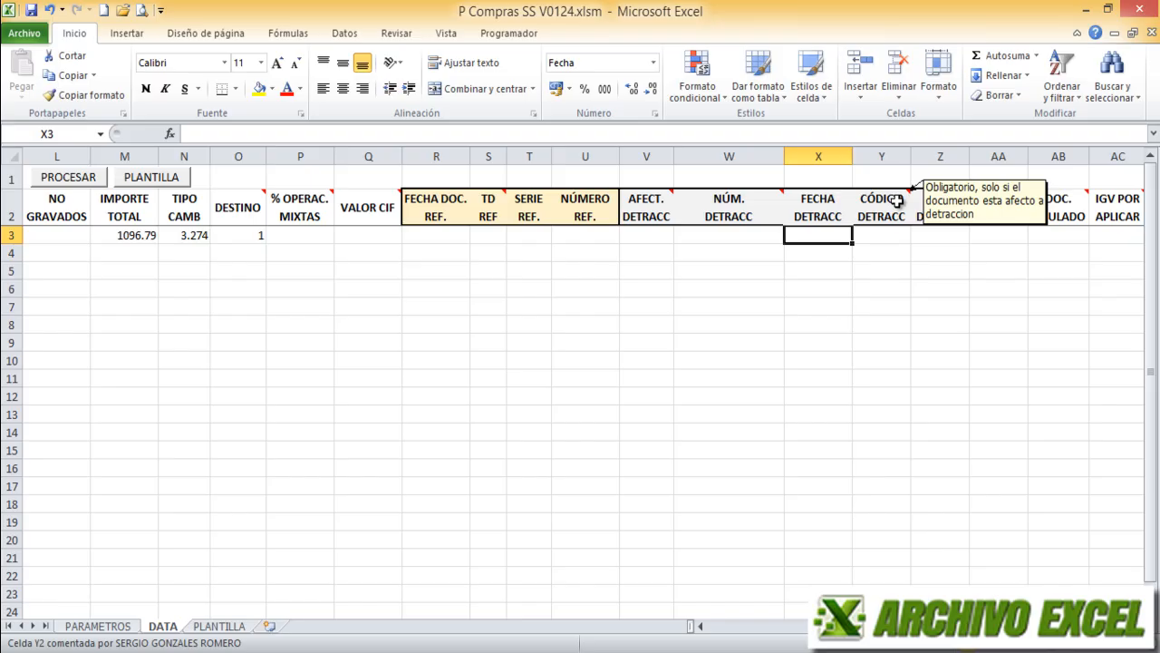
left_click(895, 234)
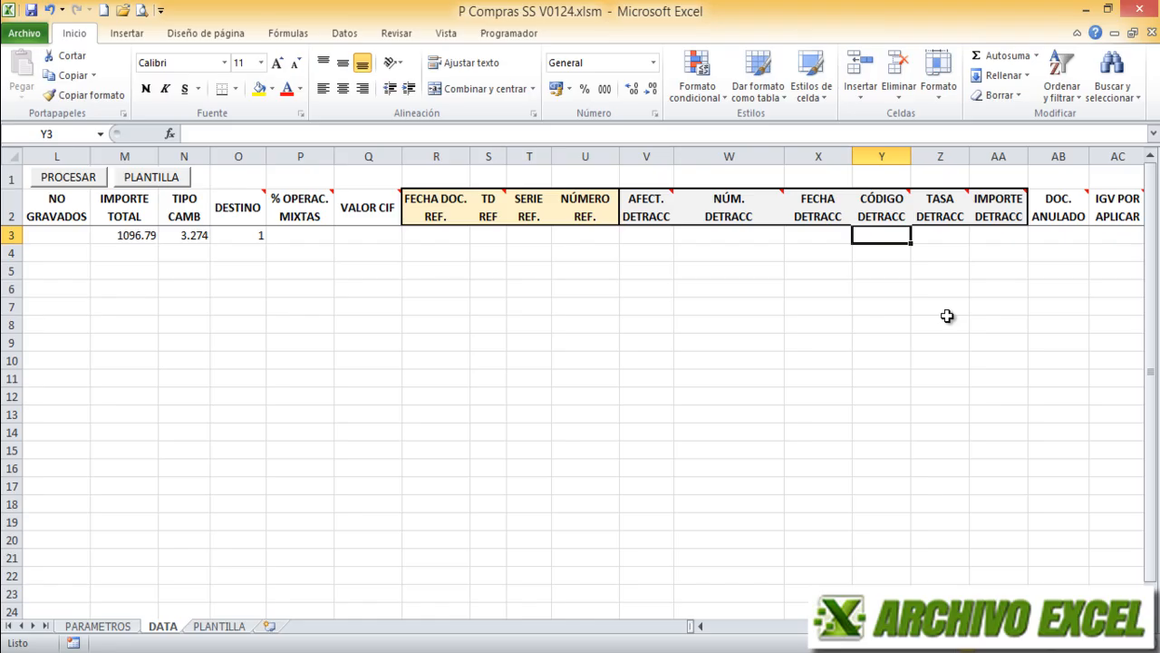
left_click(951, 210)
left_click(948, 238)
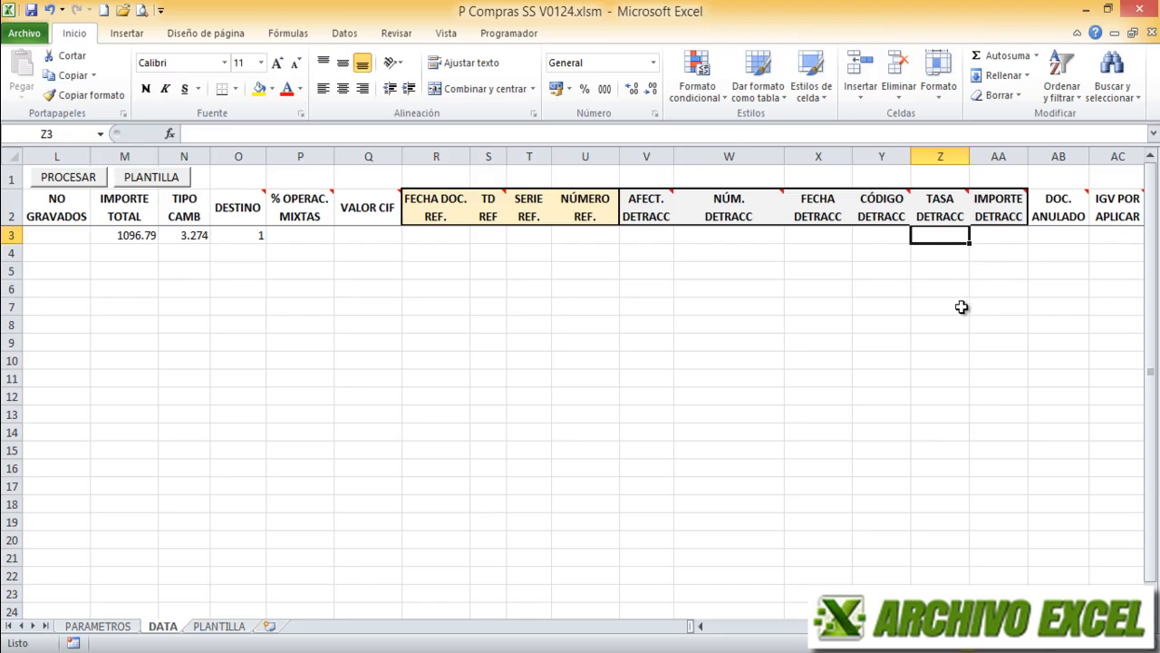
mouse_move(1022, 199)
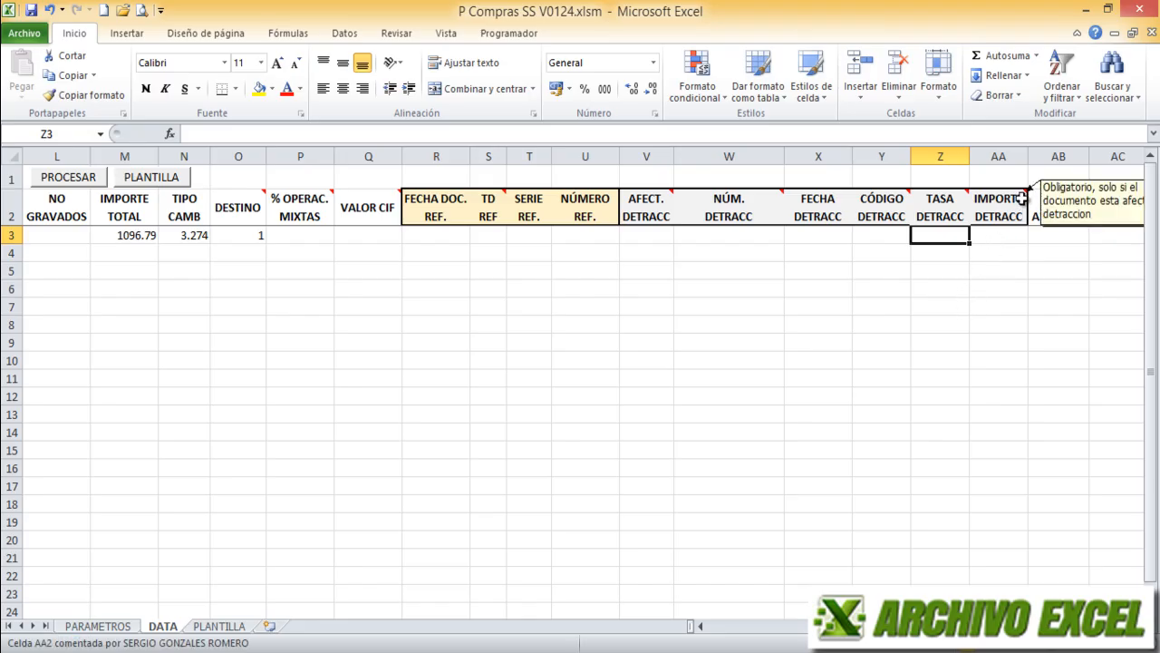
left_click(1006, 242)
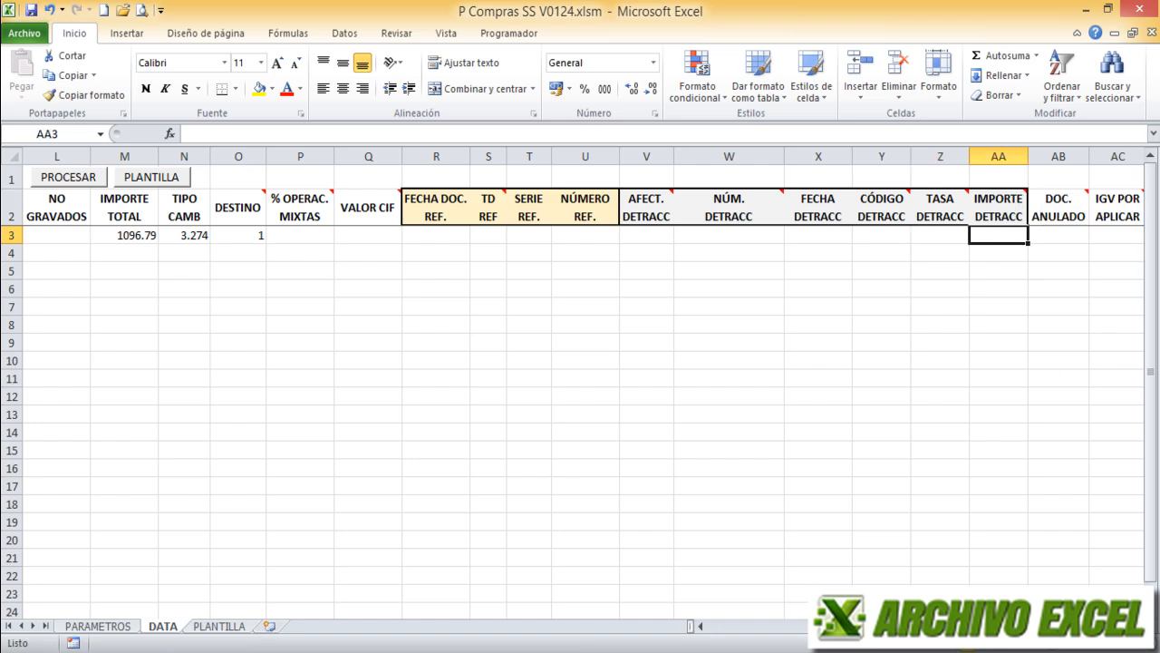
- Read the DOC. ANULADO header's comment and check row 3's cell in that column
scroll(810, 239, "right", 4)
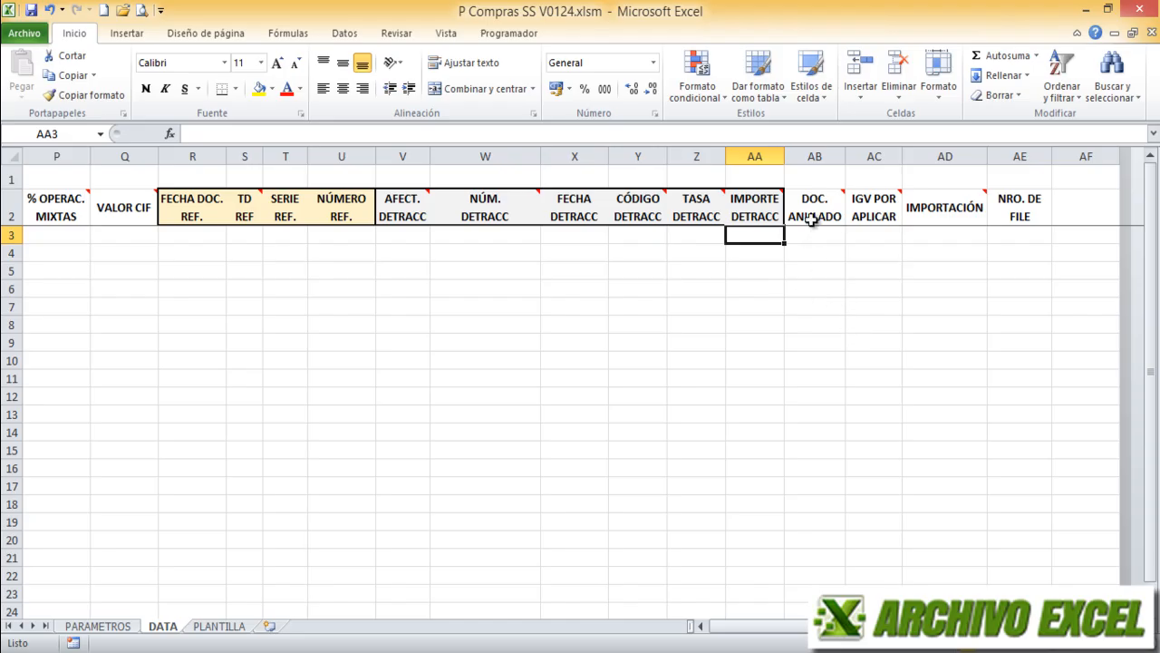
mouse_move(828, 206)
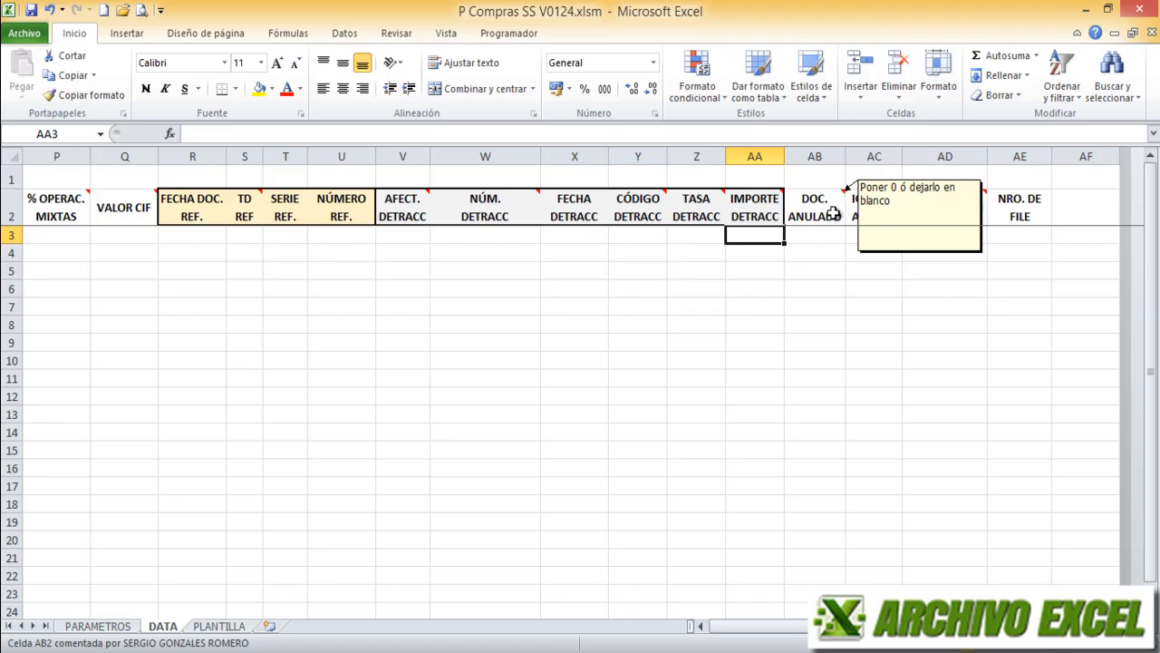
left_click(822, 232)
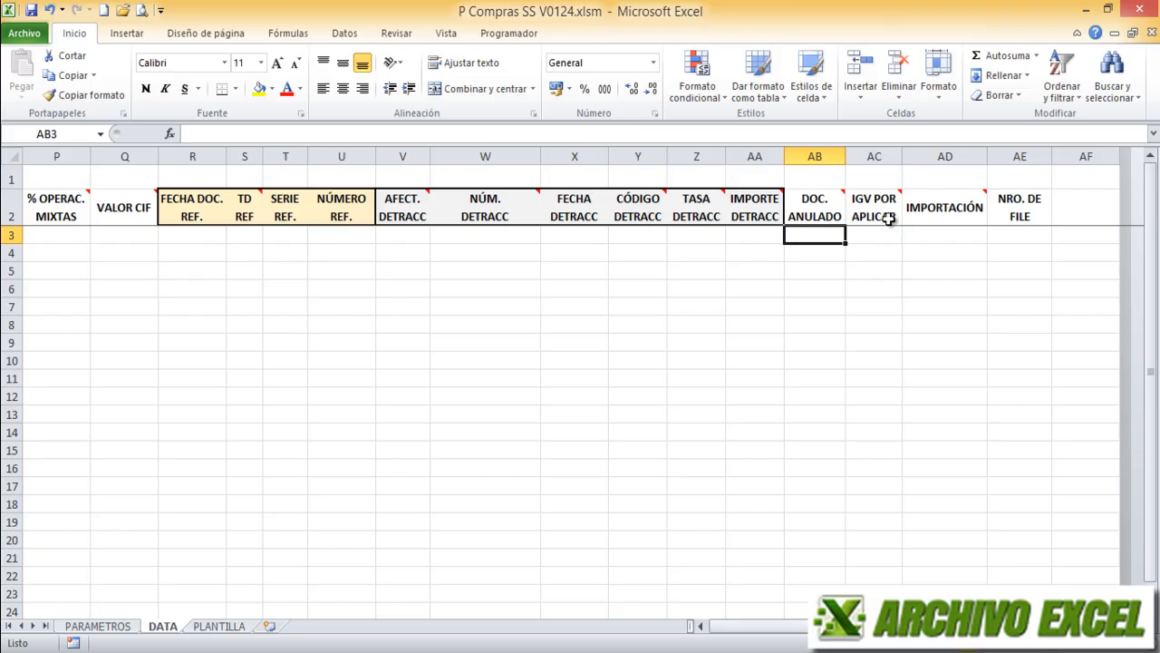
- Read the IGV POR APLICAR header's comment and set row 3's IGV POR APLICAR and IMPORTACIÓN to 0
mouse_move(887, 203)
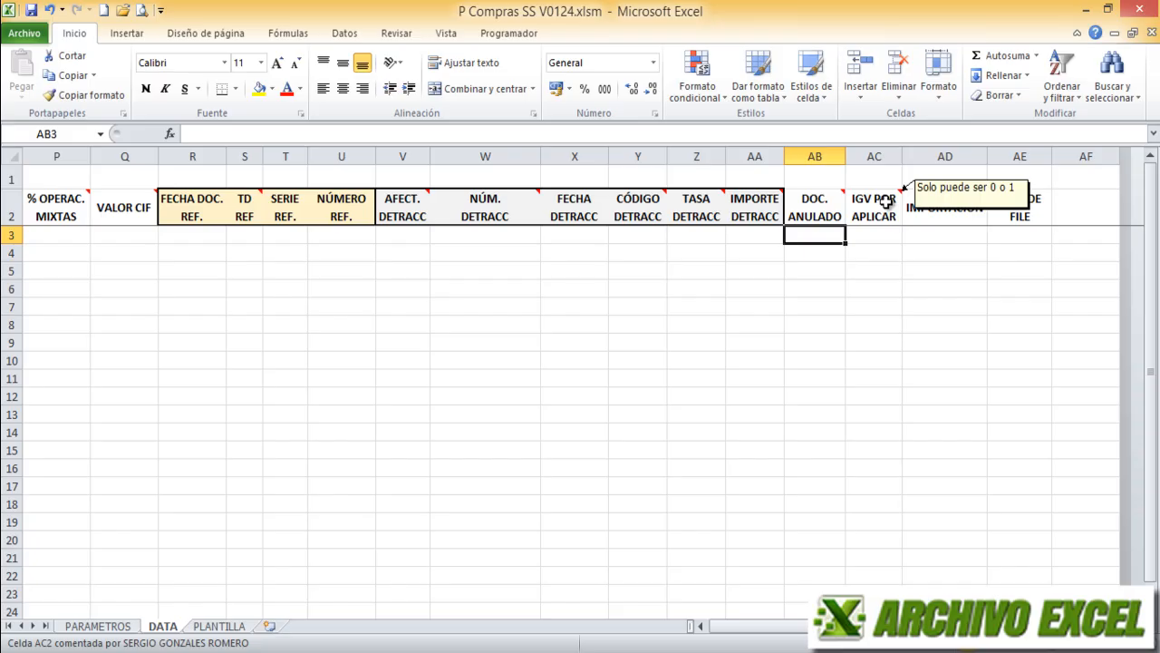
key("Right")
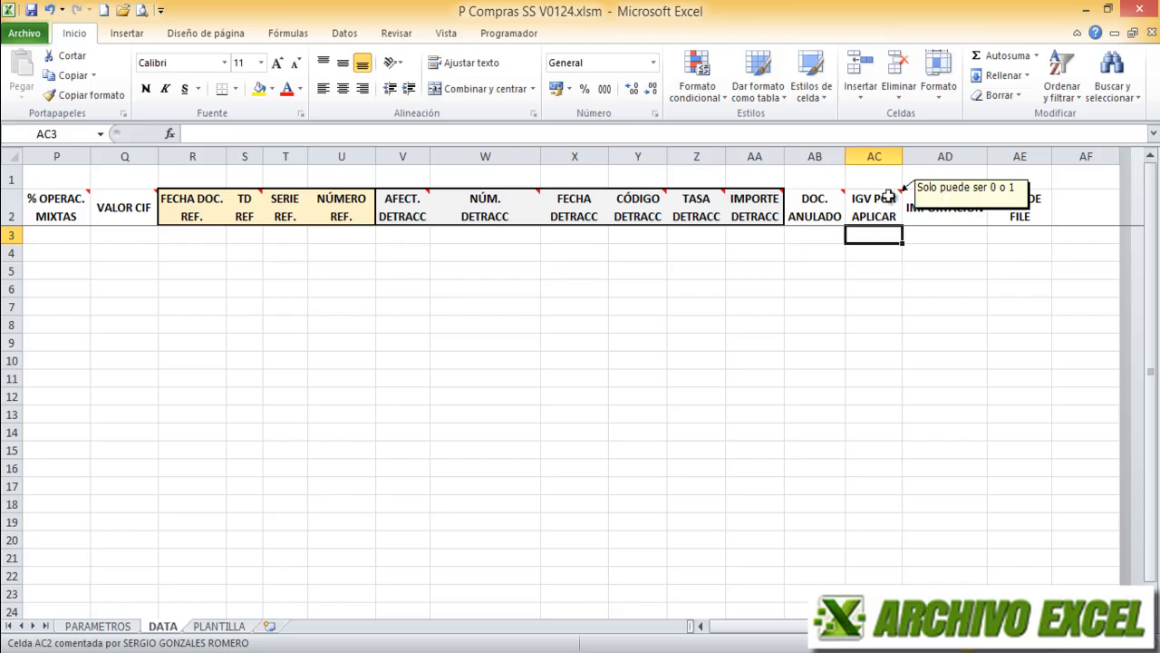
mouse_move(952, 213)
type("0")
key("Return")
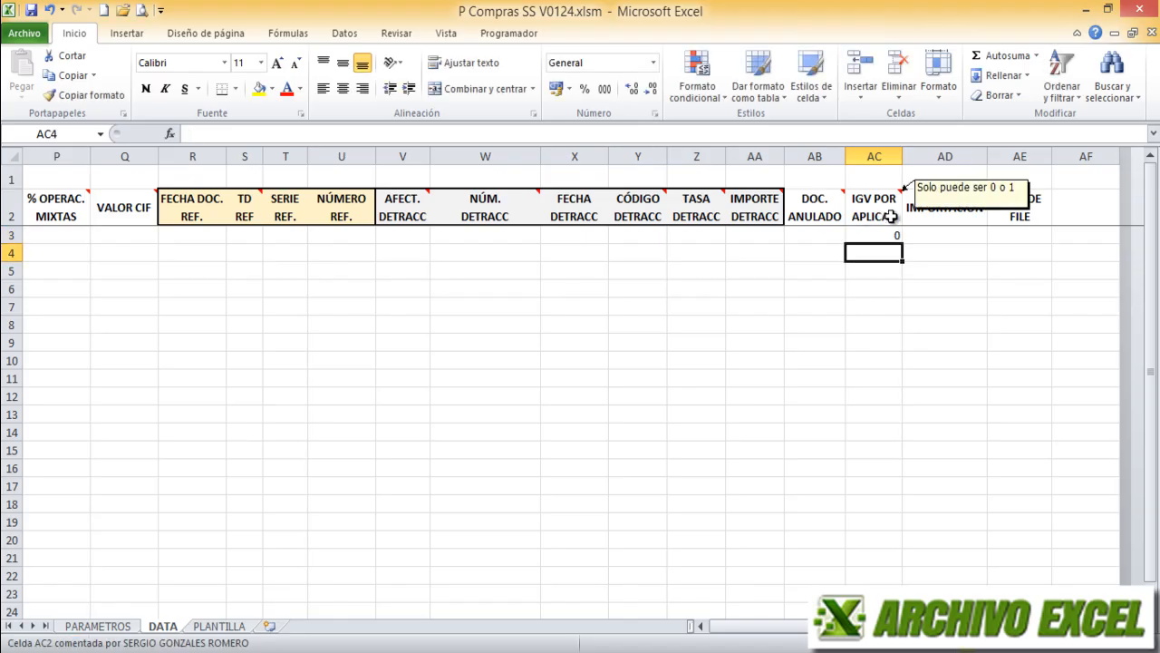
left_click(948, 236)
type("0")
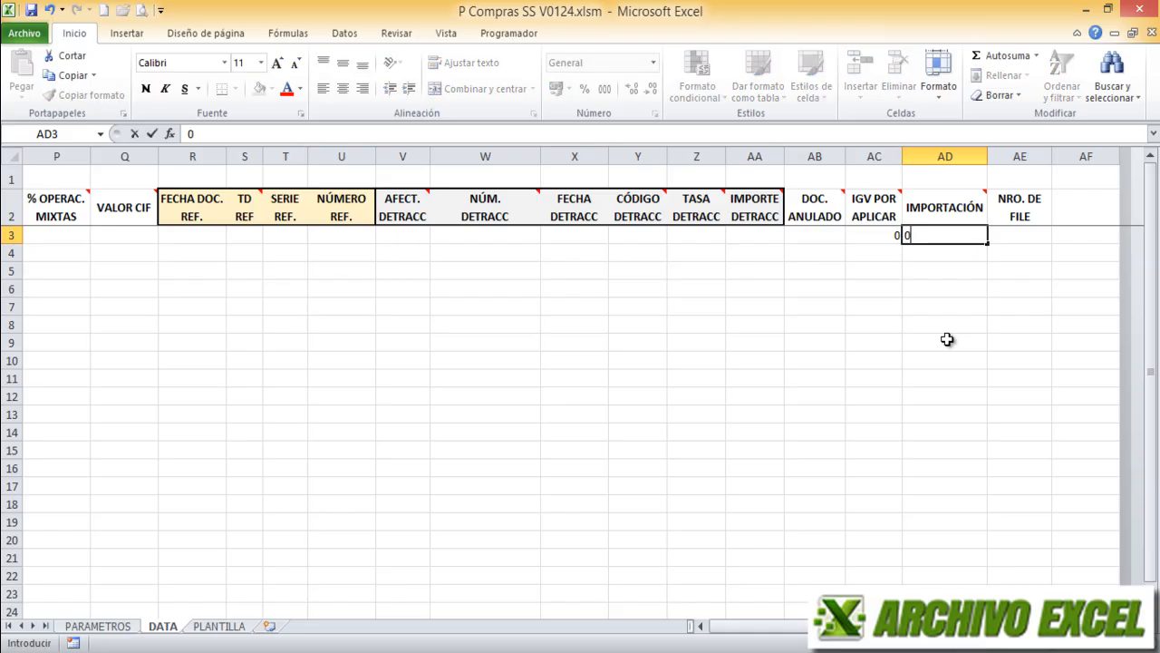
key("Return")
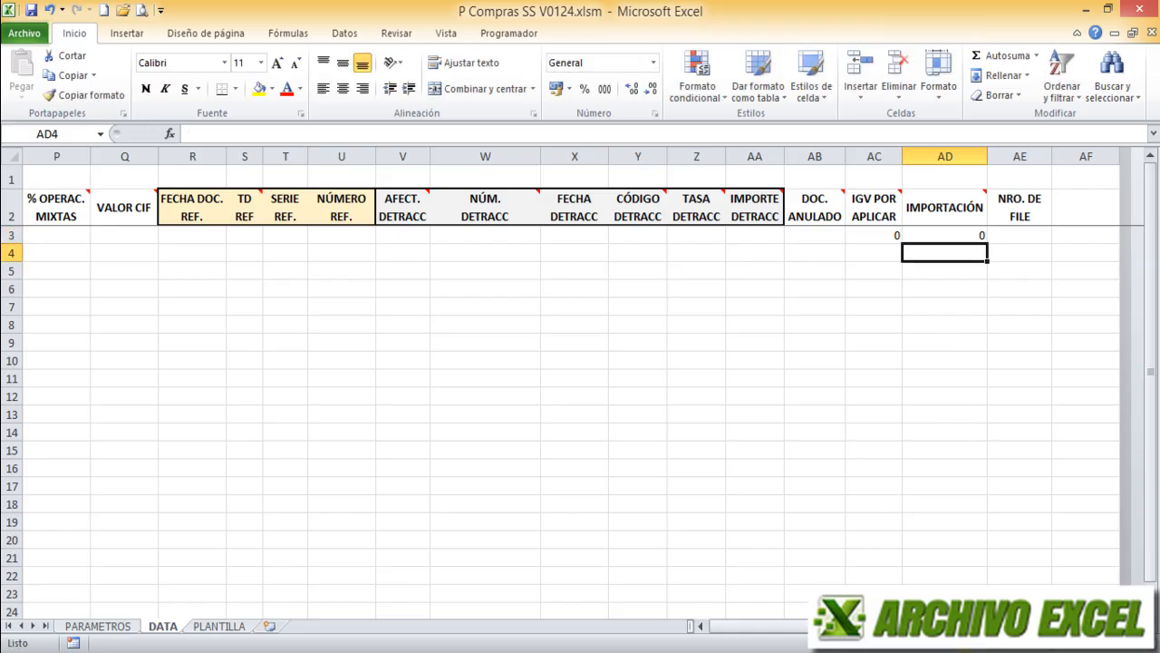
- Look up the COMPRA DE MERCADERÍA entry type in the PARAMETROS sheet and set row 3's TIPO ASTO. to 1 in DATA
left_click(795, 625)
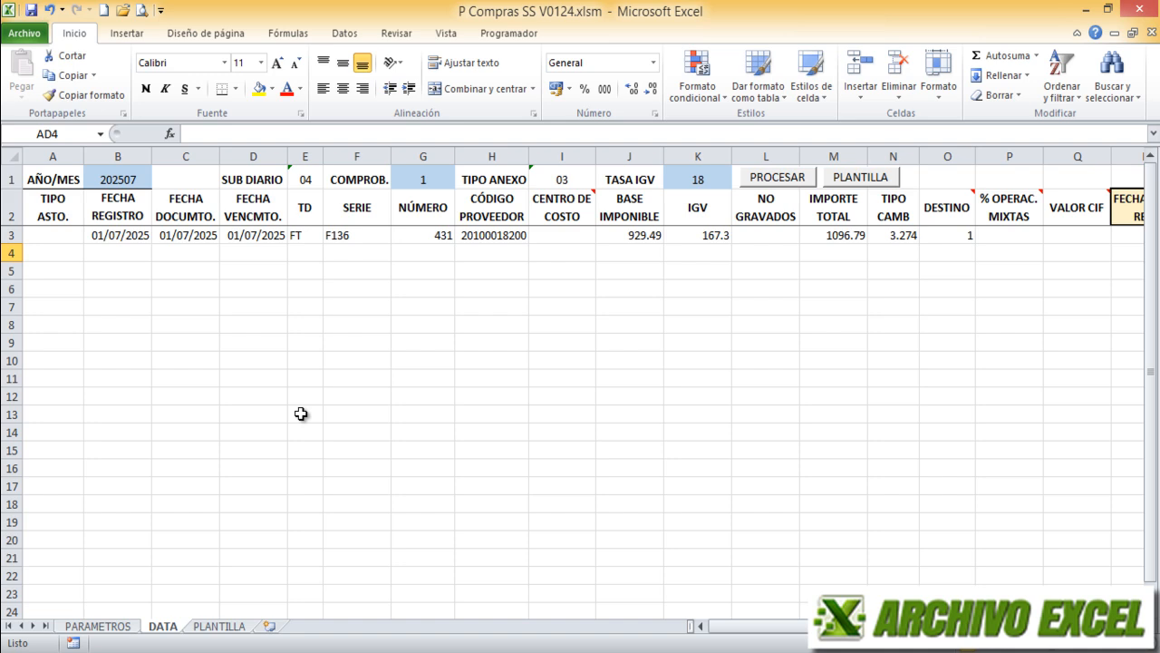
left_click(53, 236)
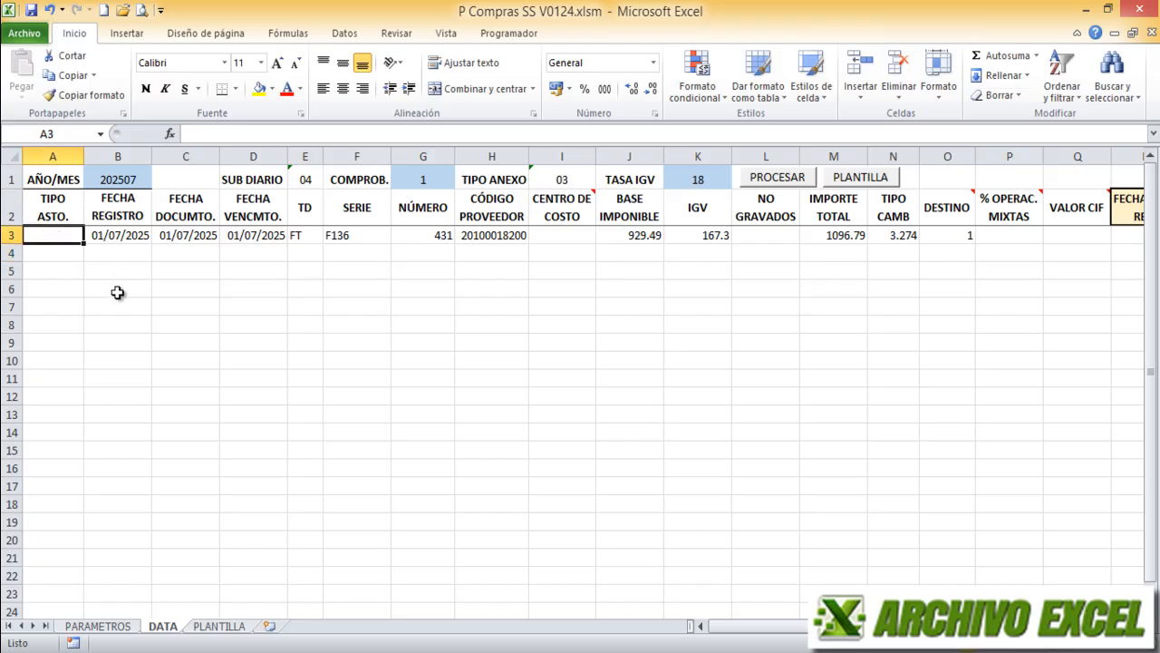
left_click(98, 626)
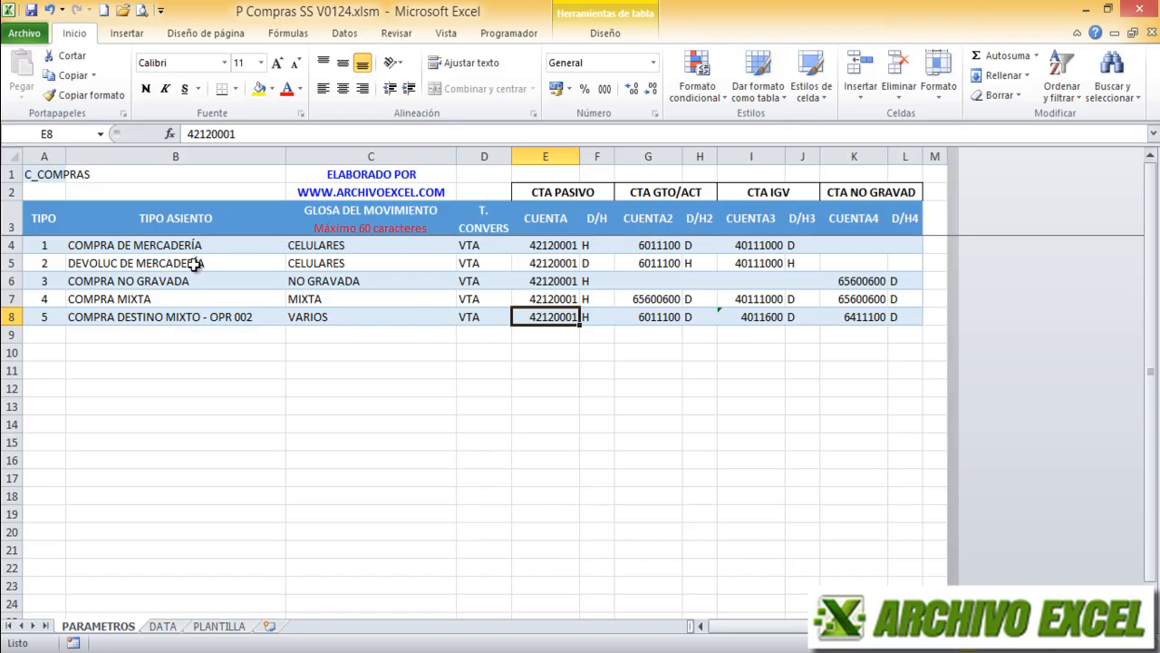
left_click(43, 247)
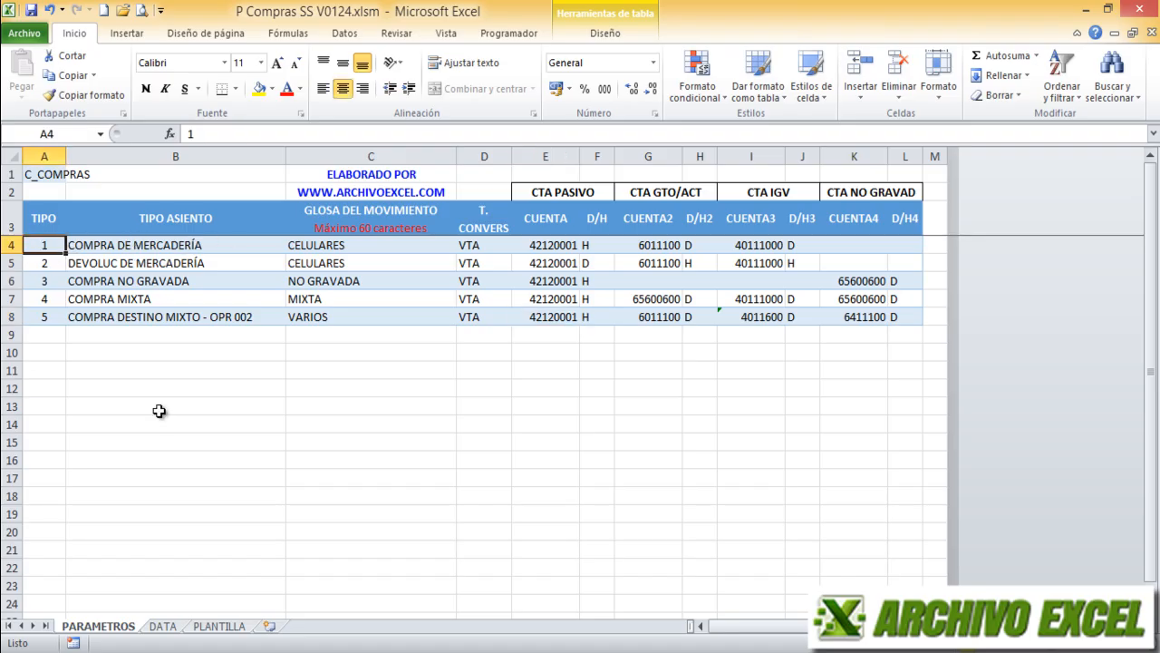
left_click(163, 626)
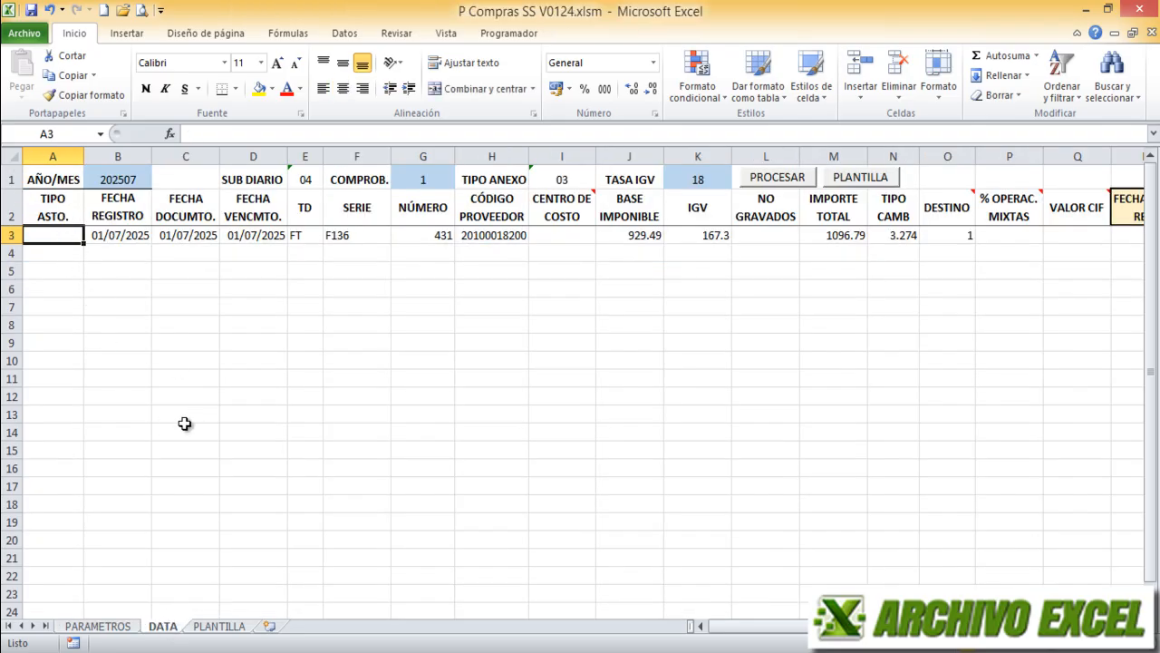
type("1")
key("Return")
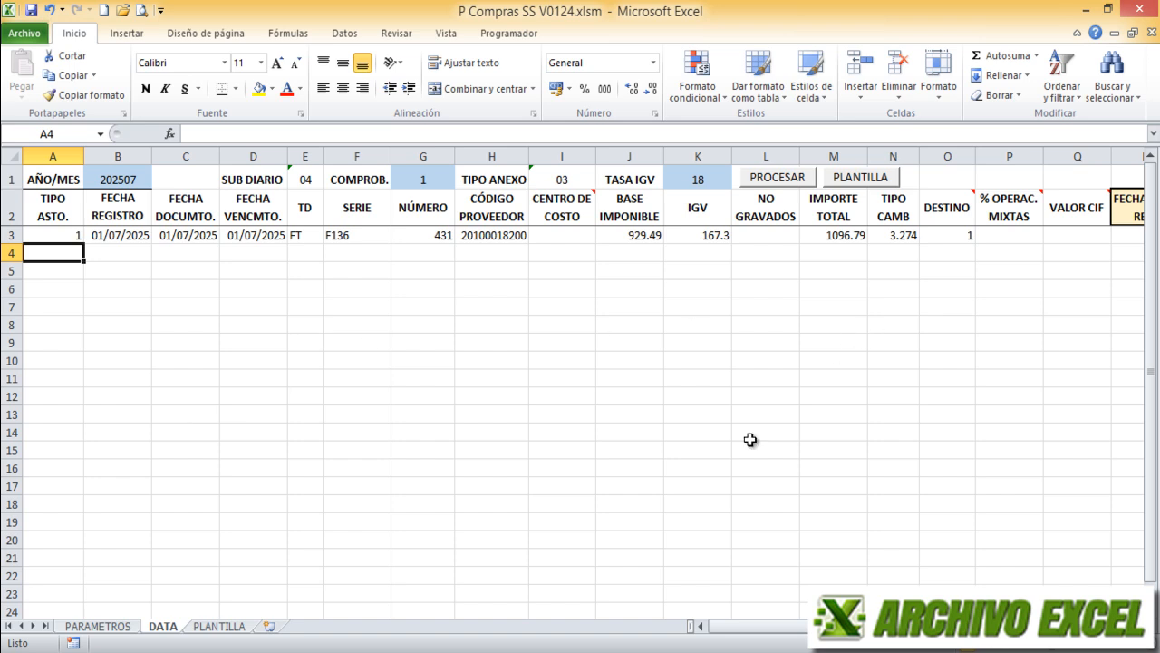
- Process the completed purchase row on the DATA sheet to generate its journal entry
left_click_drag(789, 629, 500, 541)
left_click(627, 376)
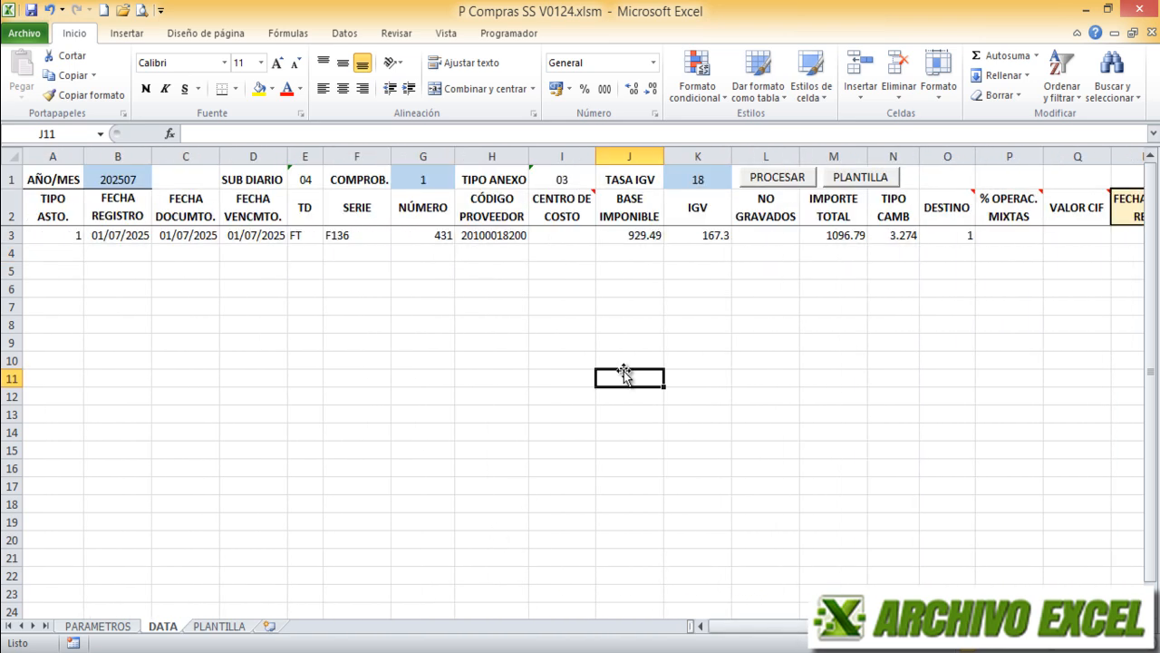
left_click(778, 179)
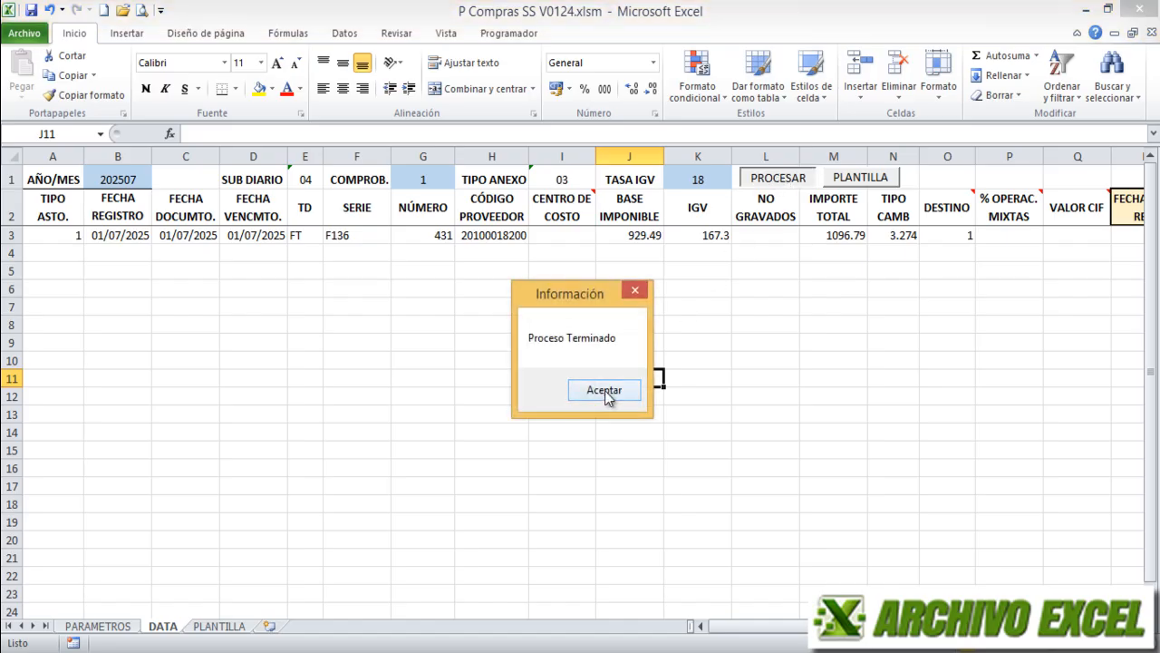
- Dismiss the completion notice and review the account, period, SUBDIARIO and COMPROBANTE columns of the generated entry in the PLANTILLA sheet
left_click(604, 390)
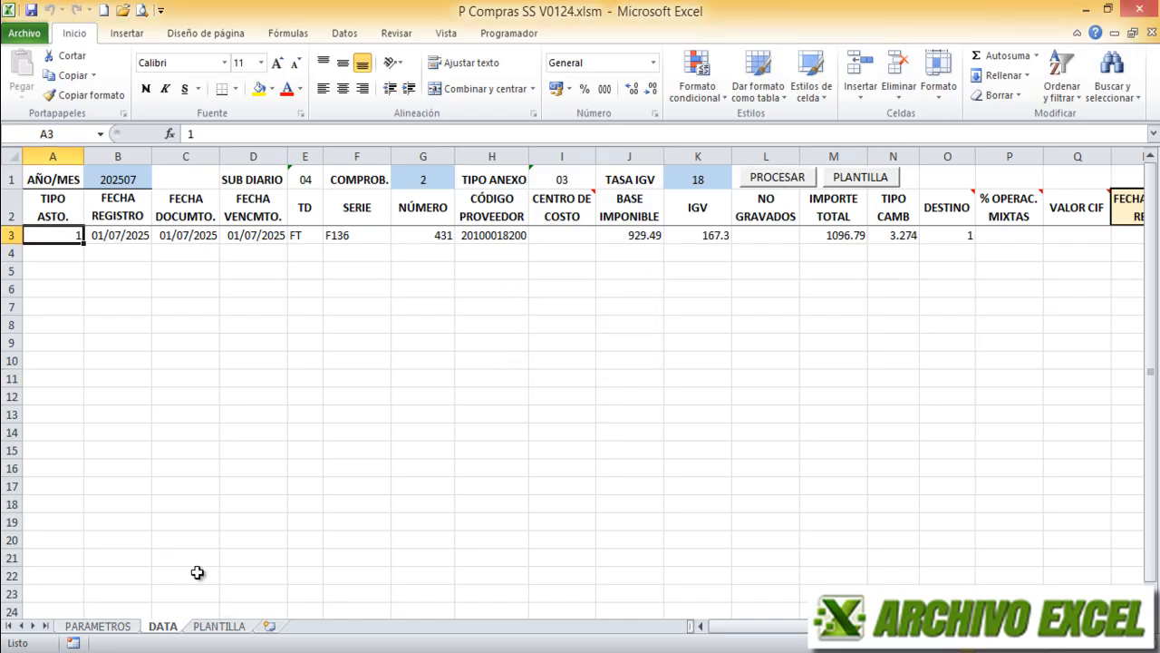
left_click(219, 627)
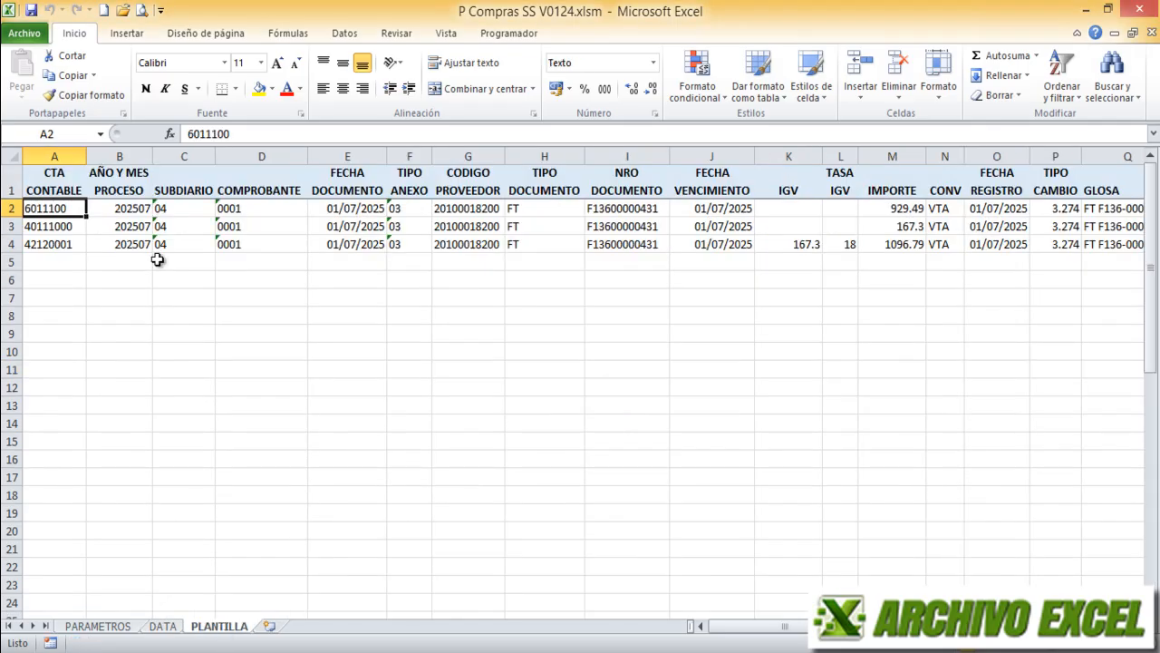
left_click(70, 243)
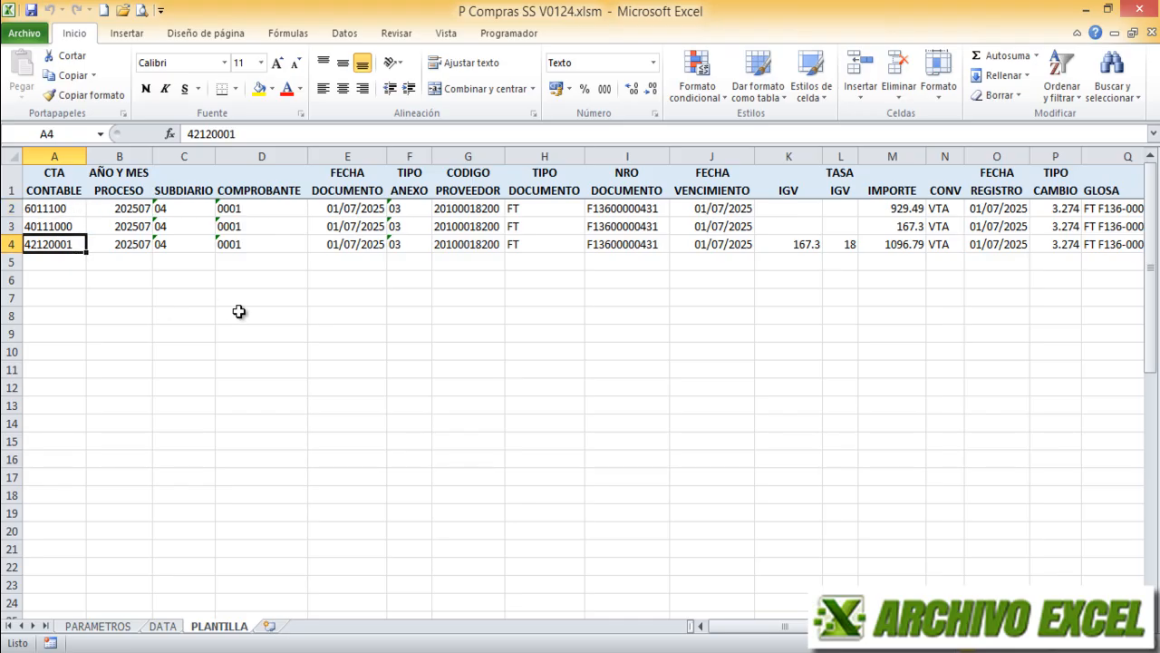
left_click(131, 209)
left_click(129, 241)
left_click(190, 210)
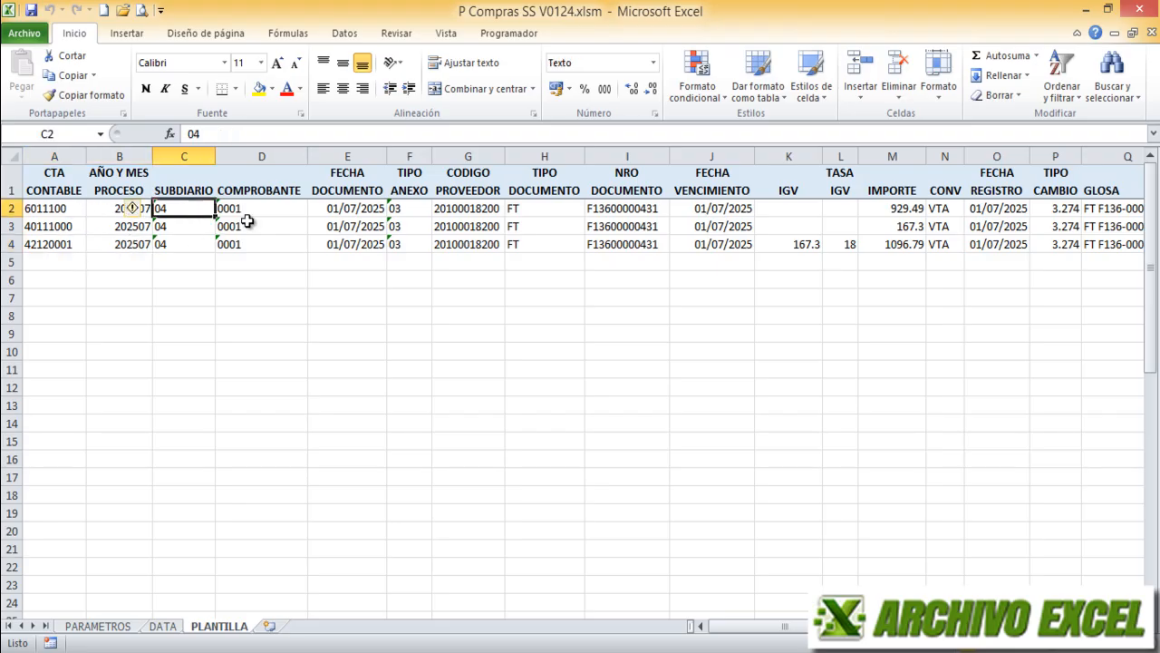
left_click(266, 209)
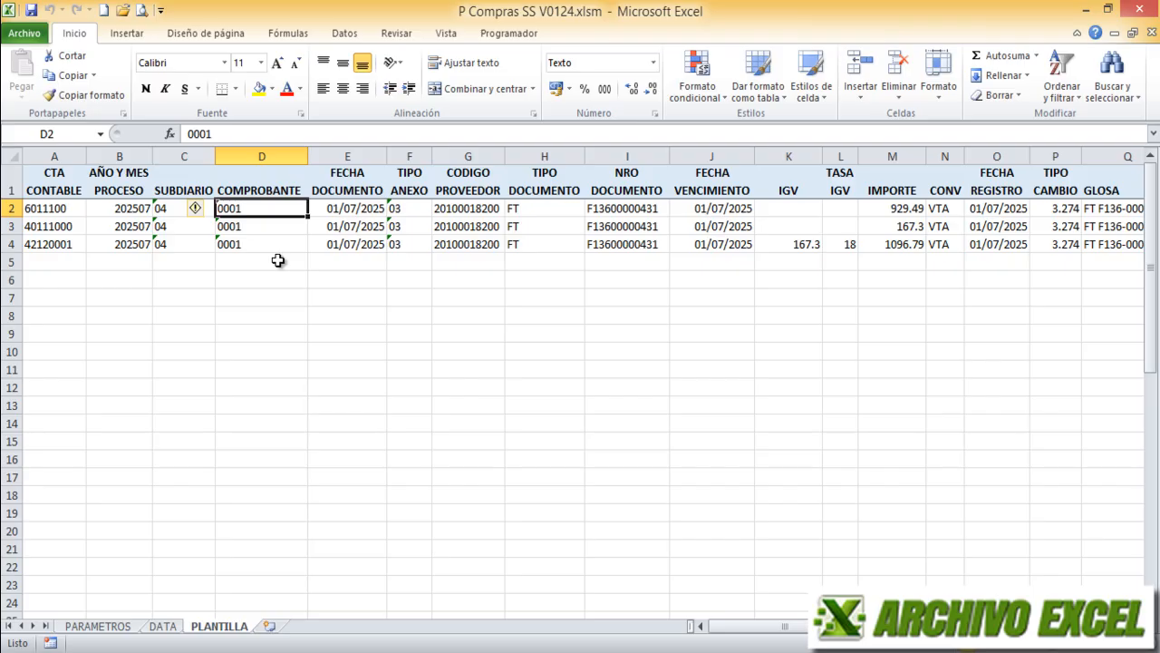
- Check the generated entry's columns from FECHA DOCUMENTO through FECHA VENCIMIENTO, including annex type, supplier code and document number
left_click(364, 214)
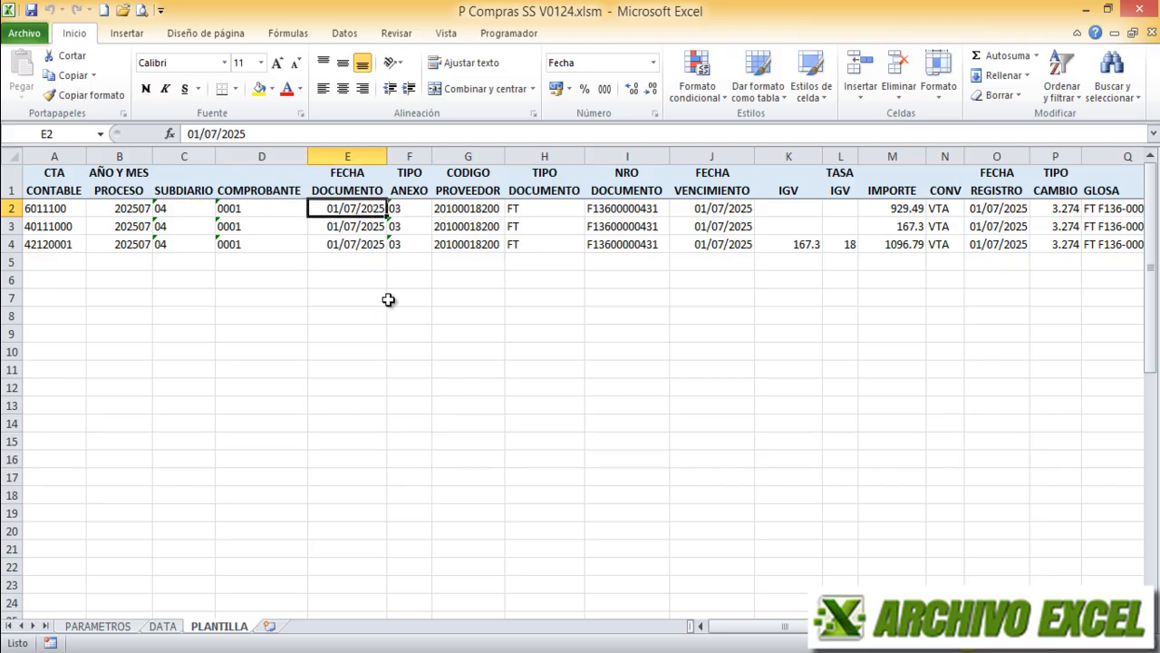
left_click(414, 210)
key("Right")
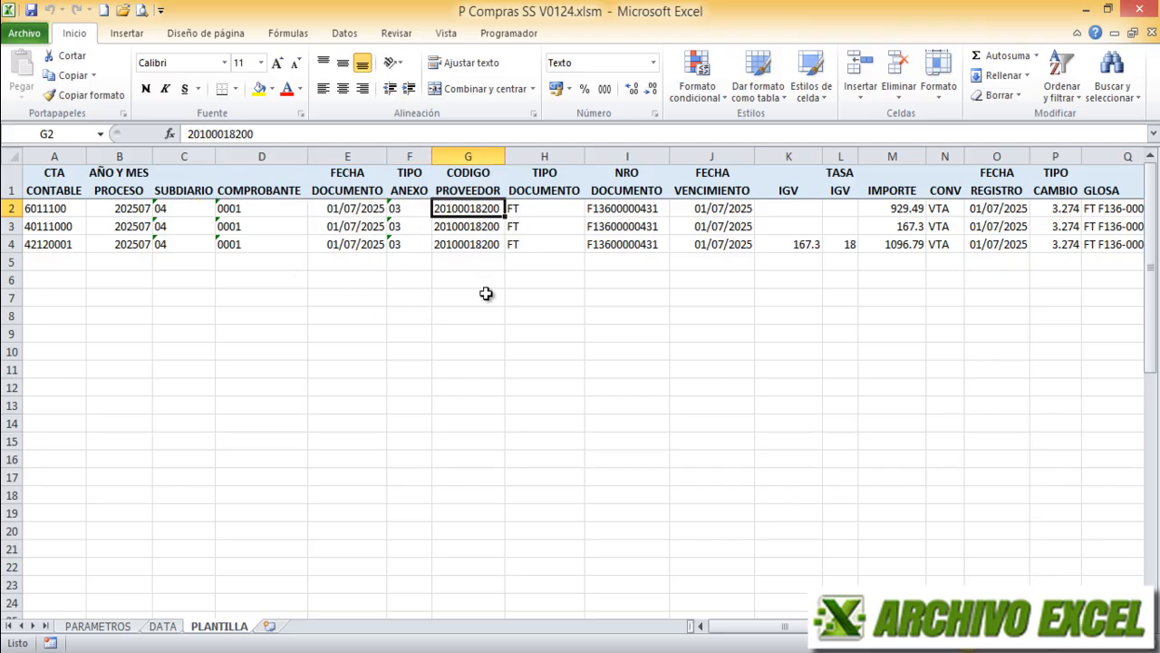
left_click(563, 208)
left_click(635, 208)
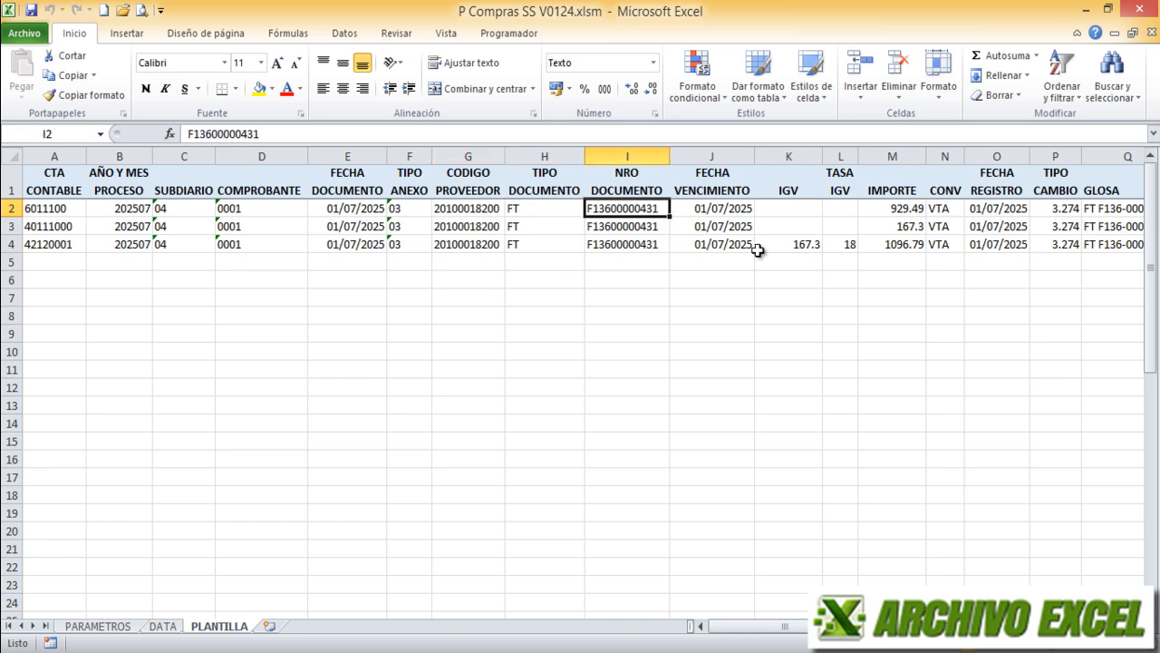
left_click(732, 208)
- Check the IGV and TASA IGV in row 4 and the IMPORTE of all three entry lines
scroll(433, 245, "right", 3)
left_click(433, 246)
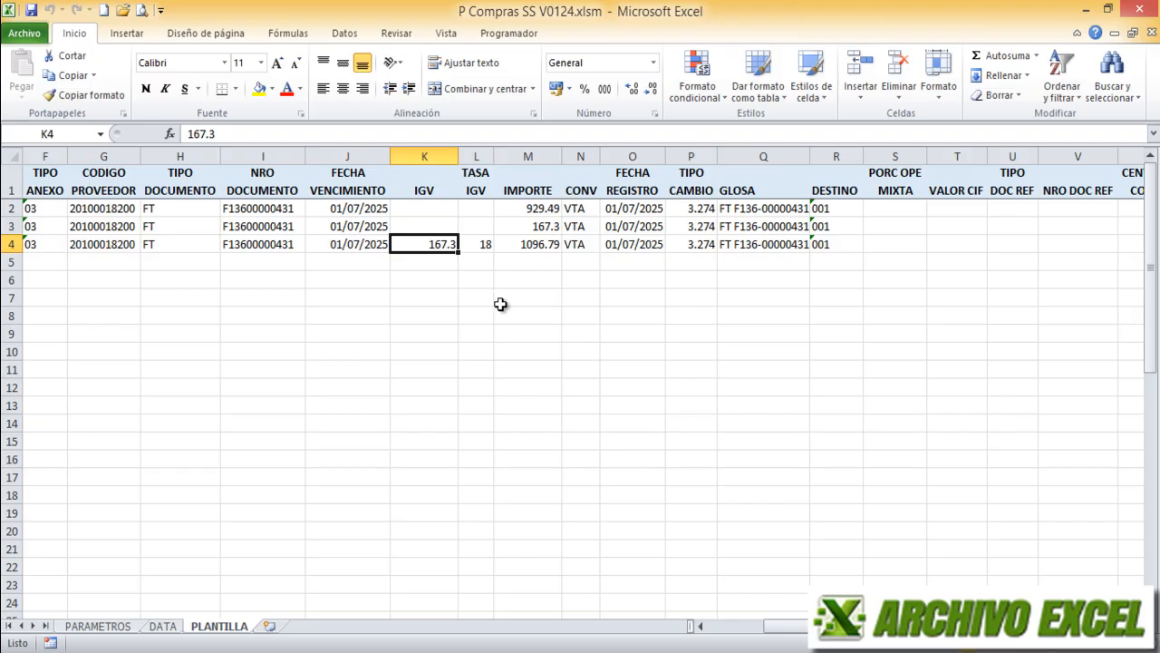
left_click(477, 243)
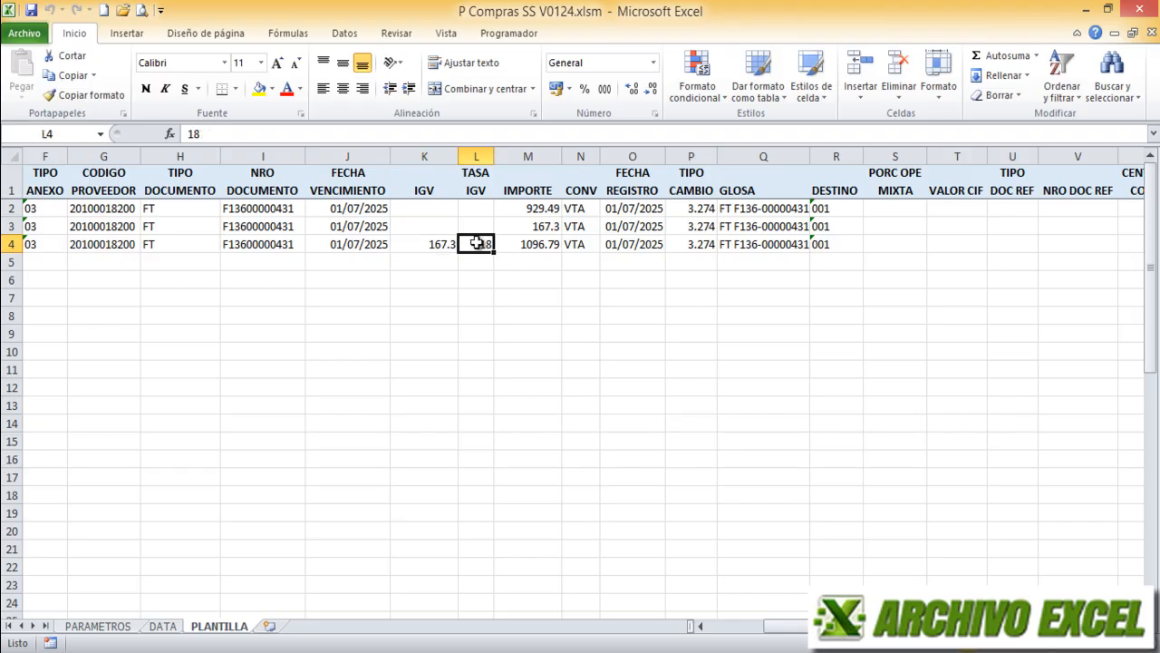
left_click(535, 209)
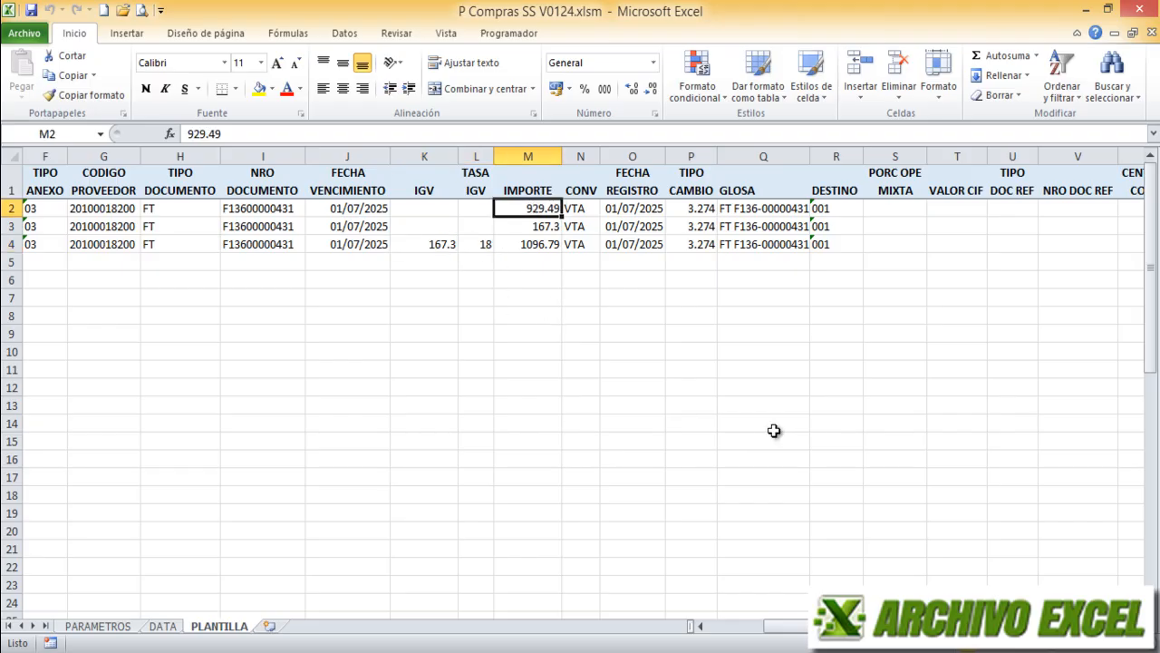
key("Down")
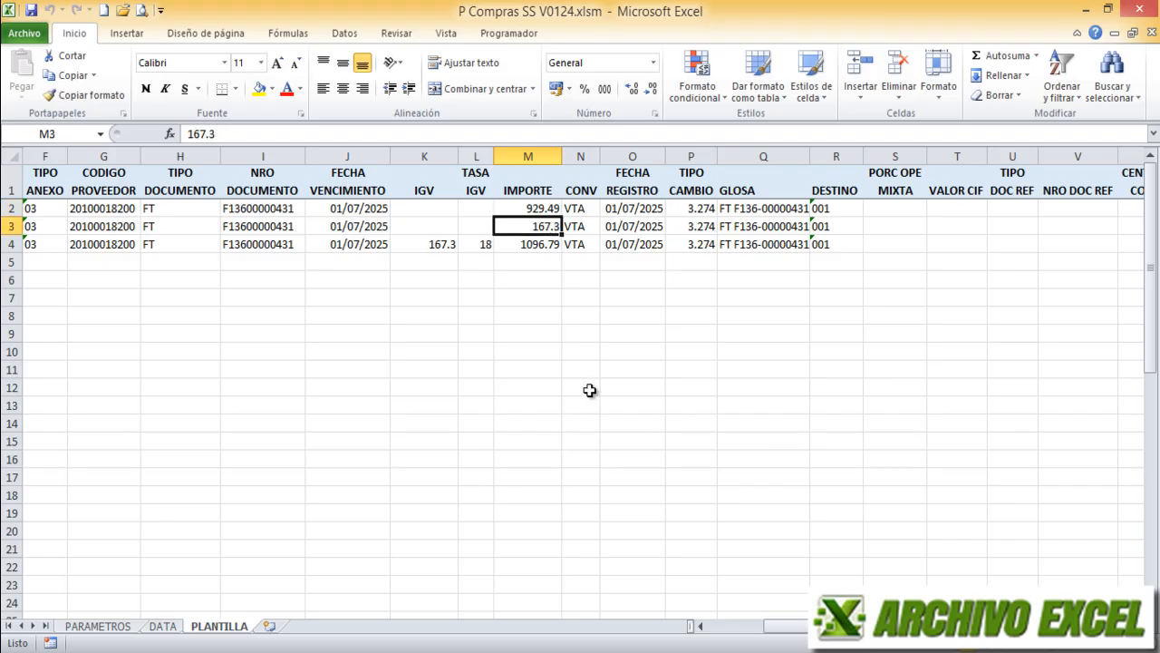
left_click(547, 245)
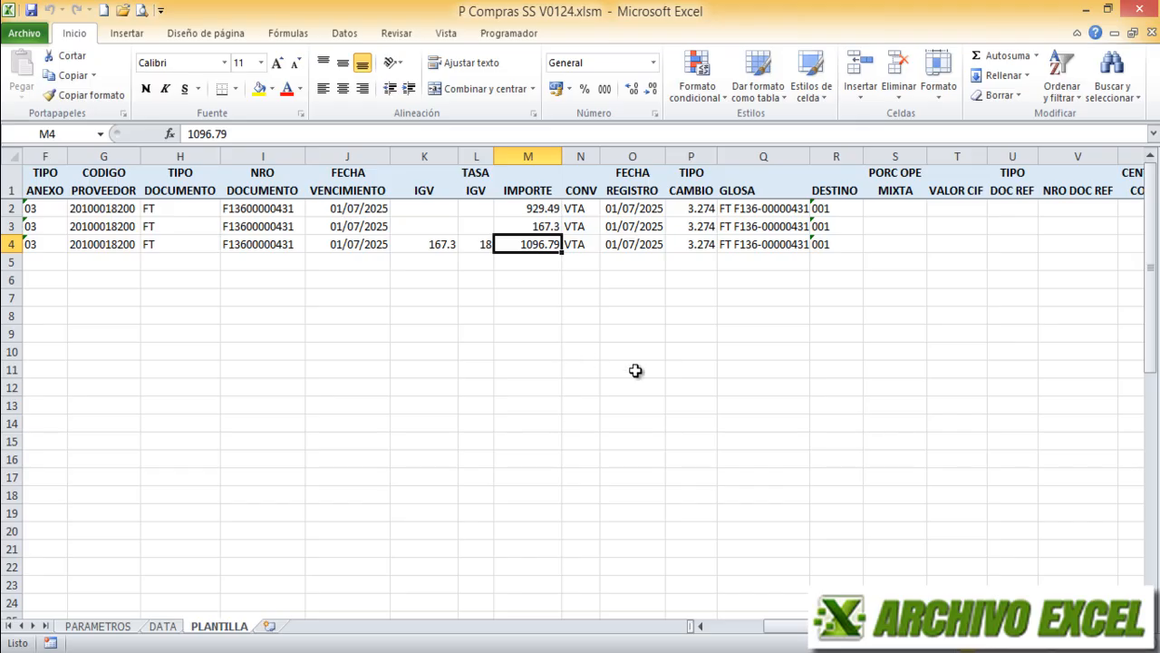
- Review the CONV column line by line, plus FECHA REGISTRO, TIPO CAMBIO and GLOSA in the first entry line
left_click(585, 207)
left_click(587, 226)
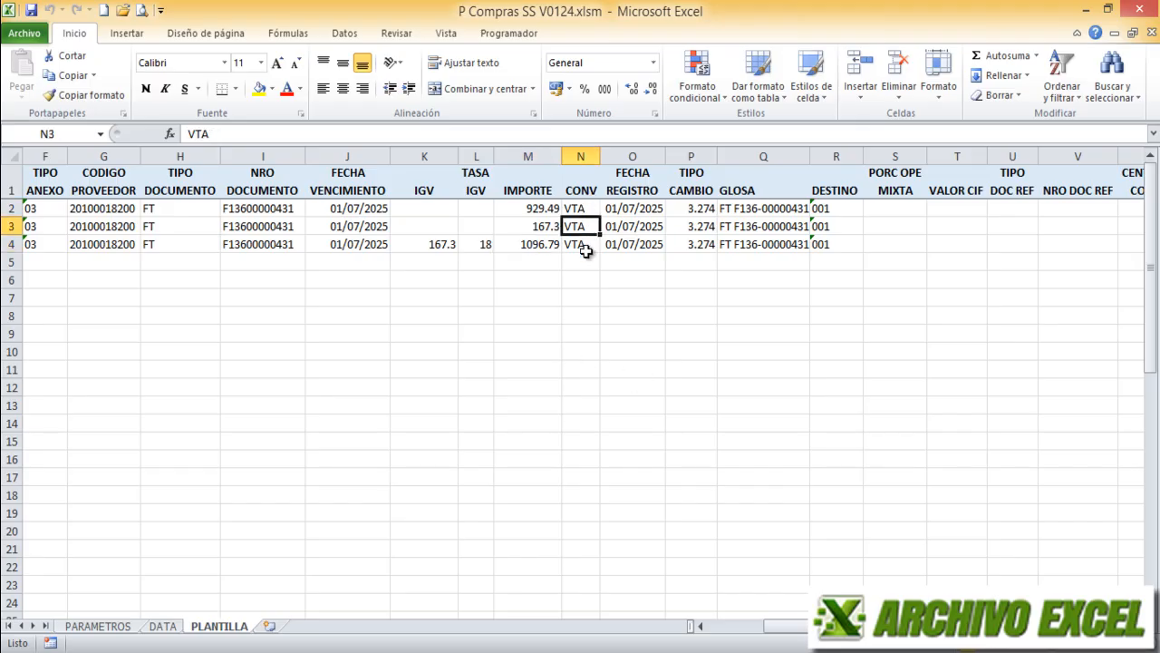
left_click(585, 249)
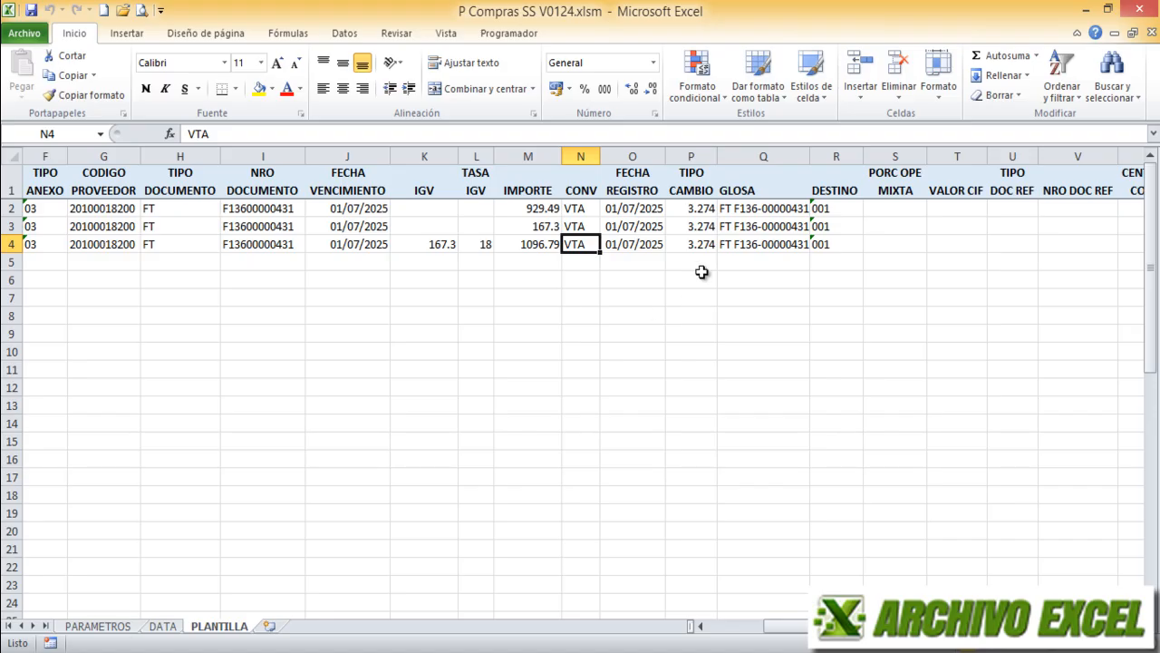
left_click(648, 208)
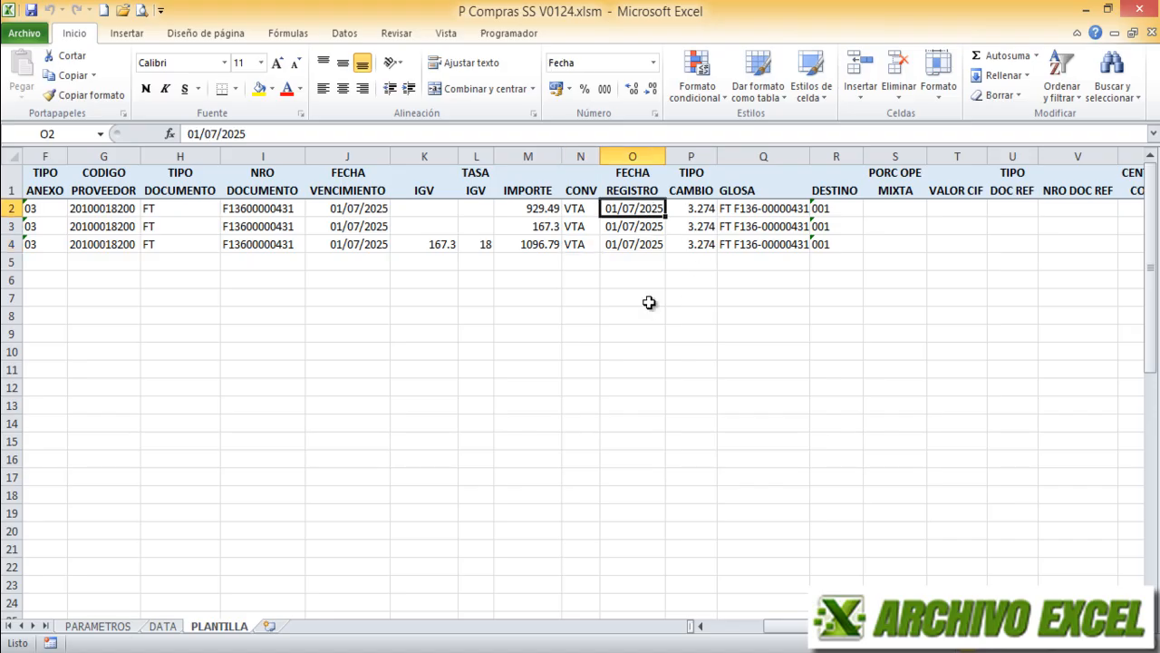
left_click(703, 212)
left_click(760, 210)
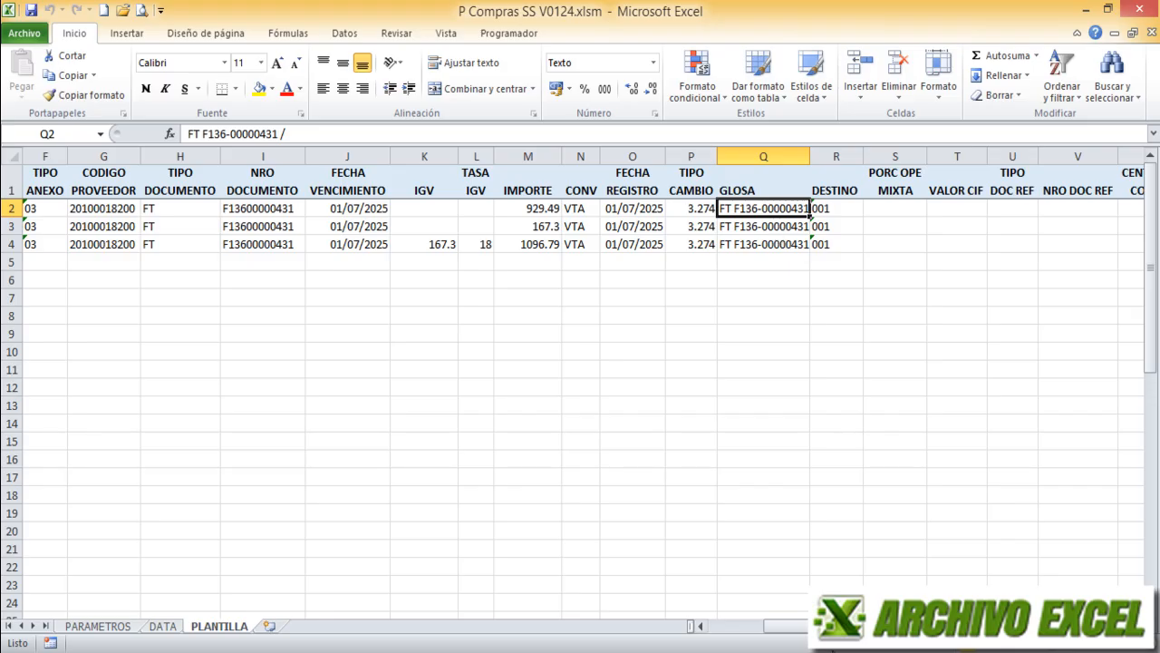
- Check DESTINO on each entry line and inspect the columns from PORC OPE MIXTA through CENTRO DE COSTOS
scroll(553, 208, "right", 4)
left_click(560, 204)
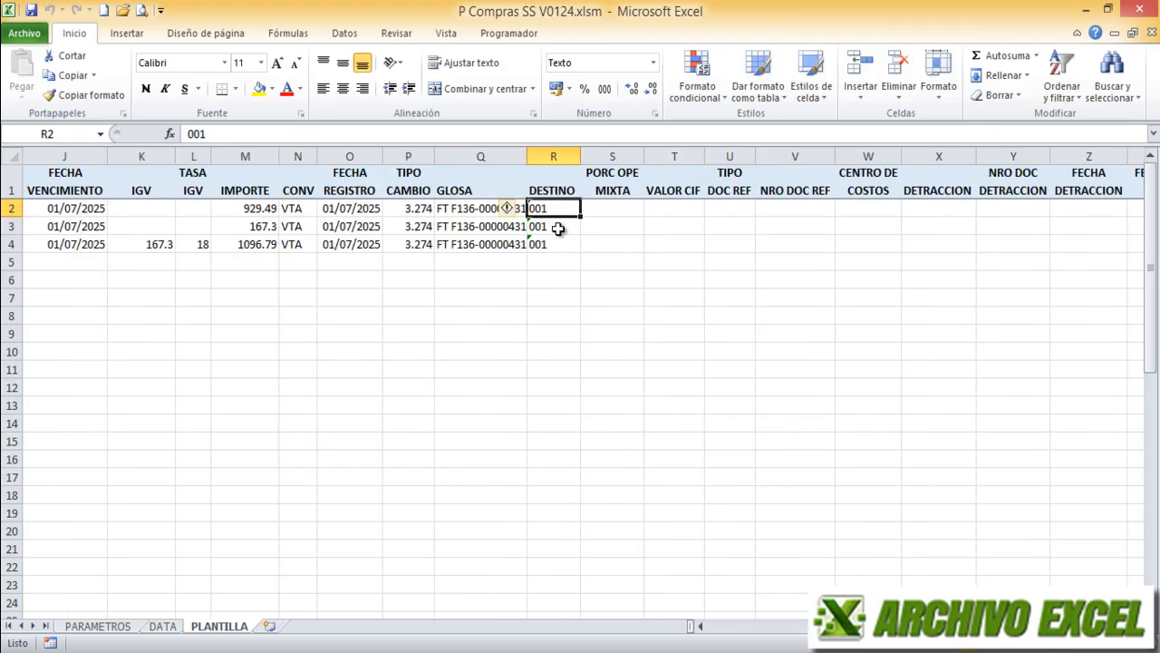
left_click(559, 227)
left_click(554, 243)
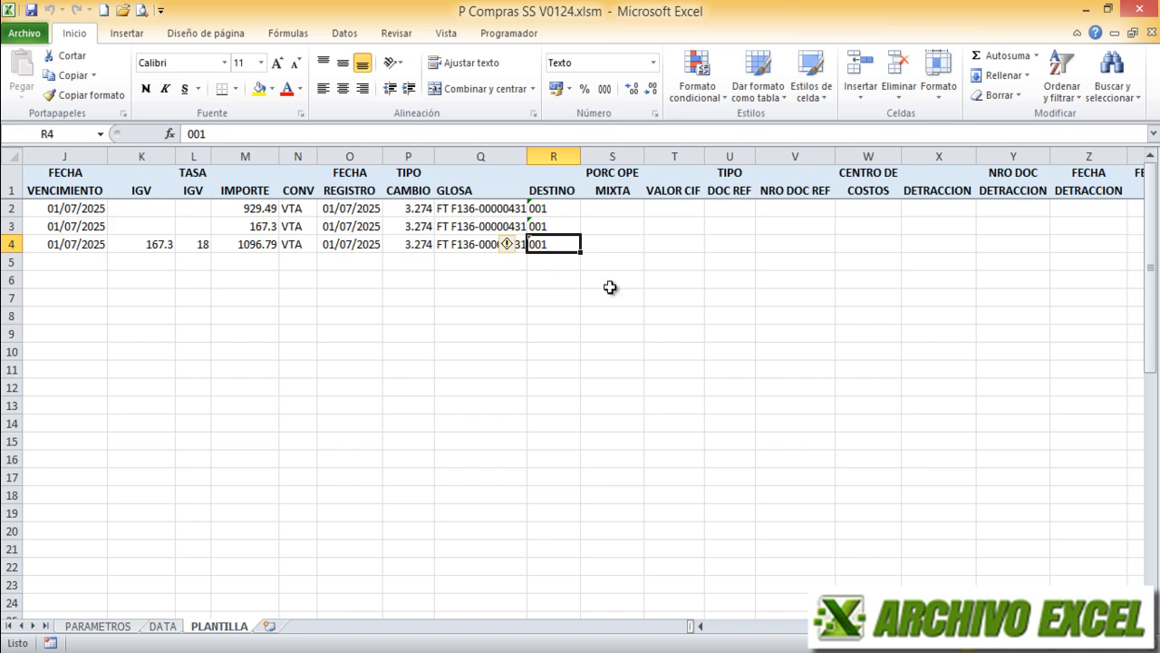
left_click(627, 206)
left_click(695, 209)
key("Right")
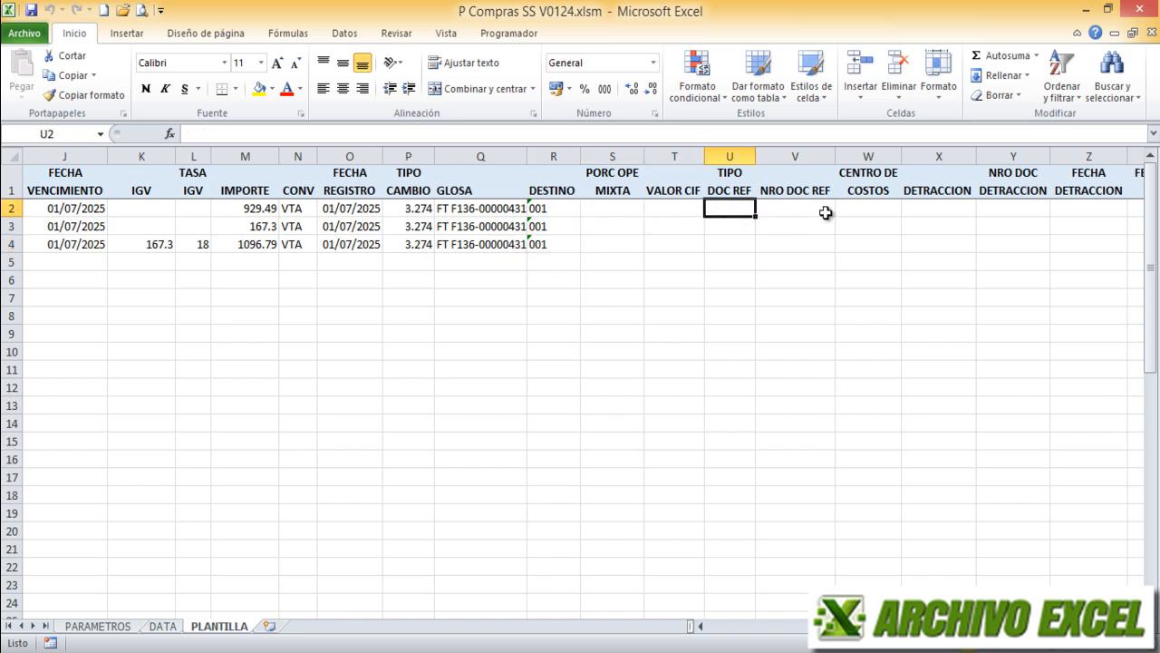
key("Right")
key("Right")
- Inspect the reference document and detraction columns, and check the first line's GLOSA MOVIMIENTO
scroll(396, 218, "right", 3)
left_click(387, 210)
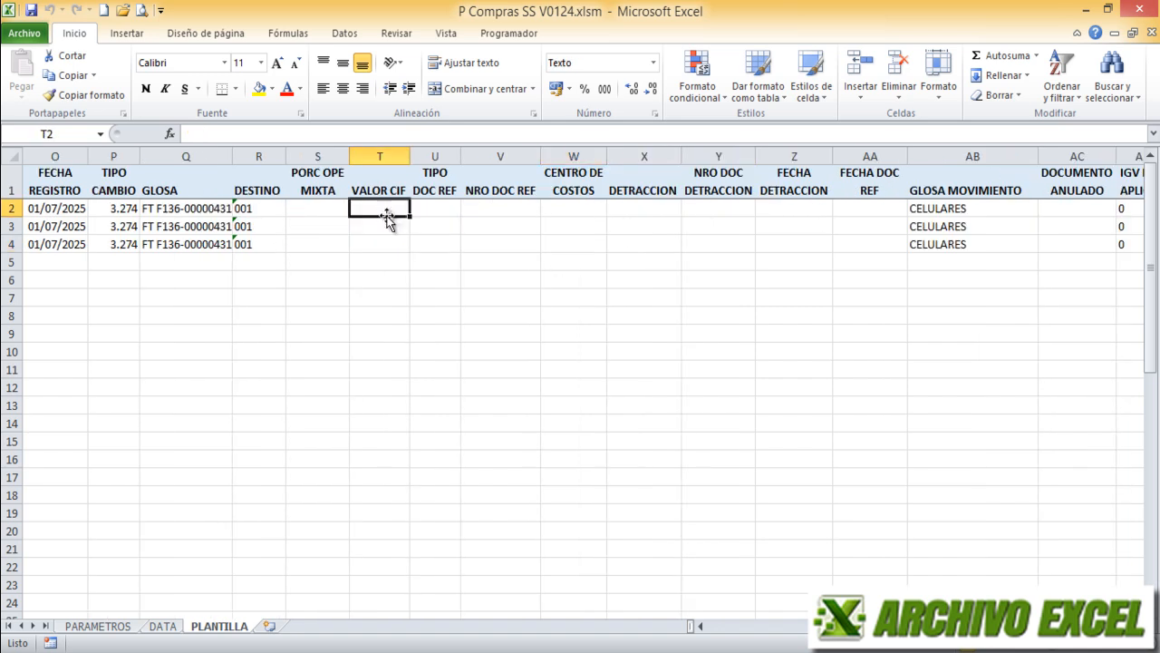
left_click(531, 209)
left_click(630, 221)
left_click(743, 223)
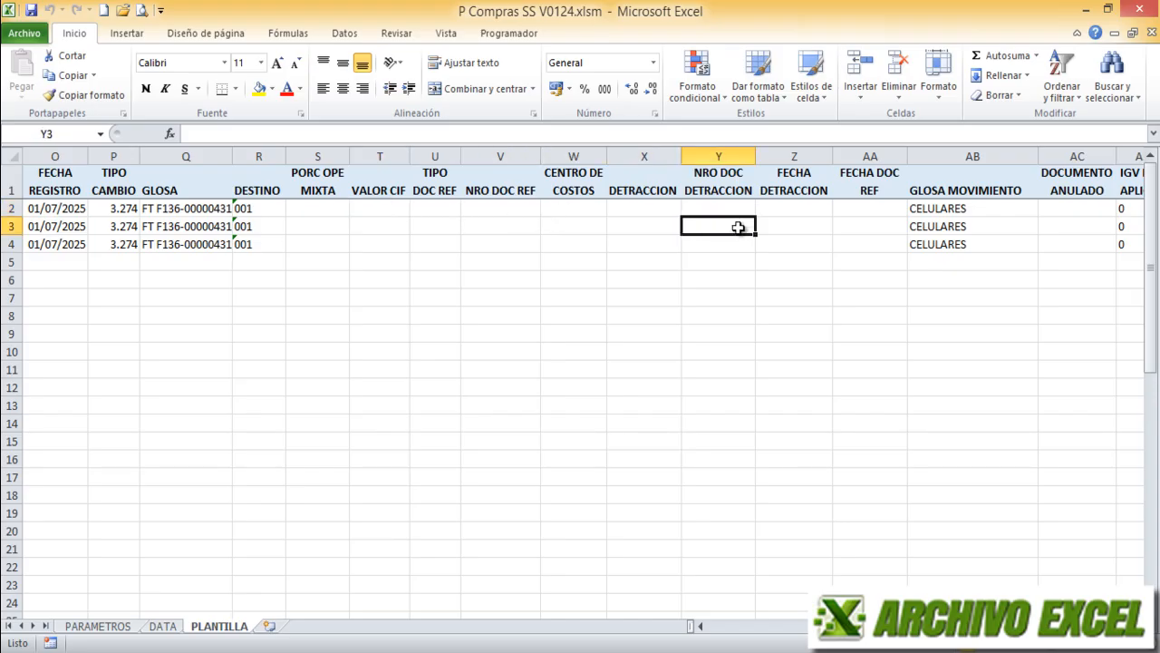
left_click(955, 208)
- Check DOCUMENTO ANULADO, IGV POR APLICAR, CODIGO DETRACCION and IMPORTACION in the first entry line
scroll(589, 208, "right", 4)
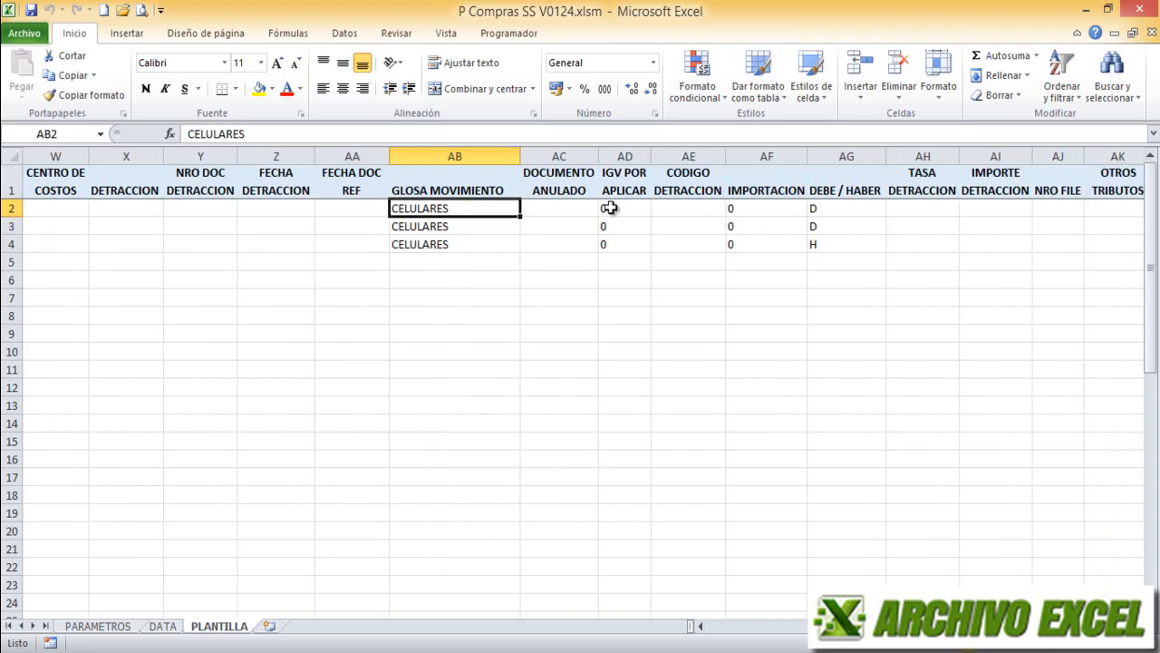
left_click(573, 208)
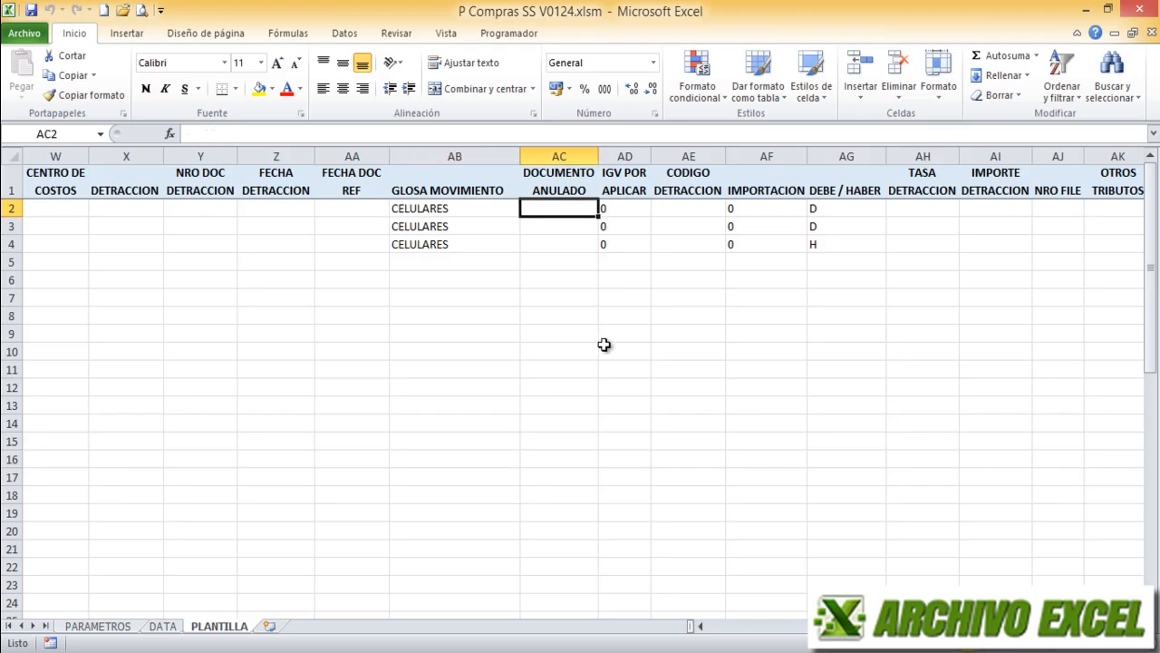
left_click(624, 208)
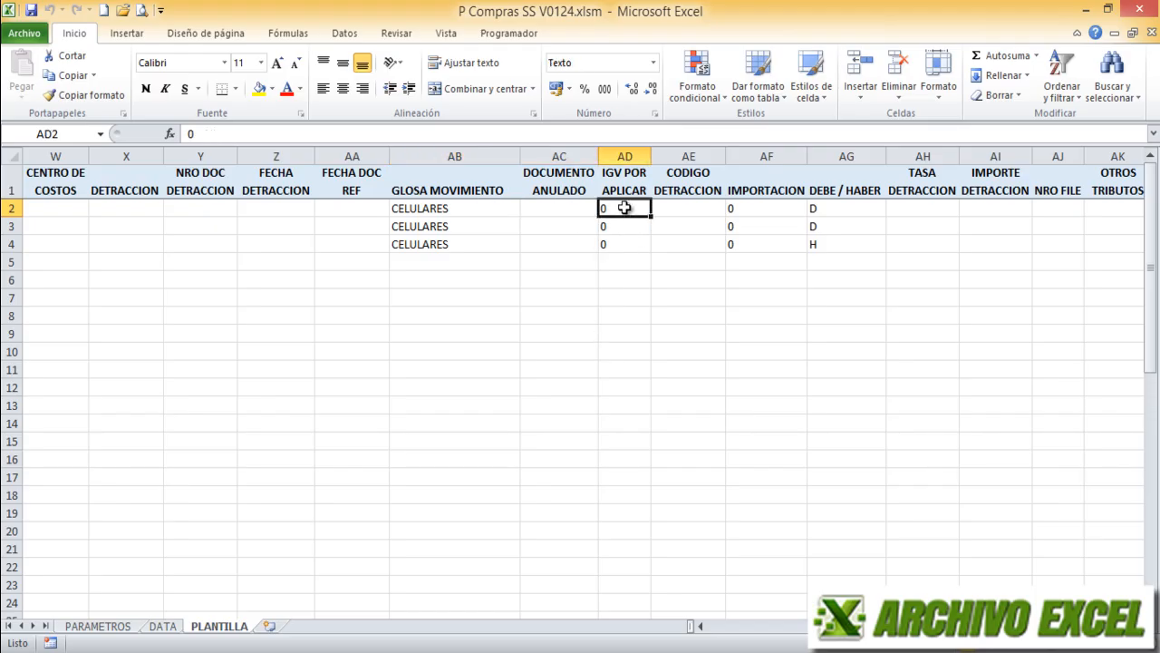
left_click(708, 208)
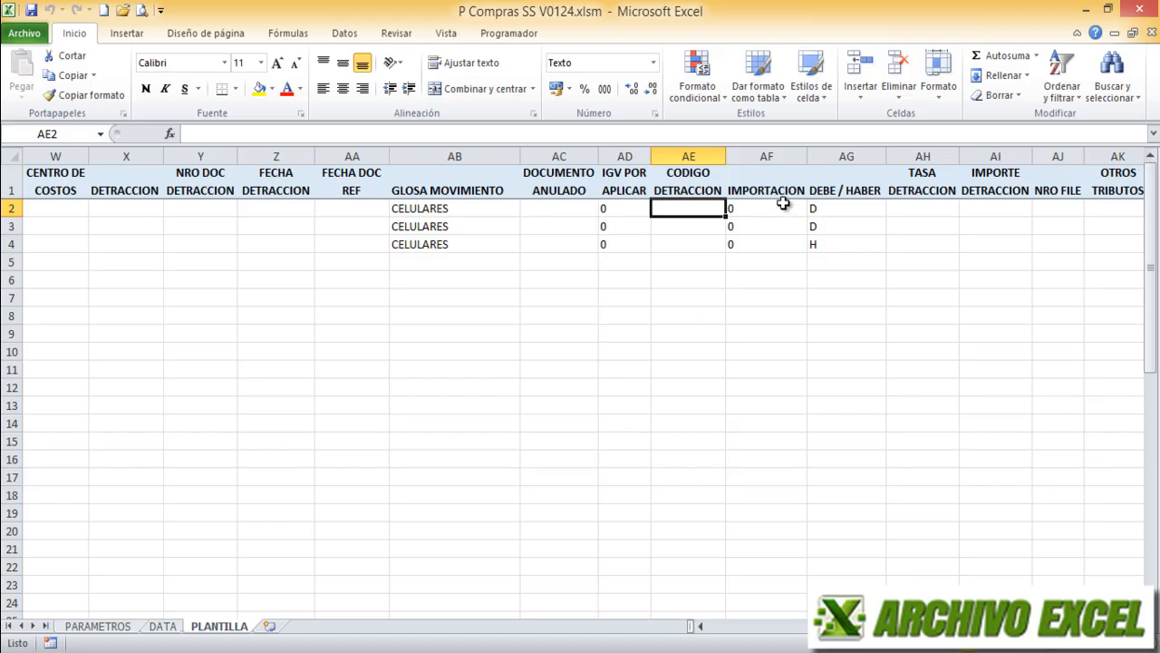
left_click(772, 209)
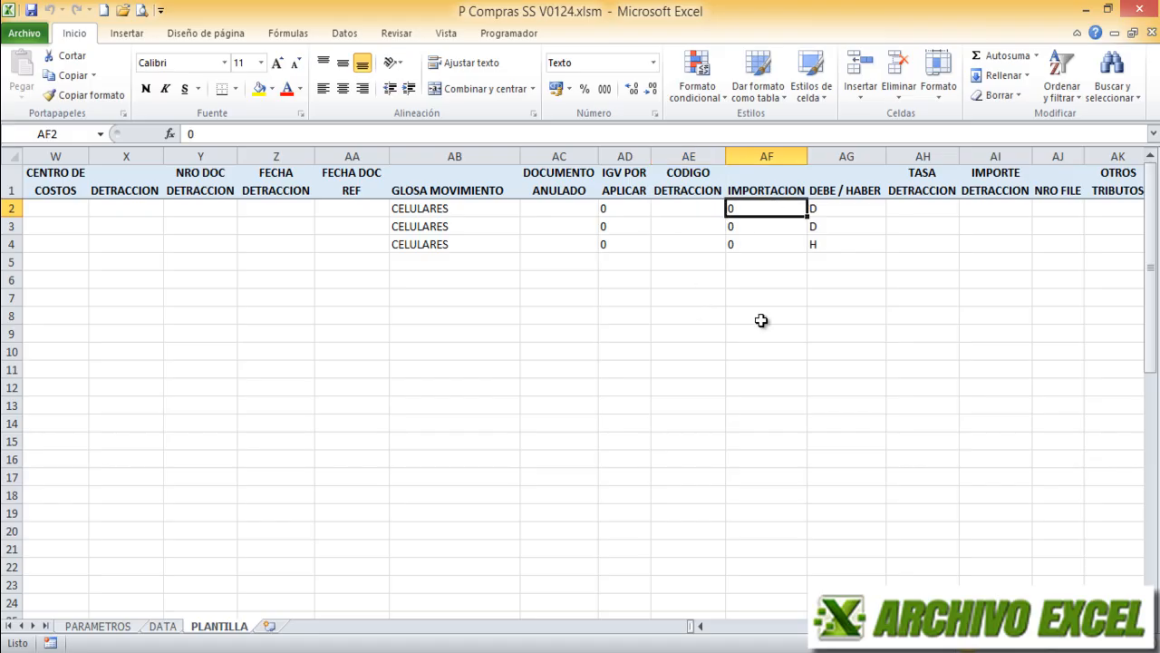
- Check DEBE / HABER on all three entry lines and inspect the detraction rate, detraction amount and NRO FILE columns
left_click(868, 208)
scroll(634, 227, "right", 3)
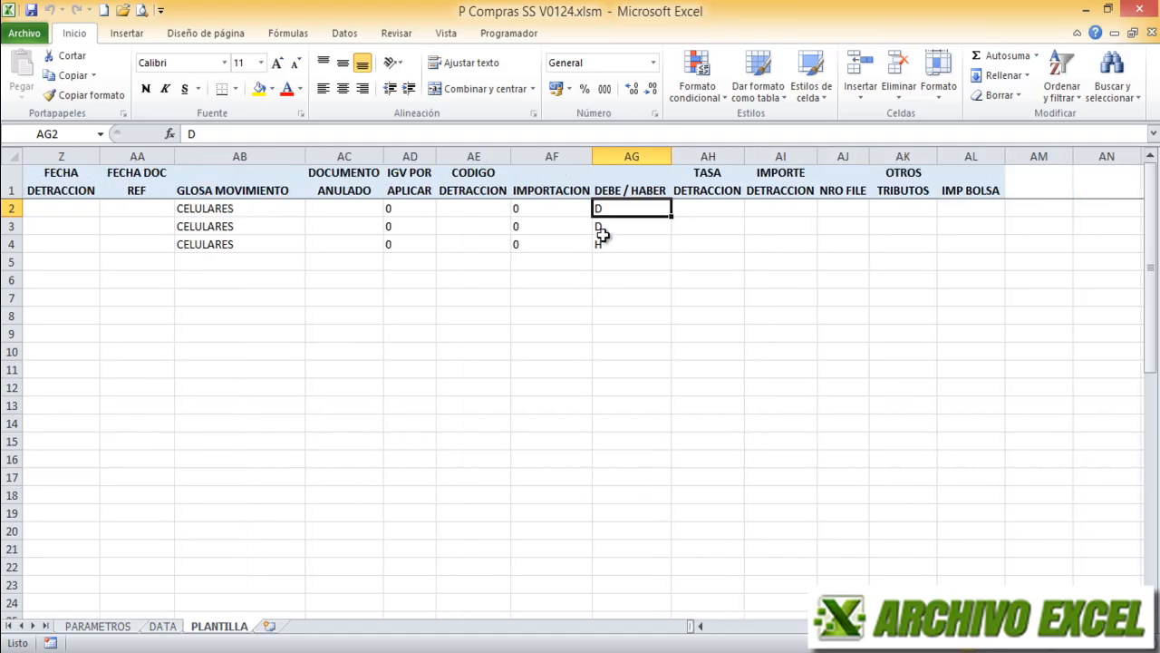
left_click(660, 227)
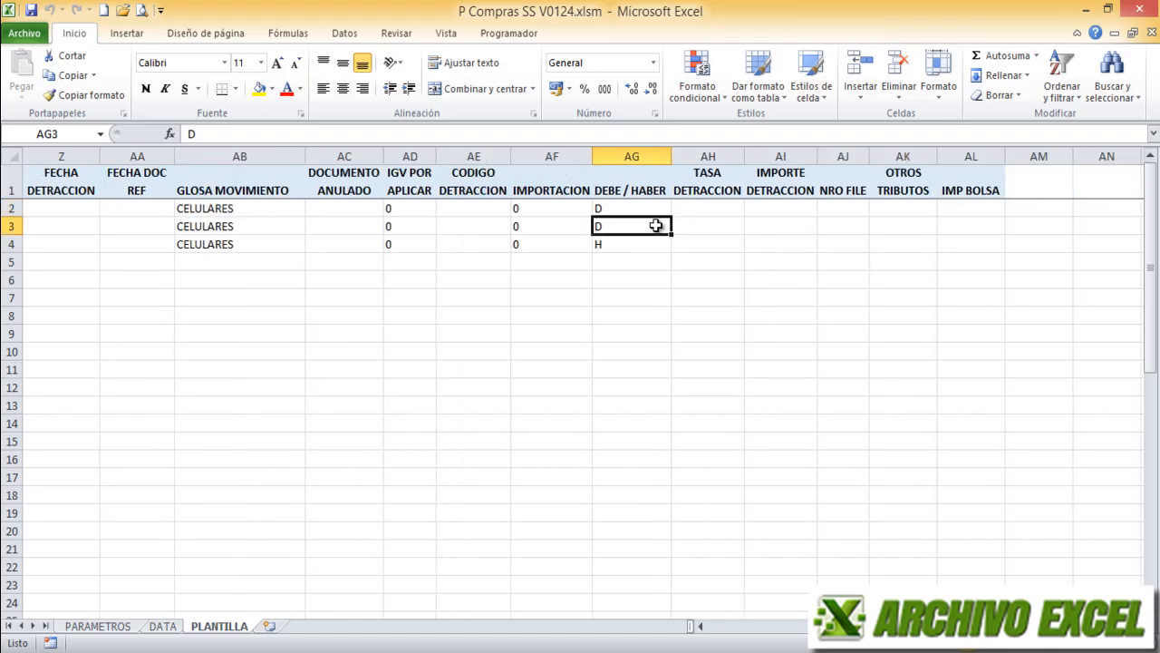
left_click(649, 247)
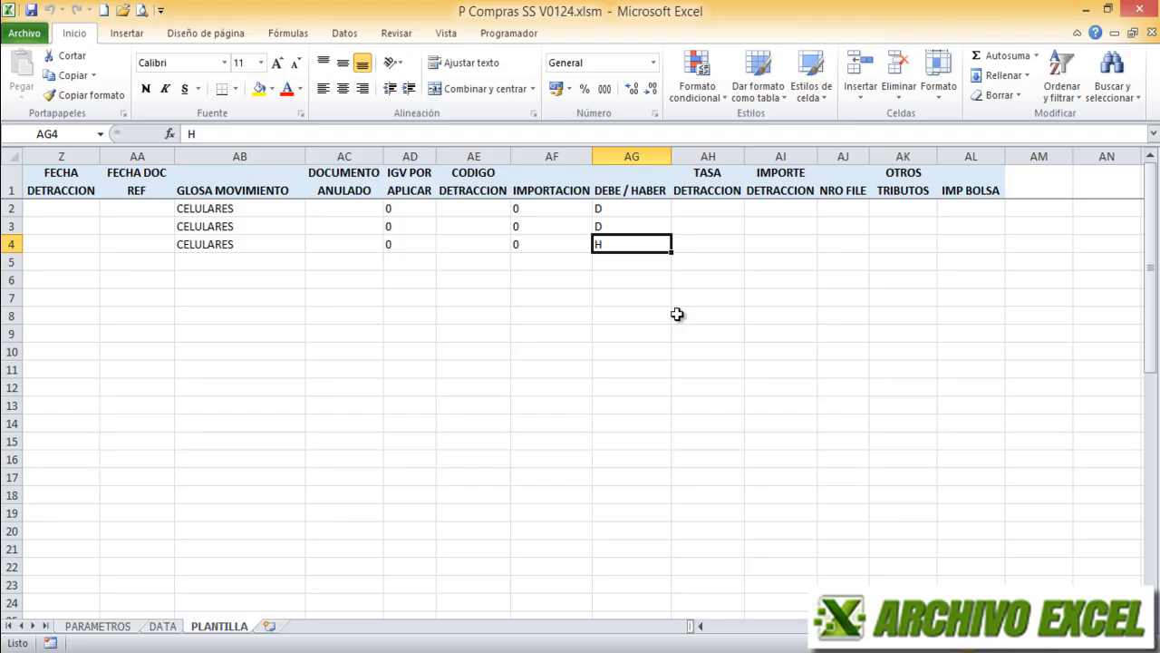
left_click(783, 208)
left_click(703, 207)
left_click(849, 207)
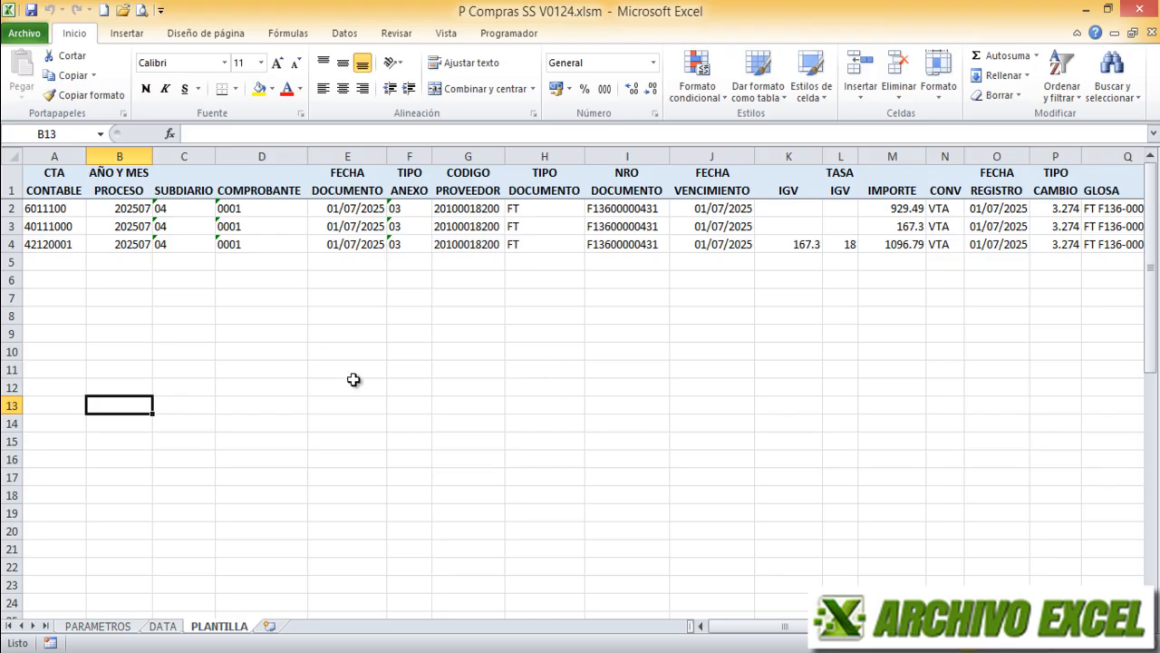
- Return to the DATA sheet and review the document type (TD) of each additional purchase in rows 4 to 10
left_click(164, 626)
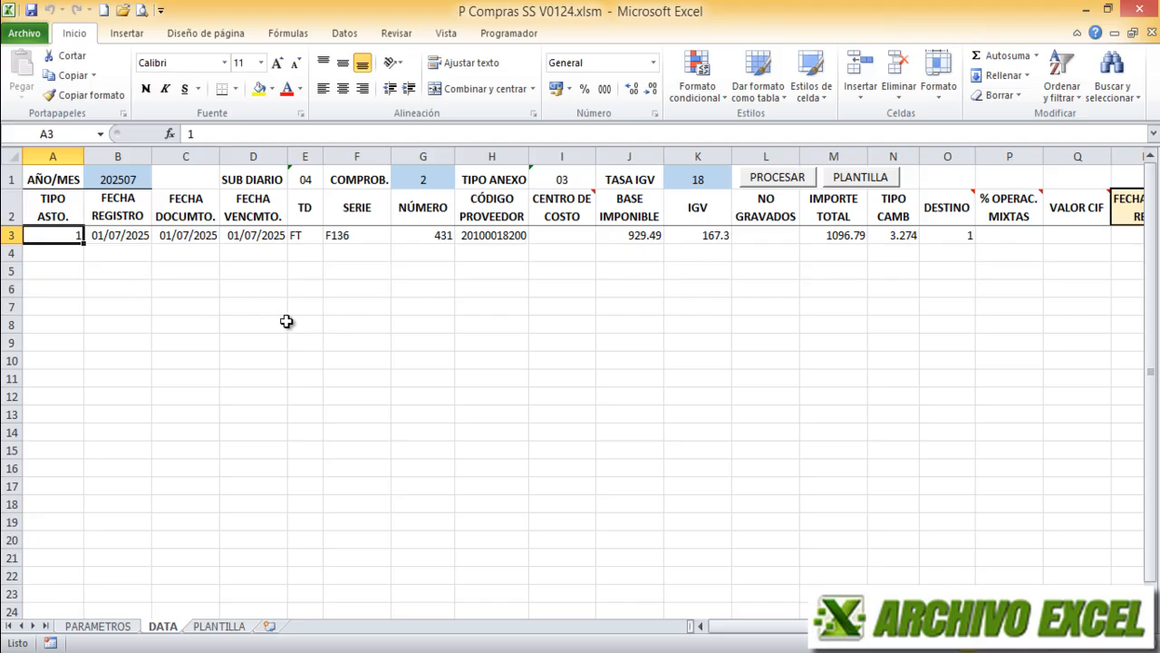
left_click(212, 429)
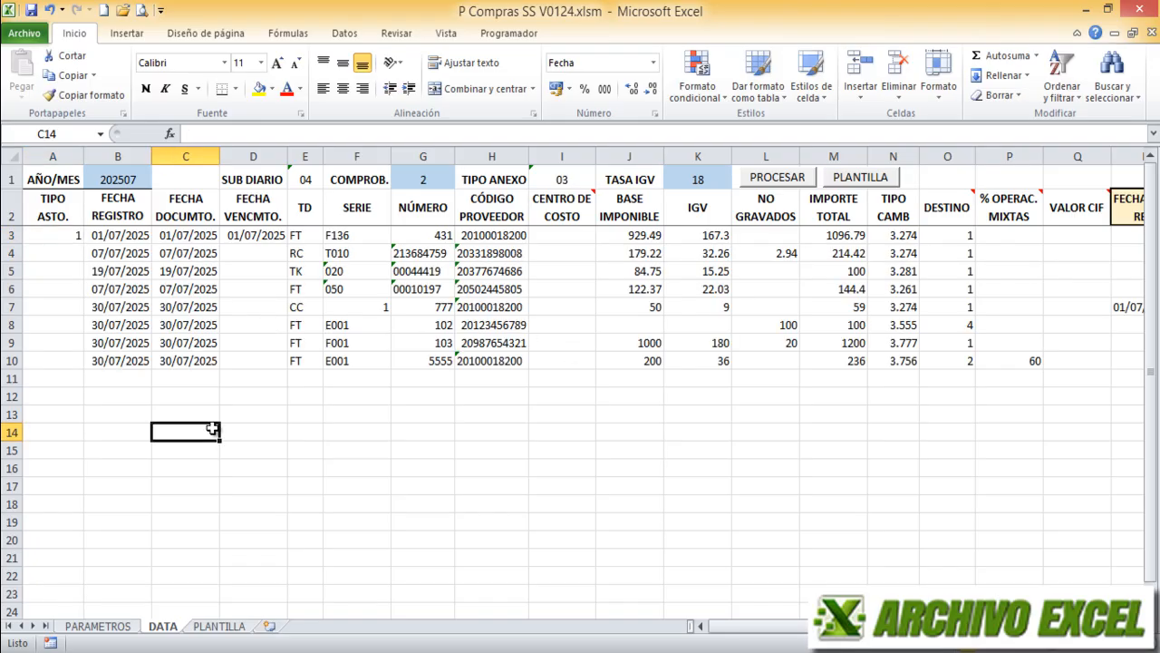
left_click(306, 392)
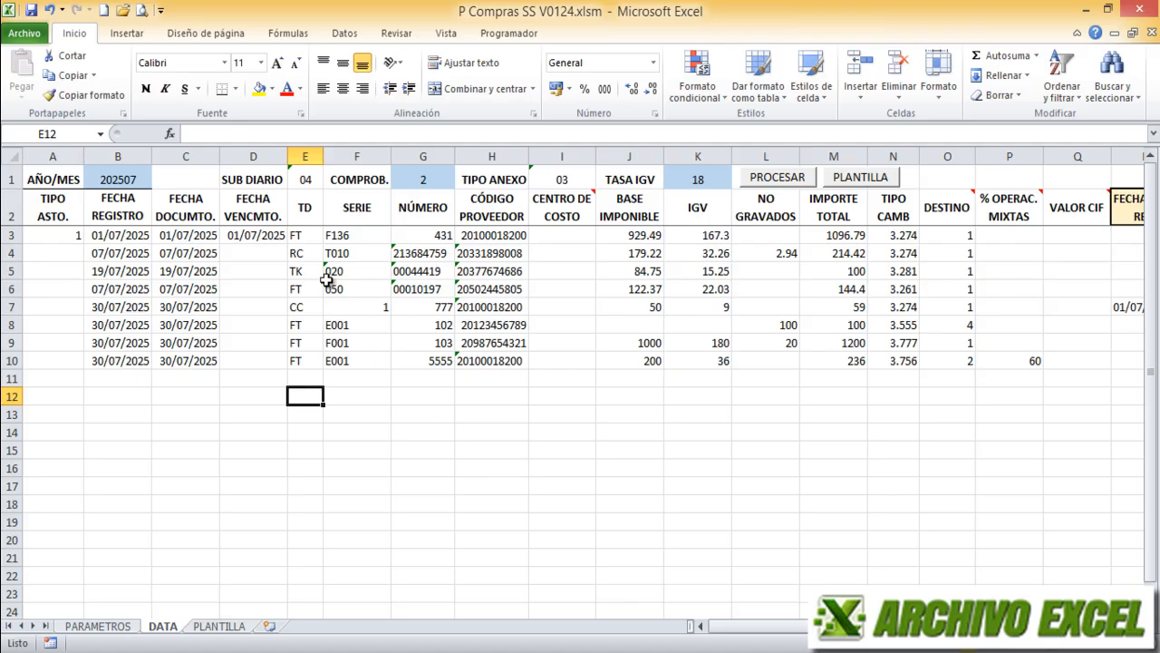
left_click(309, 255)
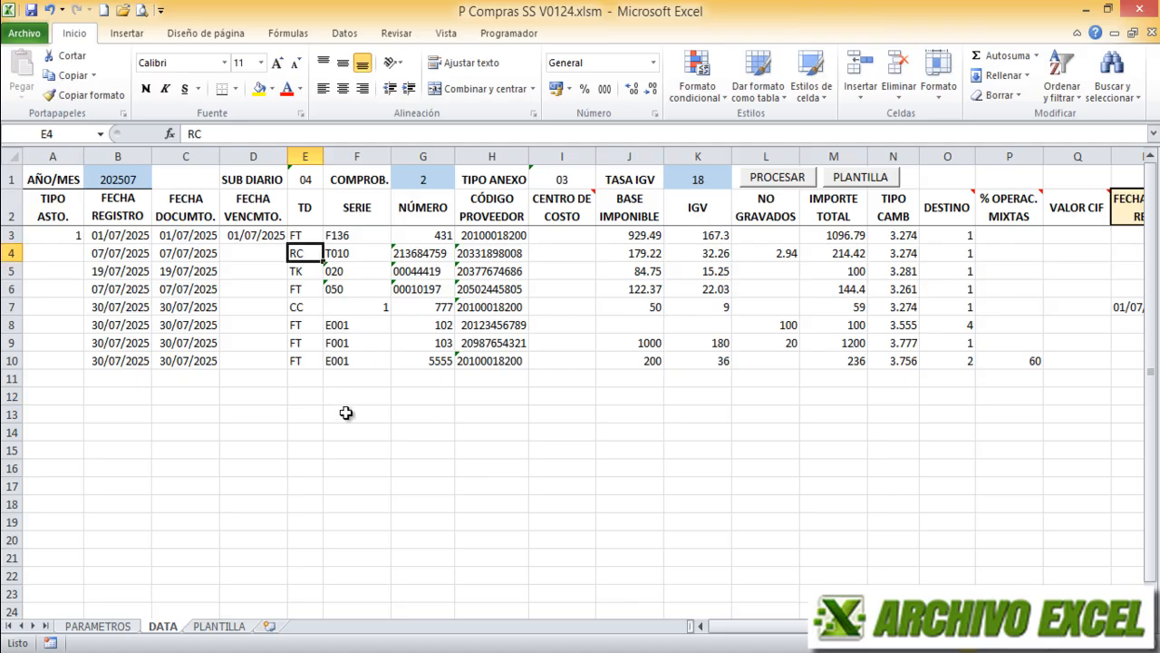
left_click(309, 274)
left_click(311, 290)
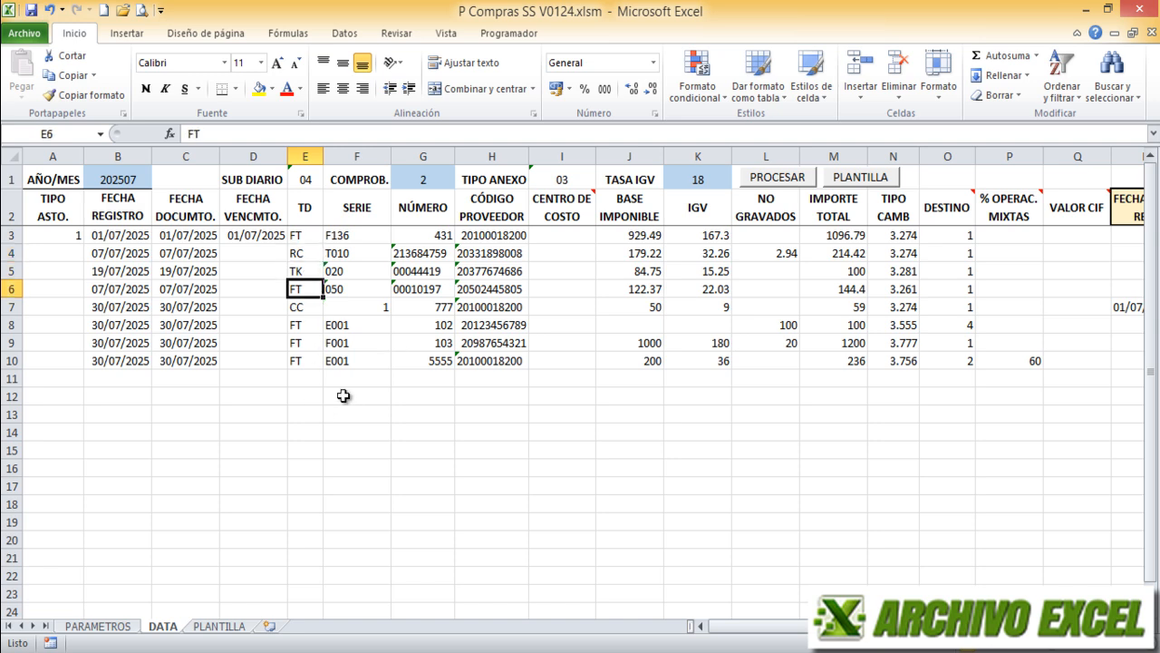
left_click(316, 308)
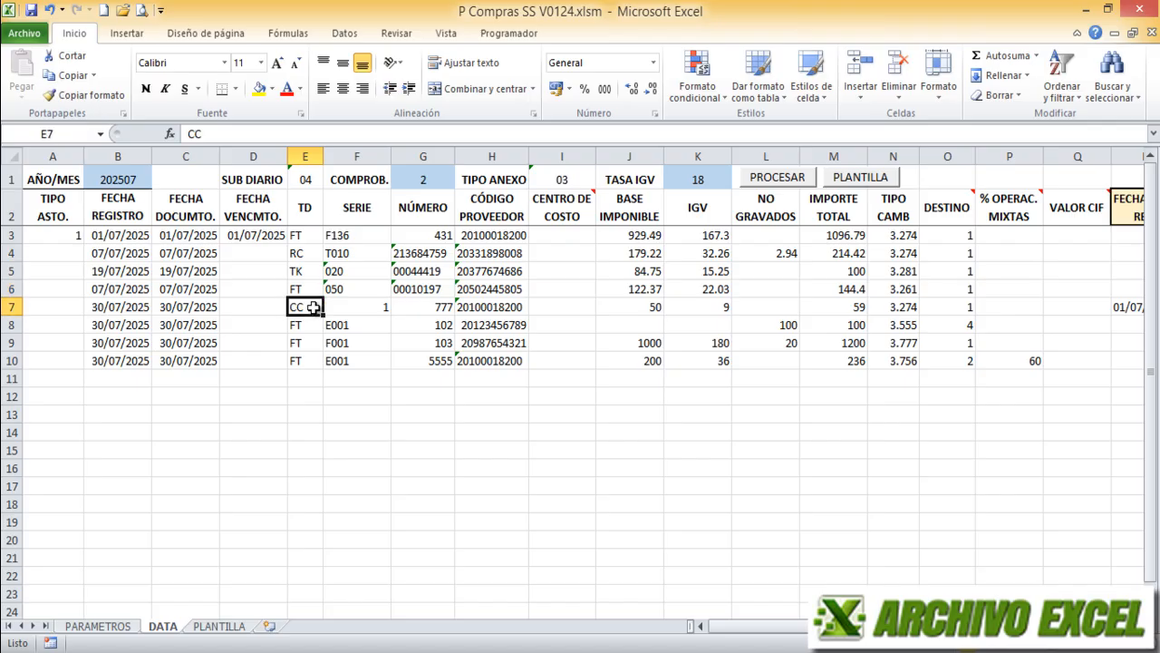
left_click(313, 327)
left_click(310, 347)
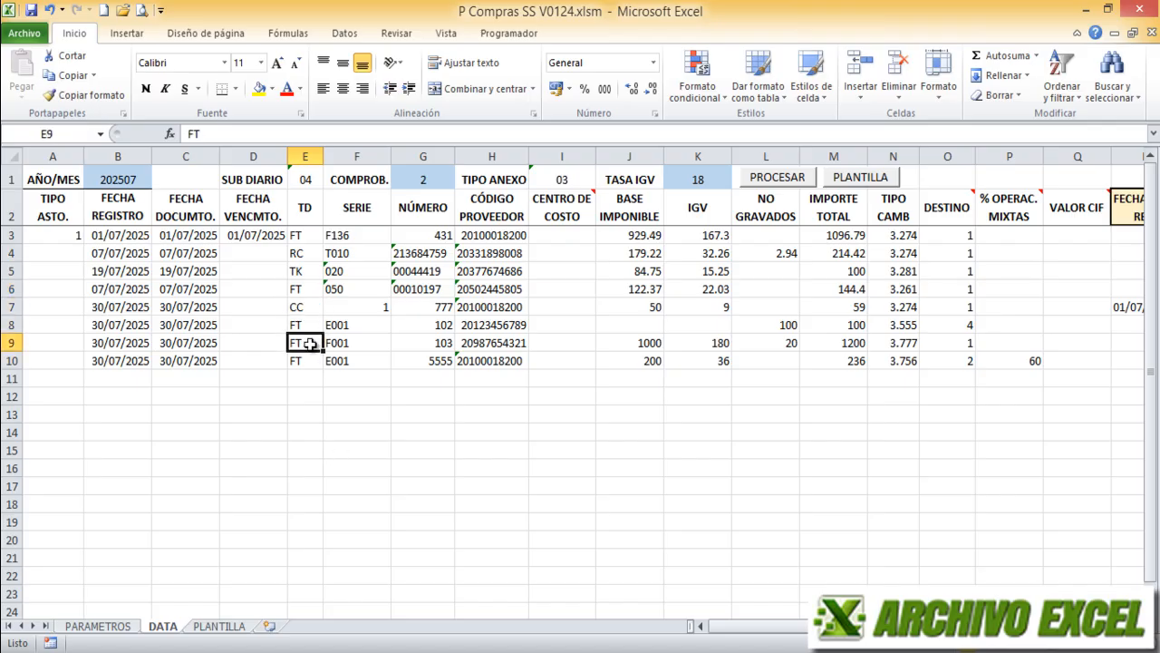
left_click(310, 361)
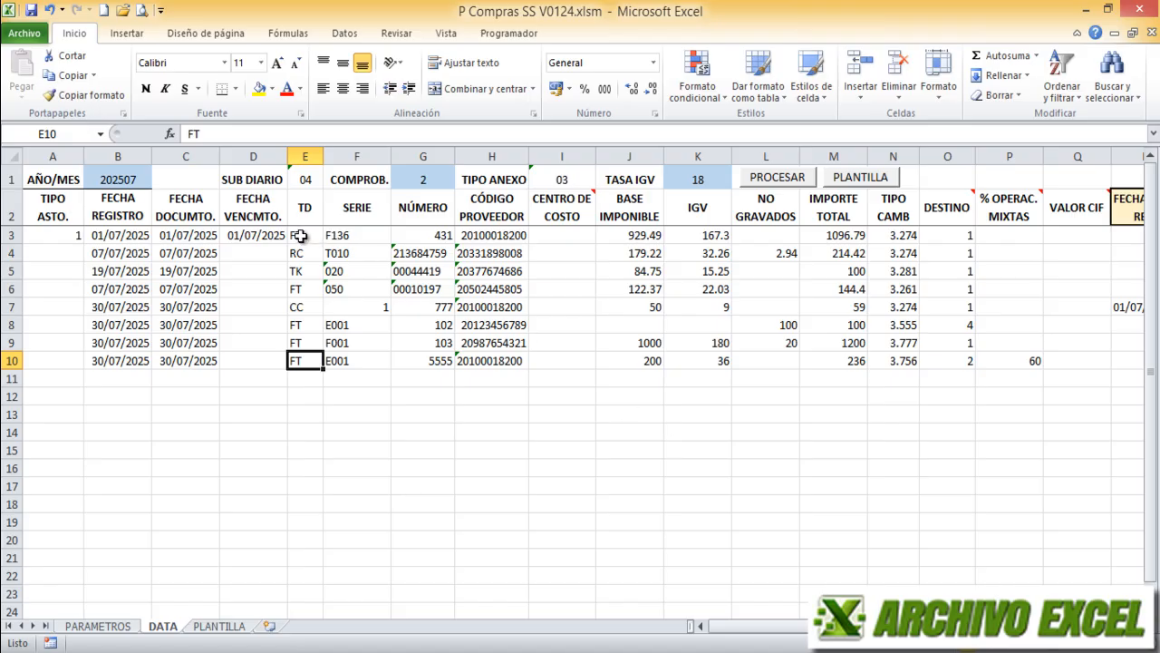
- Check the DESTINO codes of rows 3 to 6 and set TIPO ASTO. to 1 for the purchases in rows 4 to 6
left_click_drag(300, 236, 939, 281)
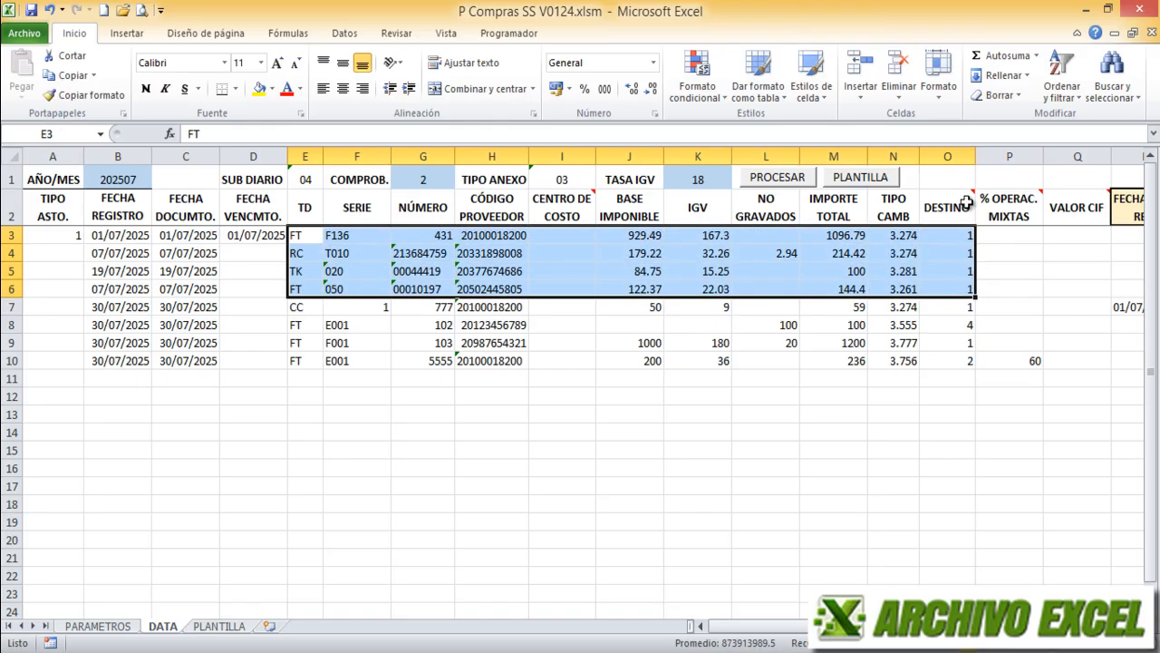
left_click_drag(961, 237, 958, 284)
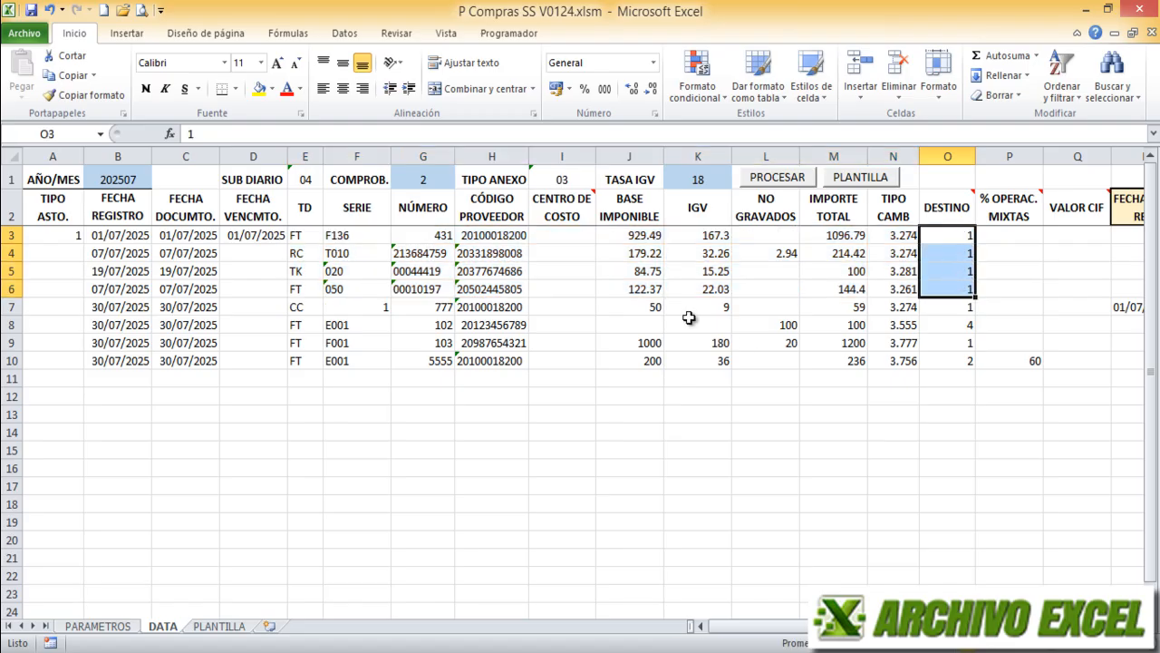
left_click(68, 254)
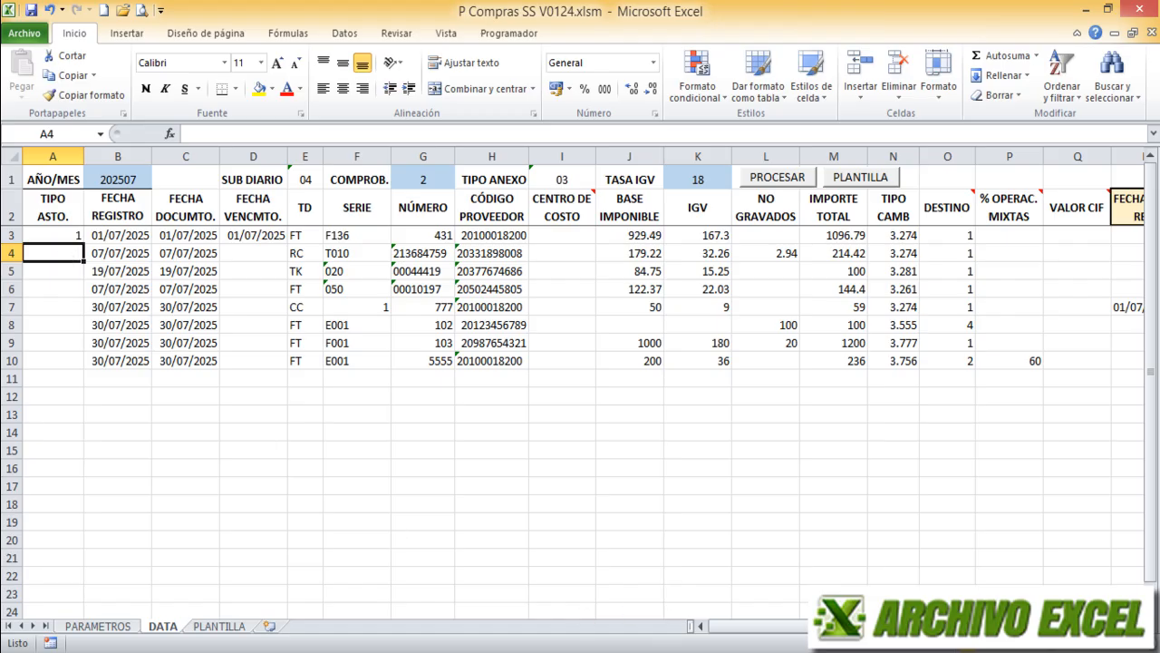
type("1")
key("Return")
type("1")
key("Return")
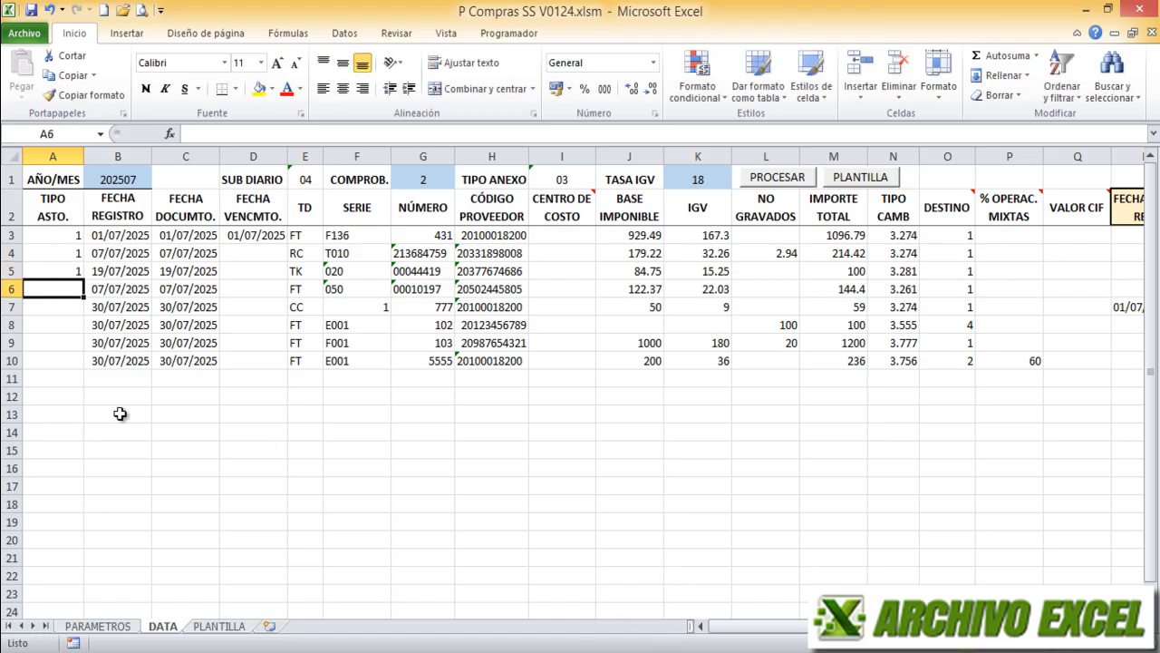
type("1")
key("Return")
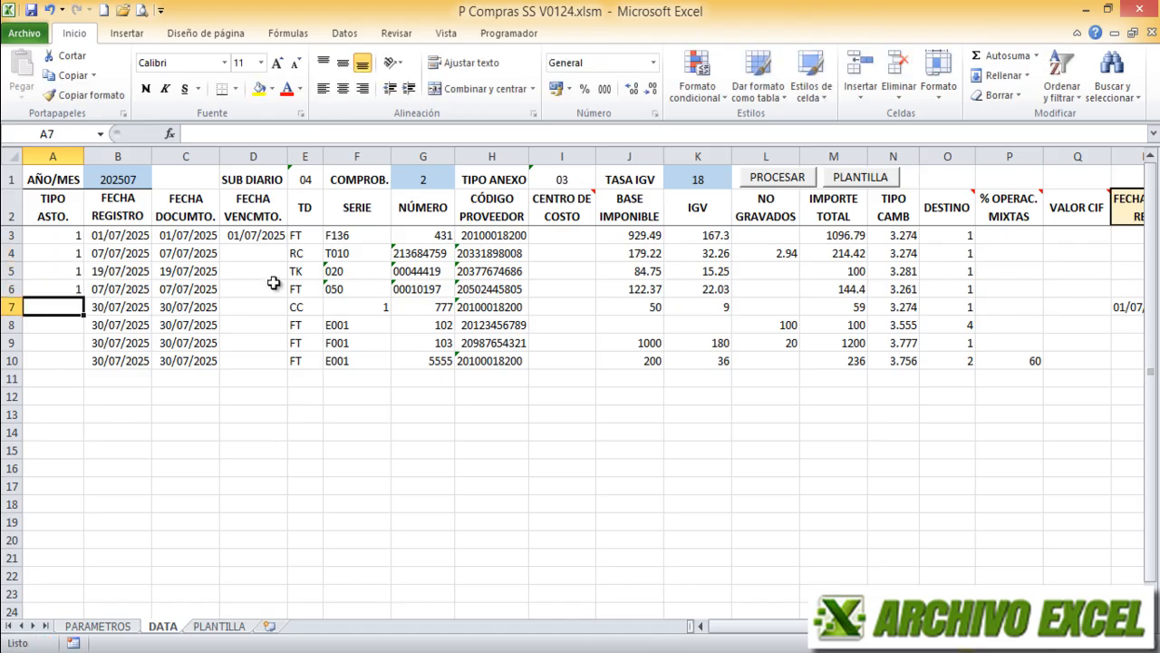
- Check the document type, supplier code, taxable base, total and DESTINO of the CC document in row 7
left_click(312, 307)
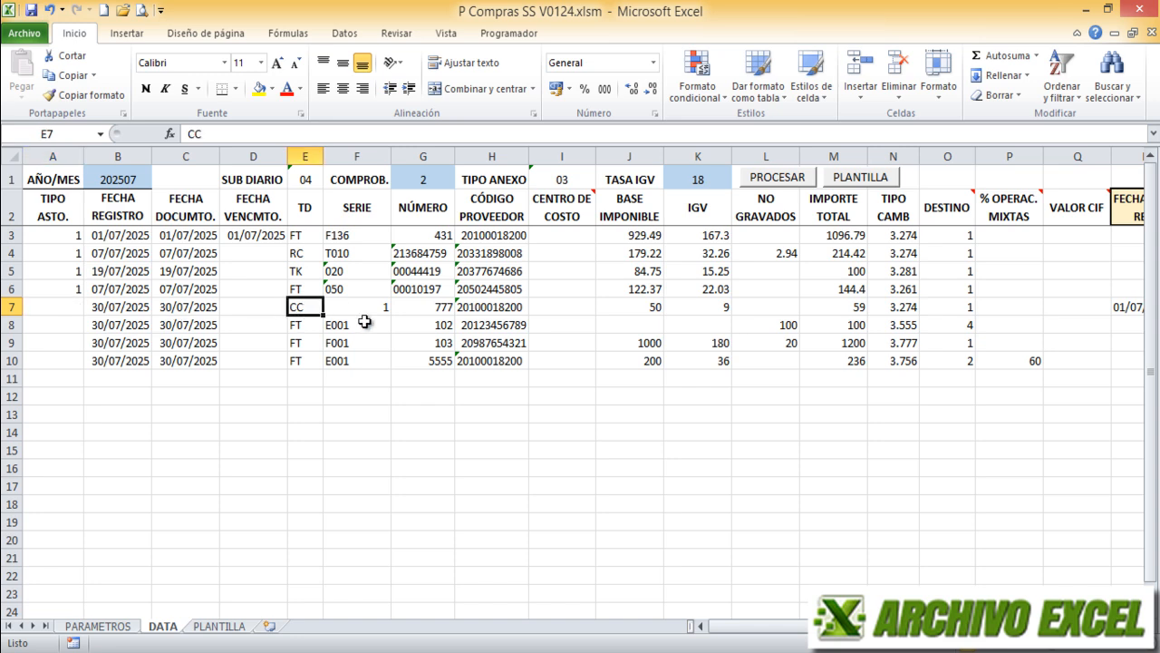
left_click(507, 307)
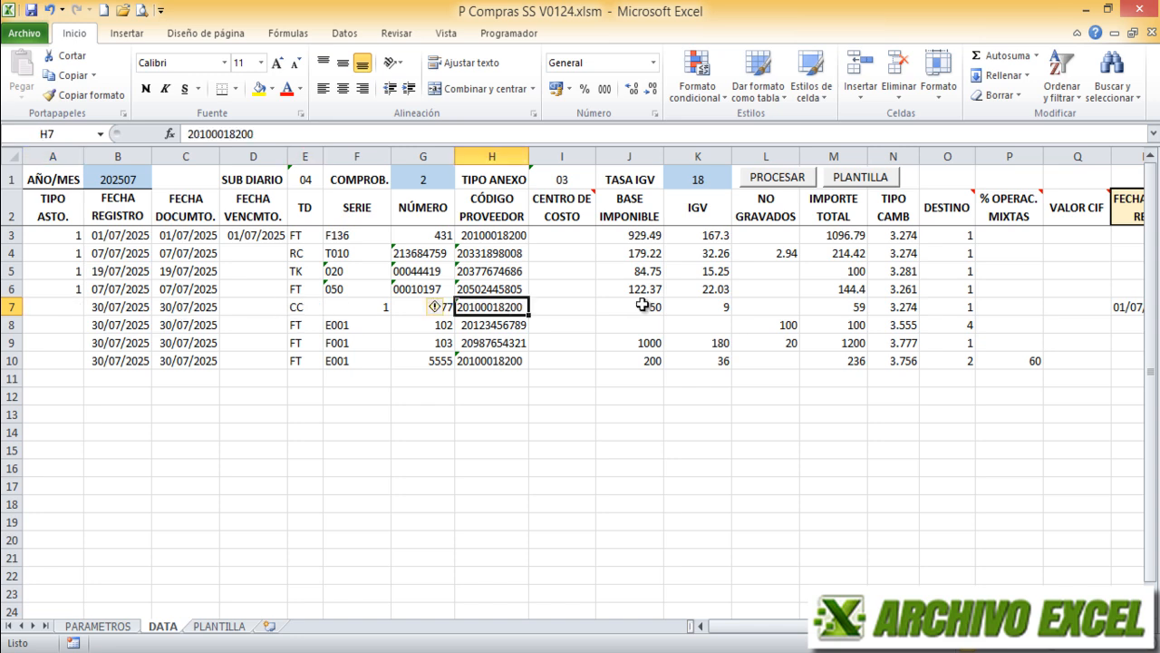
left_click(642, 307)
left_click(850, 307)
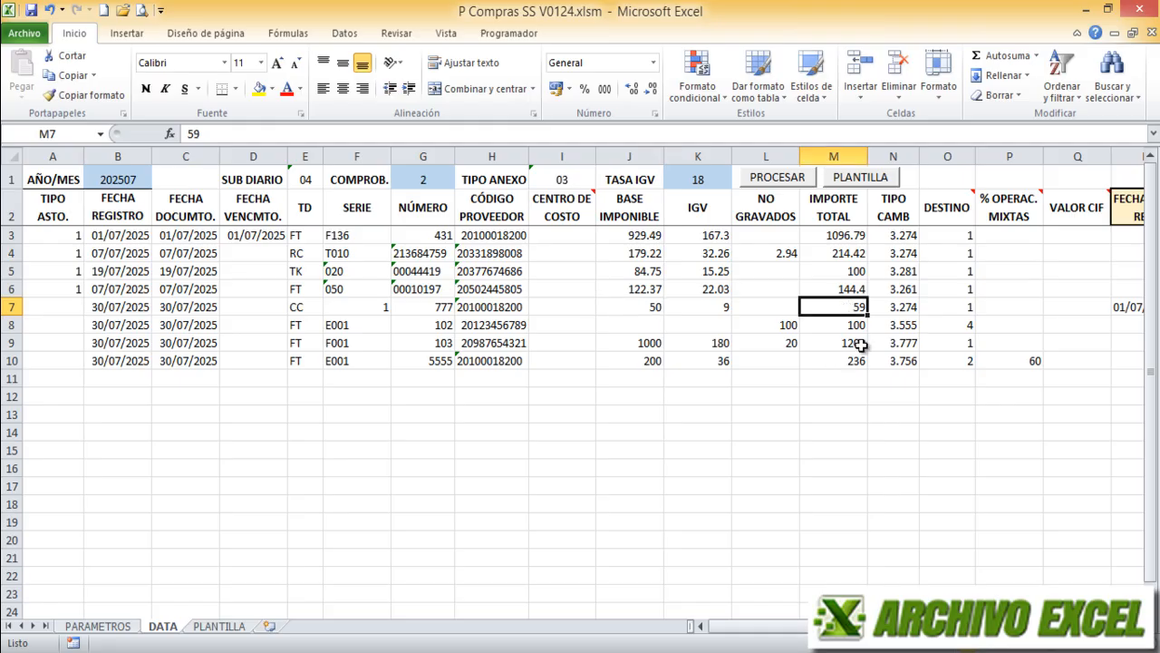
left_click(947, 306)
- Inspect the reference document date, type, series and number of the CC document, plus the detraction and import columns
scroll(580, 381, "right", 5)
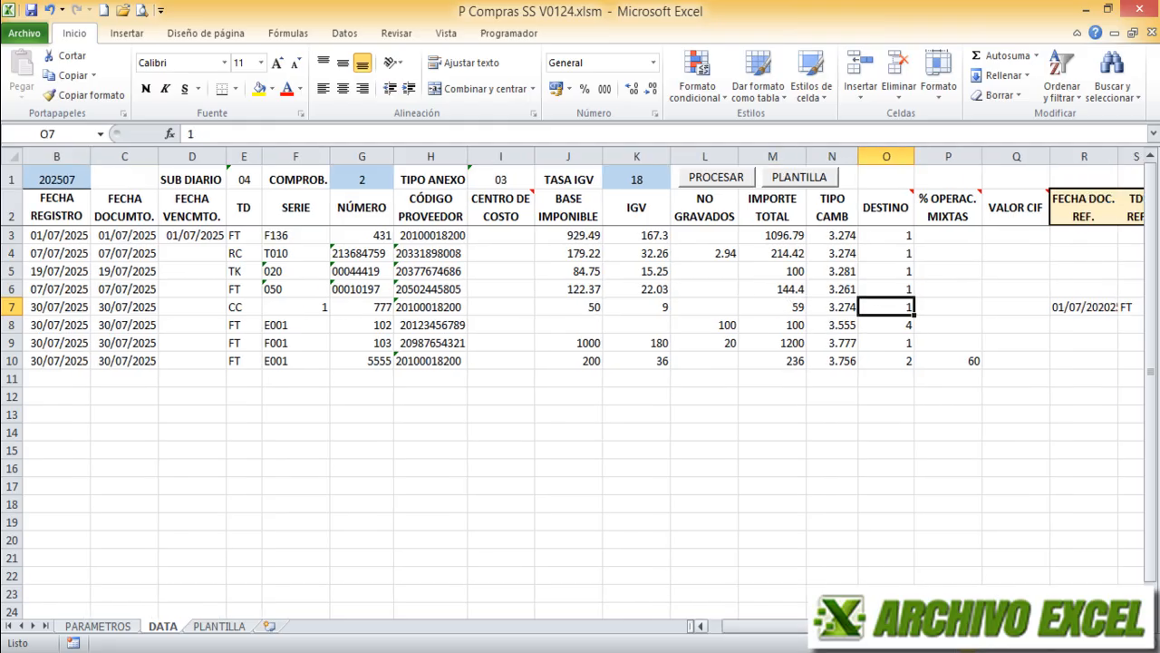
scroll(785, 365, "right", 3)
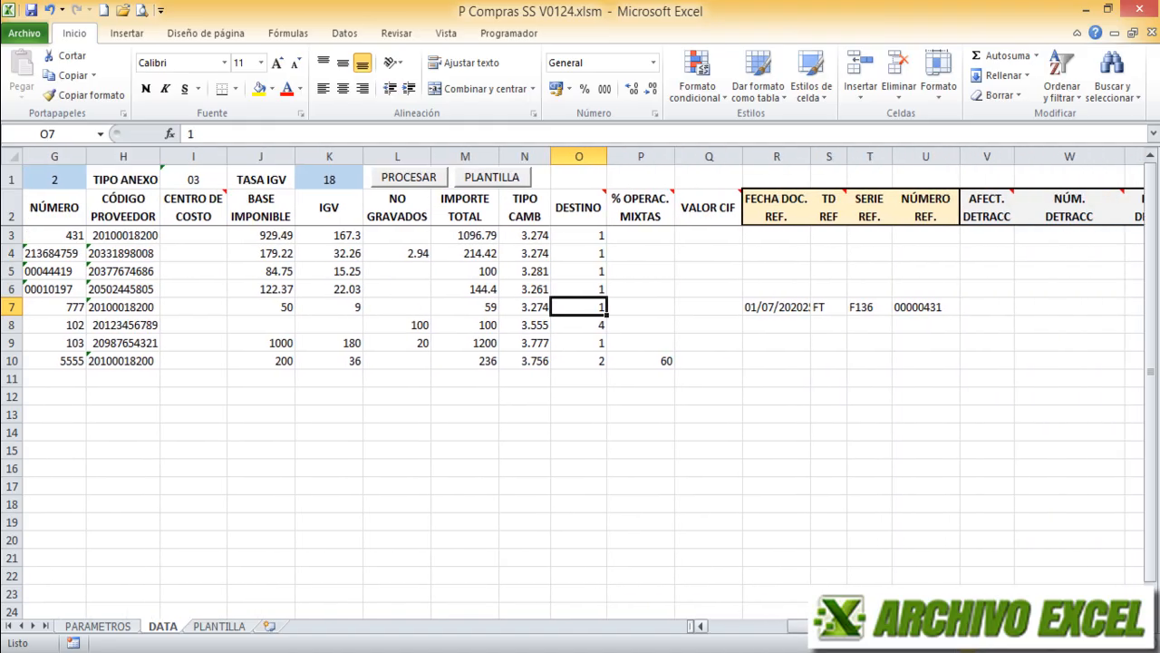
left_click(652, 308)
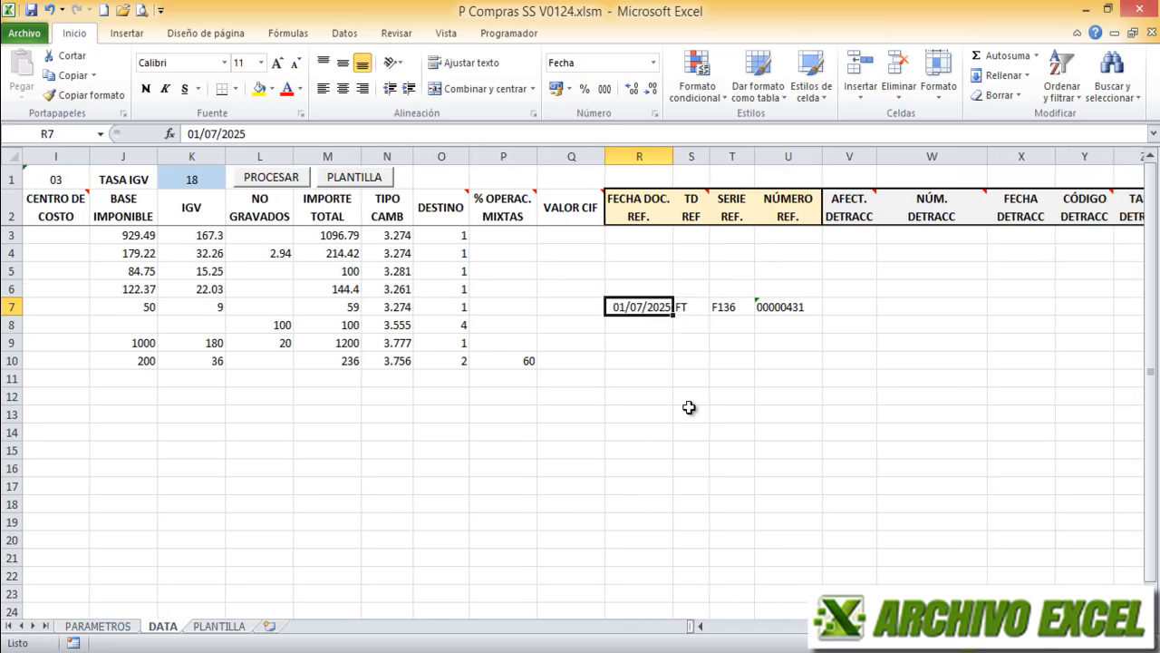
left_click(689, 306)
left_click(775, 308)
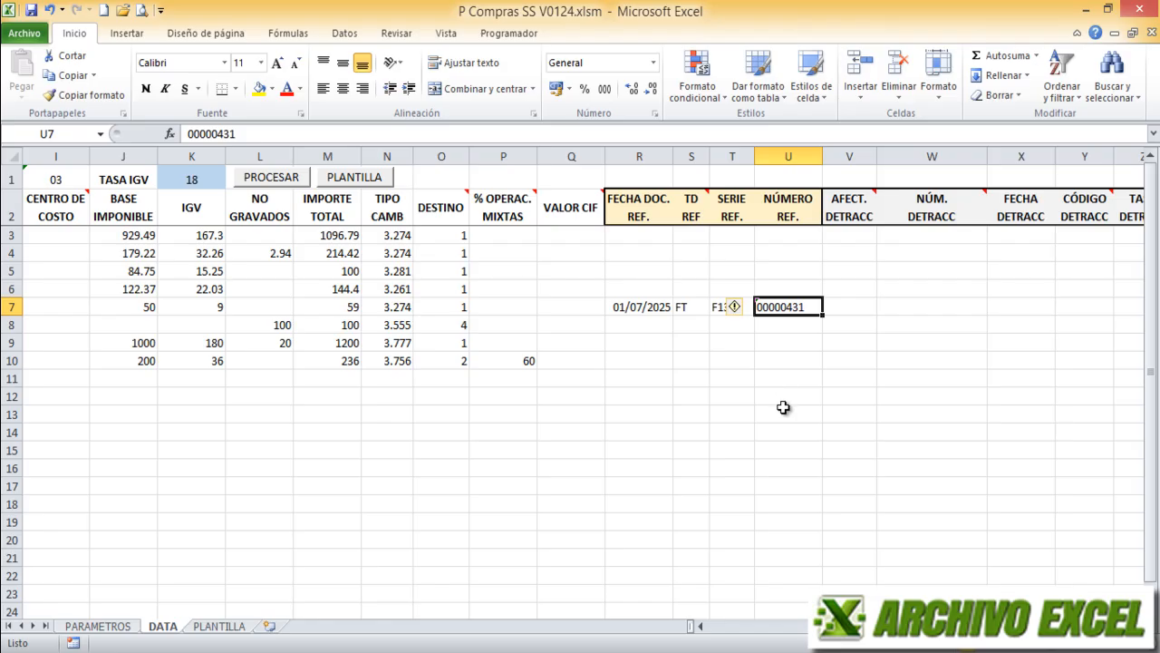
left_click(686, 308)
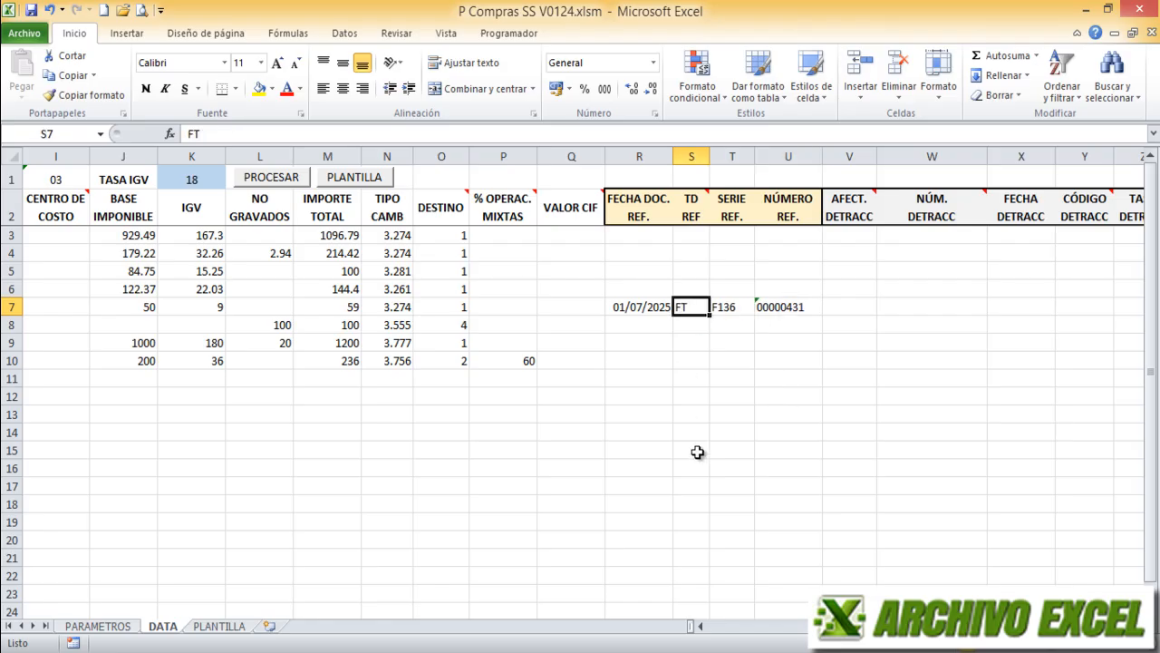
scroll(685, 551, "right", 4)
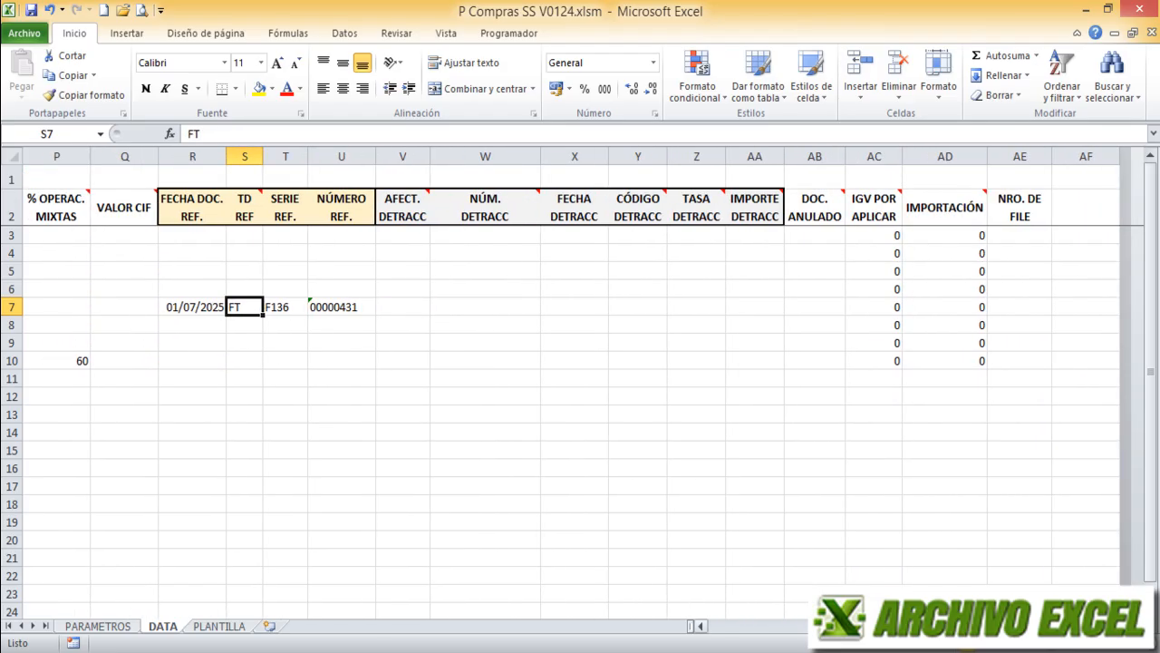
- Look up the merchandise return type in PARAMETROS and set TIPO ASTO. to 2 for row 7 in DATA
scroll(684, 550, "left", 8)
left_click(54, 307)
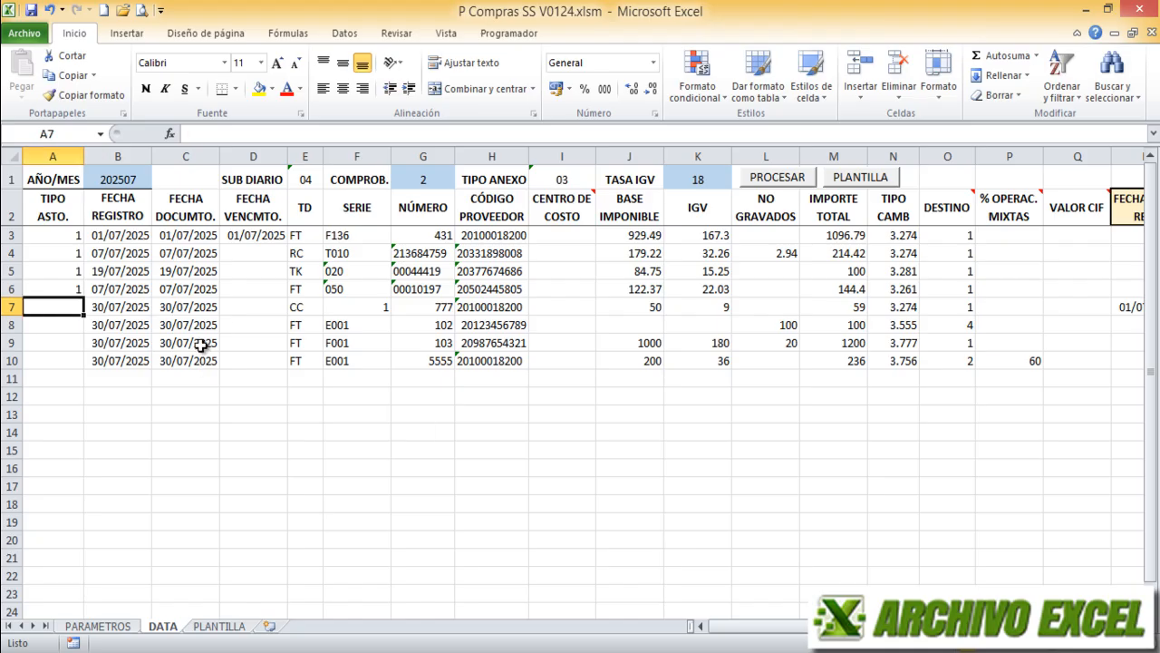
left_click(106, 629)
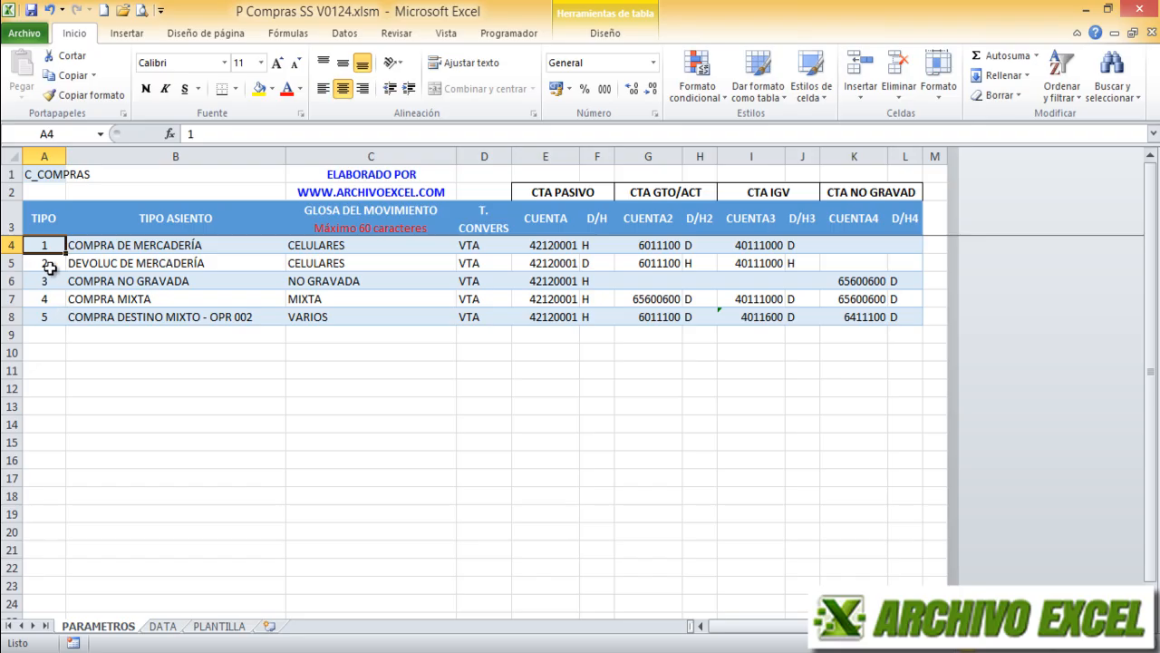
left_click(47, 265)
key("ctrl+Page_Down")
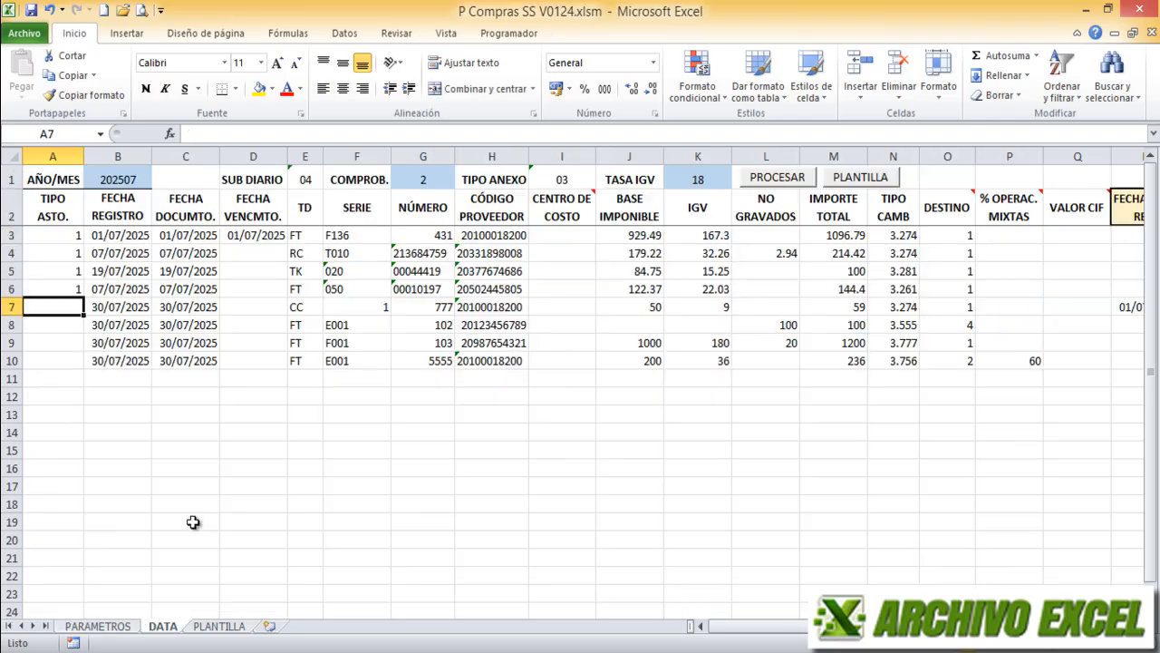
type("2")
key("Return")
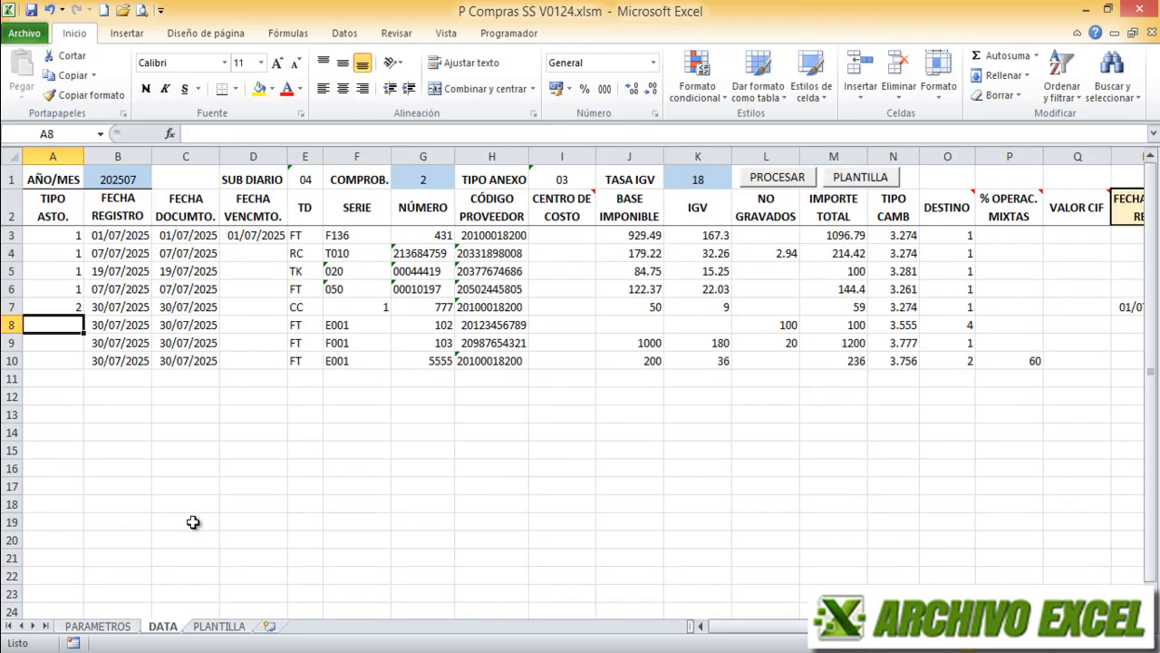
- Examine the non-taxed purchase in row 8, checking NO GRAVADOS, IMPORTE TOTAL, DESTINO and the reference columns
left_click(13, 327)
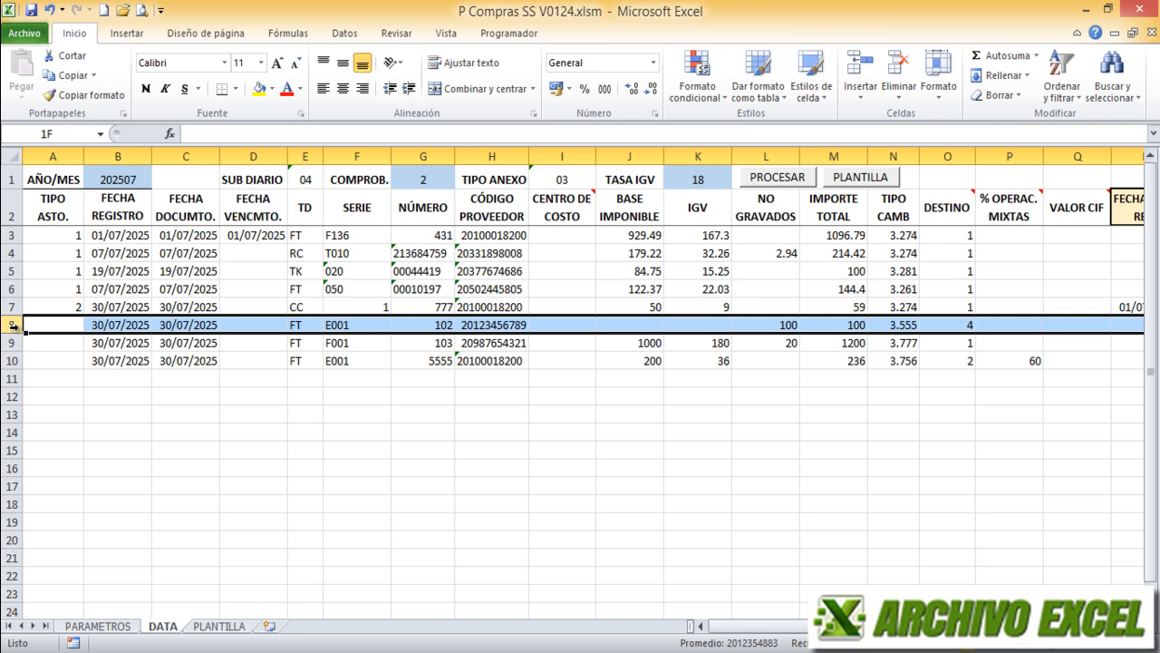
left_click(778, 326)
left_click(833, 325)
left_click(772, 325)
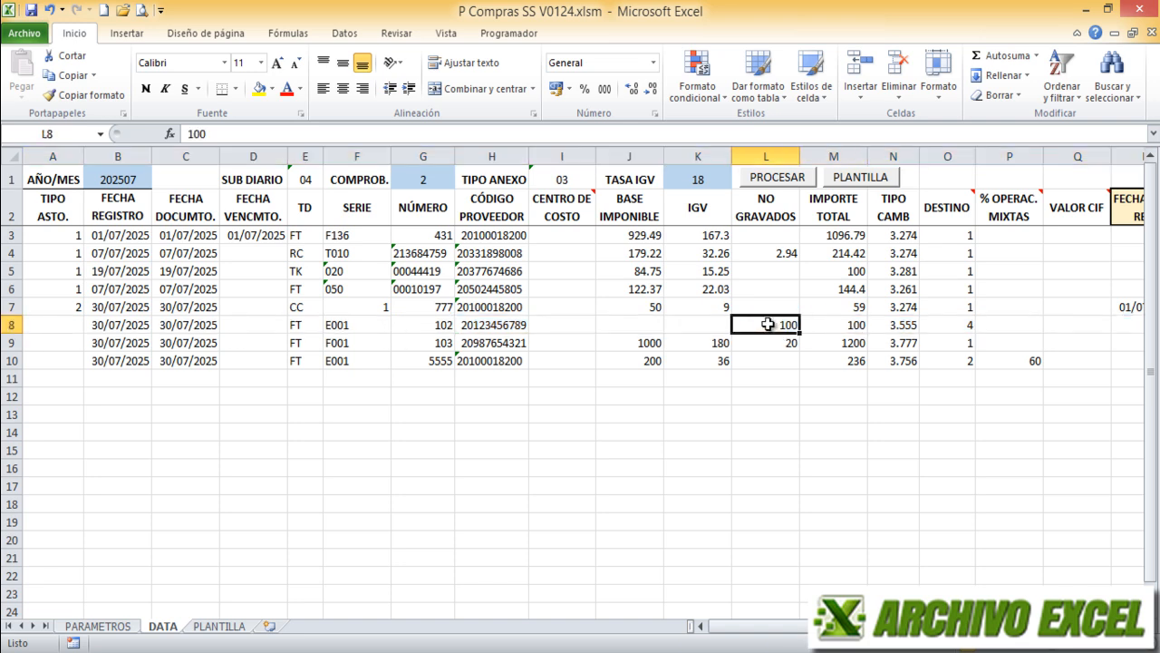
left_click(942, 323)
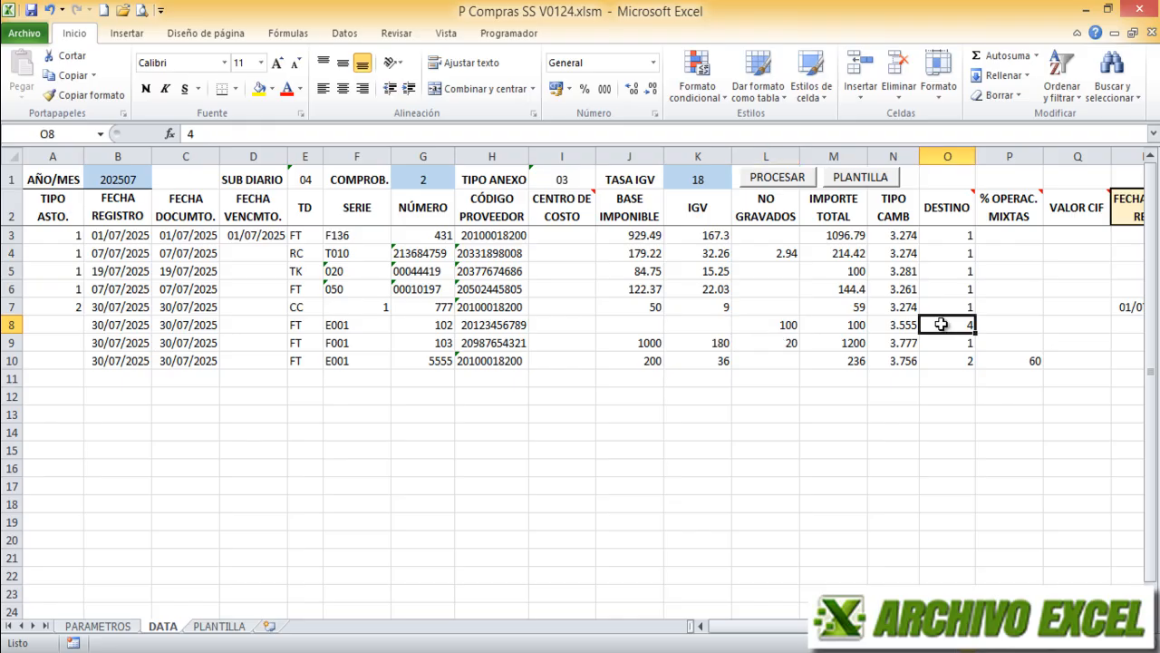
mouse_move(960, 198)
scroll(951, 278, "right", 5)
scroll(580, 362, "left", 5)
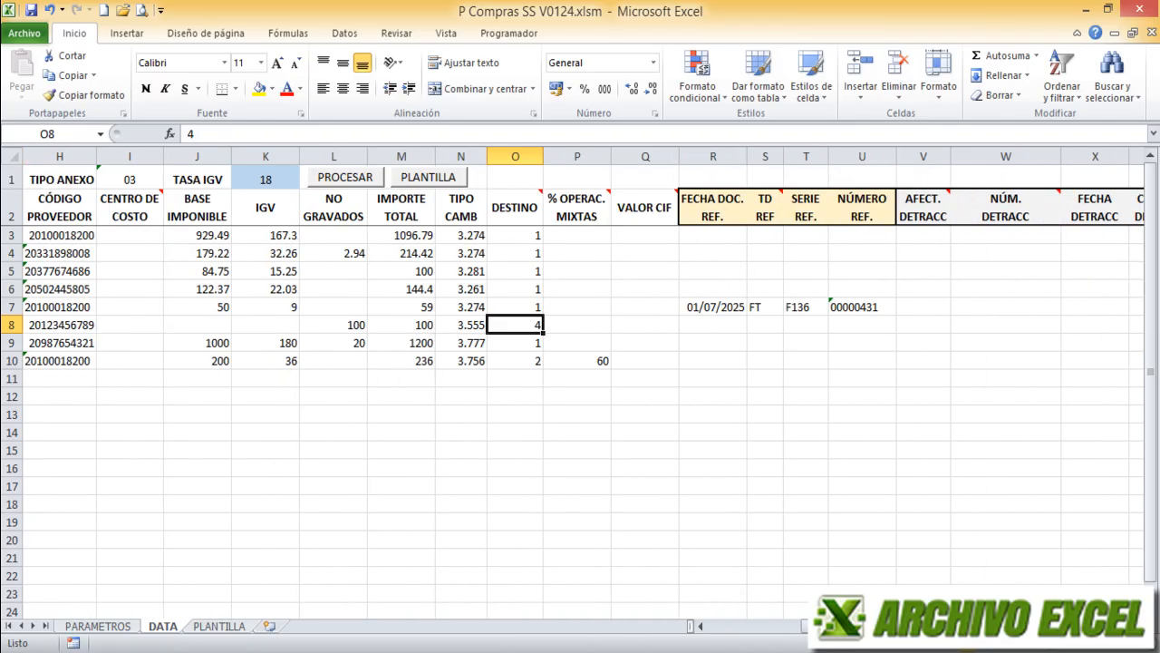
- Look up COMPRA NO GRAVADA in PARAMETROS and set TIPO ASTO. to 3 for row 8 in DATA
left_click(56, 324)
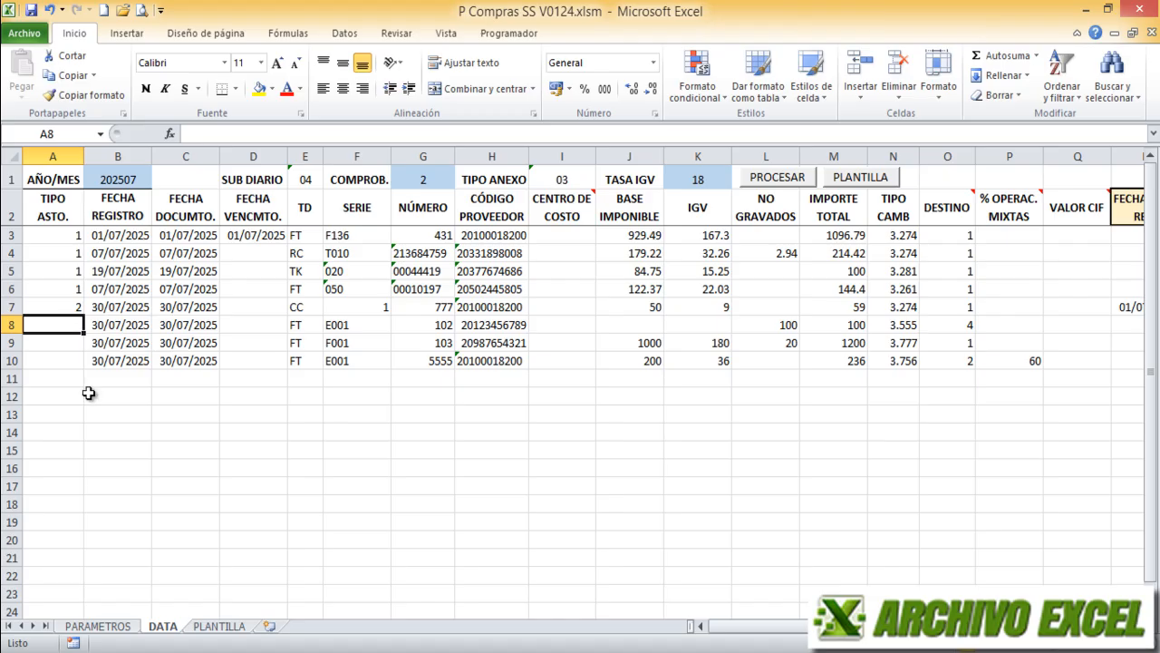
left_click(98, 625)
key("Down")
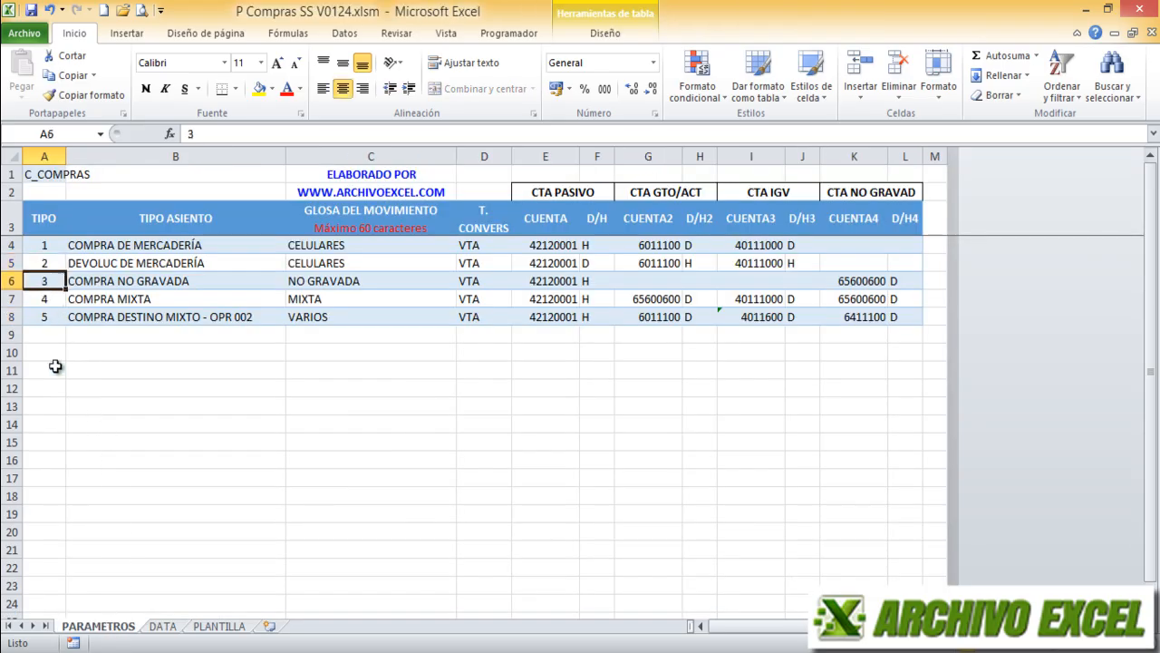
left_click(163, 625)
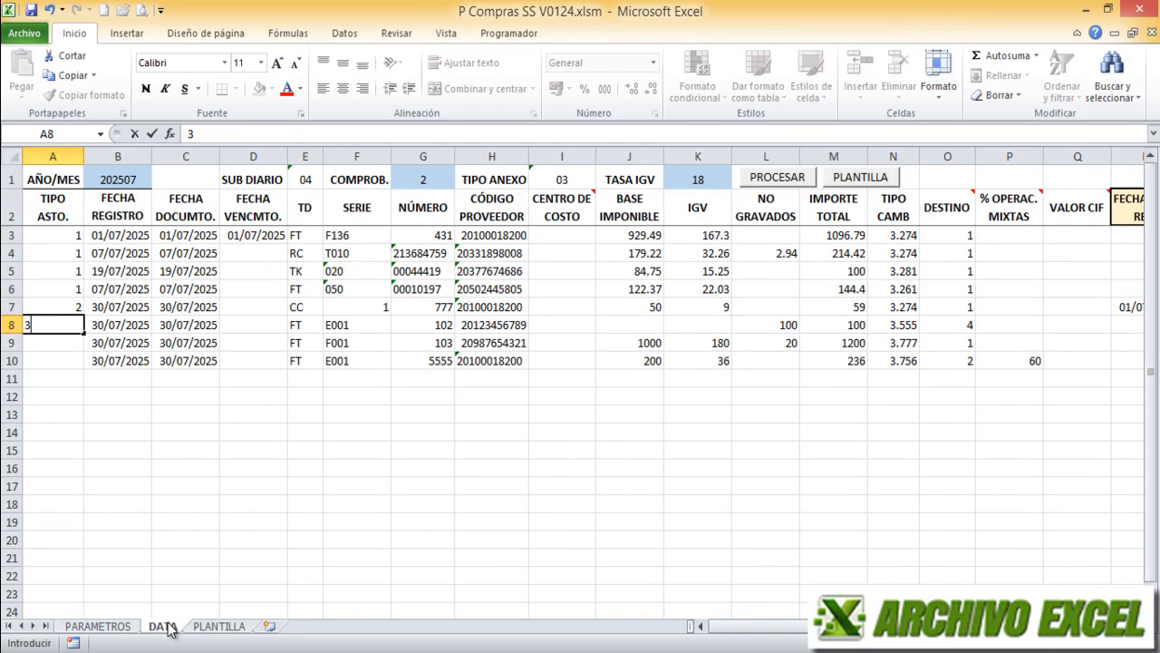
key("Down")
- Examine the mixed purchase in row 9 of DATA, checking BASE IMPONIBLE, NO GRAVADOS, DESTINO and the reference and detraction columns
left_click(13, 342)
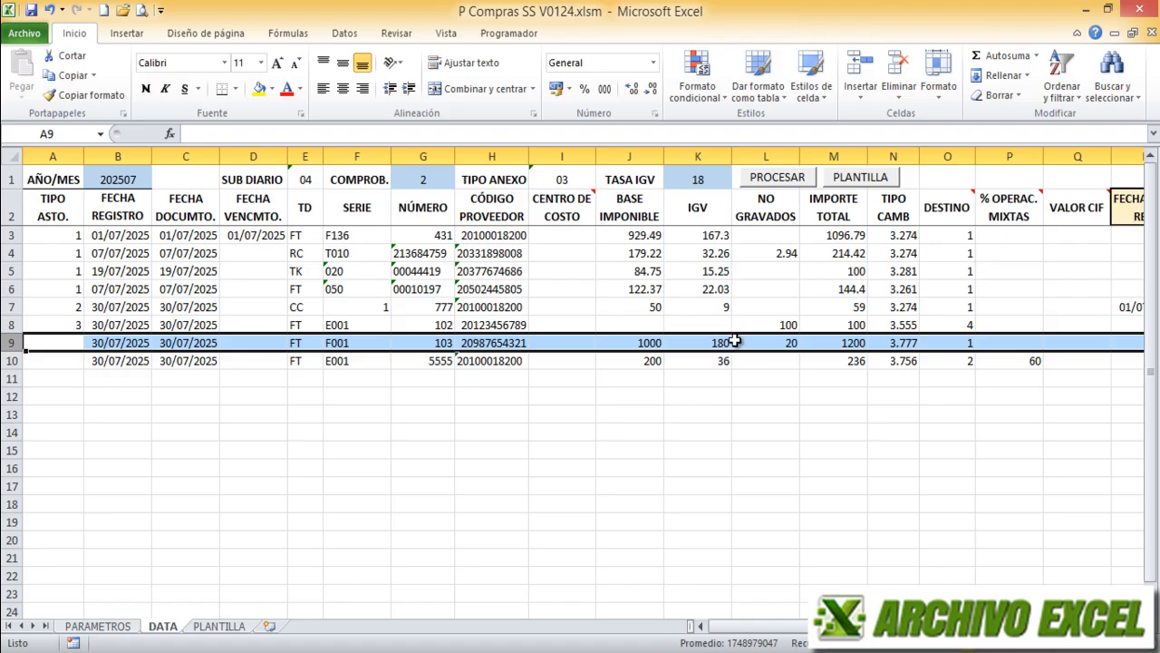
left_click(638, 347)
left_click(780, 344)
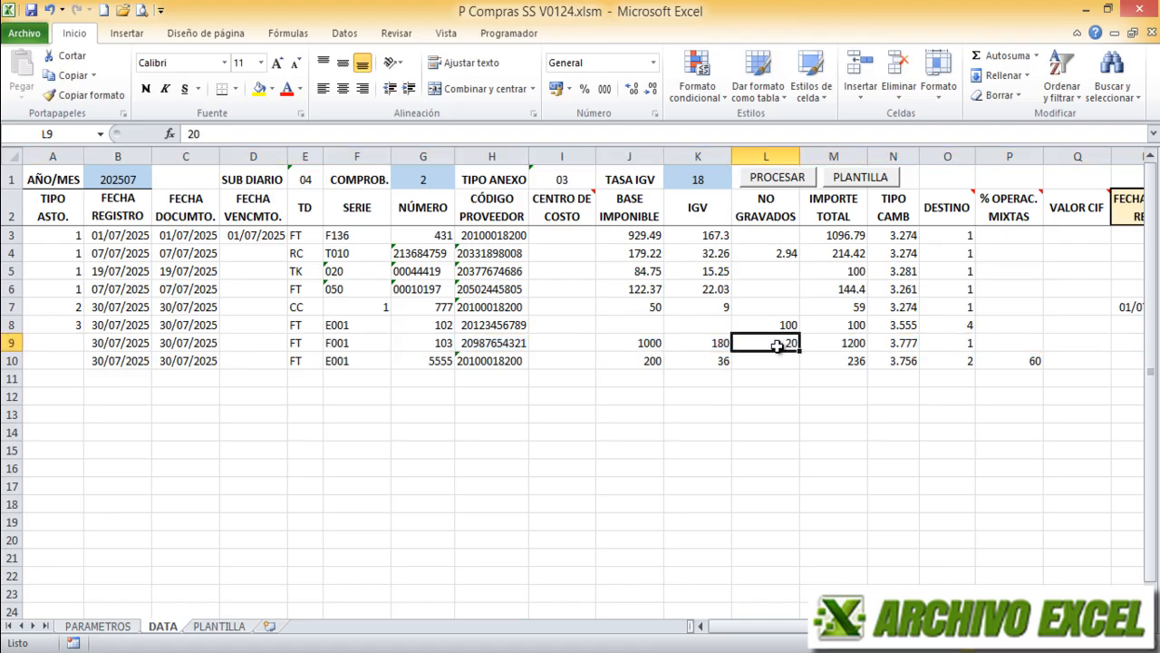
left_click(945, 342)
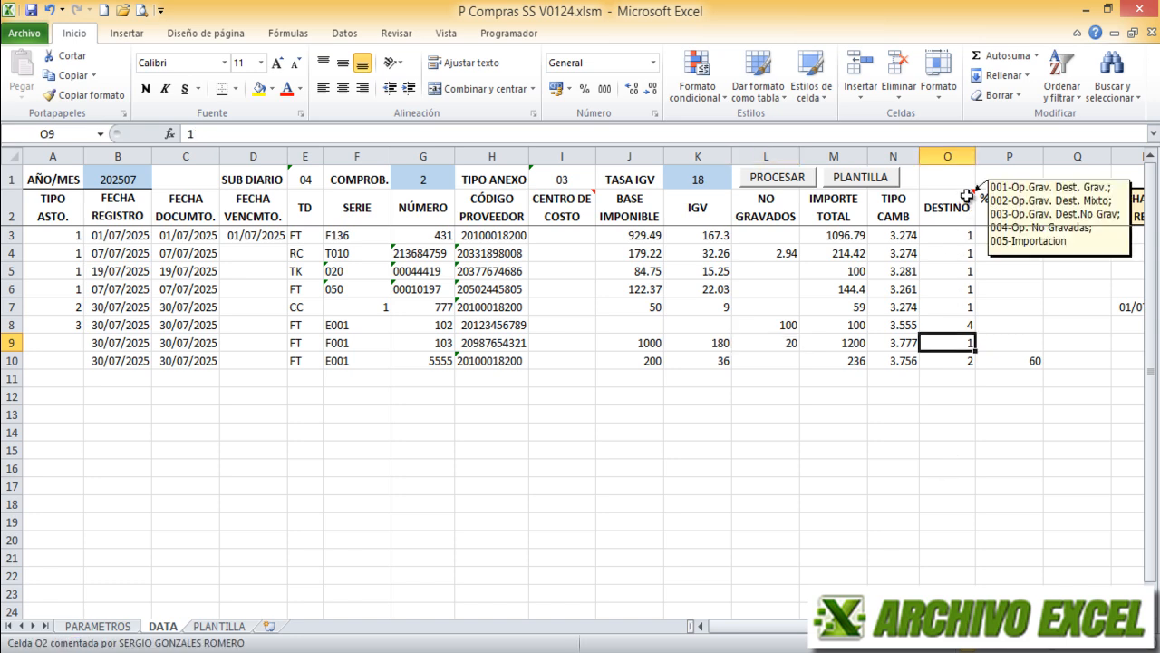
scroll(967, 197, "right", 5)
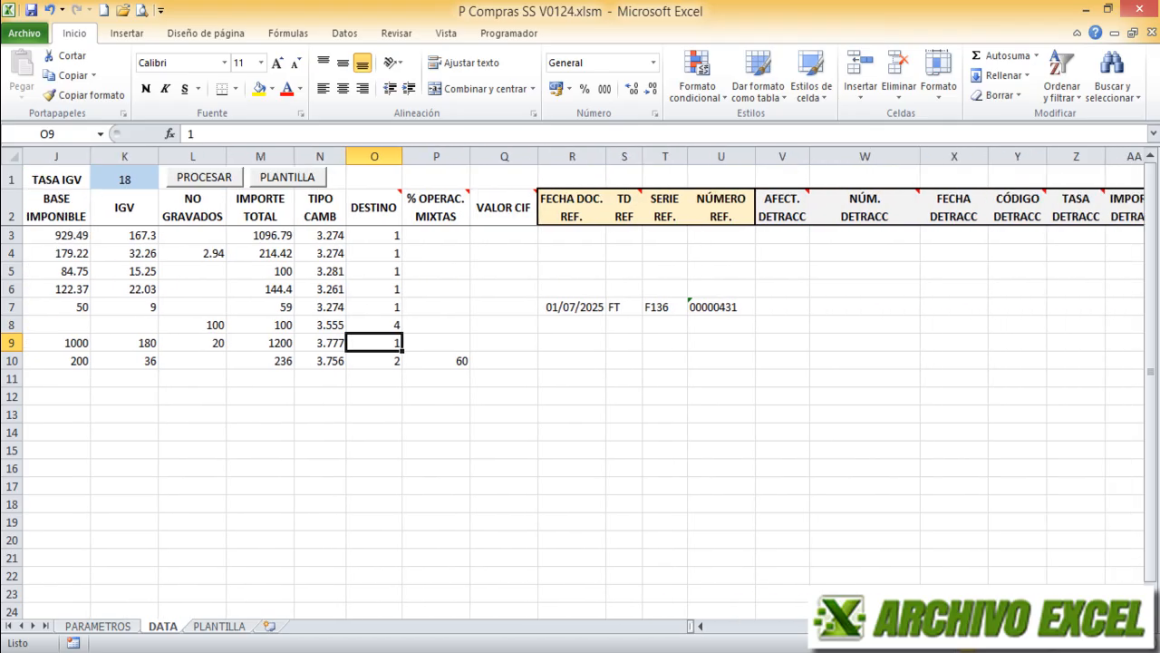
scroll(583, 383, "left", 5)
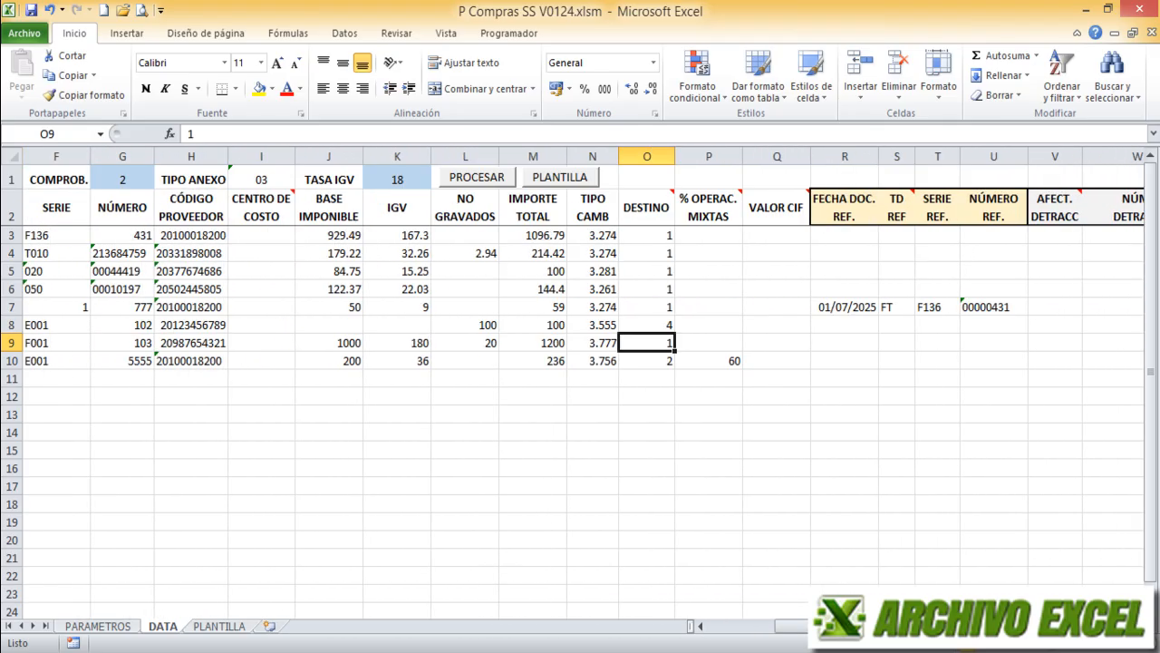
- Look up COMPRA MIXTA in PARAMETROS and set TIPO ASTO. to 4 for row 9 in DATA
left_click(66, 345)
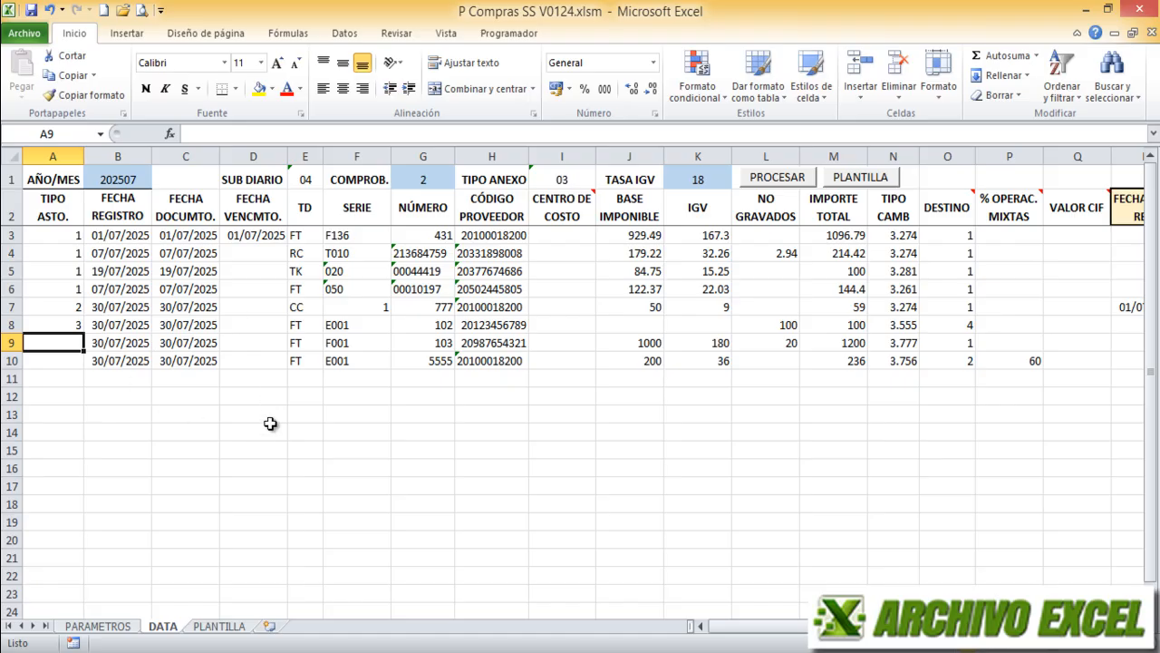
left_click(111, 627)
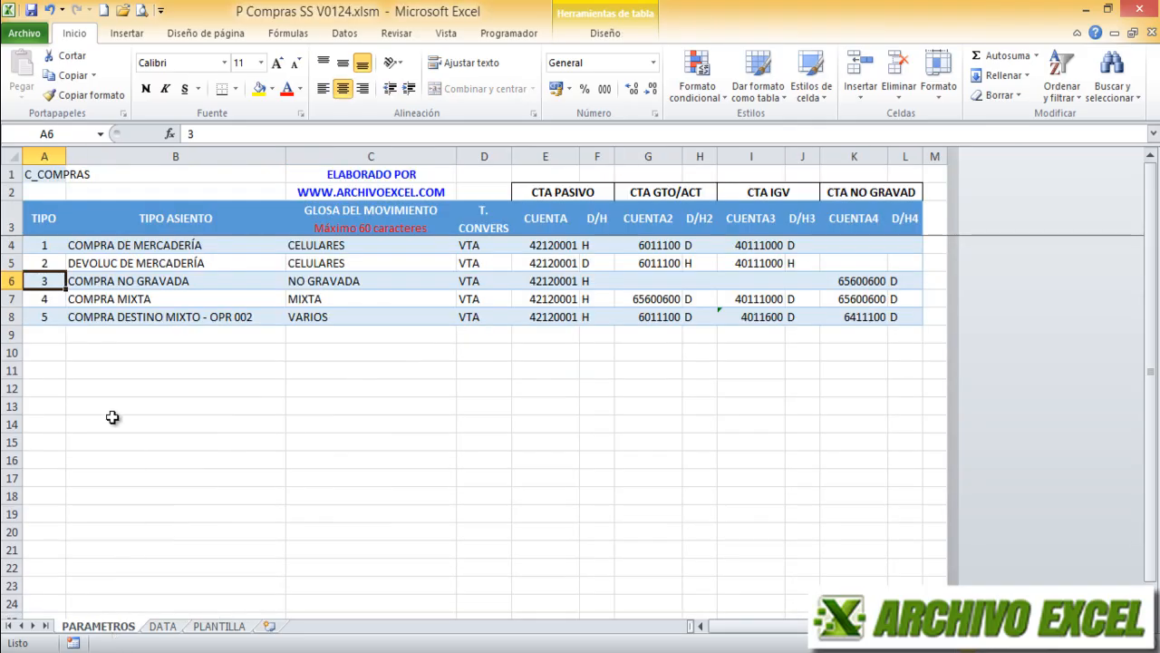
left_click(49, 301)
left_click(163, 626)
type("4")
key("Return")
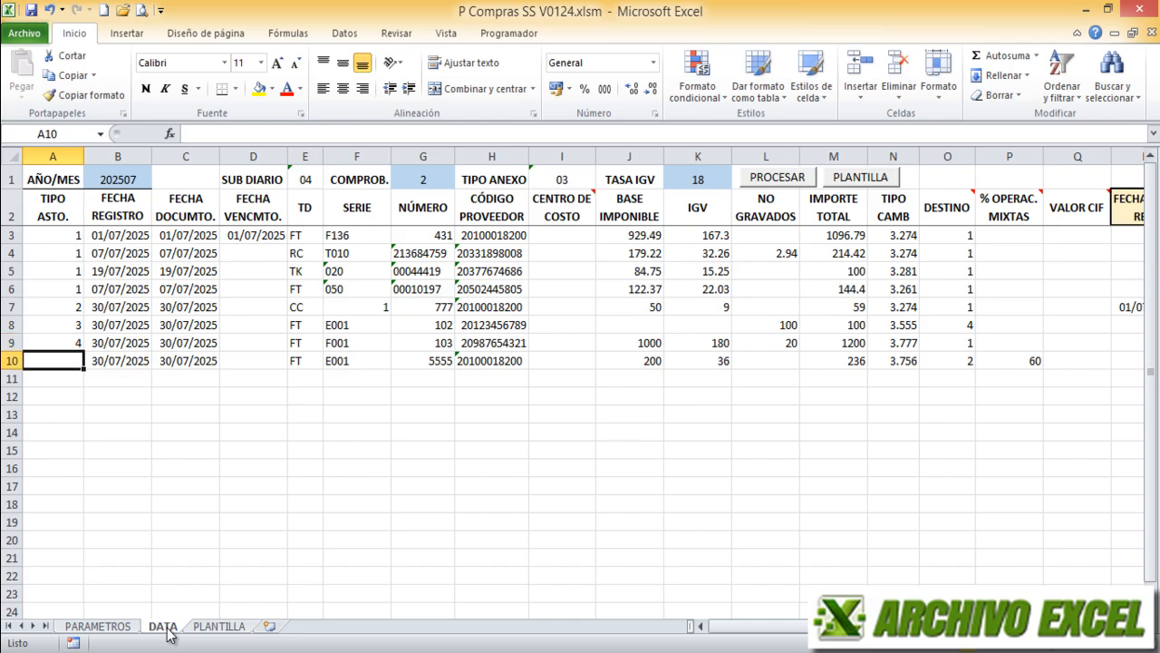
- Examine the mixed-destination purchase in row 10, checking DESTINO, % OPERAC. MIXTAS with its comment, and IGV
left_click(11, 361)
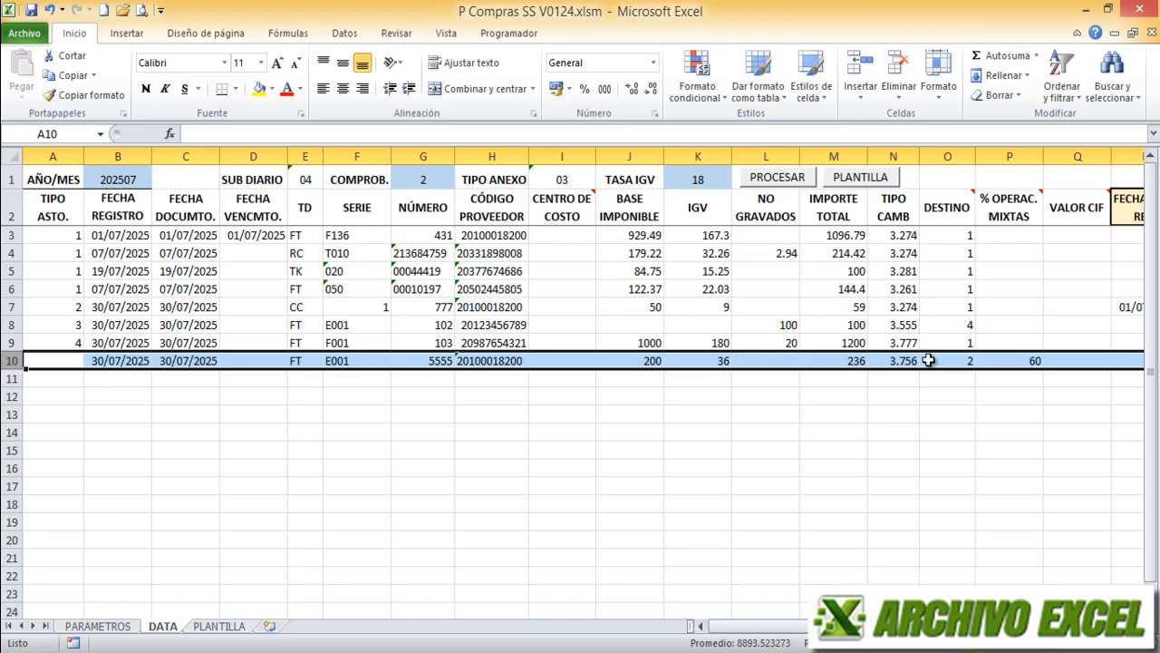
left_click(947, 361)
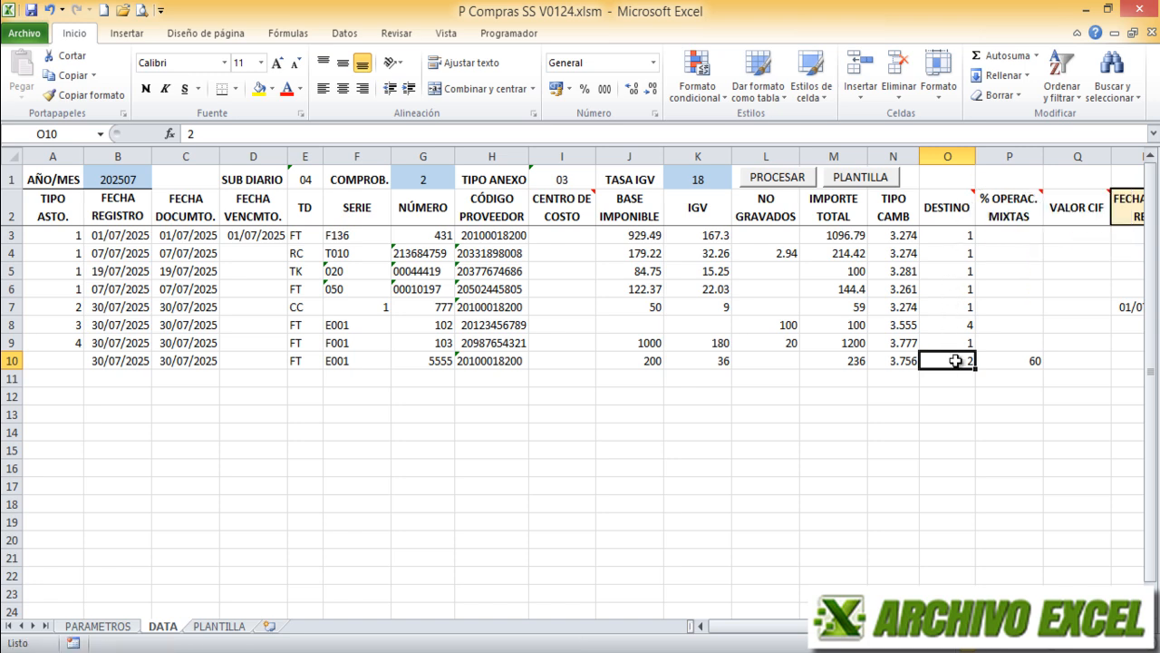
mouse_move(1001, 212)
scroll(976, 359, "right", 1)
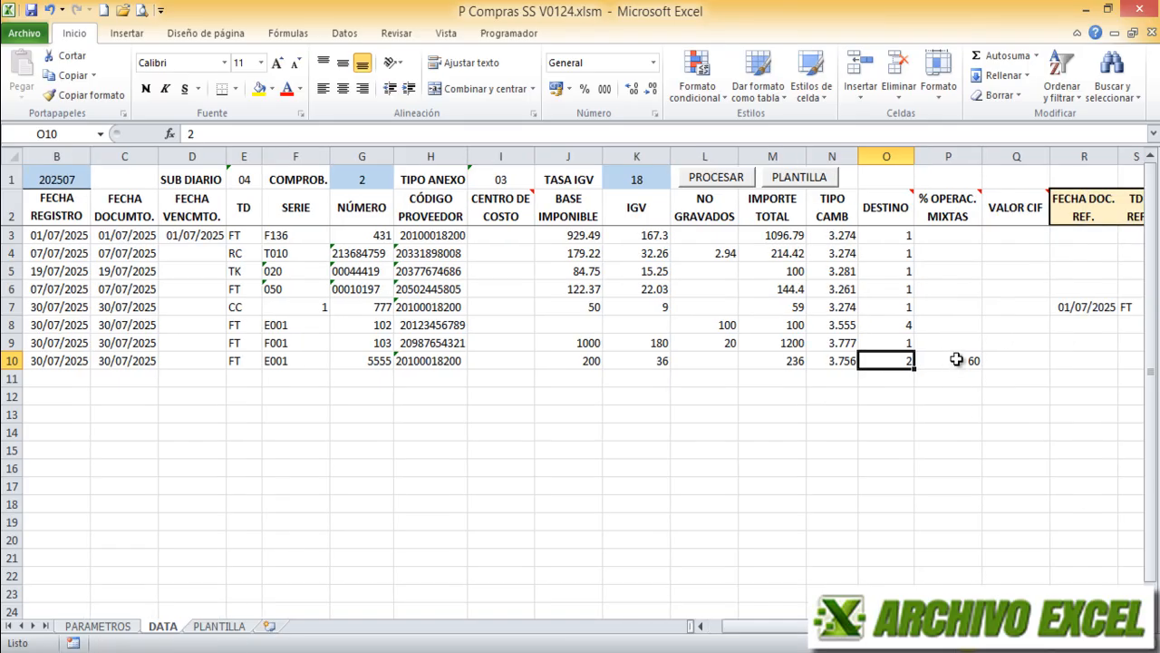
left_click(956, 360)
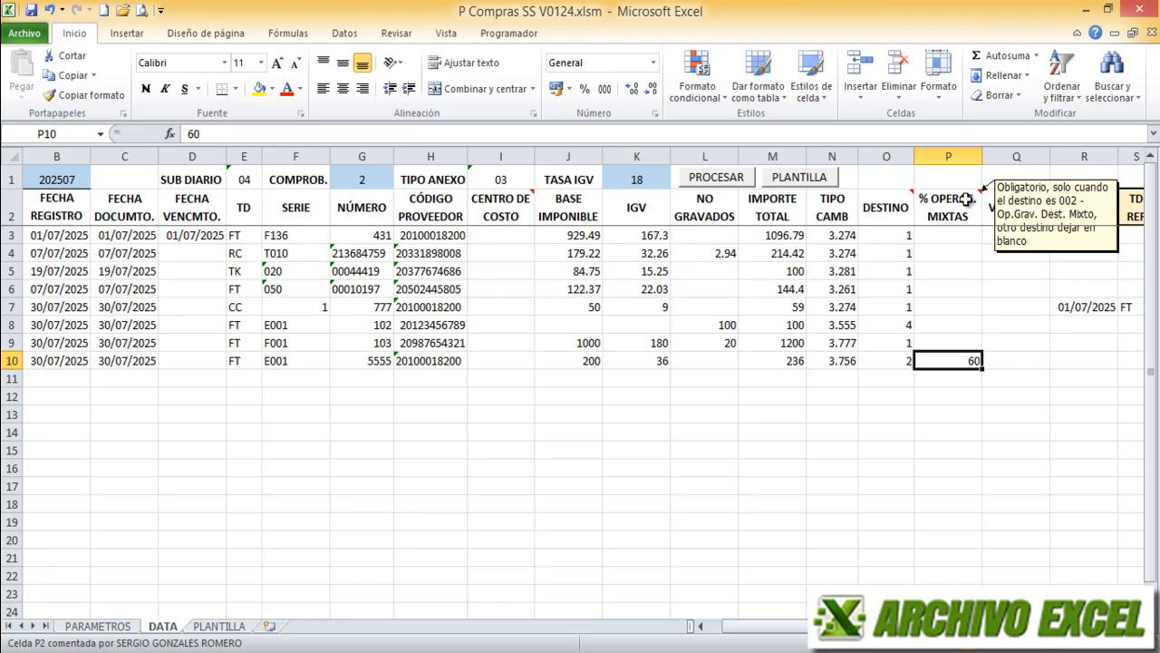
left_click(645, 361)
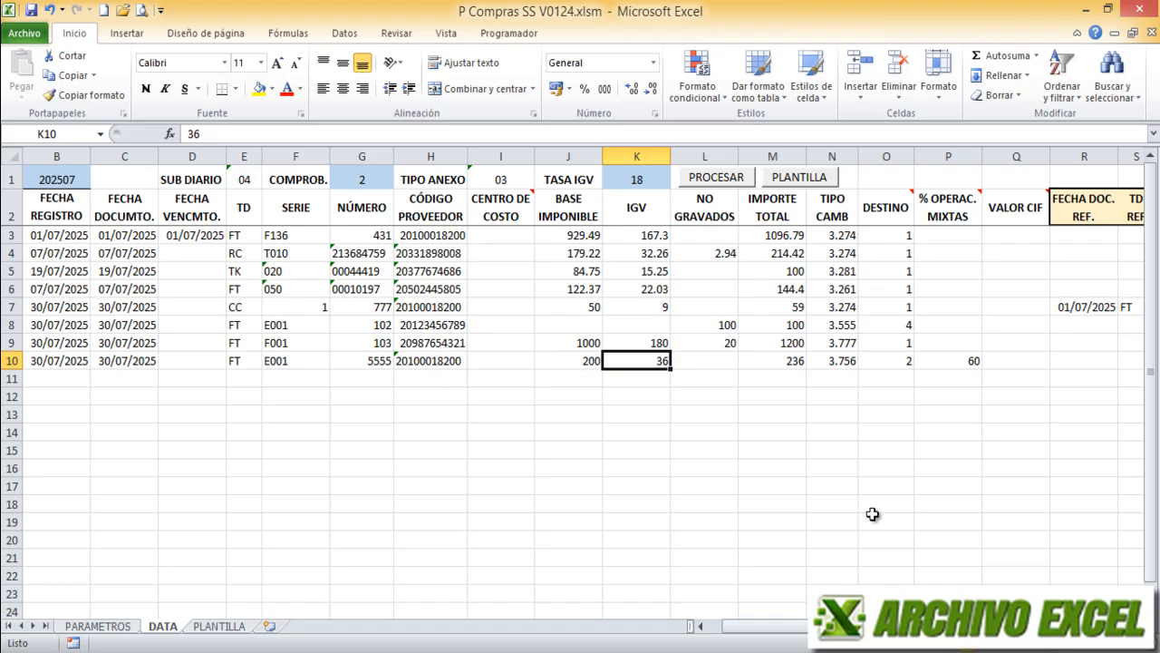
scroll(743, 544, "left", 1)
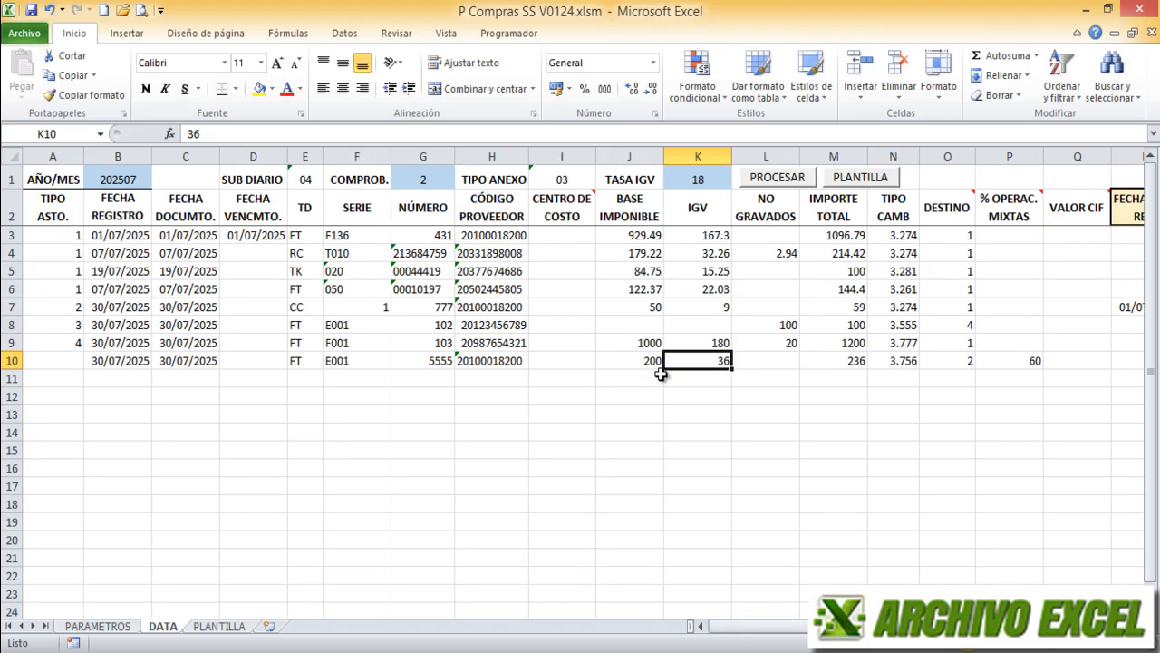
- Look up COMPRA DESTINO MIXTO - OPR 002 in PARAMETROS and set TIPO ASTO. to 5 for row 10 in DATA
left_click(65, 358)
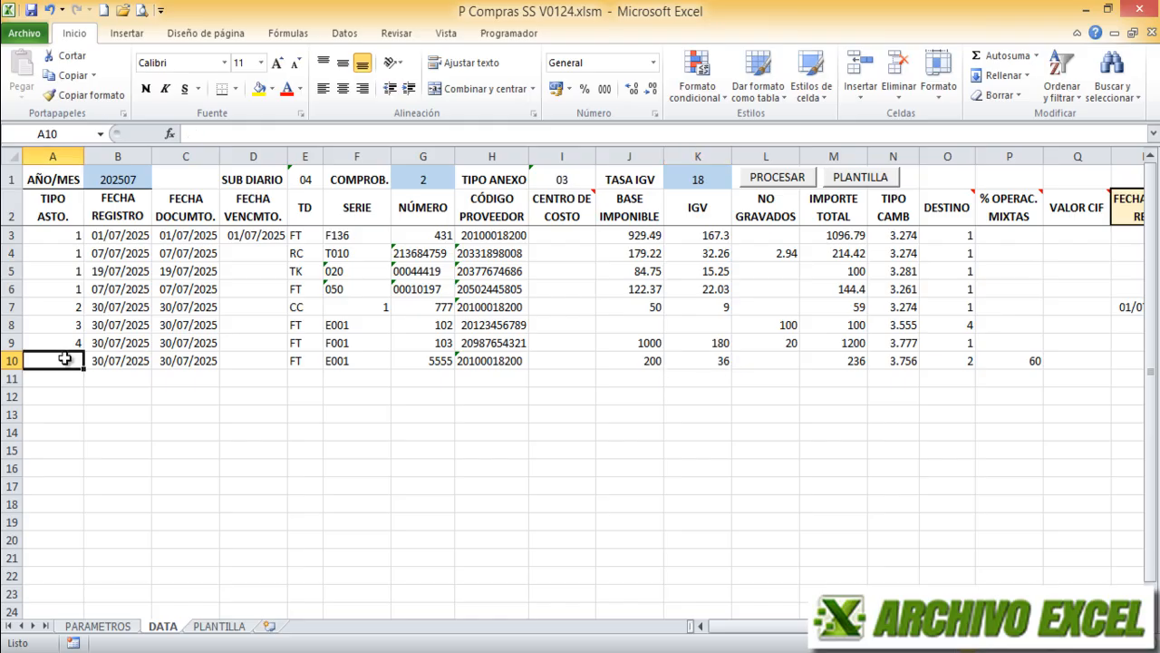
left_click(100, 626)
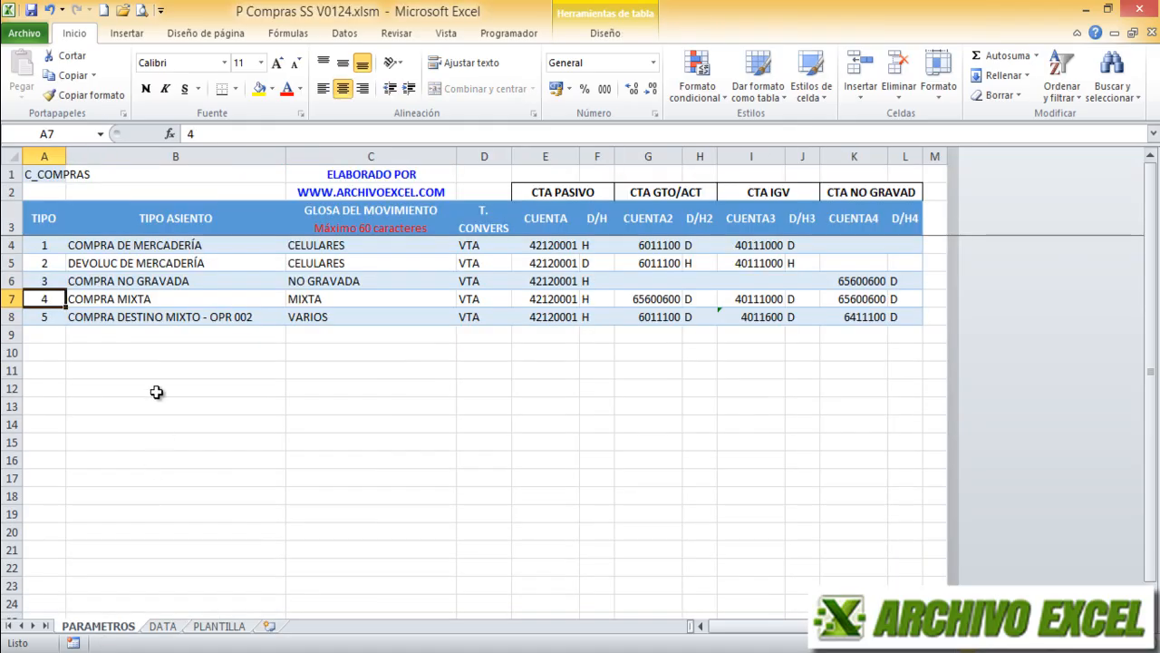
left_click(43, 314)
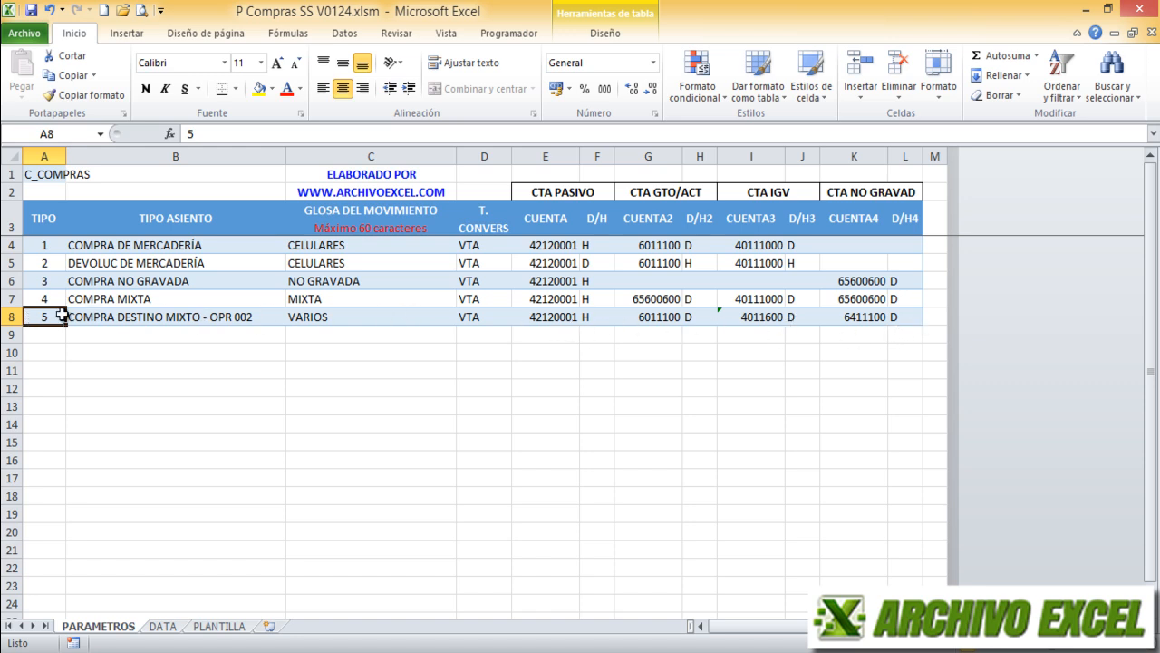
left_click(164, 626)
type("5")
key("Return")
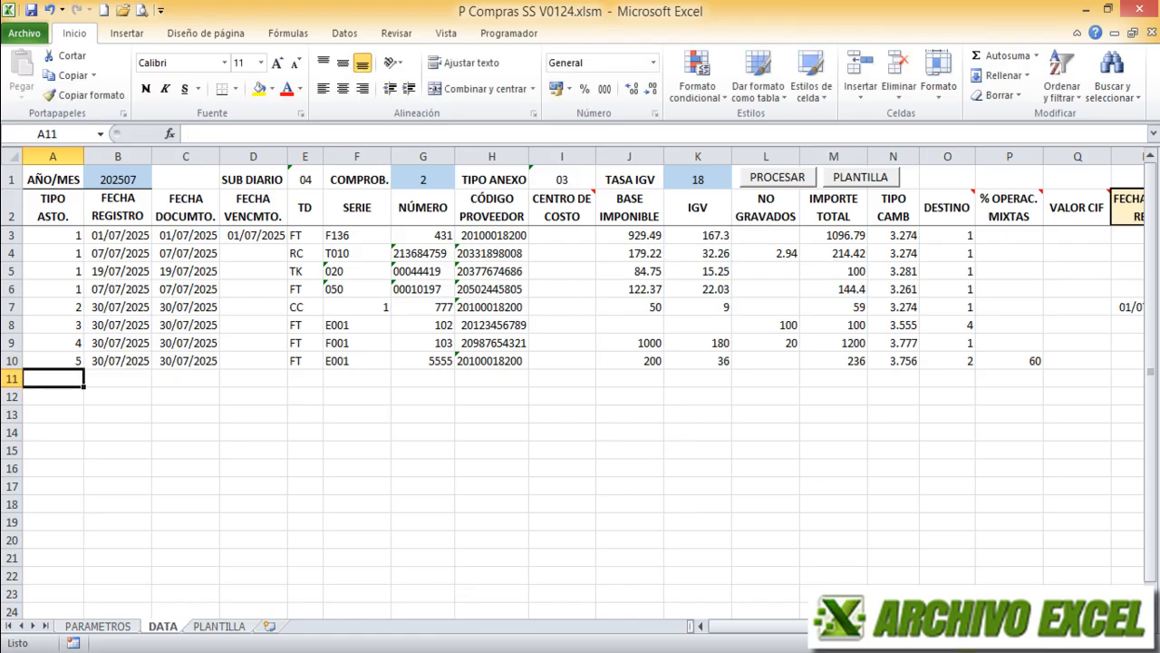
- Look over the remaining DATA columns and set the starting COMPROB. number to 1
scroll(481, 541, "right", 5)
scroll(482, 541, "left", 5)
left_click(420, 178)
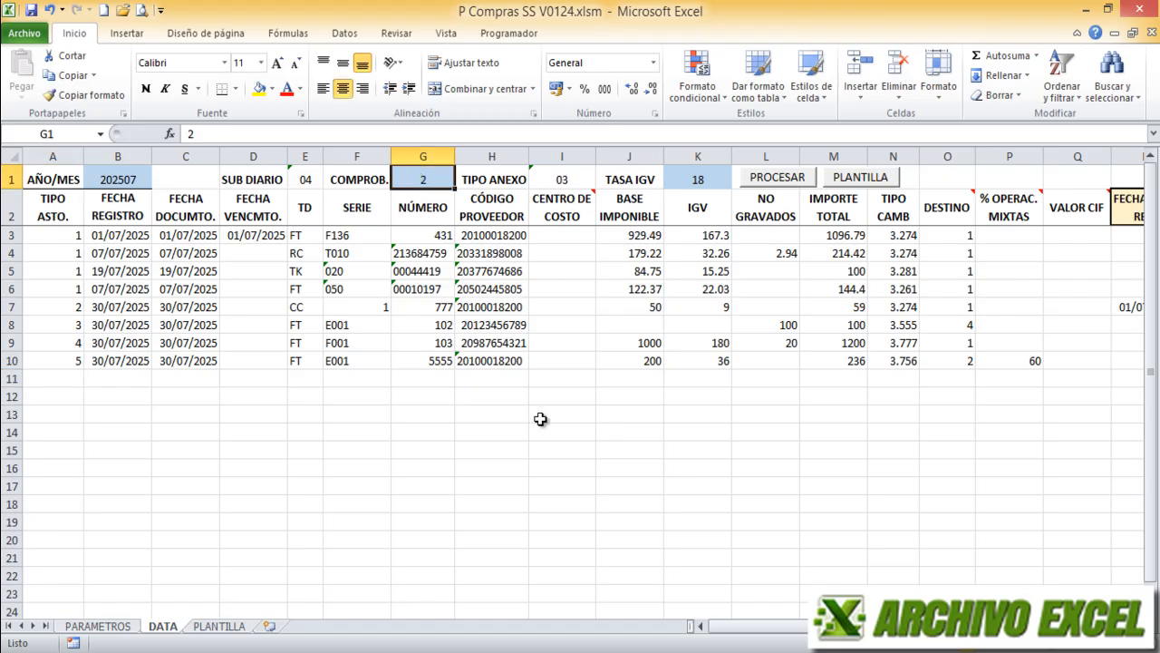
type("1")
key("Return")
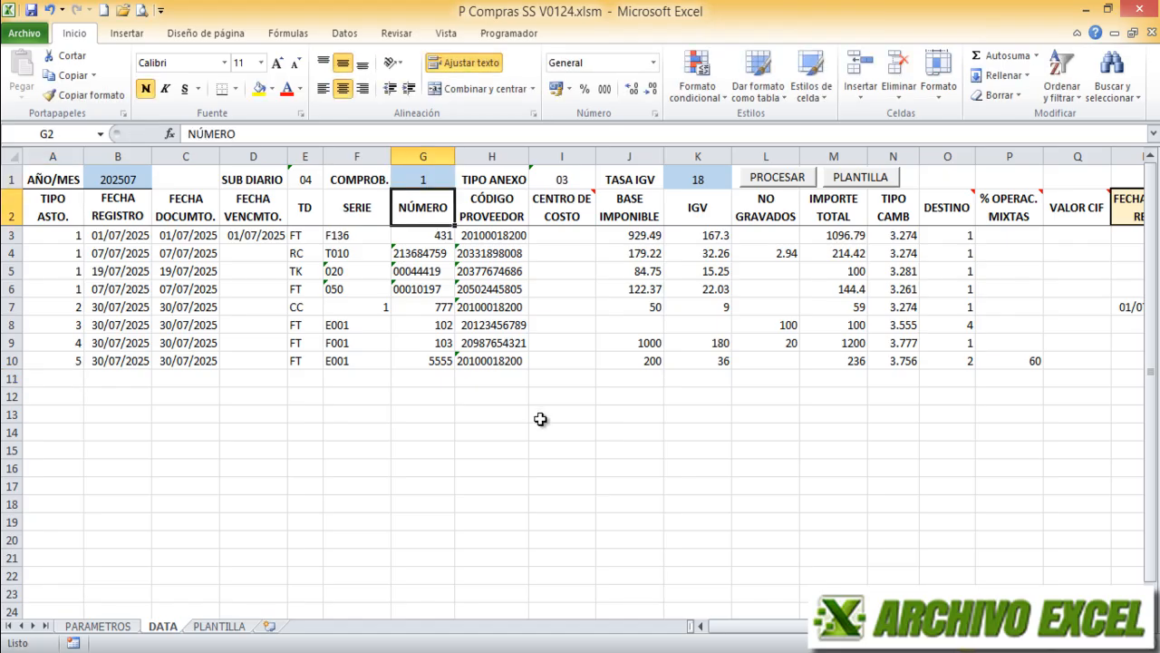
key("Up")
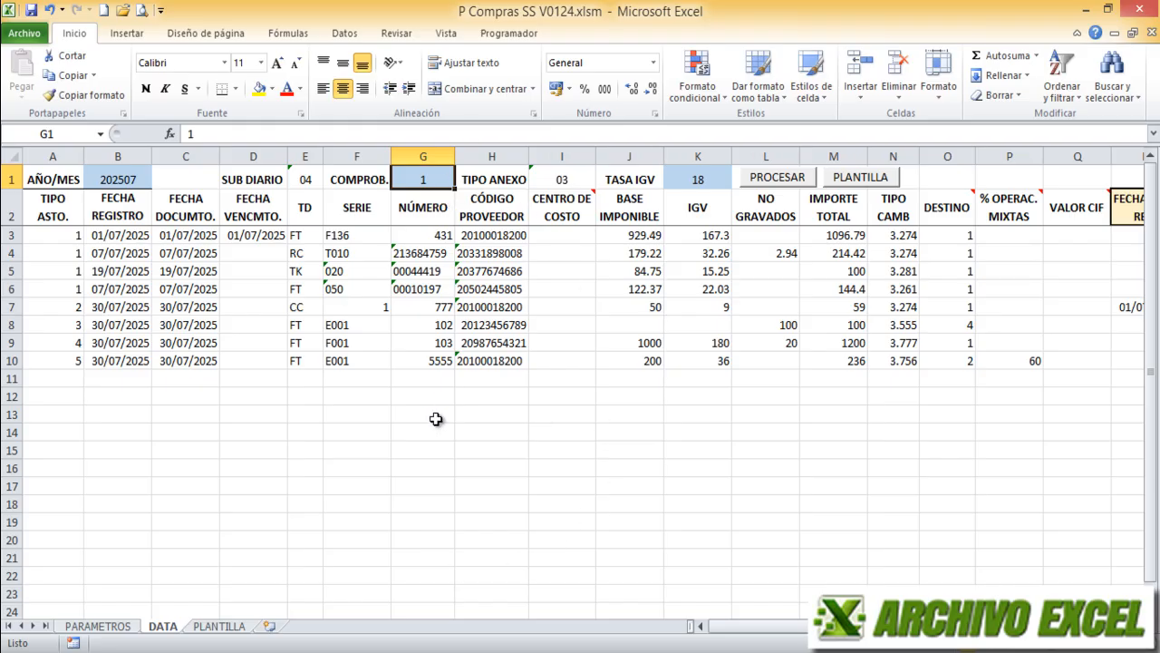
- Check the existing entry in PLANTILLA rows 2 to 4 and process all DATA purchases into journal entries
left_click(219, 627)
left_click_drag(11, 208, 11, 244)
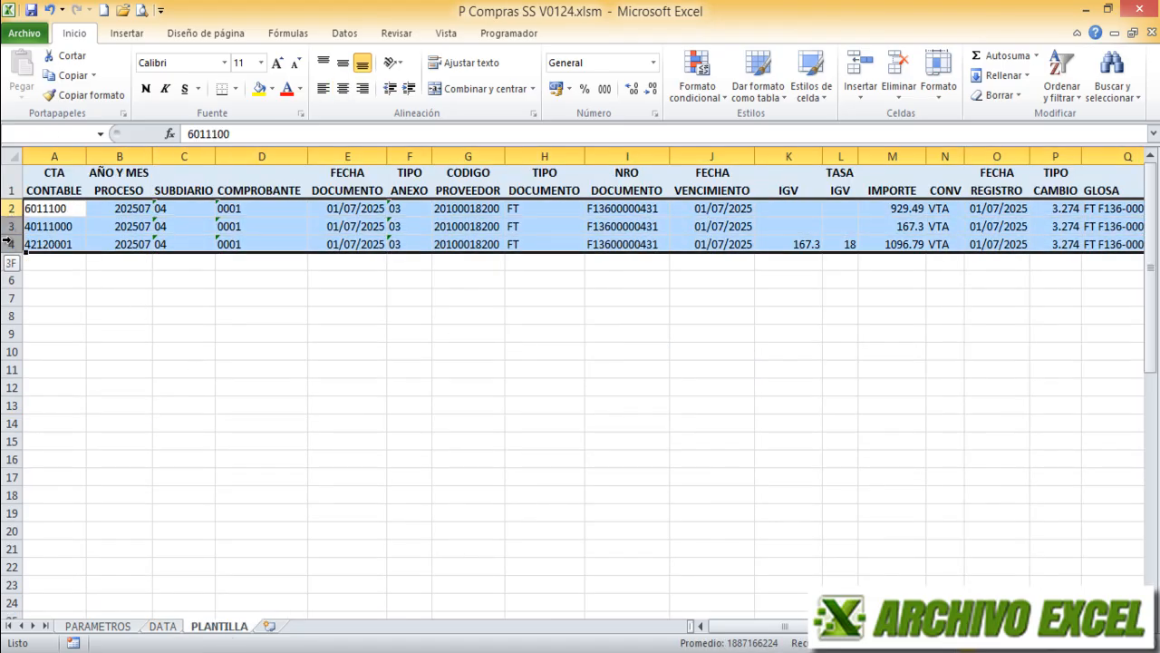
left_click(163, 626)
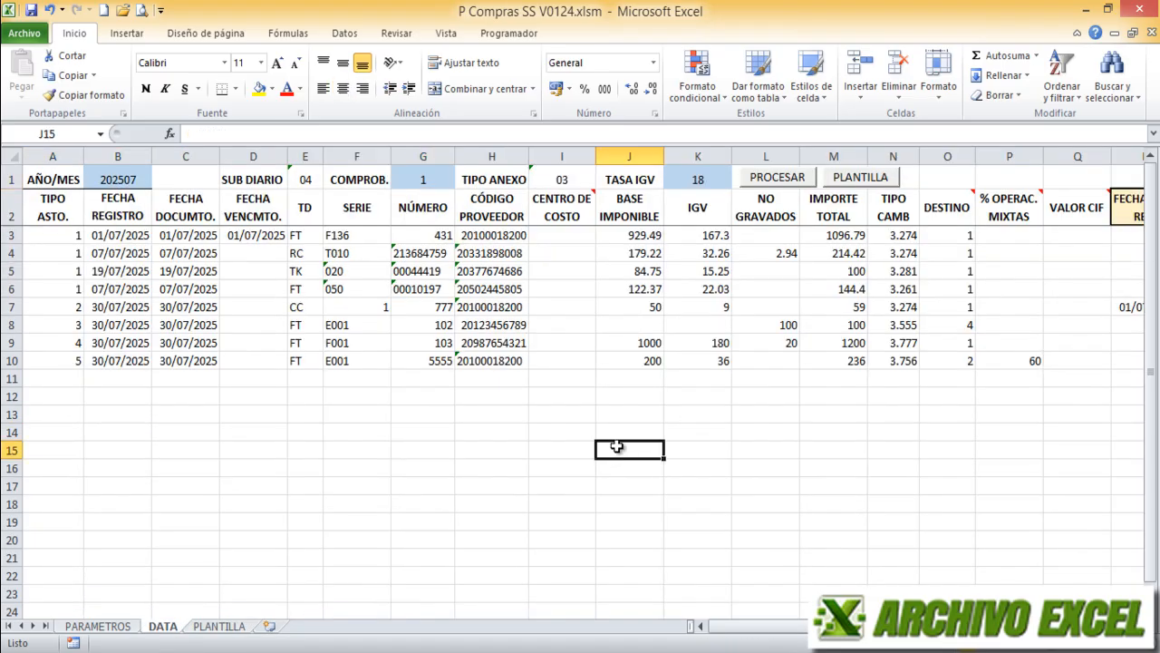
left_click(785, 180)
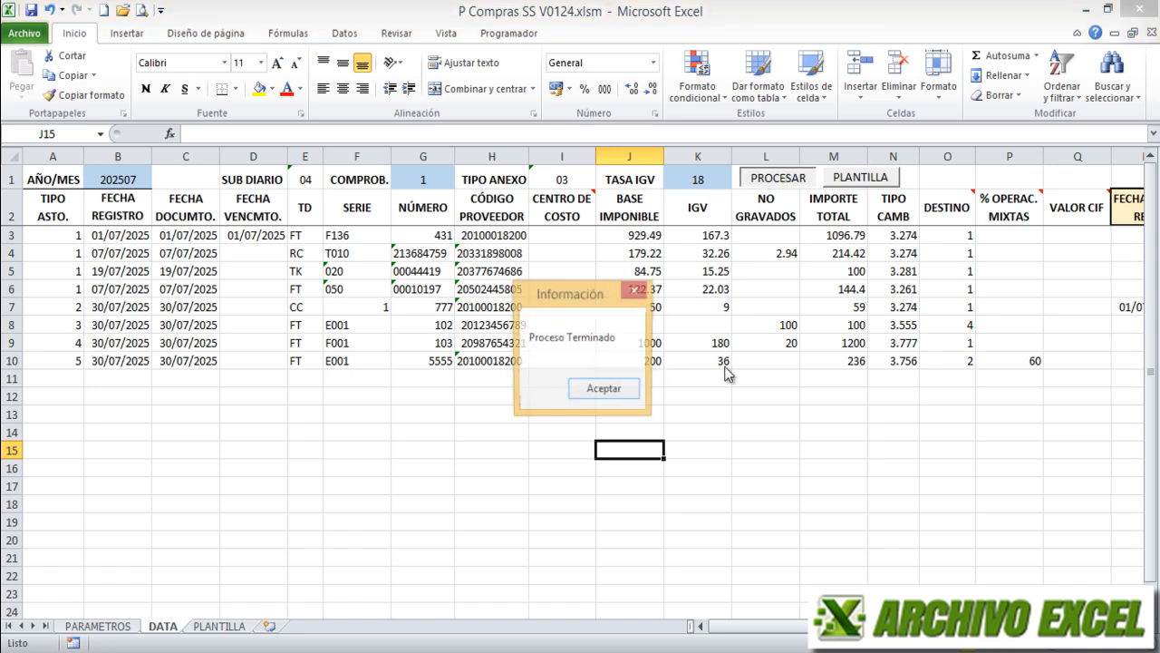
left_click(604, 391)
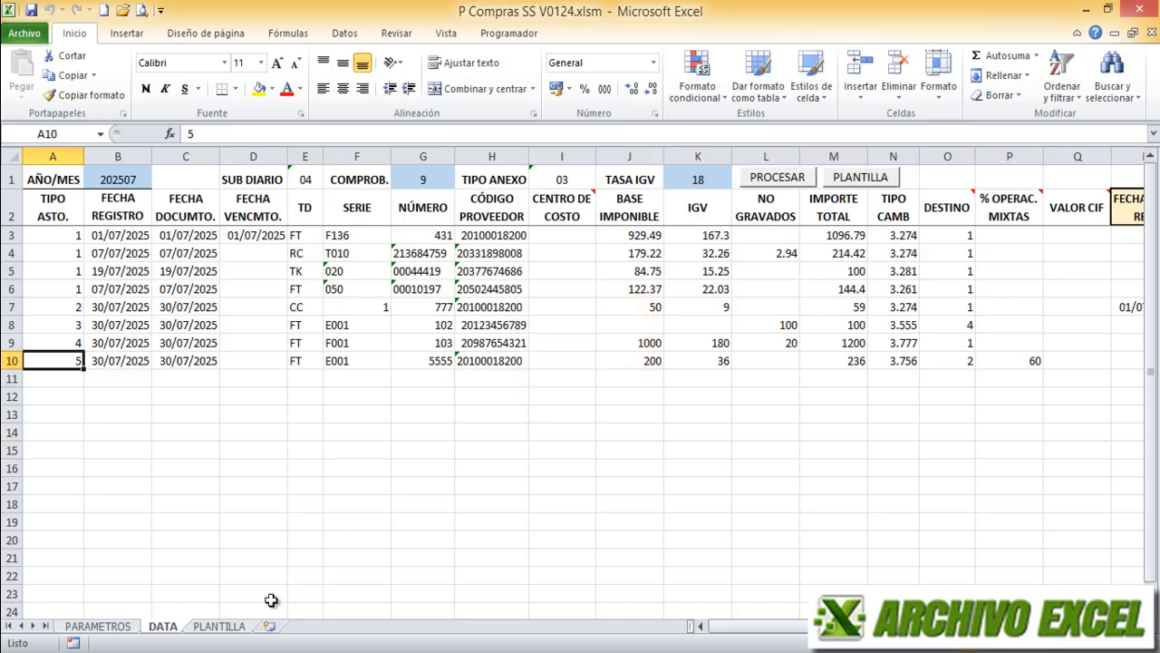
- Review the generated journal entries in PLANTILLA, checking the row groups for vouchers 0001 and 0002
left_click(219, 627)
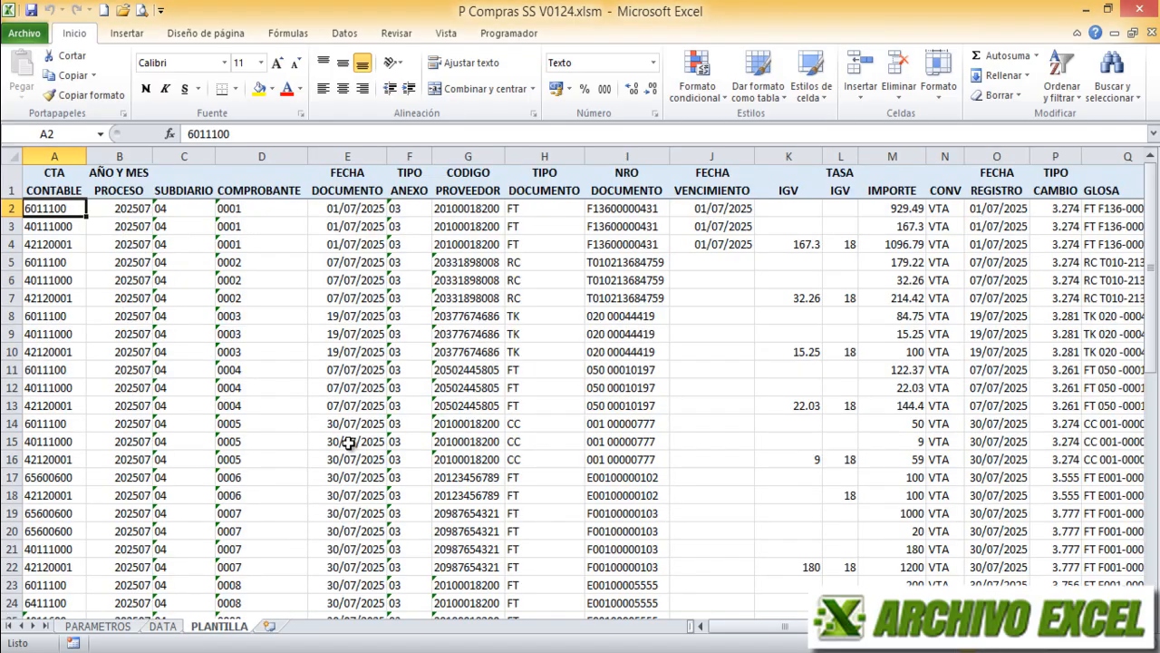
scroll(348, 442, "down", 3)
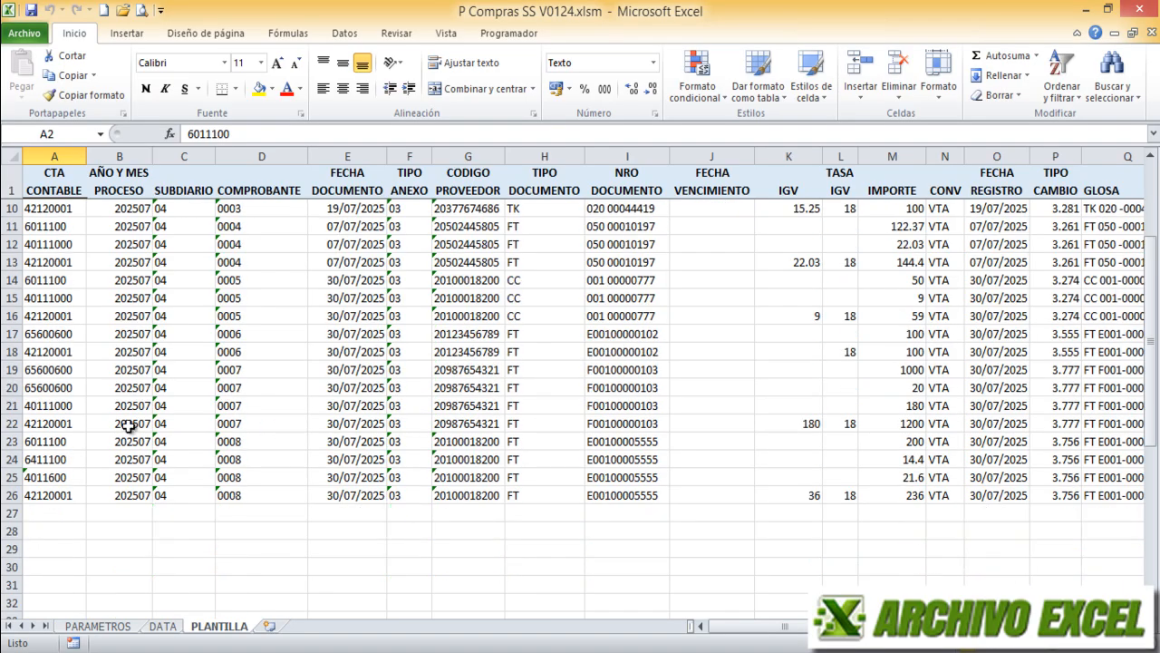
scroll(164, 450, "up", 3)
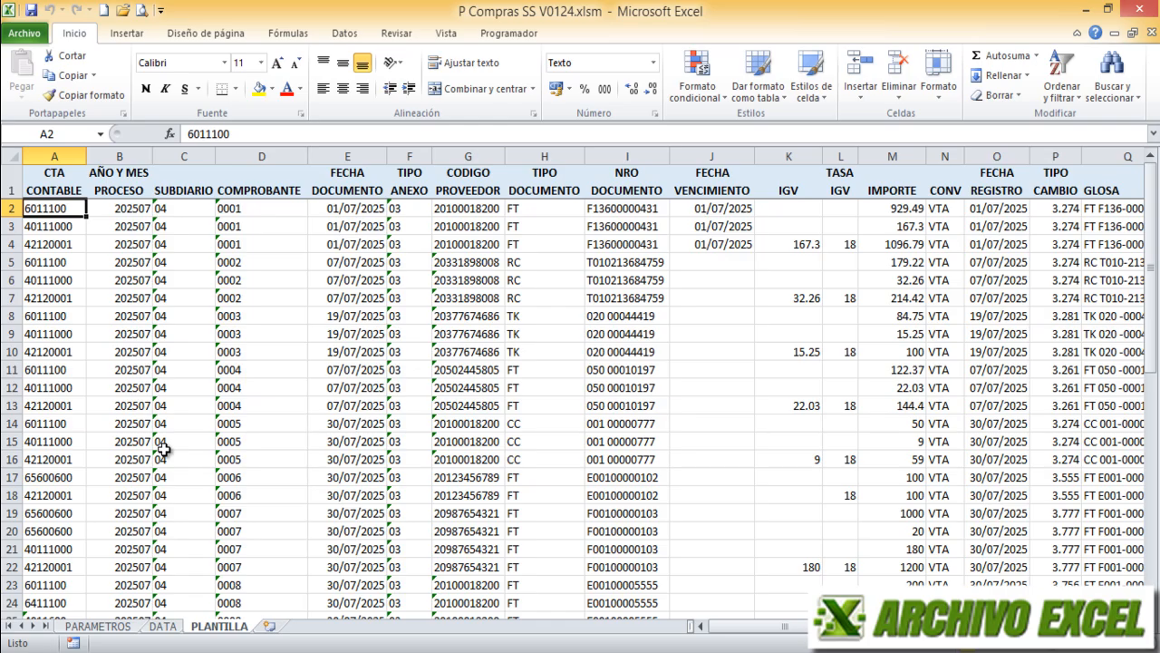
left_click_drag(9, 208, 8, 299)
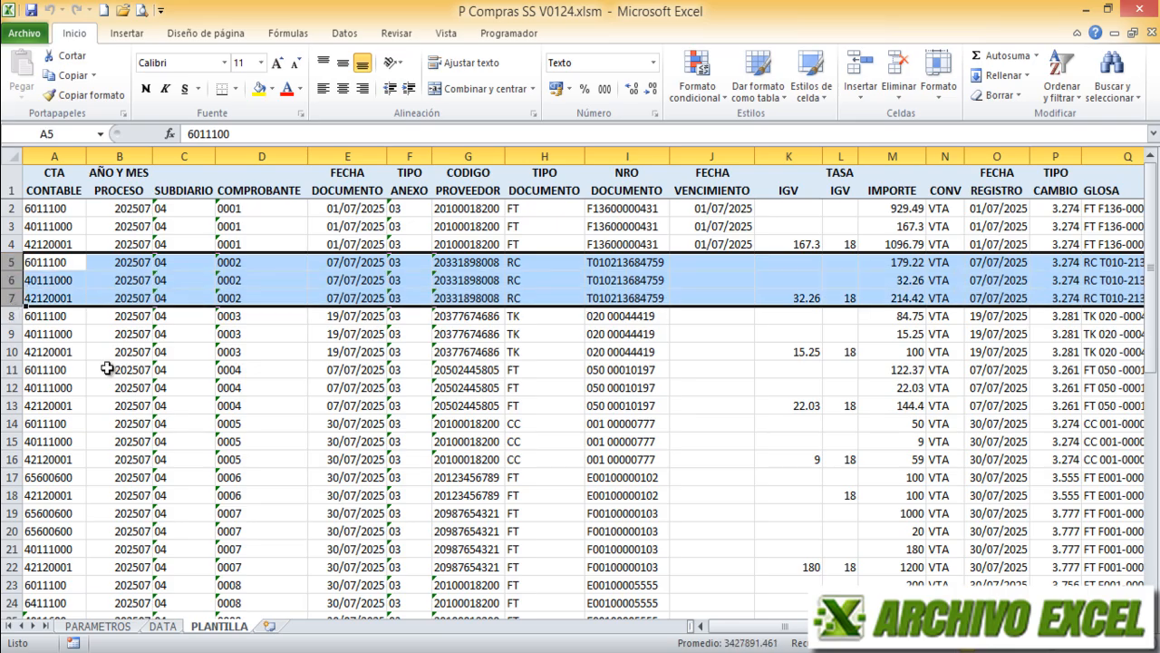
scroll(107, 368, "down", 2)
- Compare the CC document in DATA row 7 with its entry in PLANTILLA rows 14 to 16, including the reference document and DEBE / HABER columns
left_click(165, 626)
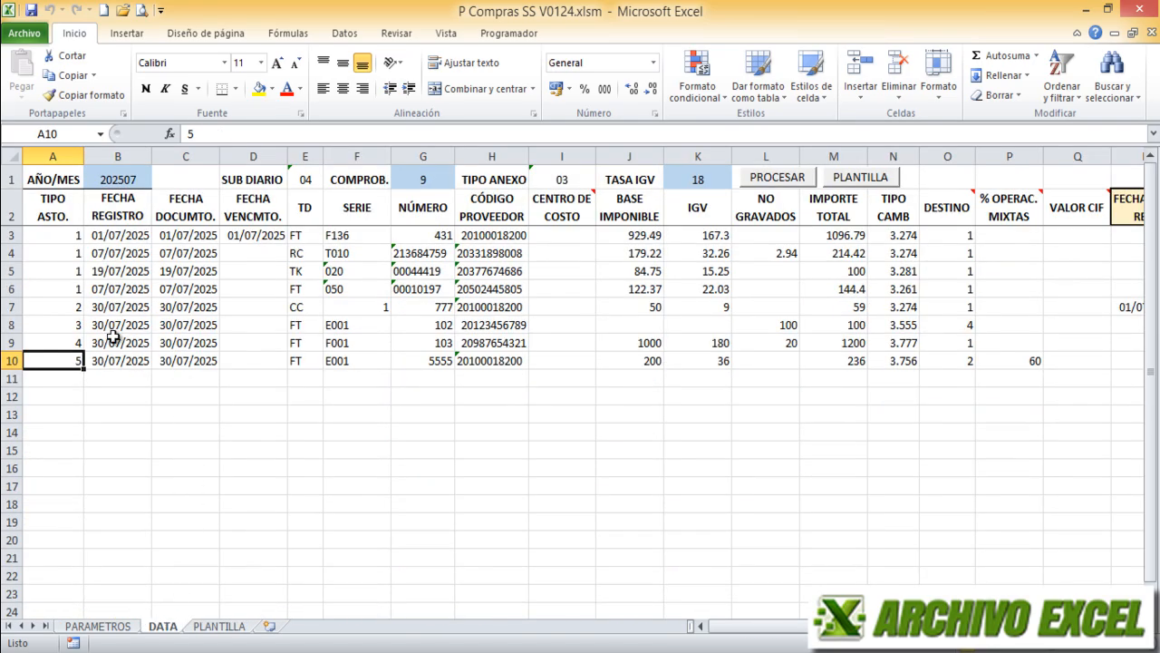
left_click(10, 307)
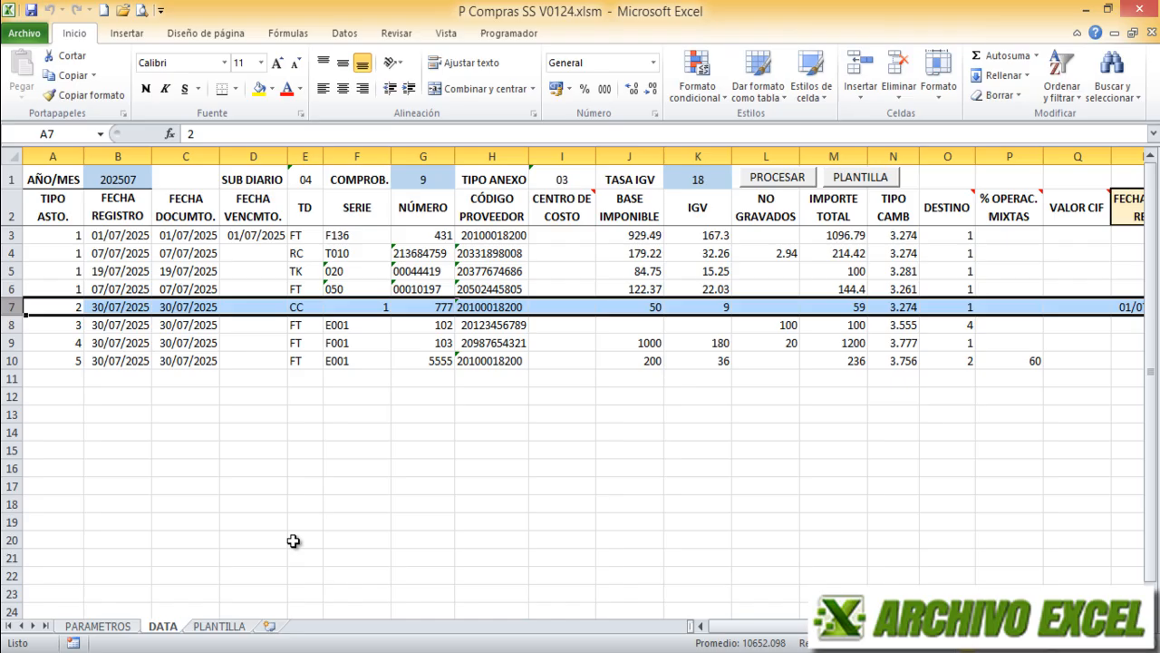
left_click(218, 625)
left_click_drag(10, 352, 10, 387)
left_click_drag(757, 625, 907, 625)
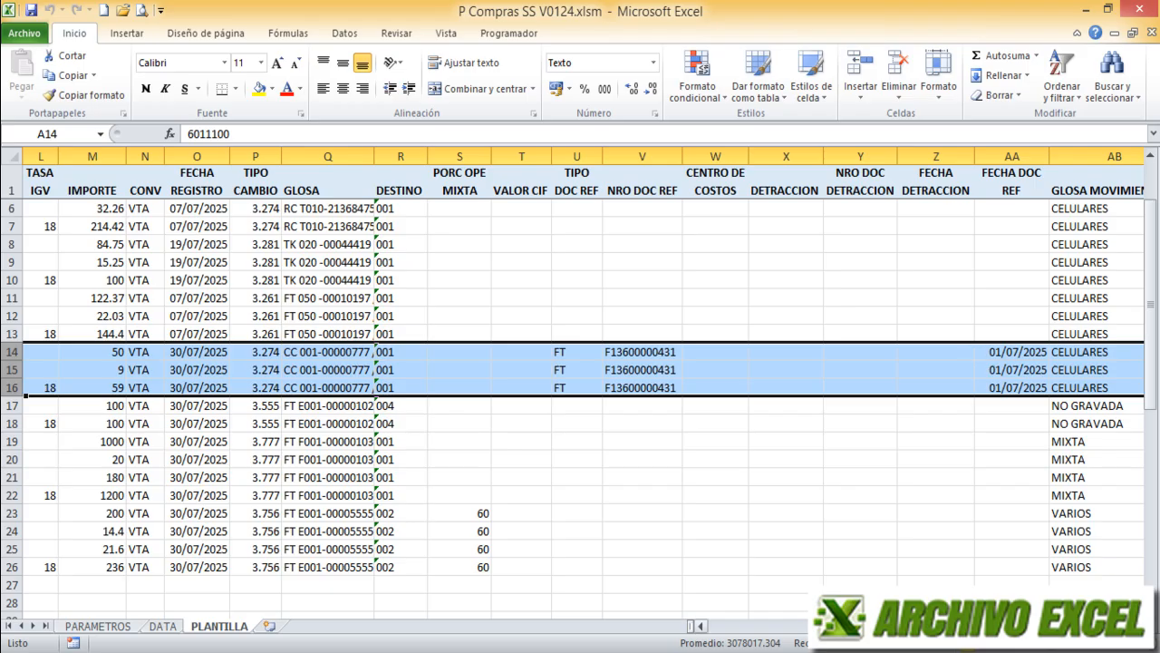
scroll(1011, 351, "right", 6)
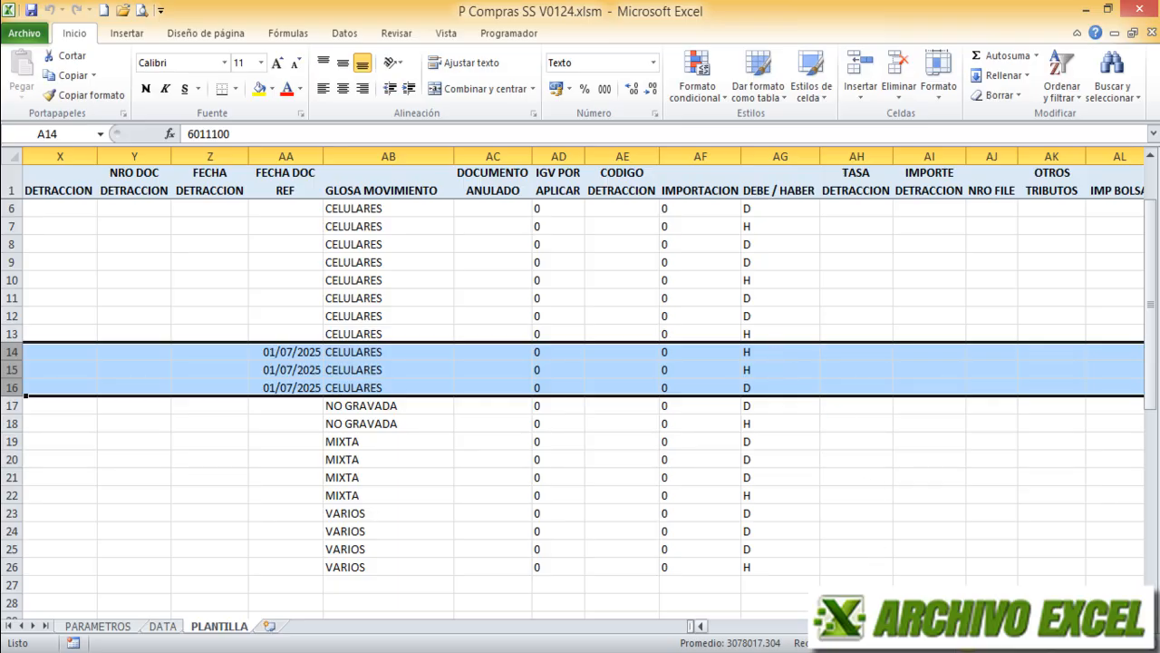
scroll(47, 458, "left", 12)
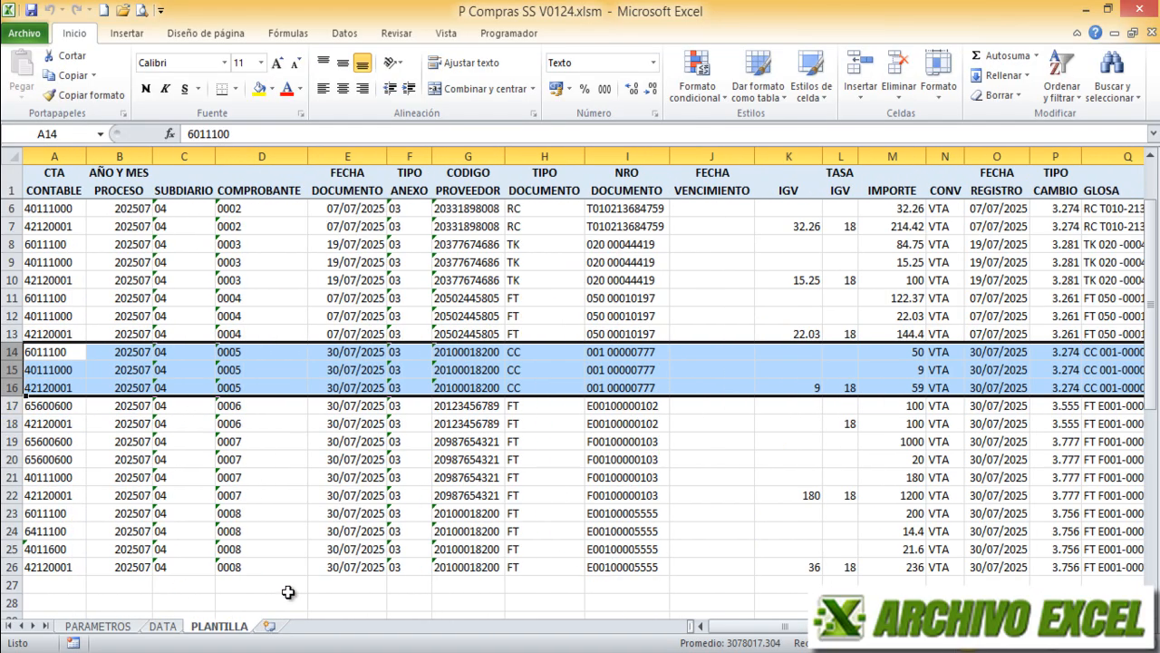
left_click(163, 625)
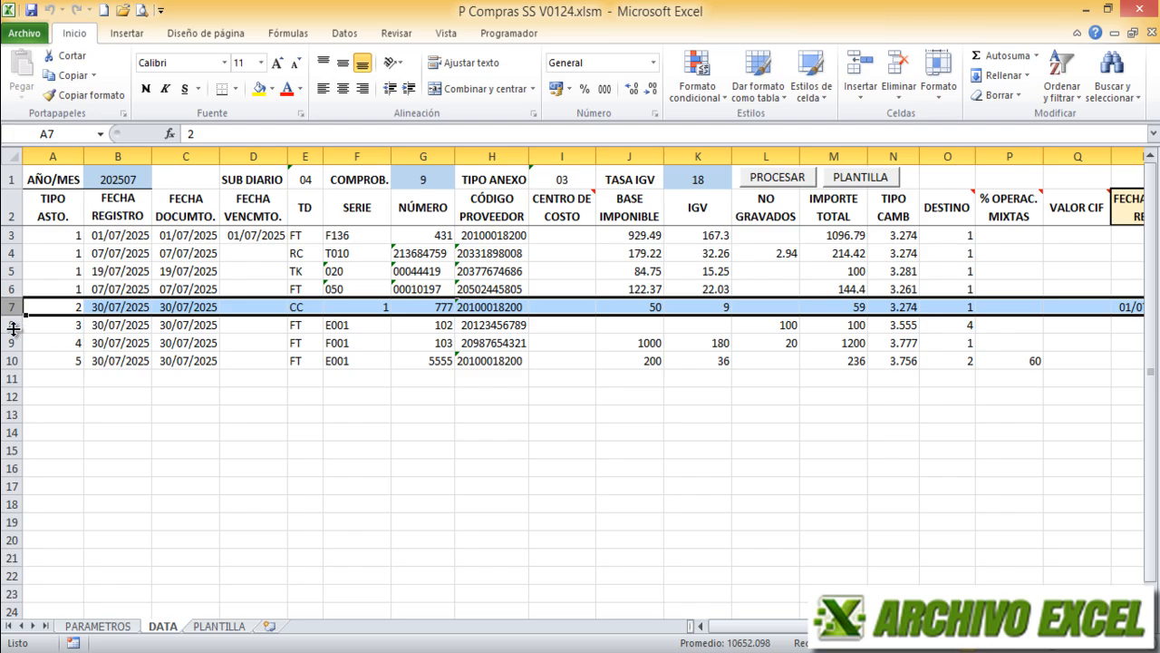
- Examine the journal entry for voucher 0006 in PLANTILLA rows 17 and 18
key("ctrl+Page_Down")
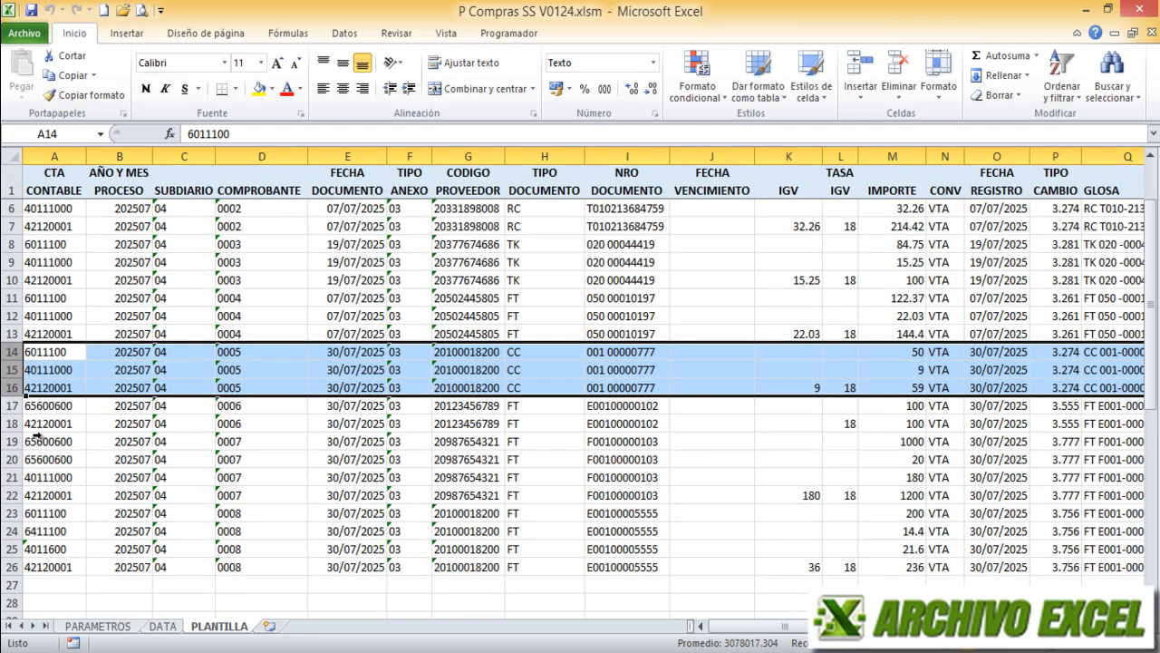
left_click_drag(12, 405, 12, 423)
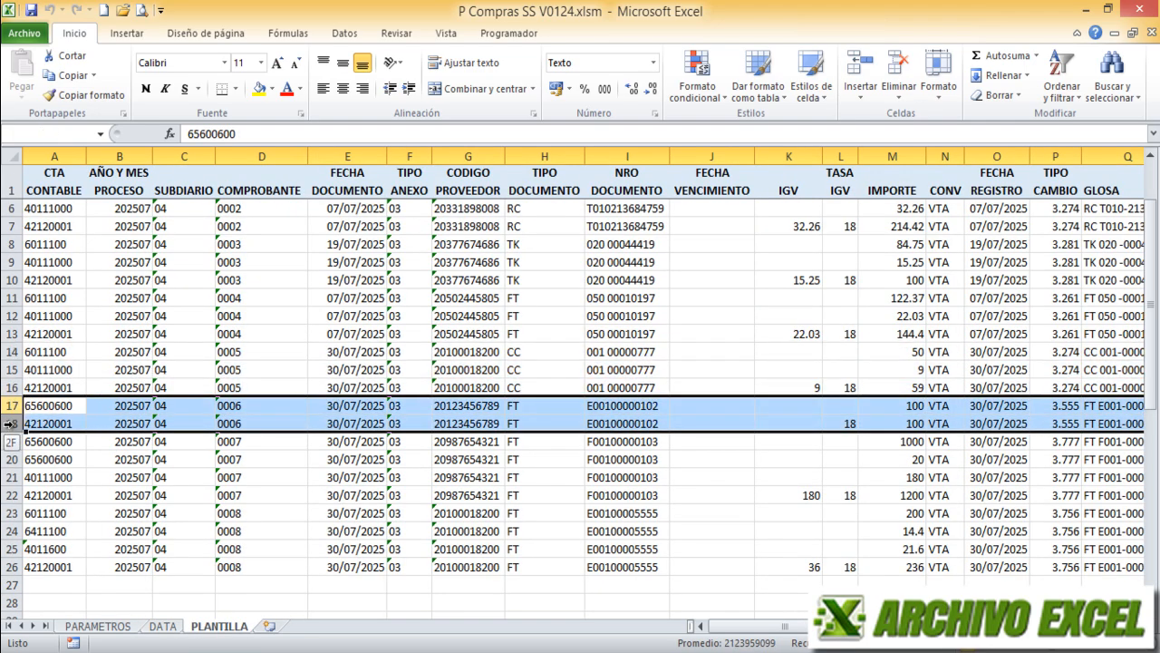
left_click_drag(696, 625, 283, 629)
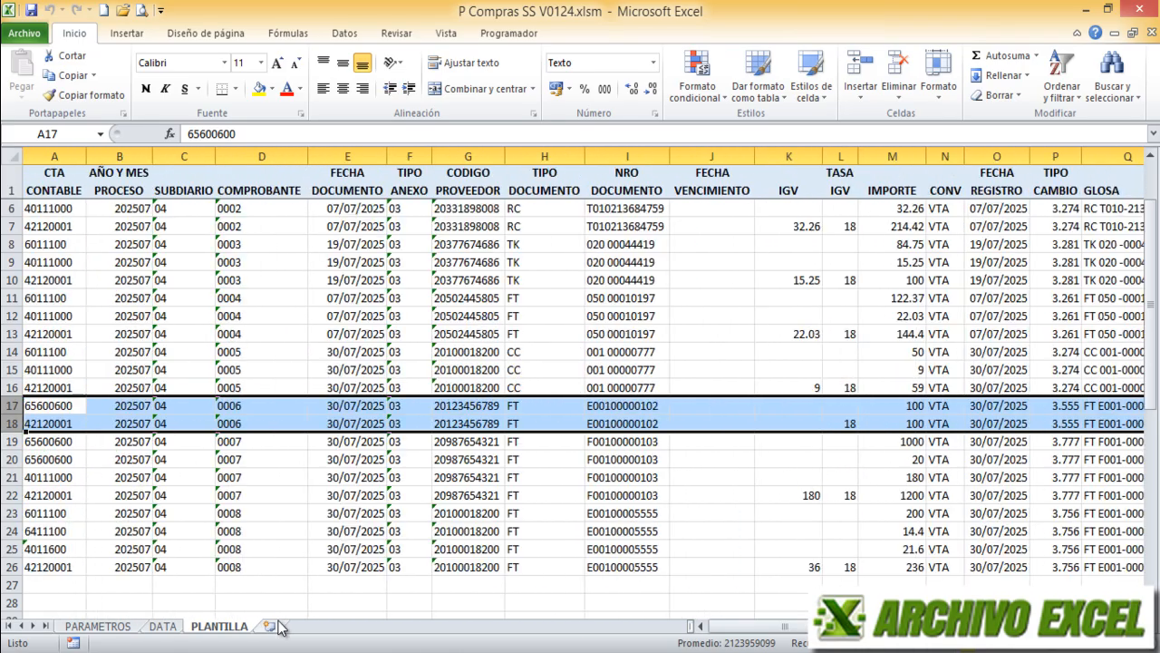
- Compare the type 4 purchase in DATA row 9 with its journal entry in PLANTILLA rows 19 to 22
left_click(163, 625)
left_click(11, 342)
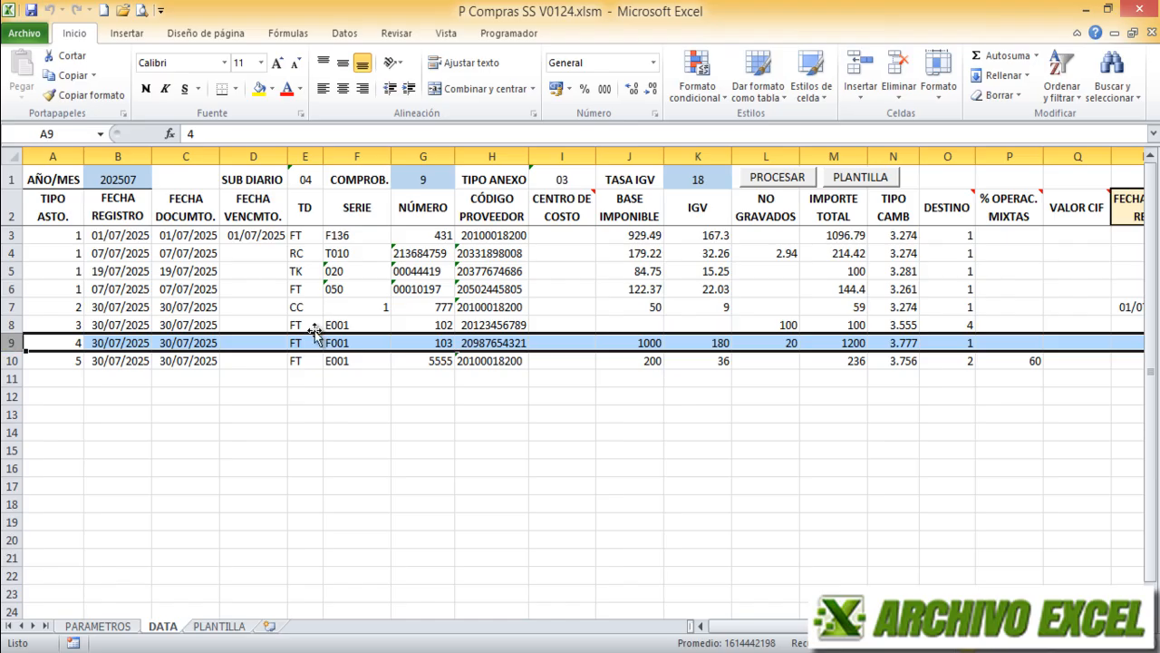
left_click(222, 626)
left_click_drag(11, 442, 11, 494)
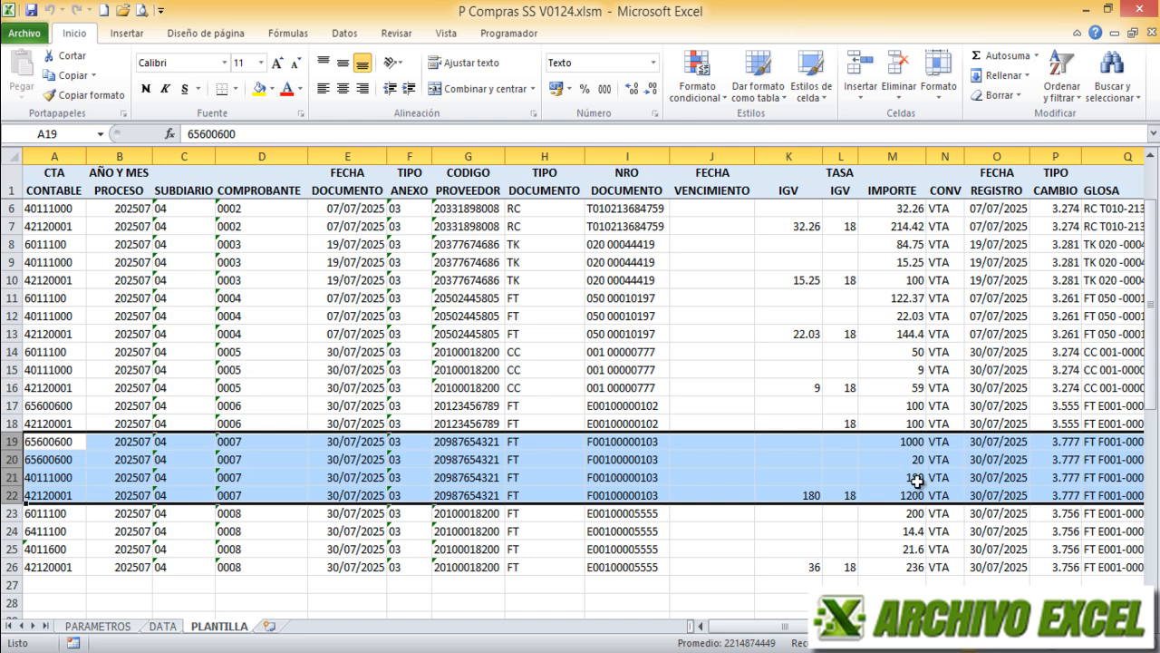
left_click_drag(739, 625, 199, 630)
- Compare DATA row 10 and the DESTINO code note with the entry in PLANTILLA rows 23 to 26, across all columns
left_click(162, 626)
left_click(11, 360)
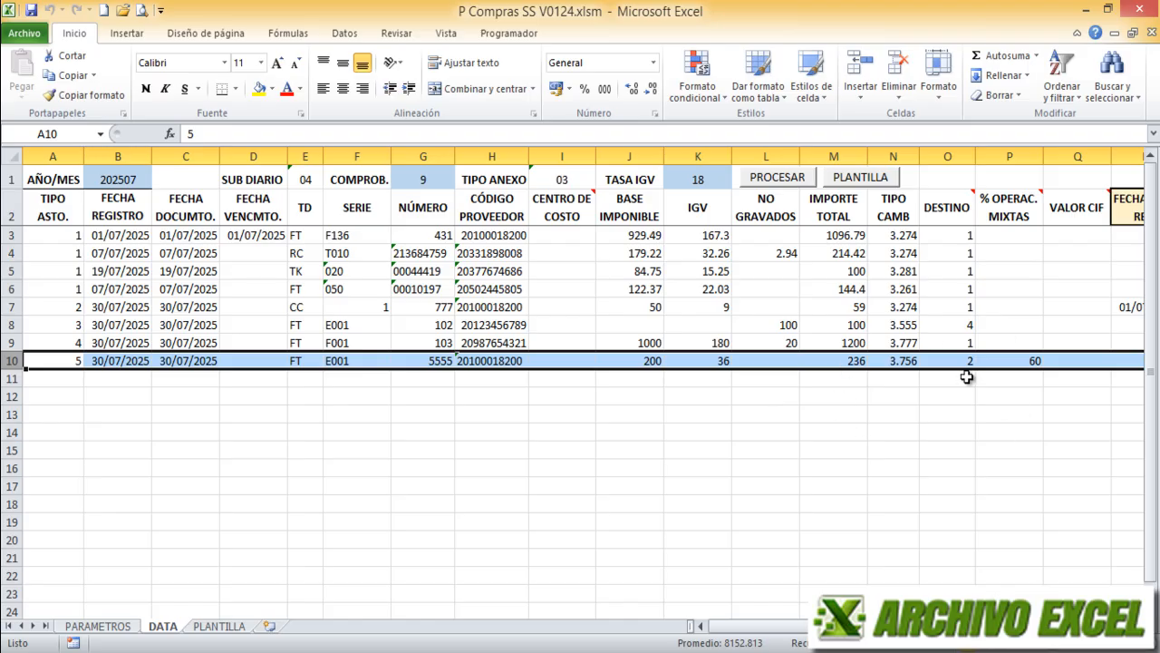
mouse_move(967, 199)
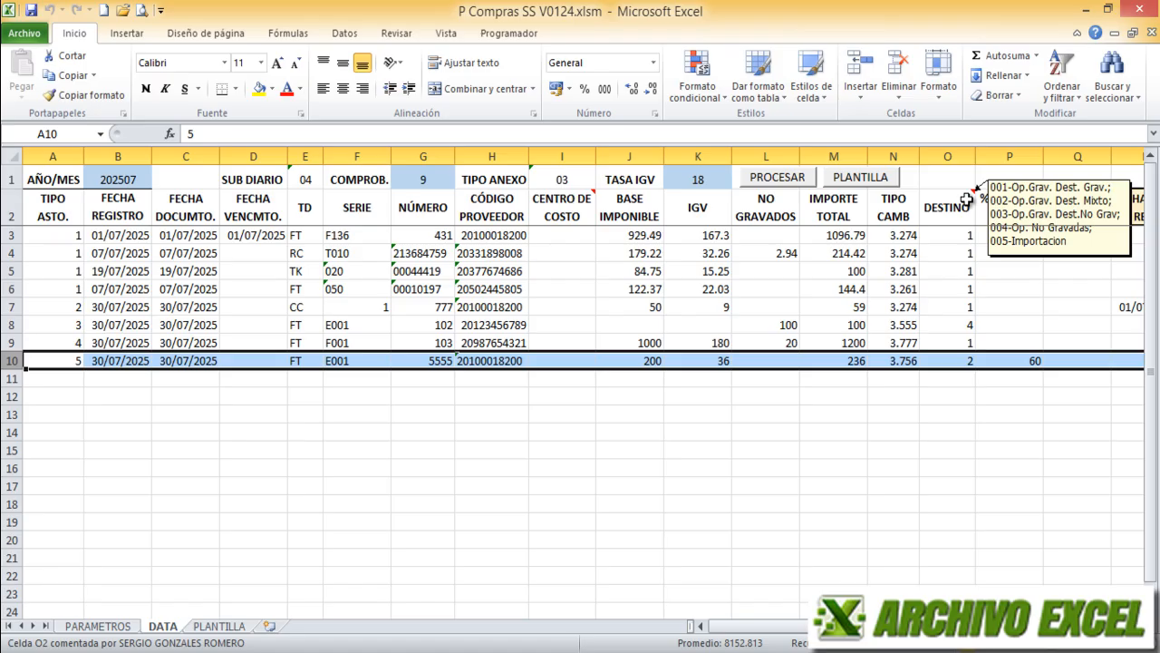
key("ctrl+shift+p")
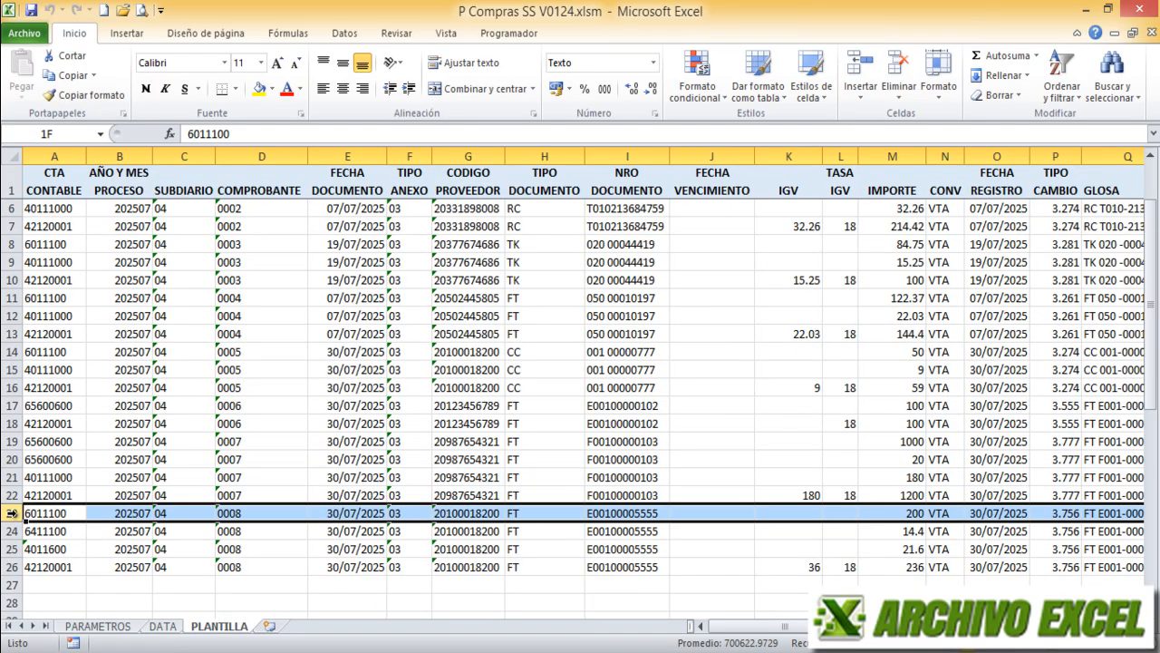
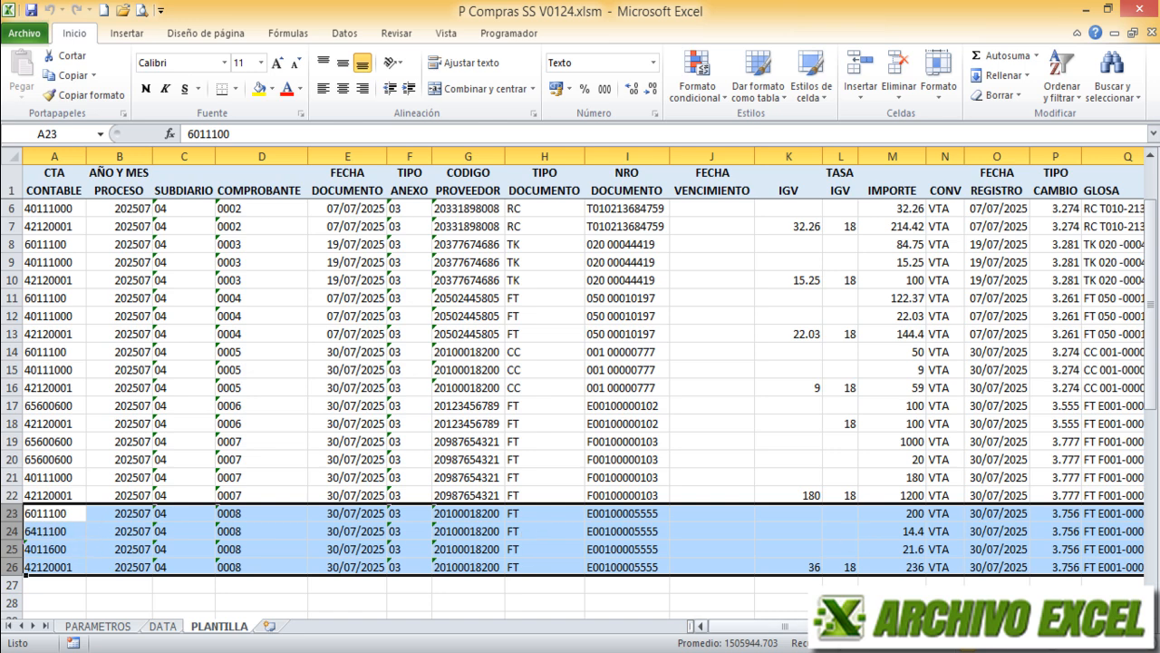
left_click_drag(780, 626, 798, 625)
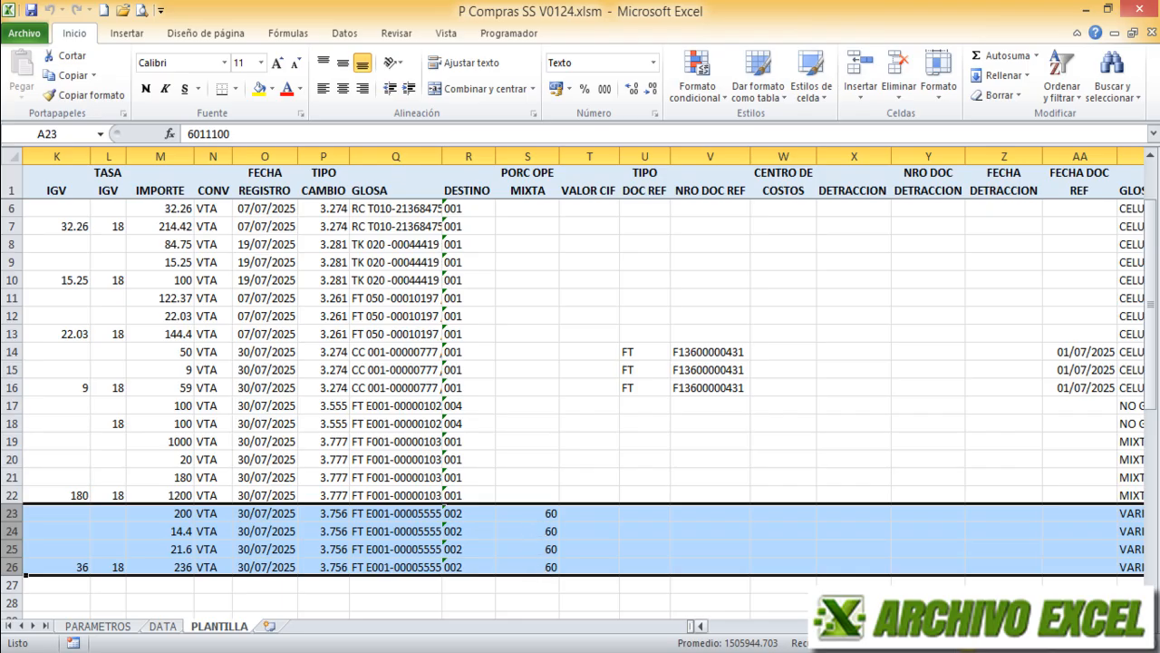
scroll(584, 380, "right", 10)
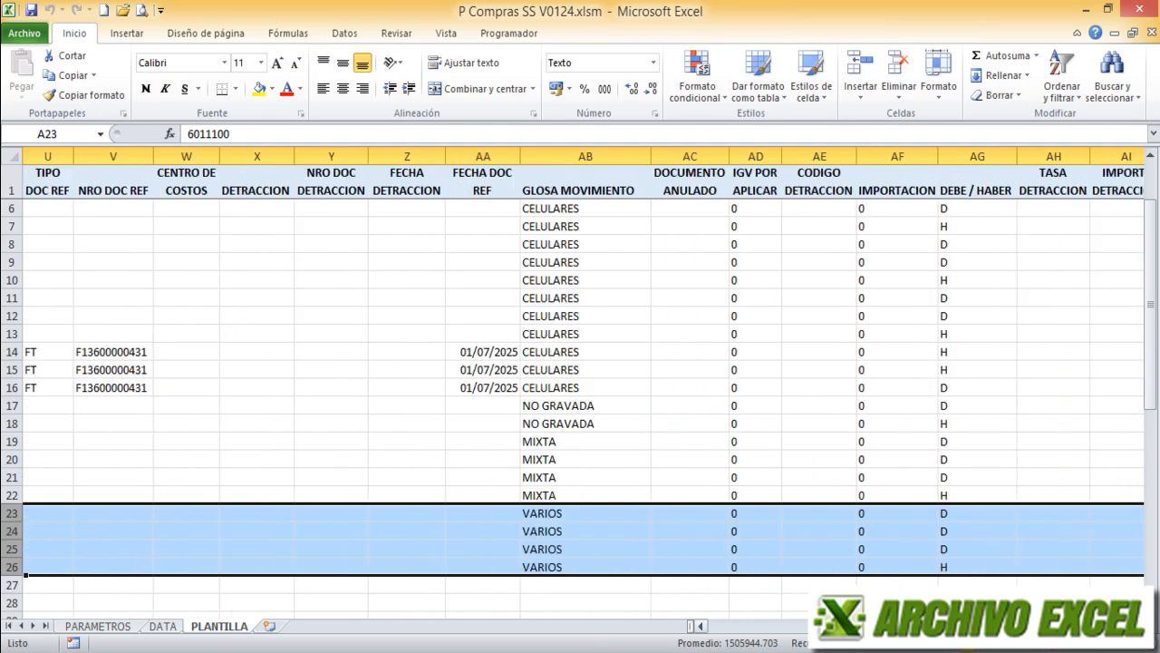
key("ctrl+z")
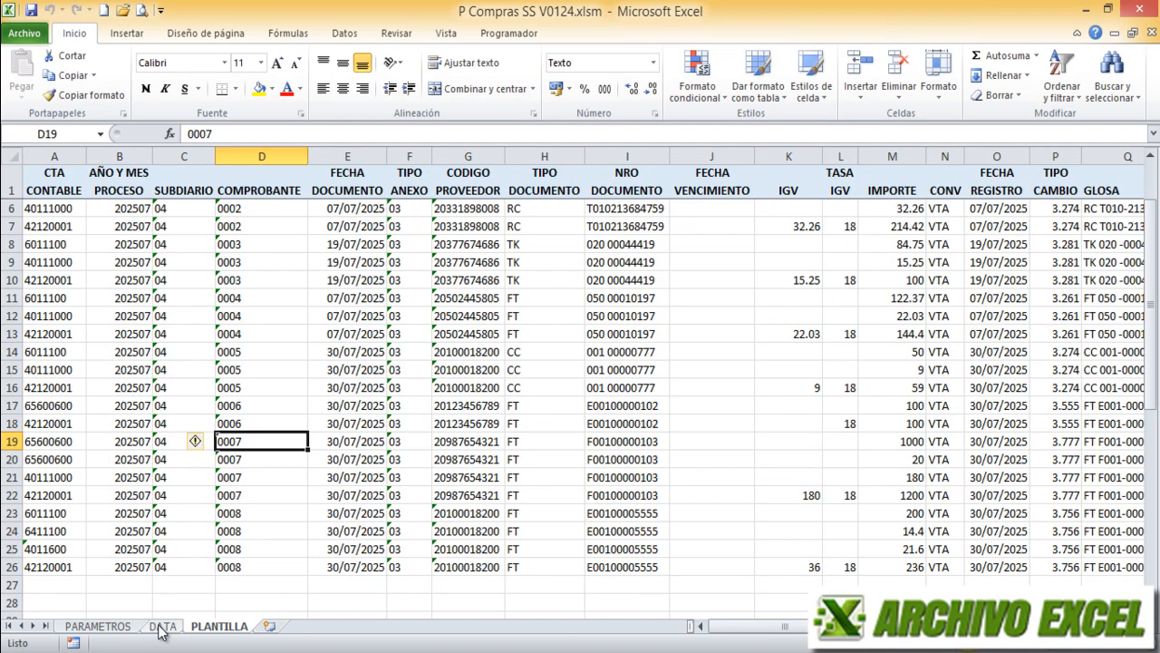
- Review the entry types in PARAMETROS and look over the full list of journal entries in PLANTILLA against DATA
left_click(123, 627)
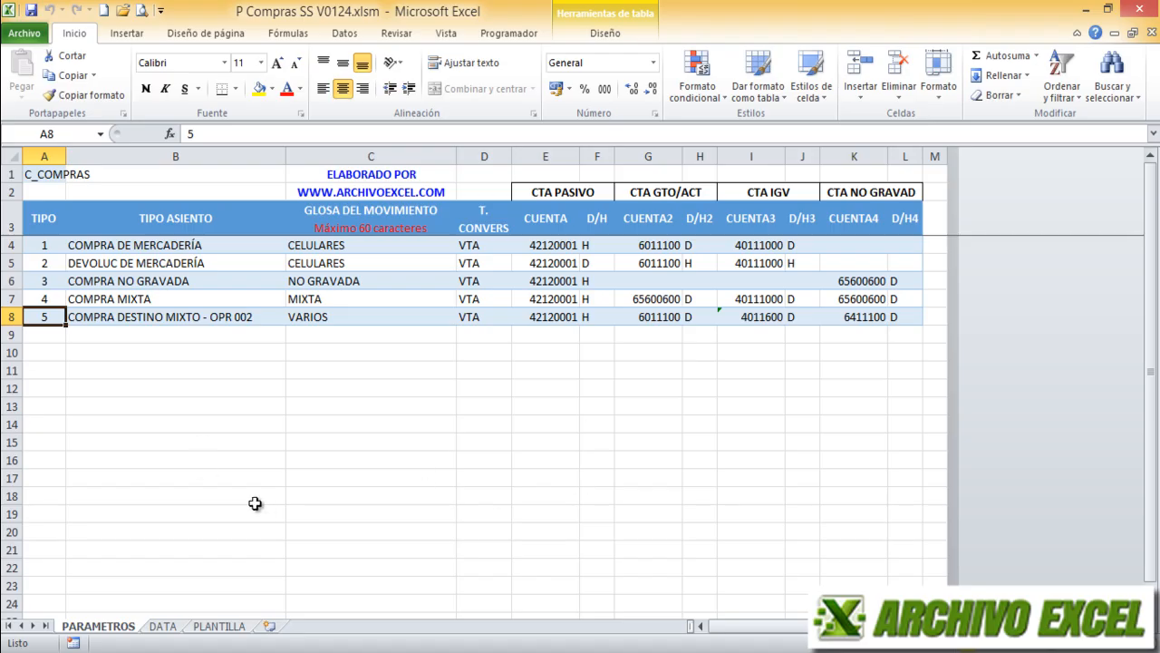
left_click(219, 627)
scroll(292, 528, "up", 2)
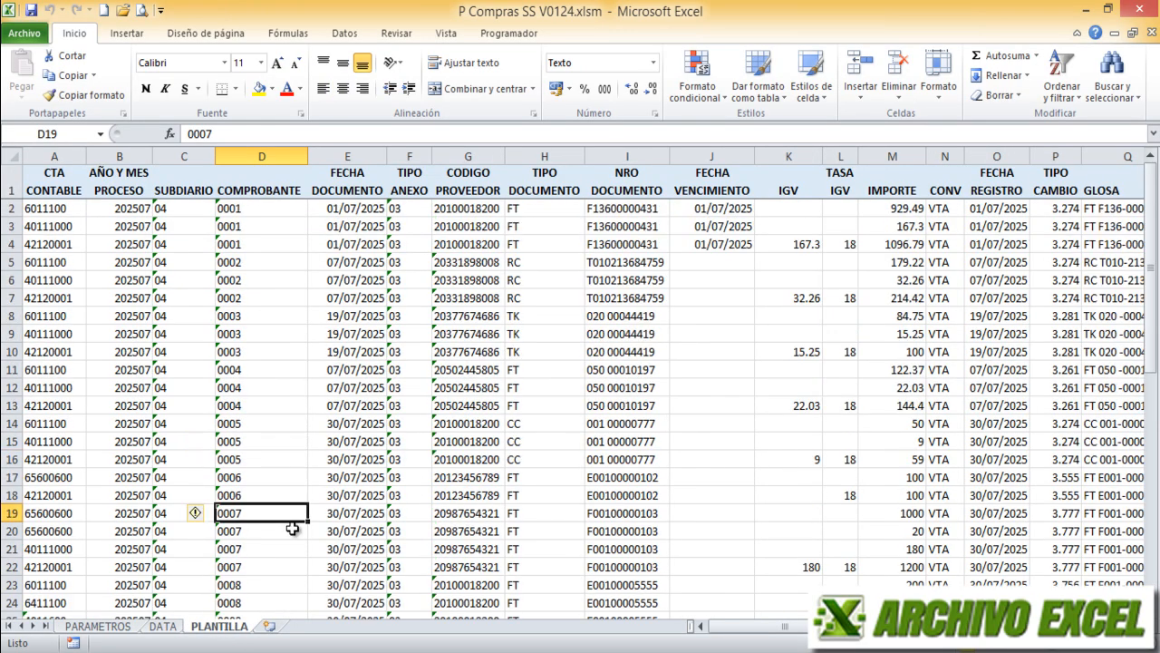
left_click(164, 626)
left_click(466, 490)
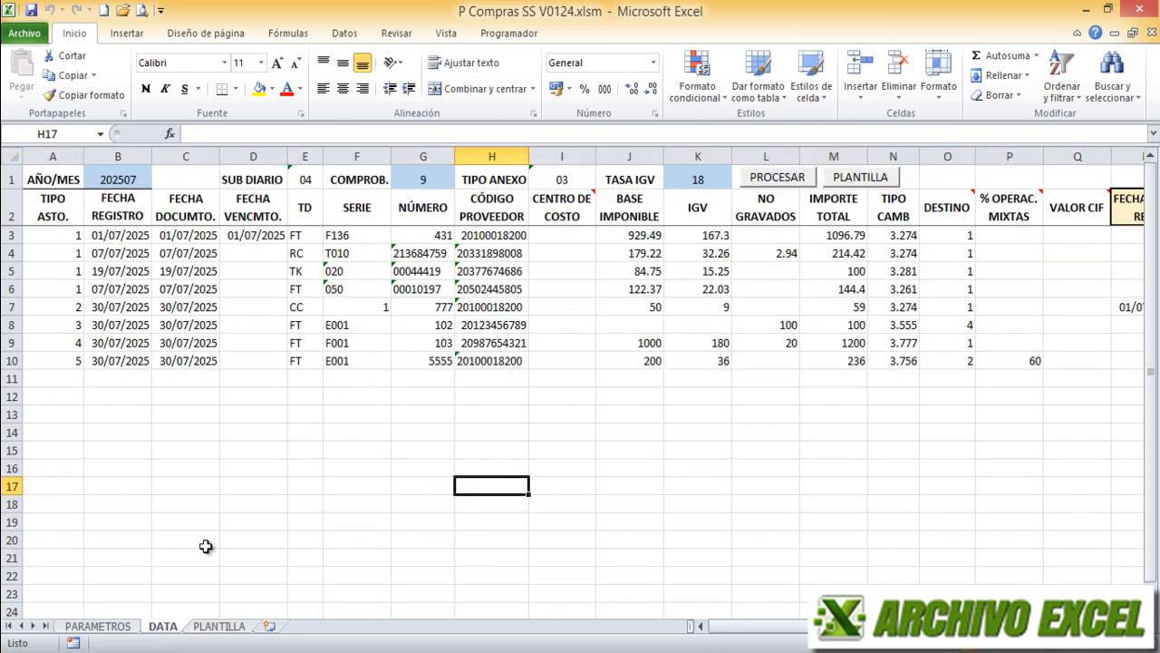
left_click(219, 627)
scroll(598, 381, "down", 5)
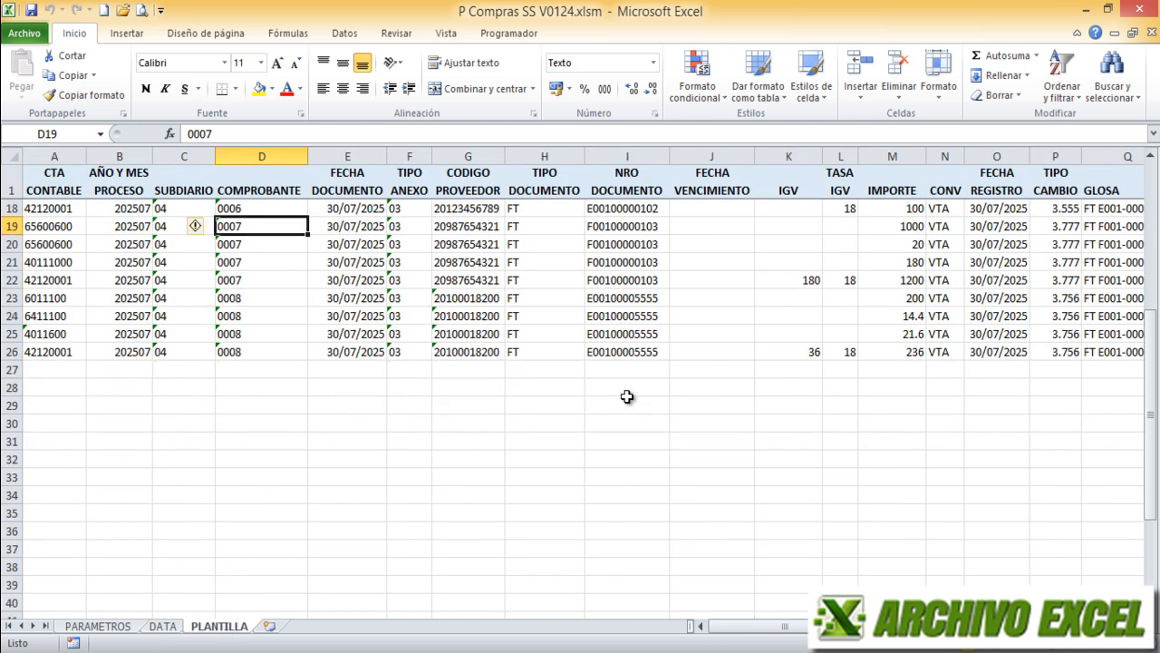
scroll(627, 396, "up", 5)
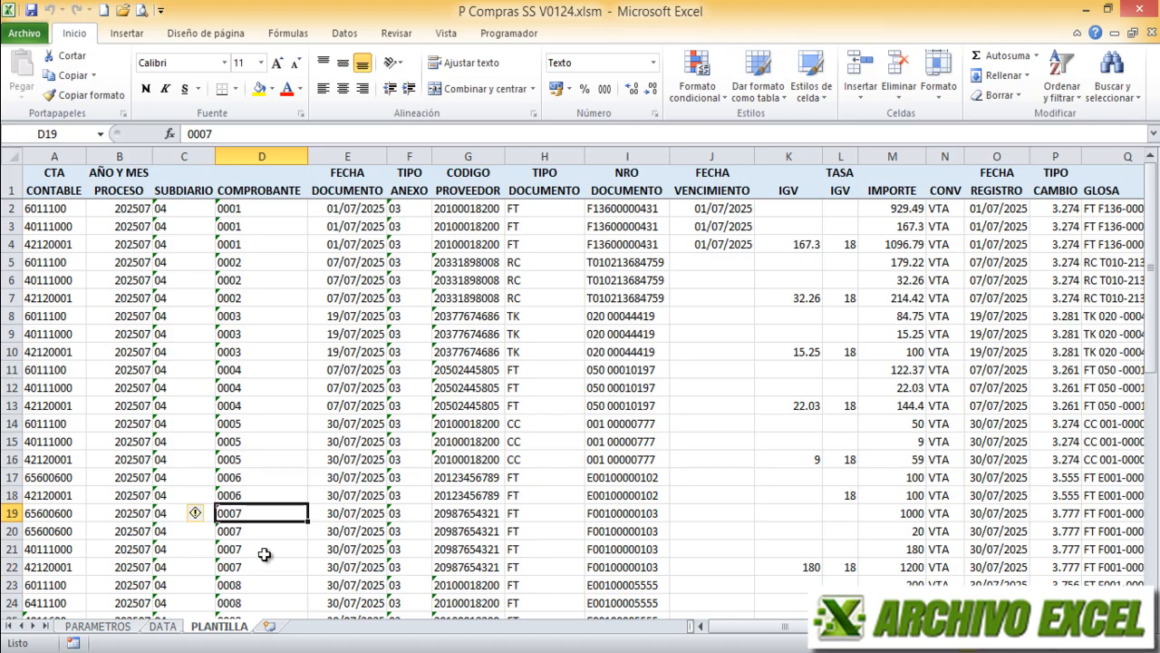
- Check the contents of the STAR SOFT folder and generate the template file from the DATA sheet
left_click(164, 627)
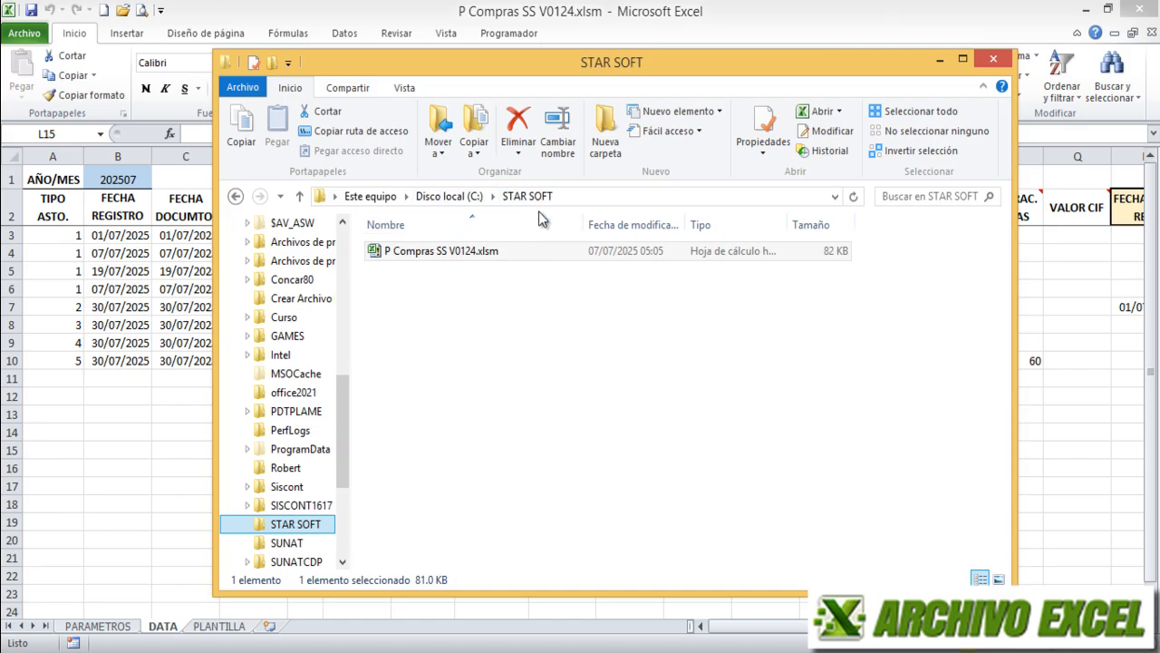
double_click(431, 257)
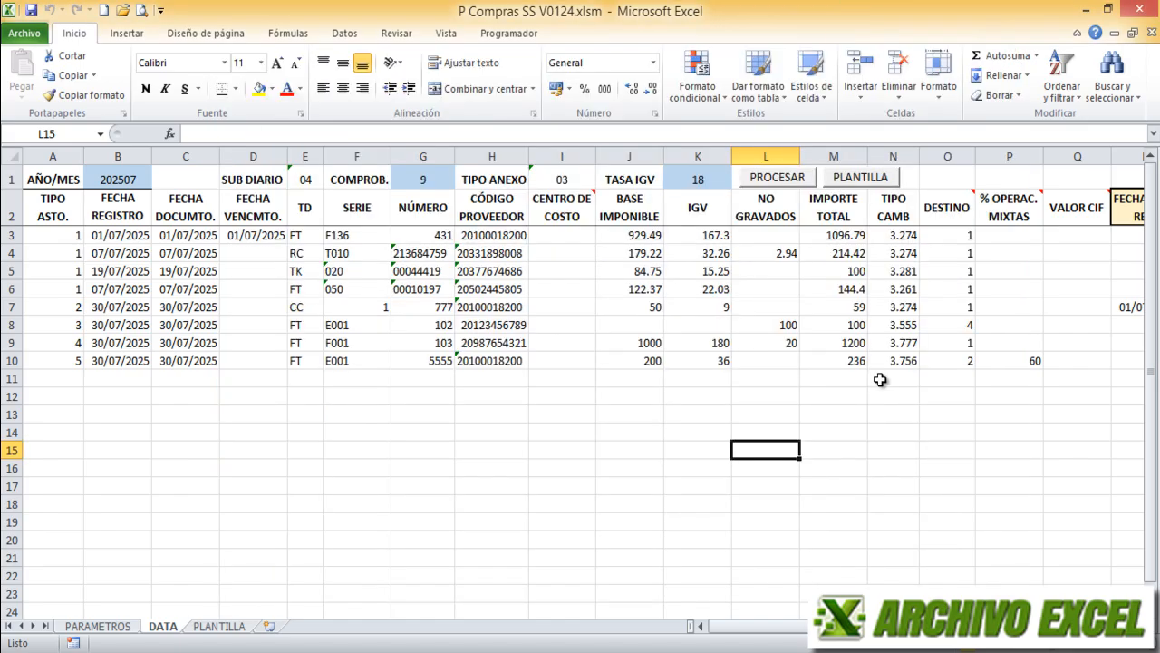
left_click(863, 179)
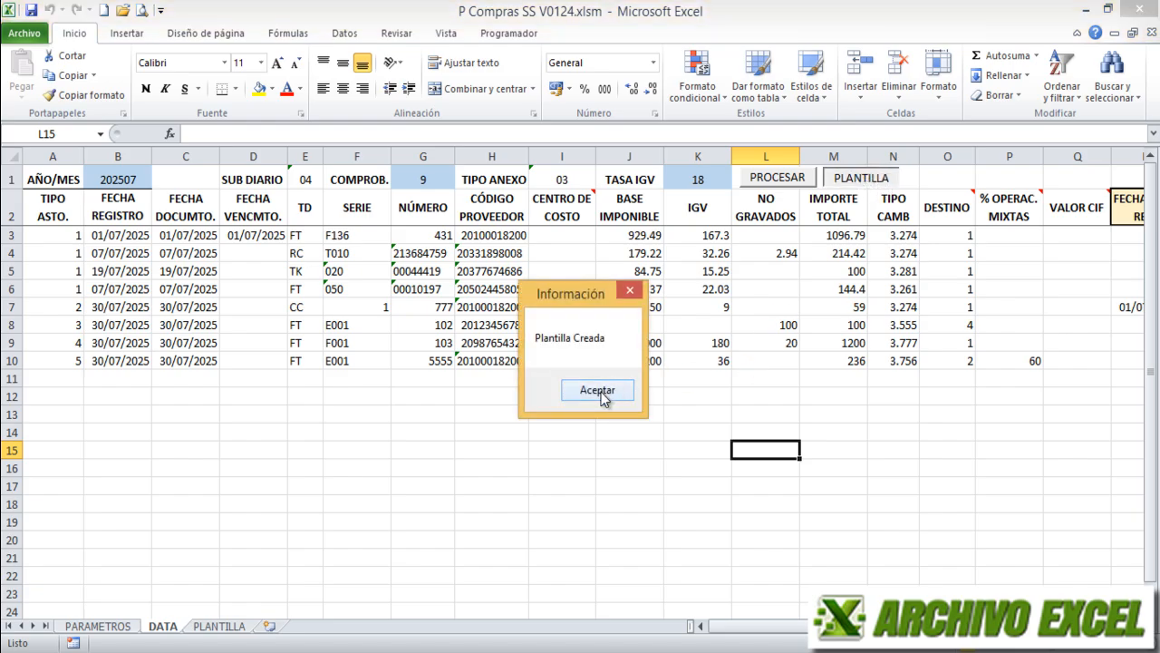
left_click(598, 390)
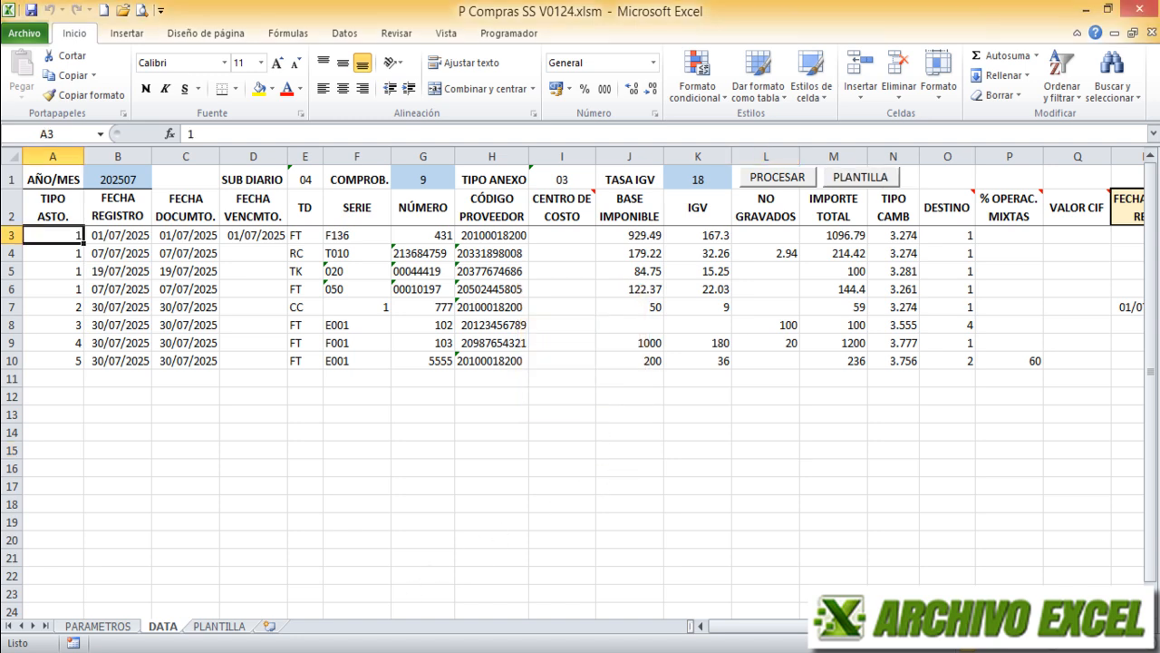
- Open C_COMPRAS.xls from the STAR SOFT folder, look through its exported entries and close the file
key("alt+Tab")
left_click(429, 252)
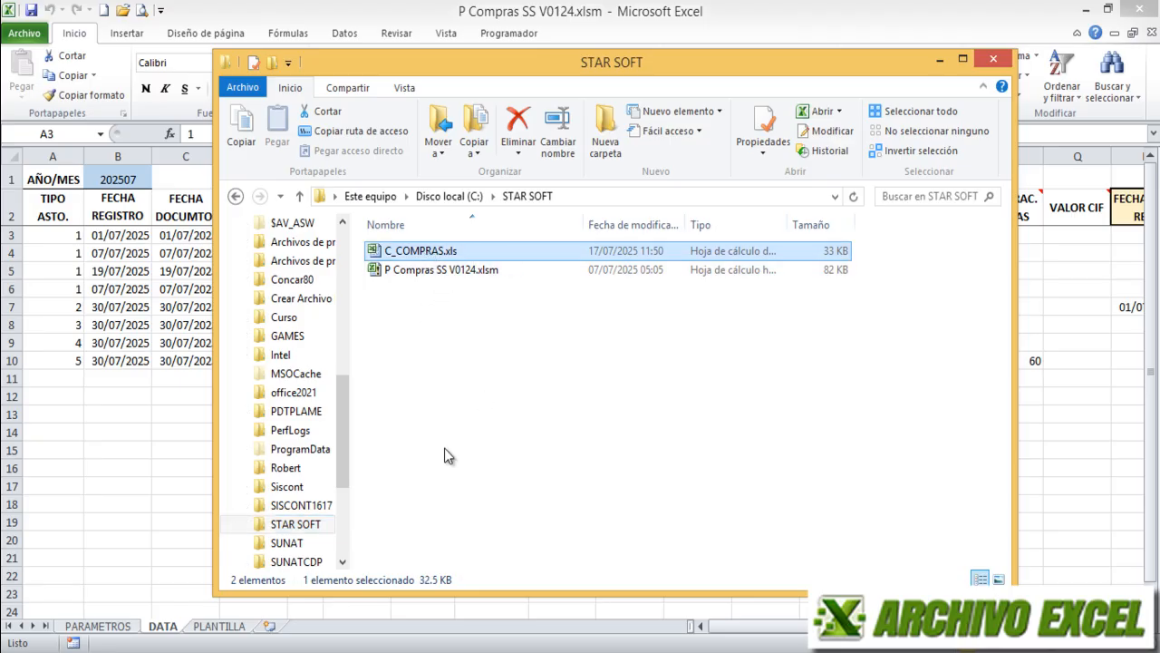
double_click(466, 249)
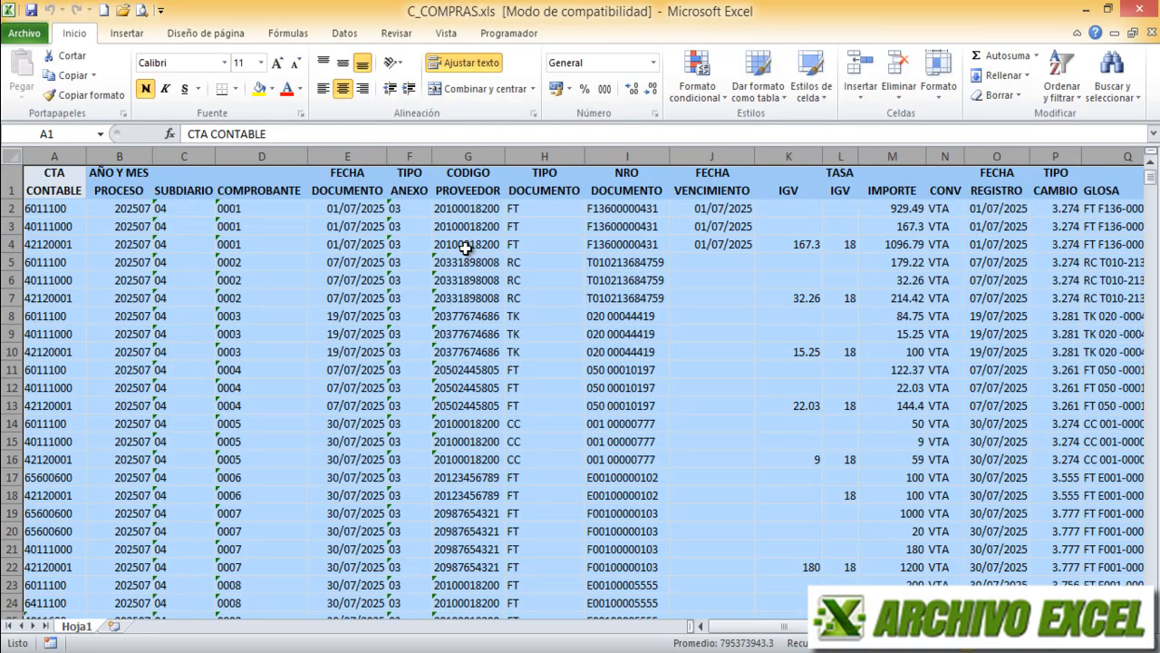
scroll(464, 412, "down", 7)
scroll(464, 412, "up", 7)
left_click_drag(716, 625, 679, 571)
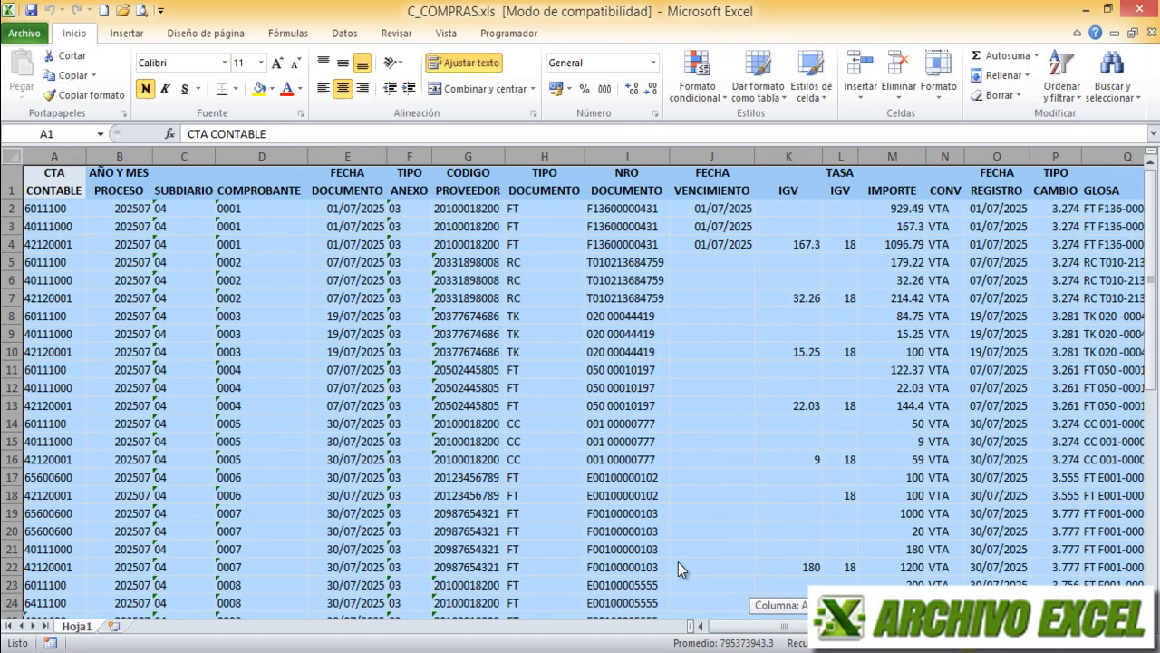
left_click(1146, 10)
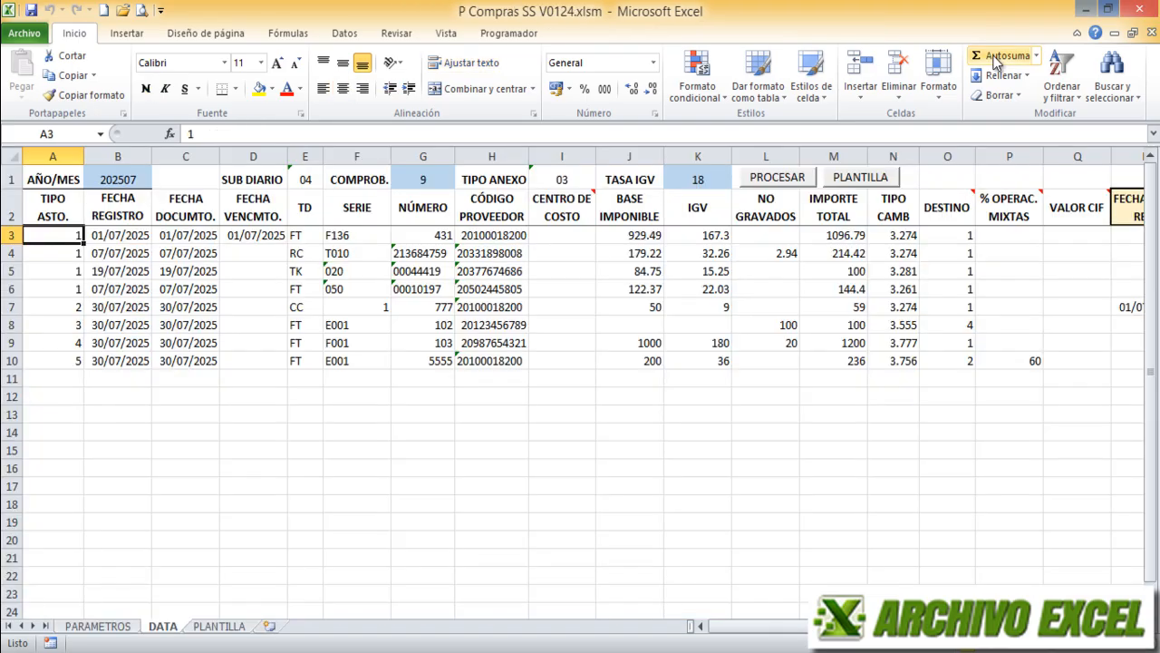
- Switch to StarSoft Contabilidad, open the external data import and choose Compras as the type of voucher
key("alt+Tab")
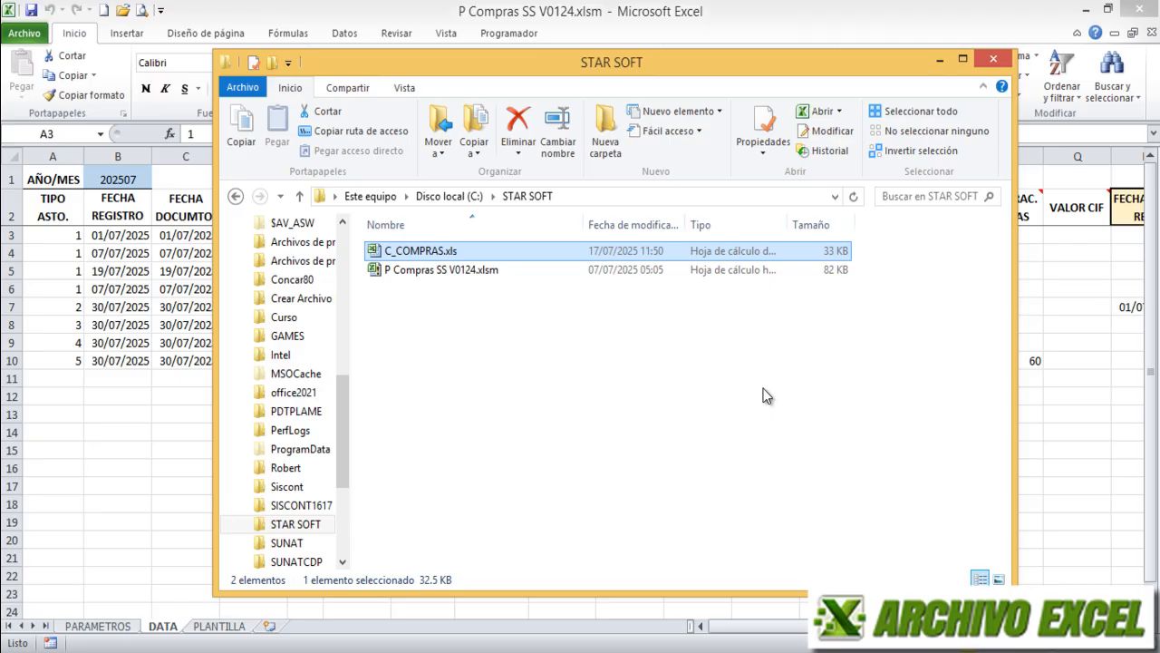
key("alt+Tab")
left_click(566, 414)
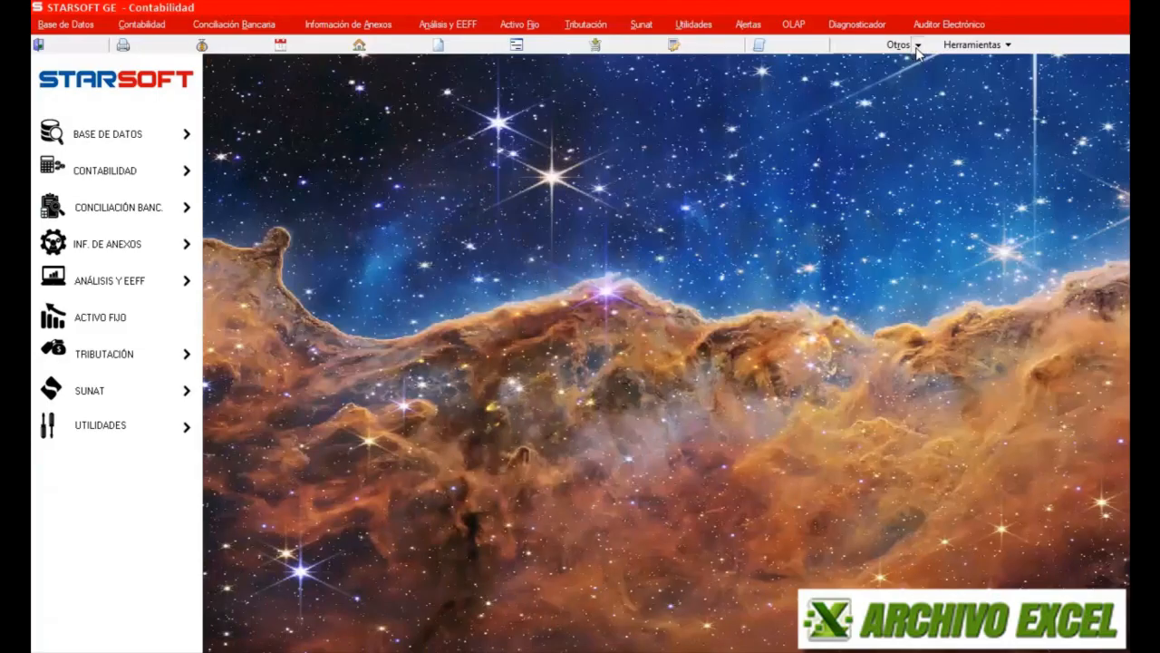
left_click(912, 44)
left_click(953, 179)
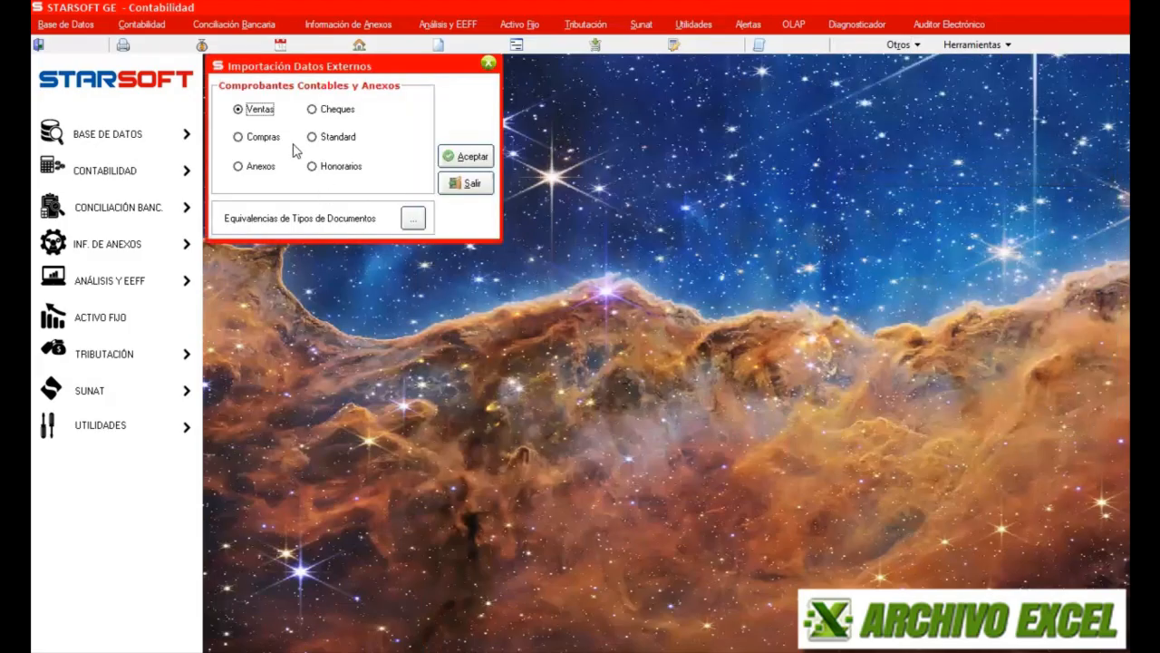
left_click(261, 137)
- Open the document type equivalences and save NOTA DE CREDITO CONTABLE with CC as its equivalent document
left_click(414, 219)
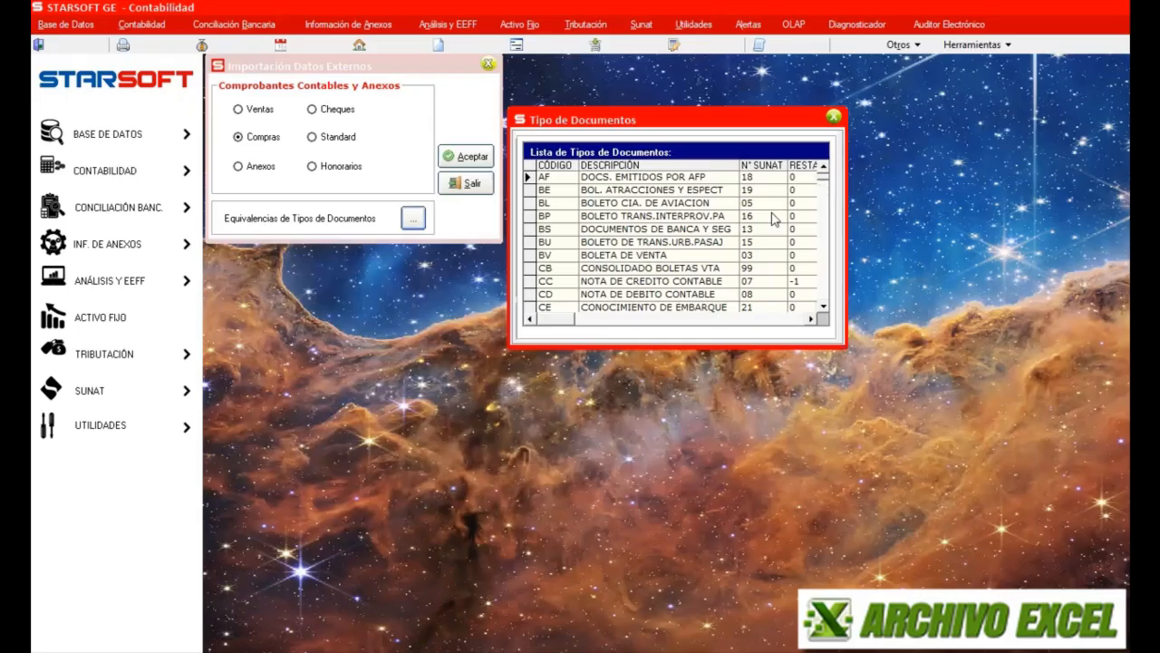
double_click(530, 282)
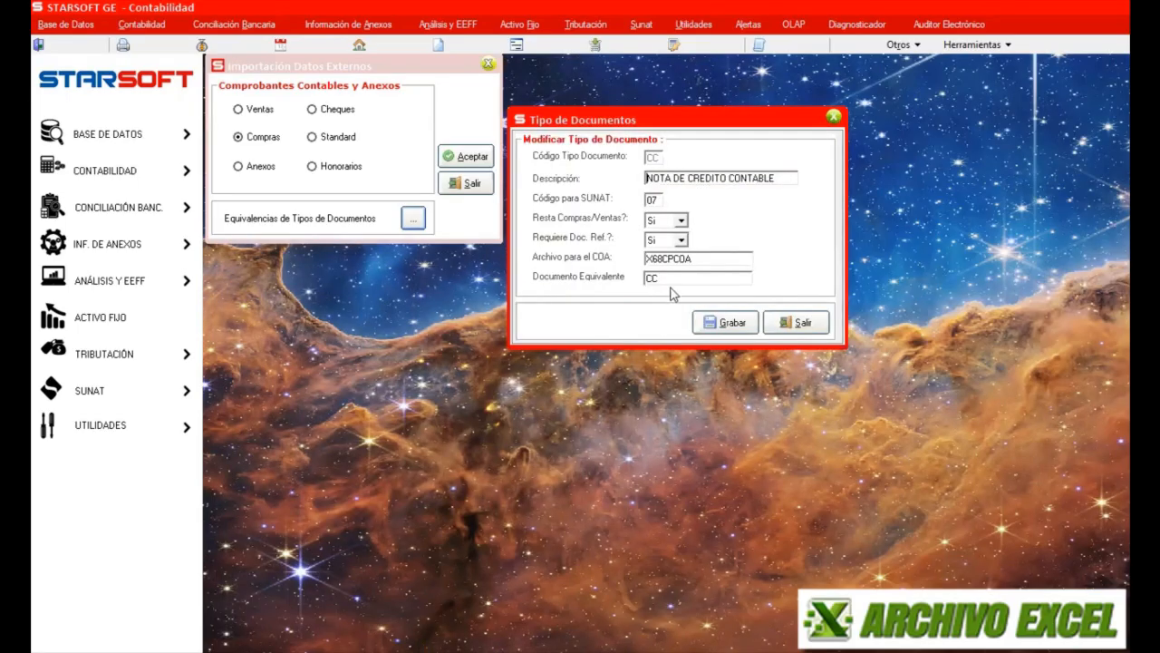
left_click(725, 322)
- Find document type FT (FACTURA) in the equivalences list, open its record and save it
left_click(828, 261)
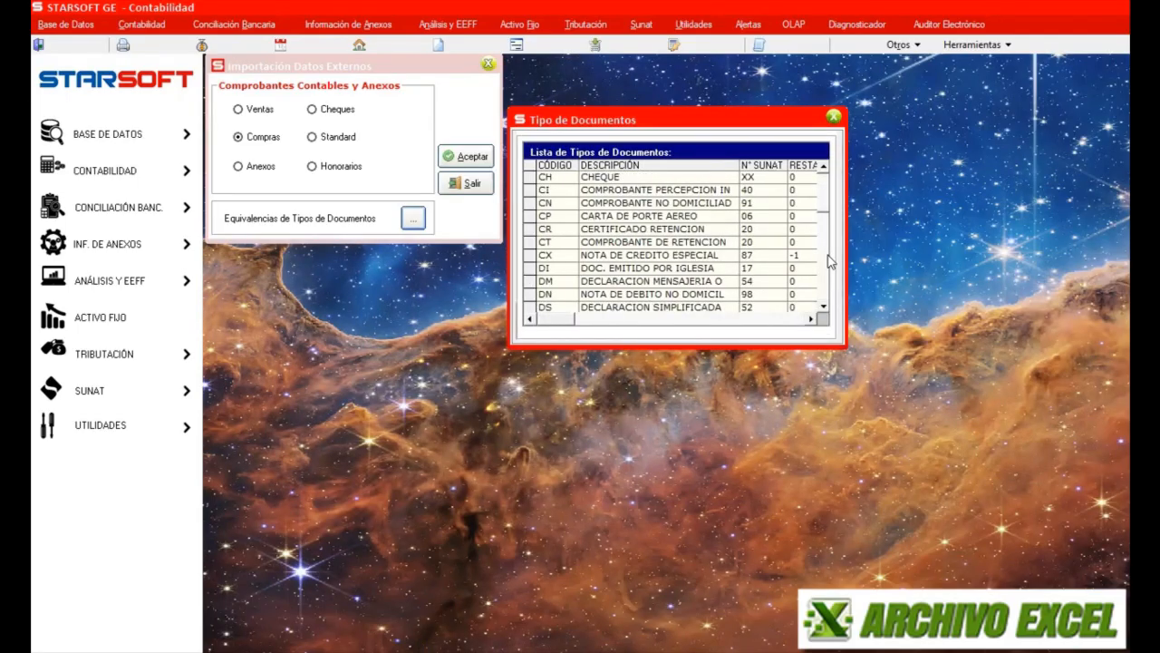
left_click(828, 261)
left_click(828, 261)
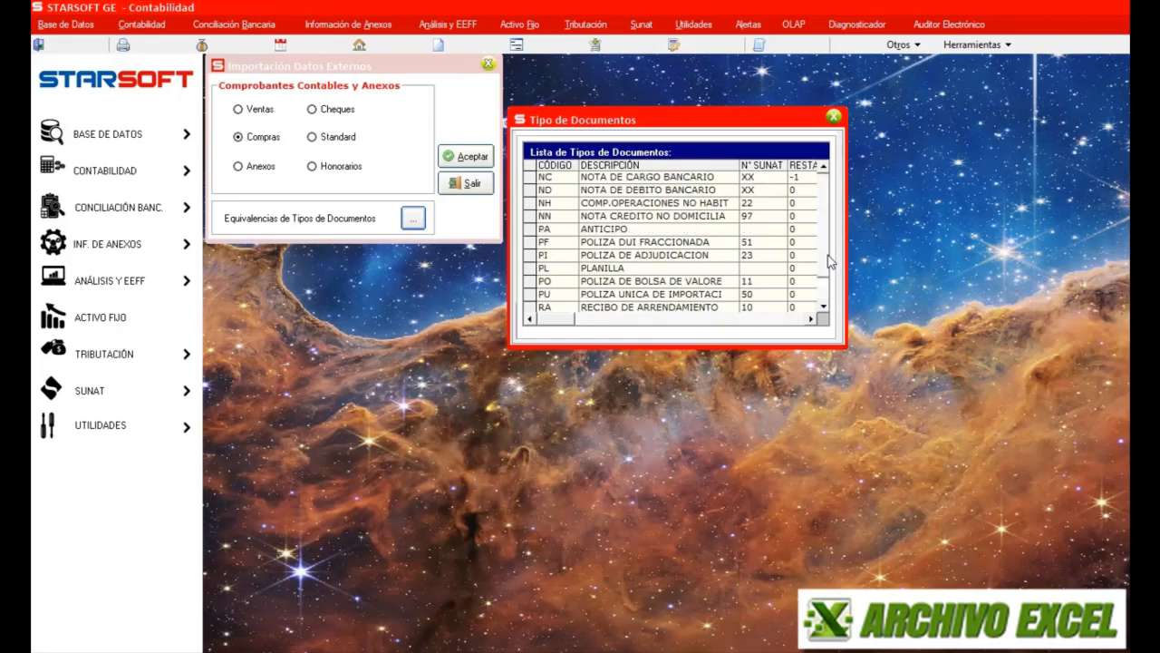
left_click(825, 201)
left_click(825, 201)
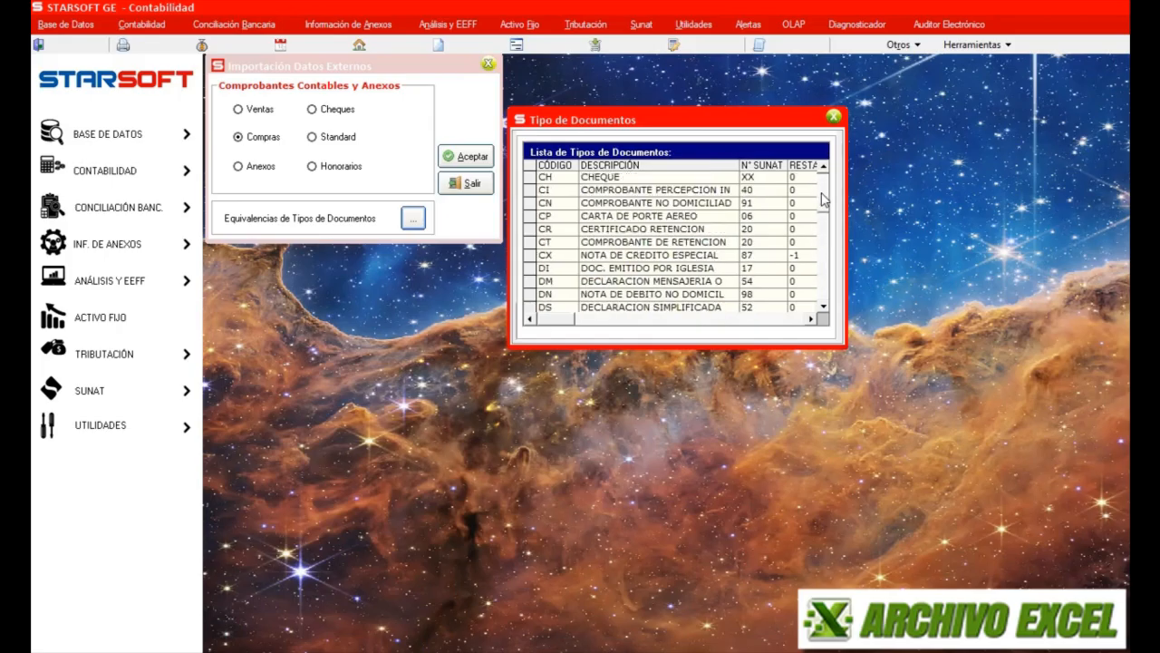
left_click(825, 264)
left_click(529, 215)
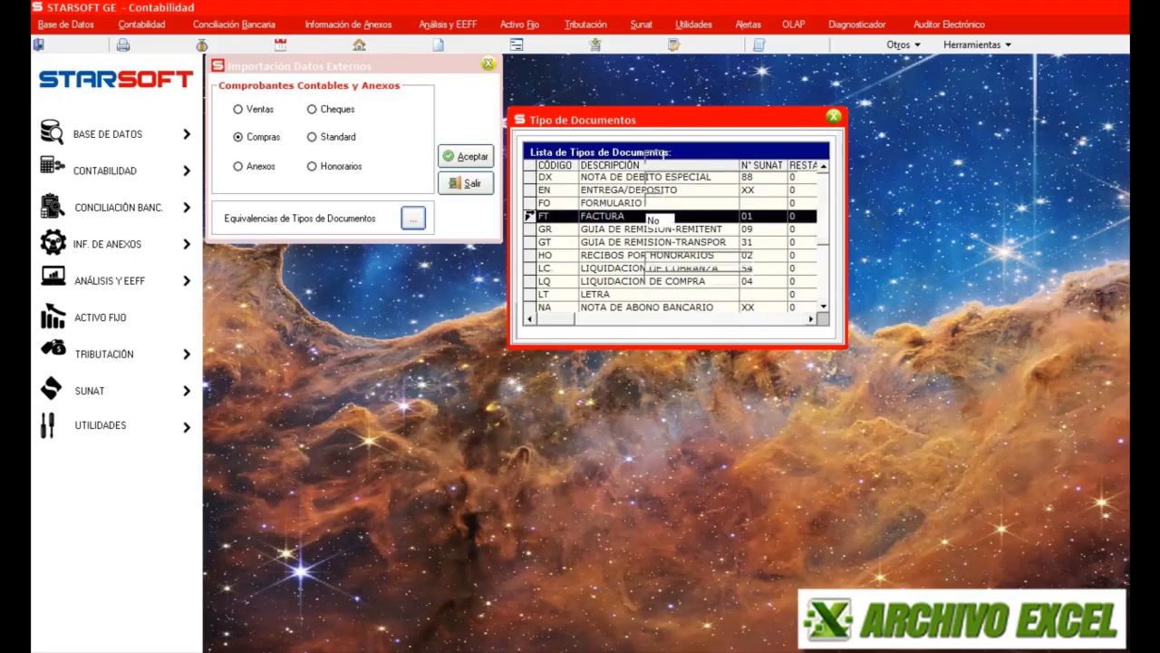
double_click(532, 217)
left_click(736, 323)
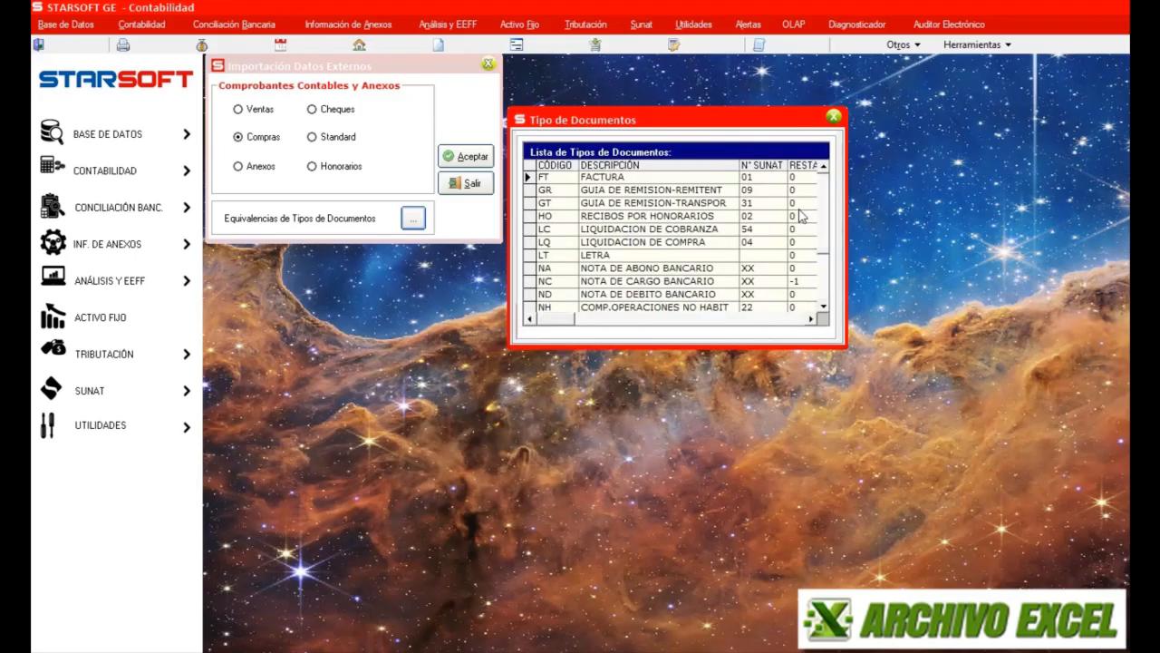
- Close the document types list, open the purchases import and load sheet Hoja1 of C_COMPRAS.xls from the Exportar_EXCEL folder as an Excel file
left_click(833, 116)
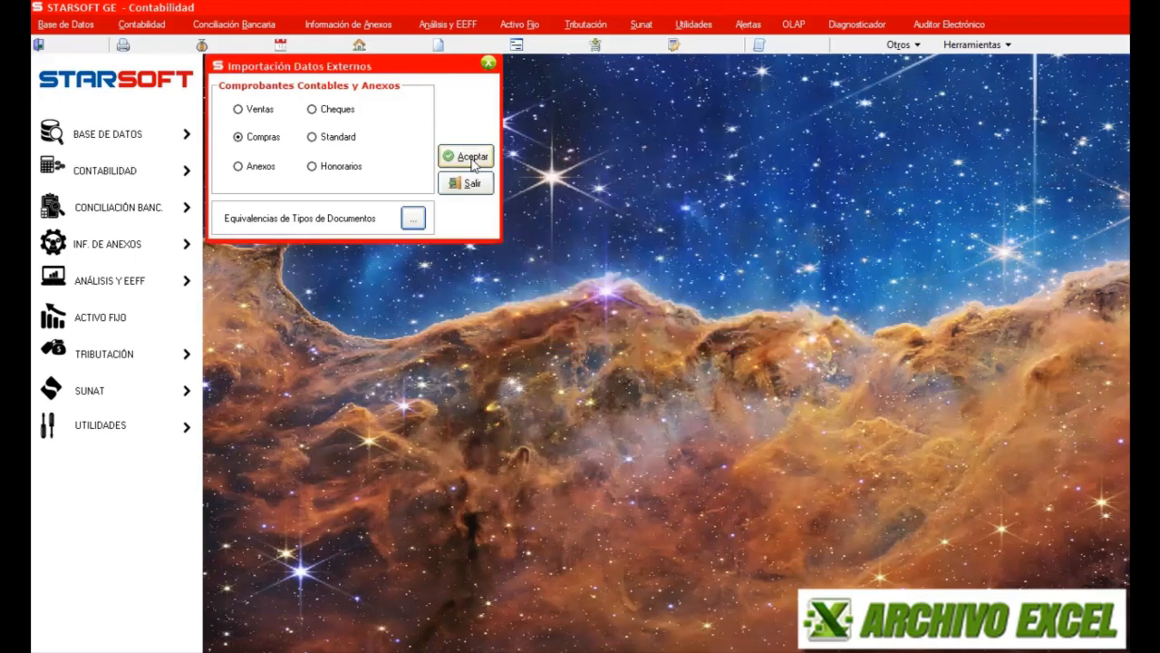
left_click(472, 158)
left_click(442, 120)
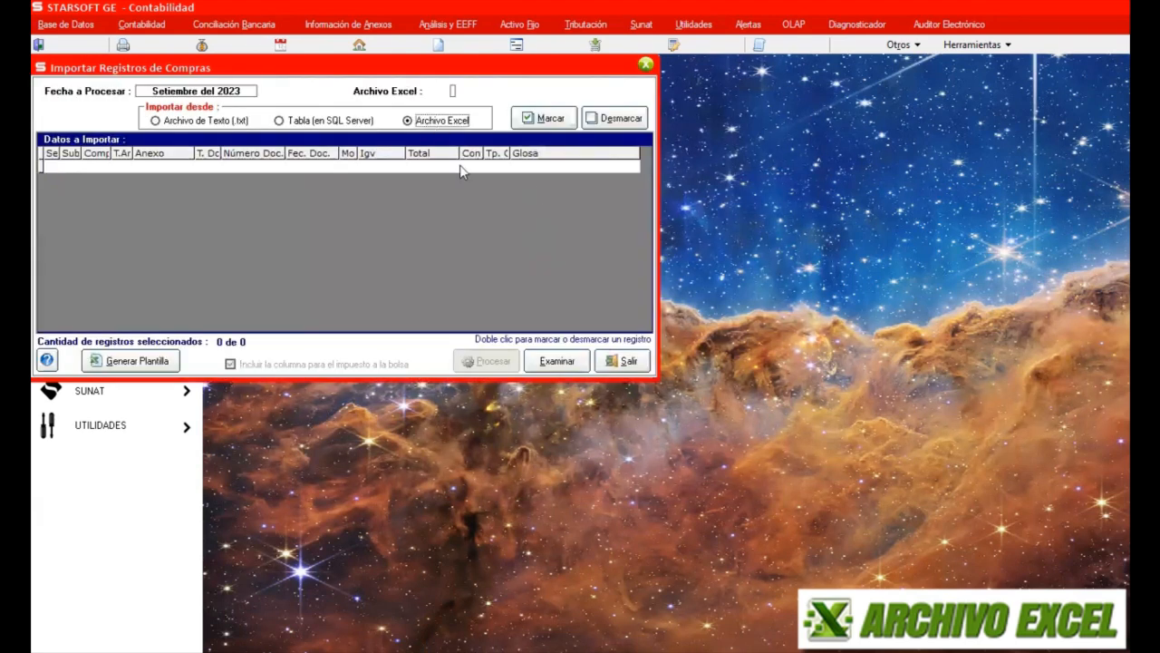
left_click(558, 361)
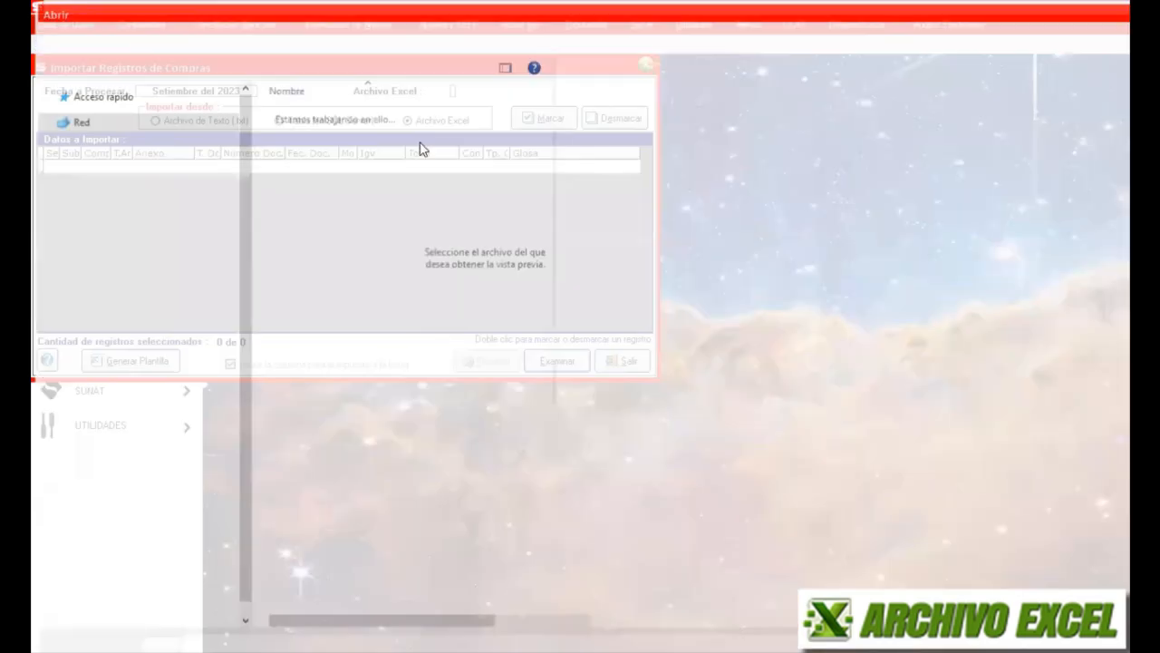
left_click(453, 380)
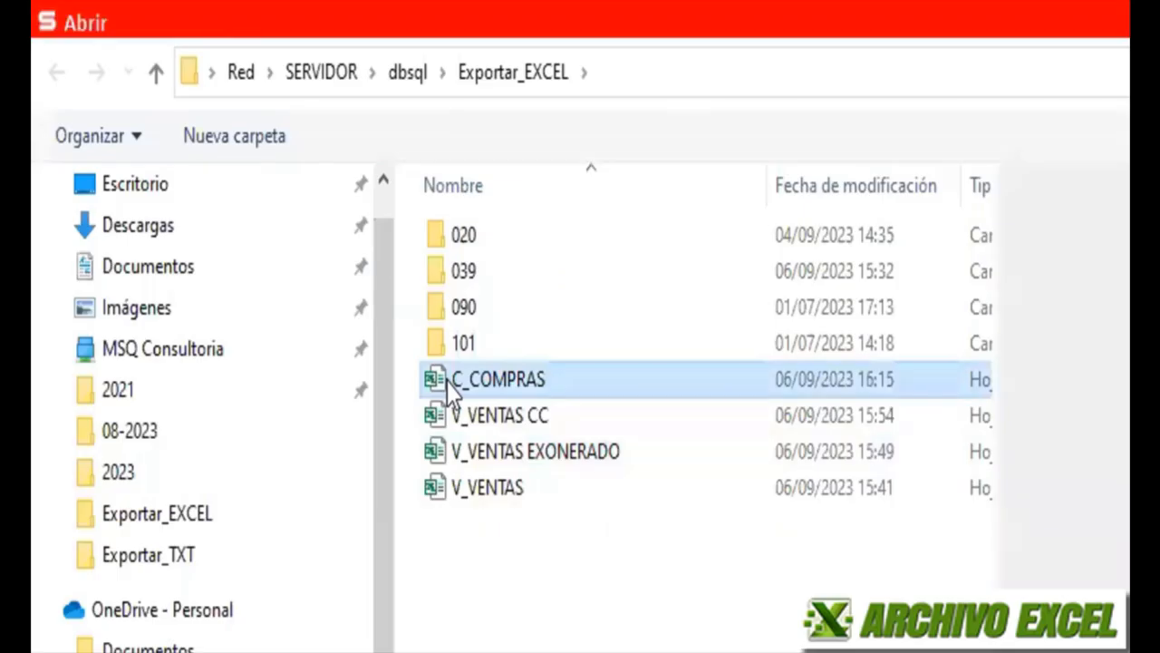
double_click(453, 381)
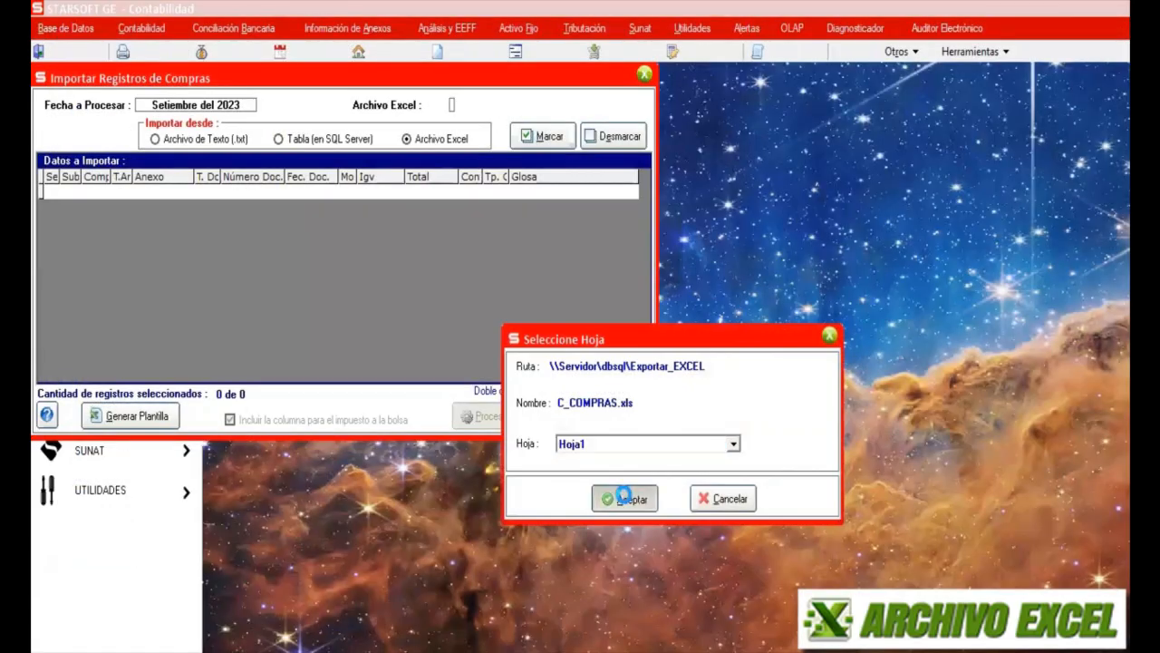
left_click(624, 498)
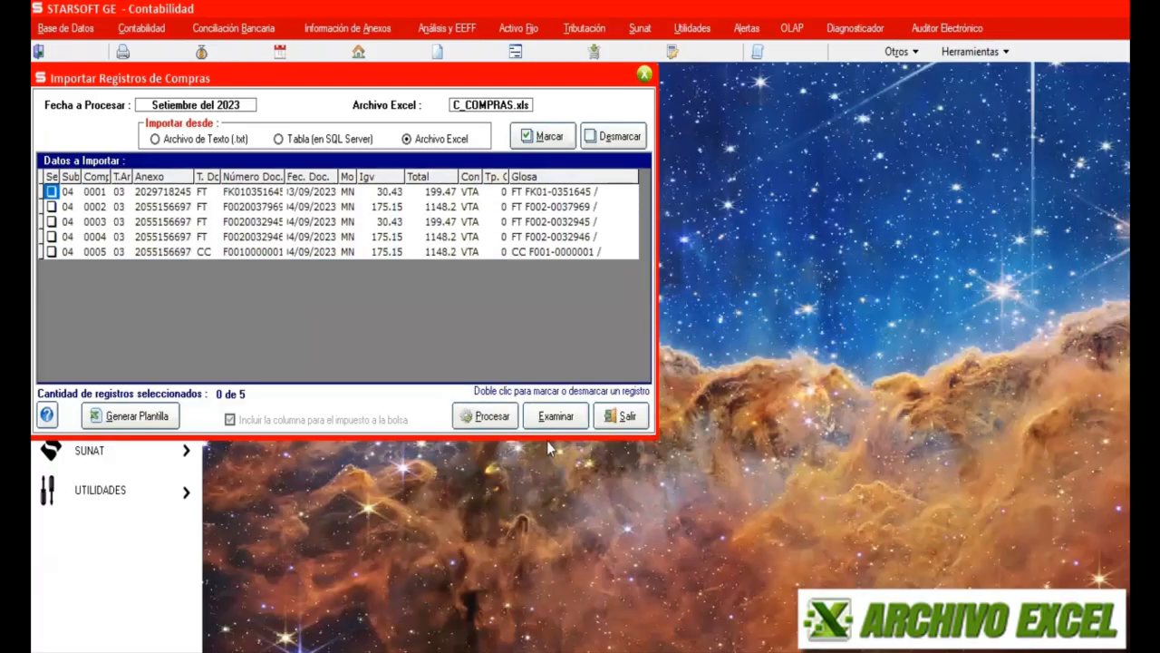
- Mark all loaded purchase records and process their import for Setiembre del 2023
left_click(541, 138)
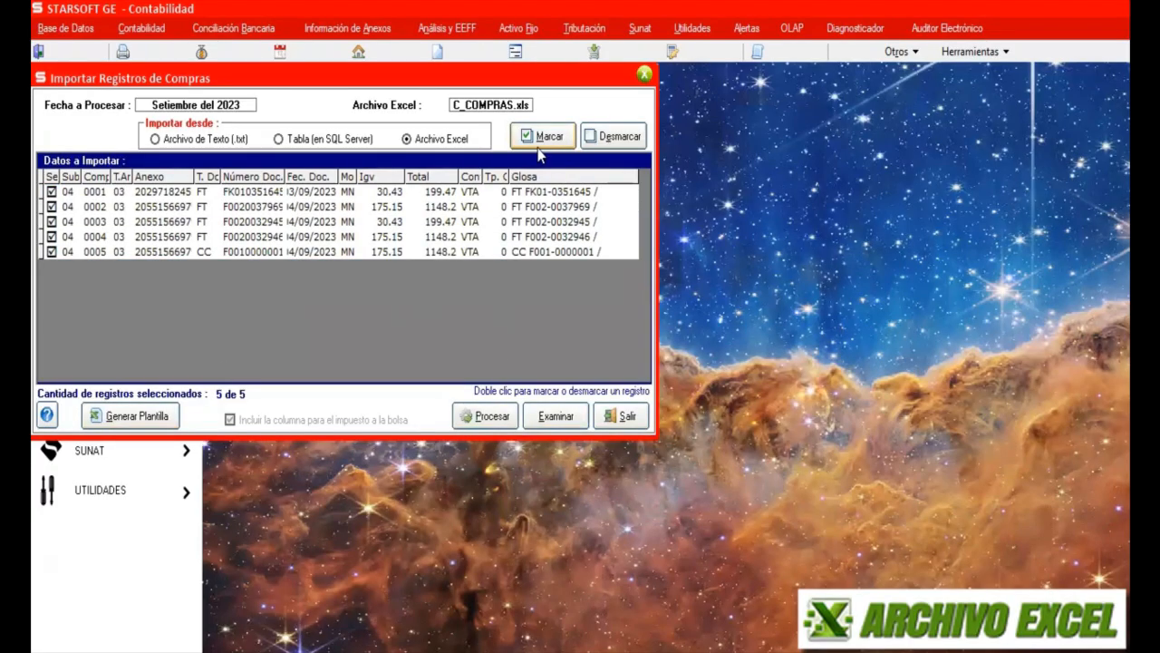
left_click(489, 415)
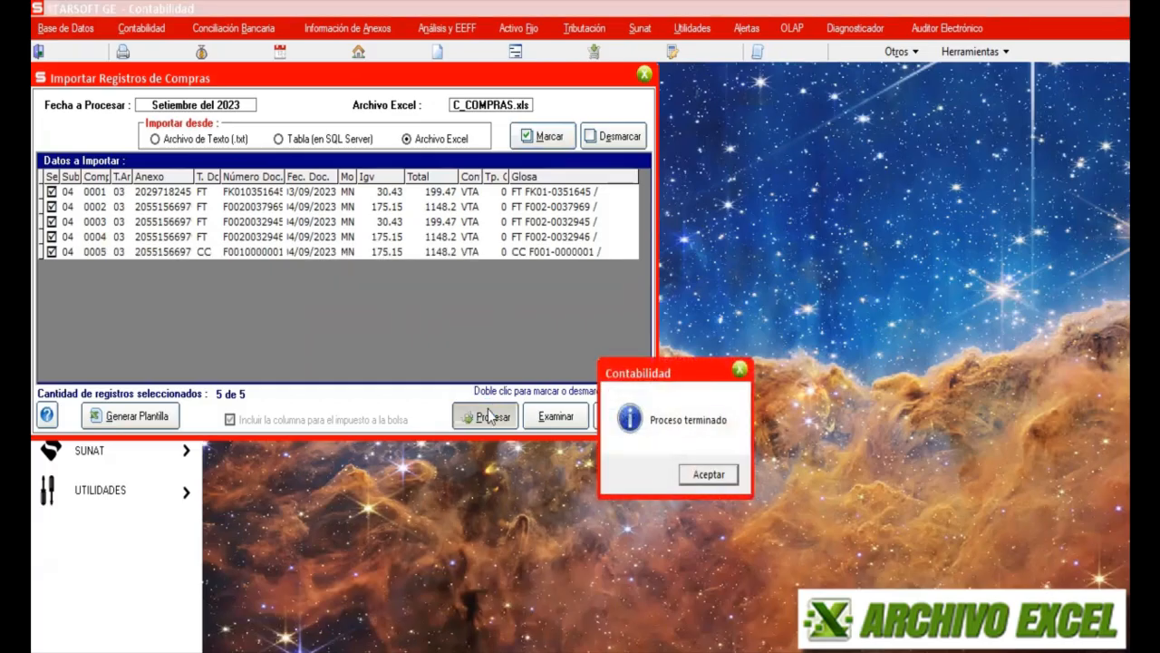
left_click(703, 474)
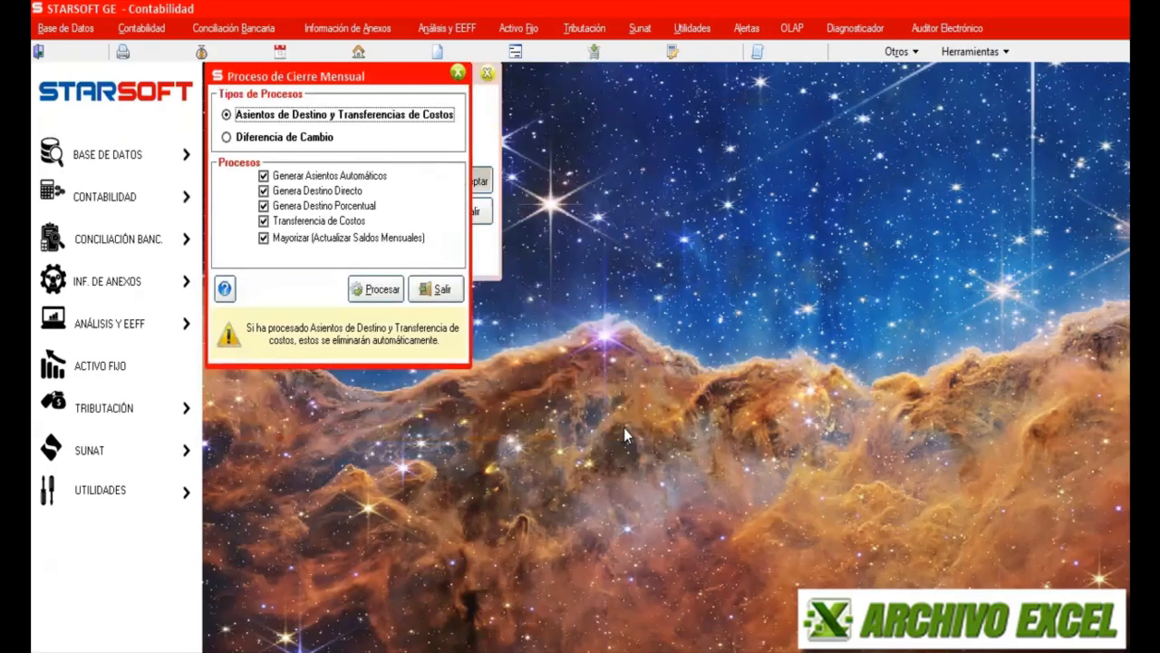
- Run the monthly closing for Asientos de Destino y Transferencias de Costos with all its processes, and exit the closing and import windows
left_click(388, 291)
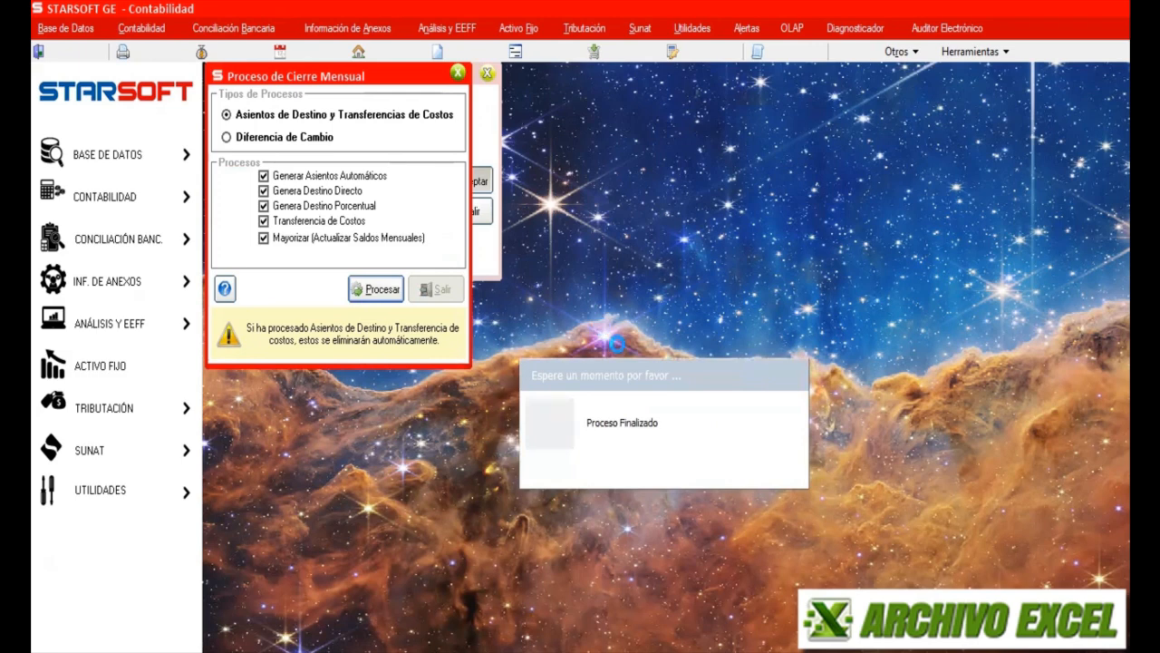
left_click(761, 504)
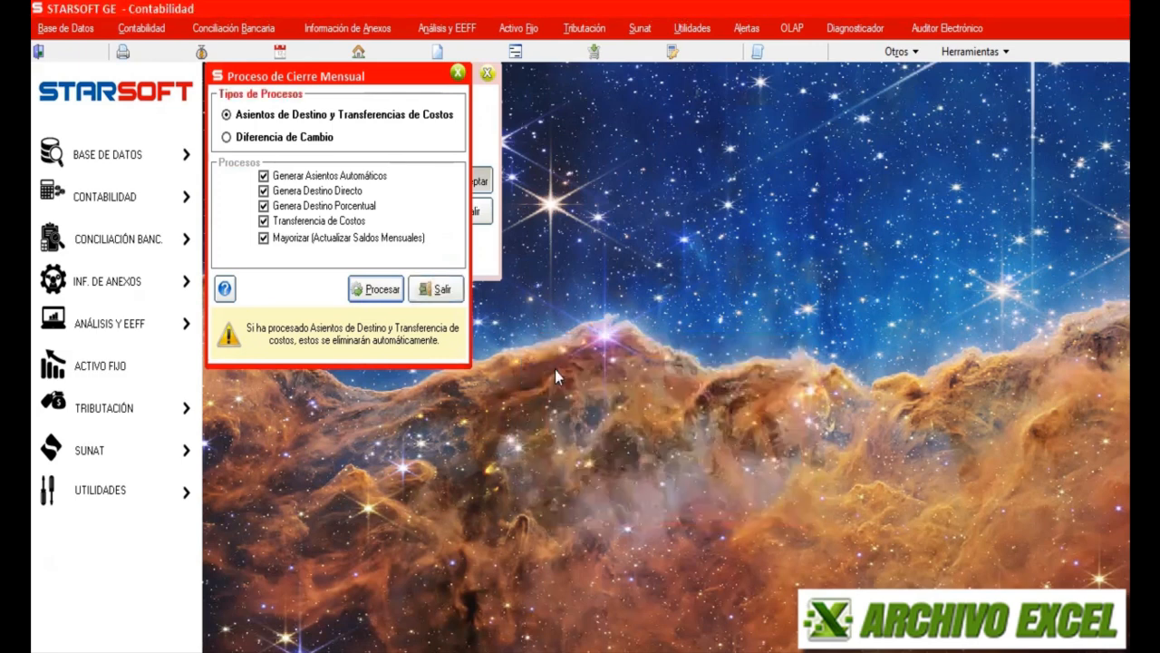
left_click(444, 290)
left_click(461, 211)
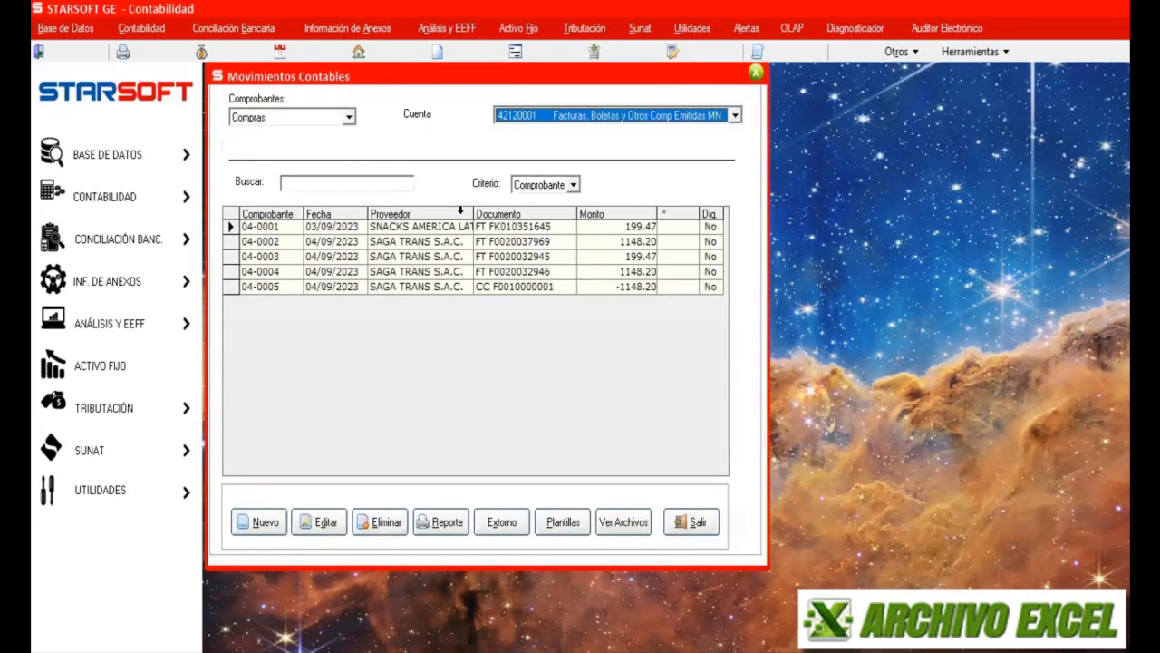
- Generate the Registro de Compras report in Soles, ordered by document date, as a Crystal Report
left_click(141, 28)
mouse_move(145, 106)
mouse_move(308, 122)
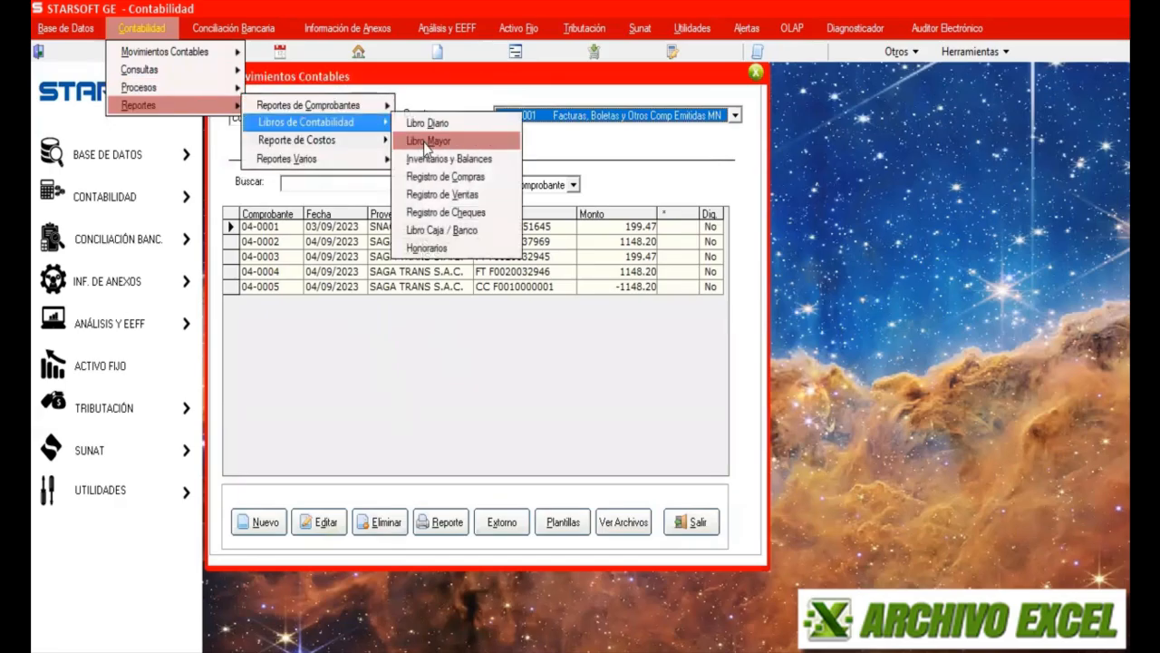
left_click(466, 176)
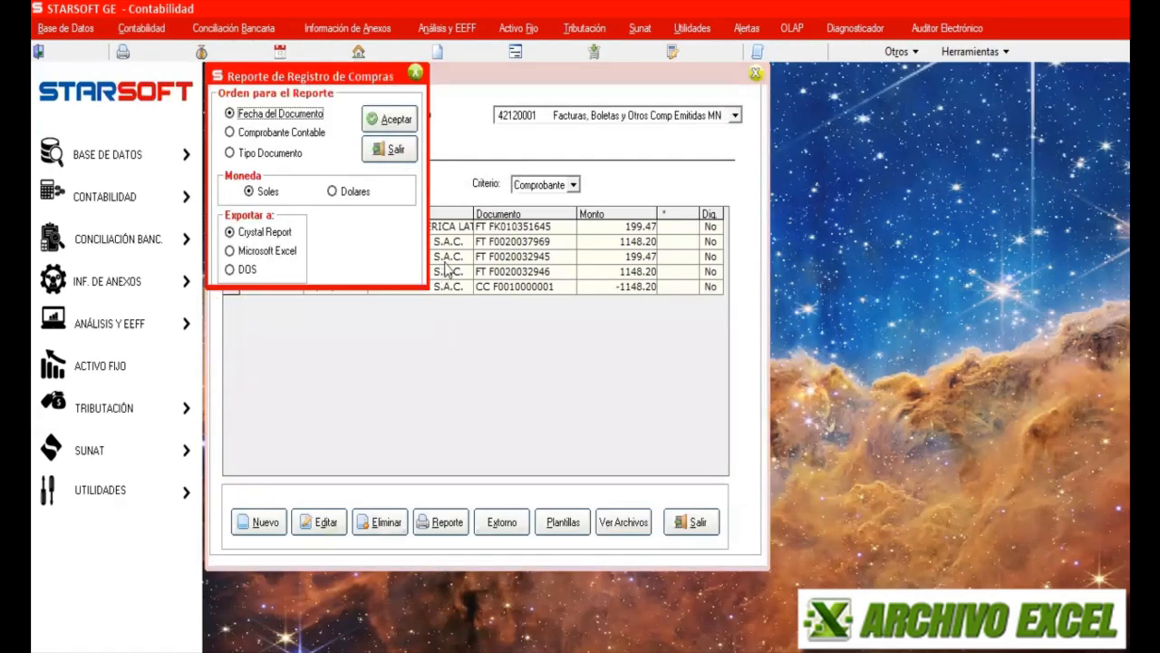
left_click(391, 121)
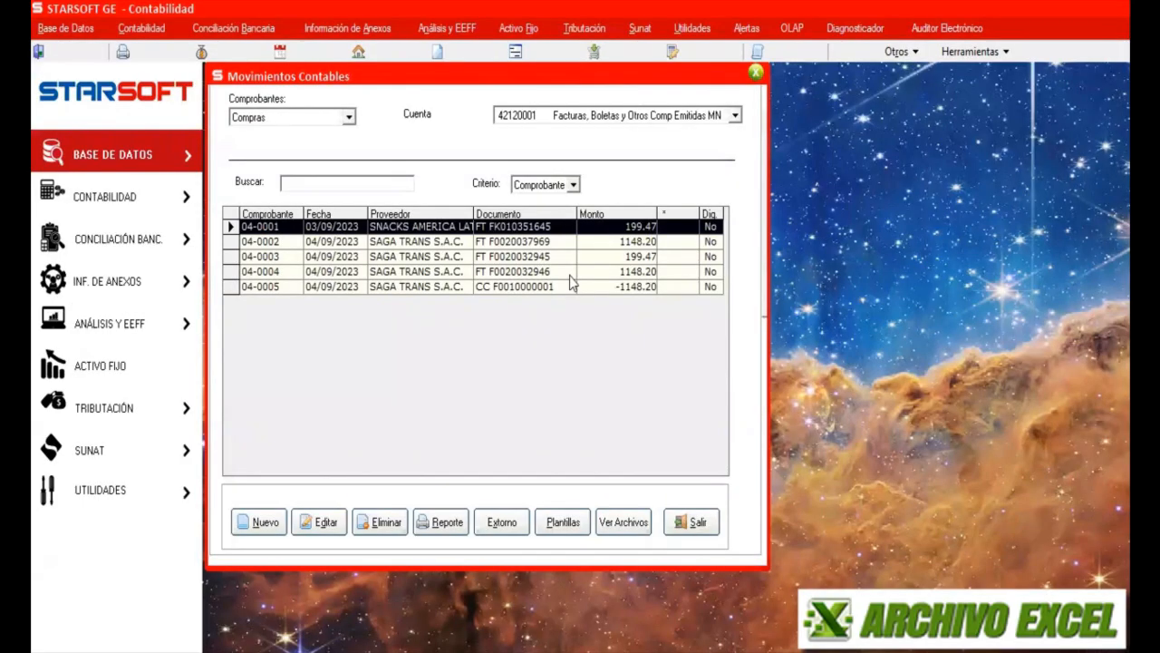
- Open purchase voucher 04-0001 for editing and examine its detraction document, including the operation type list and the detraction table
left_click(326, 521)
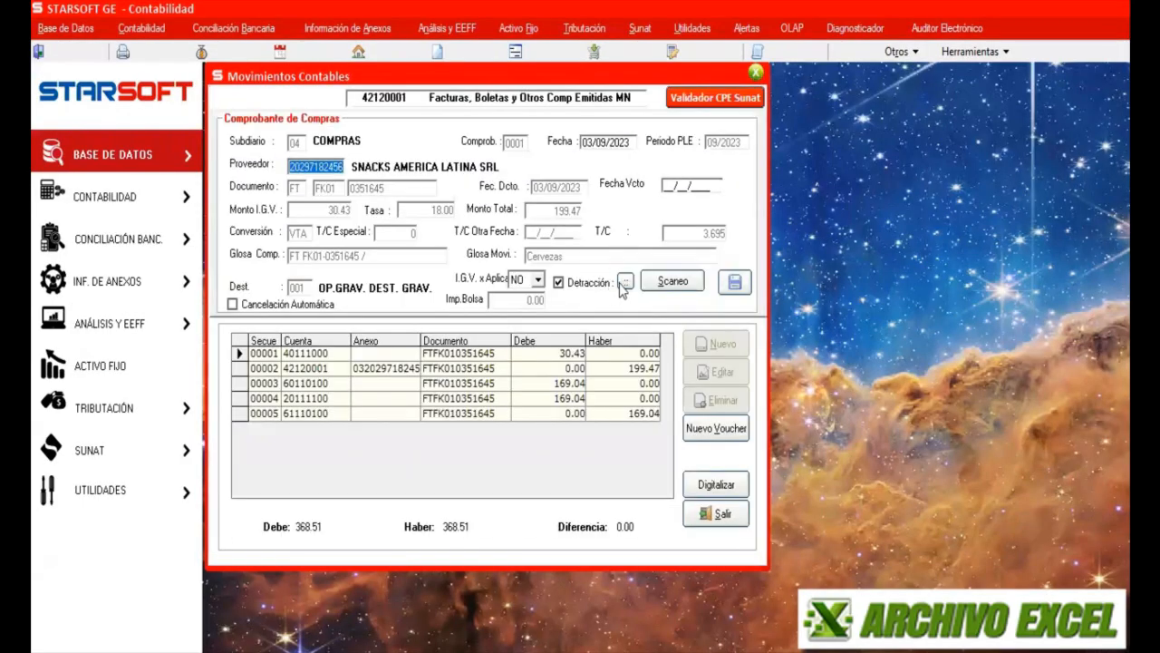
left_click(625, 281)
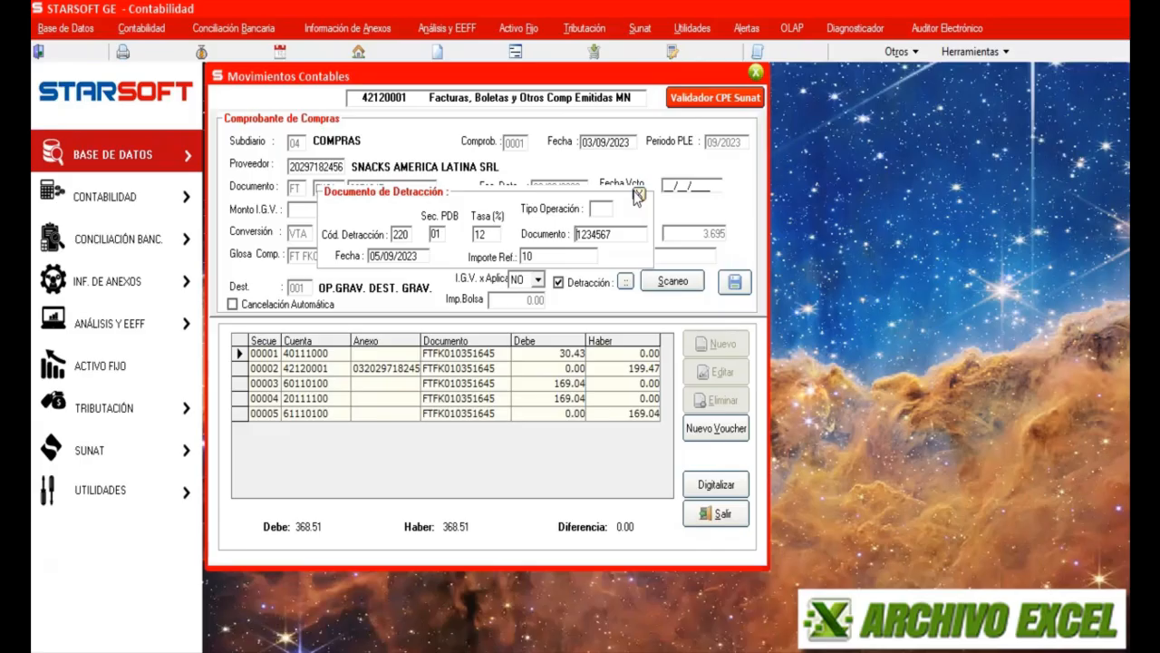
double_click(601, 212)
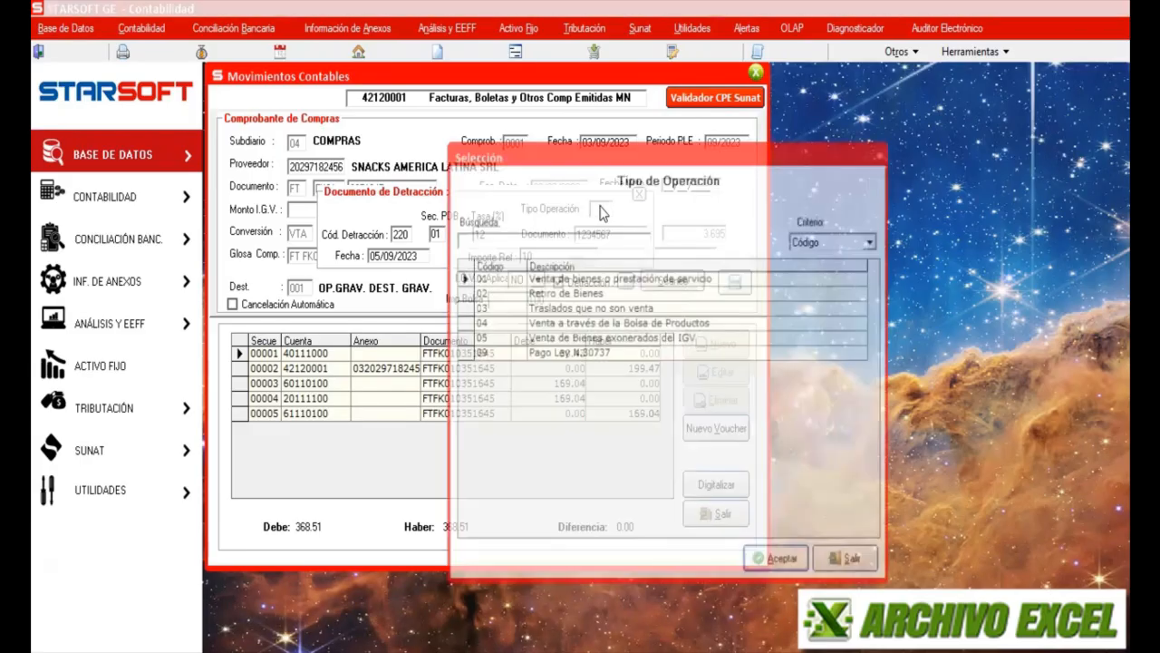
key("Escape")
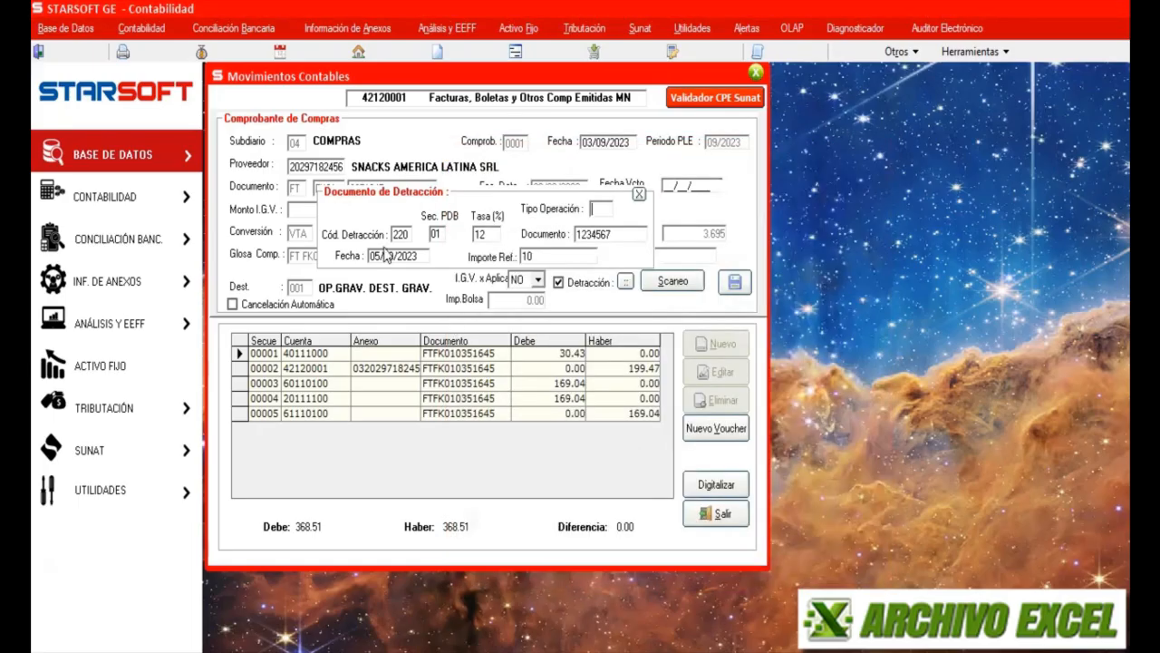
left_click(402, 233)
double_click(402, 233)
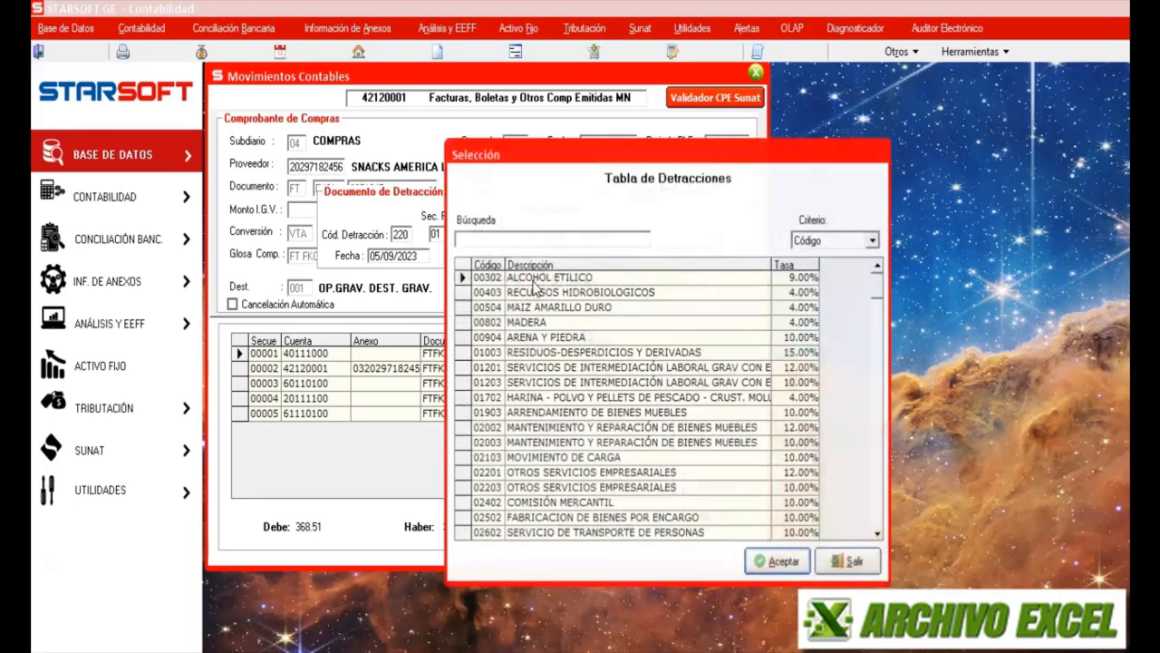
key("Escape")
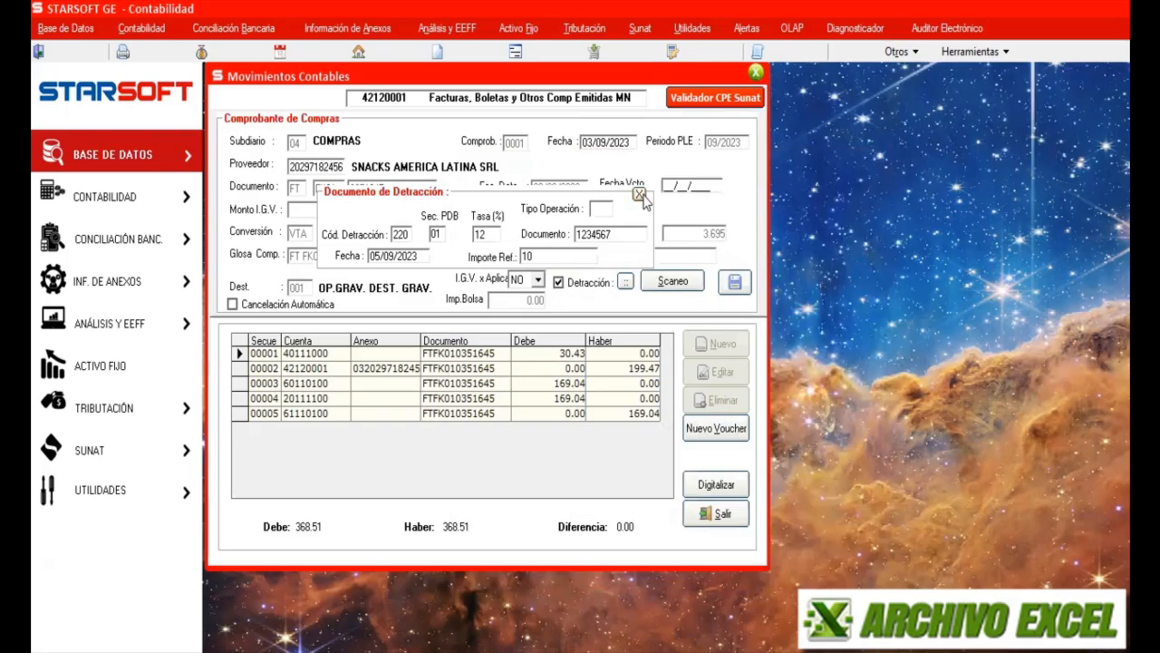
- Set the detraction code to 022, close the detraction document and save the purchase voucher
type("022")
left_click(638, 195)
left_click(738, 284)
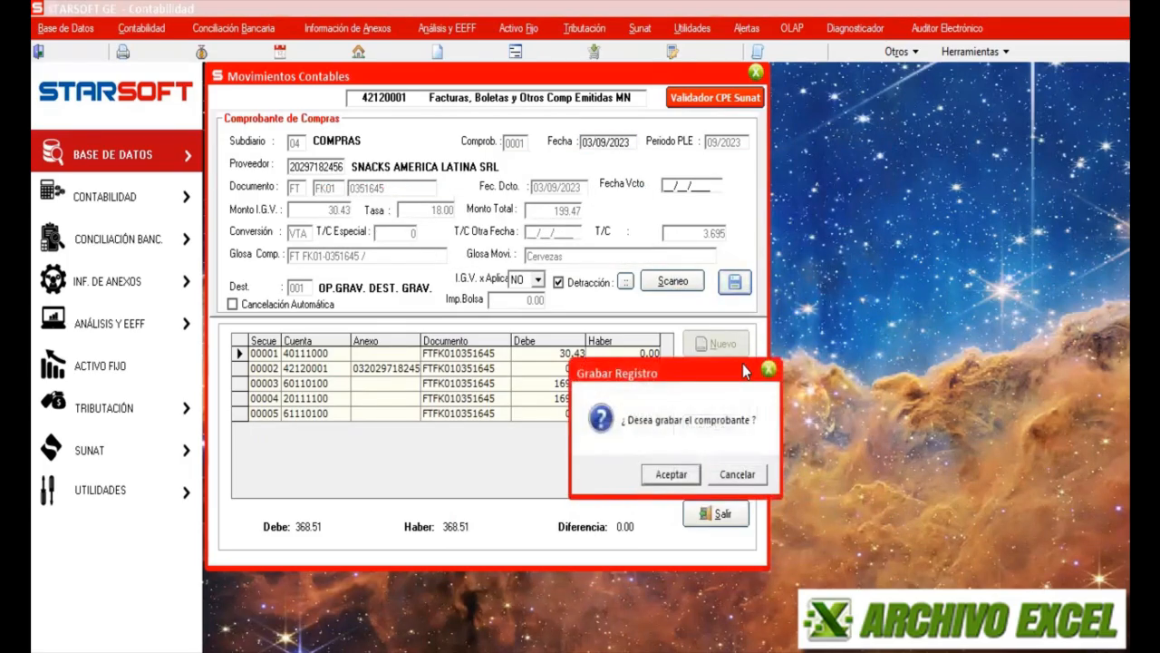
left_click(671, 474)
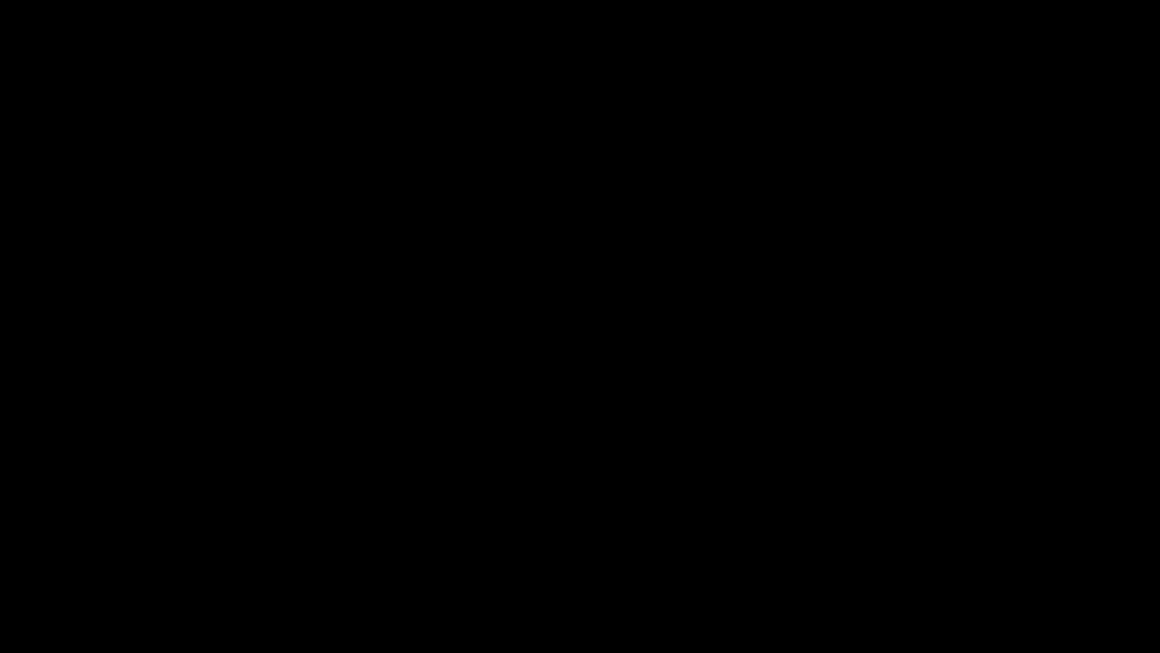